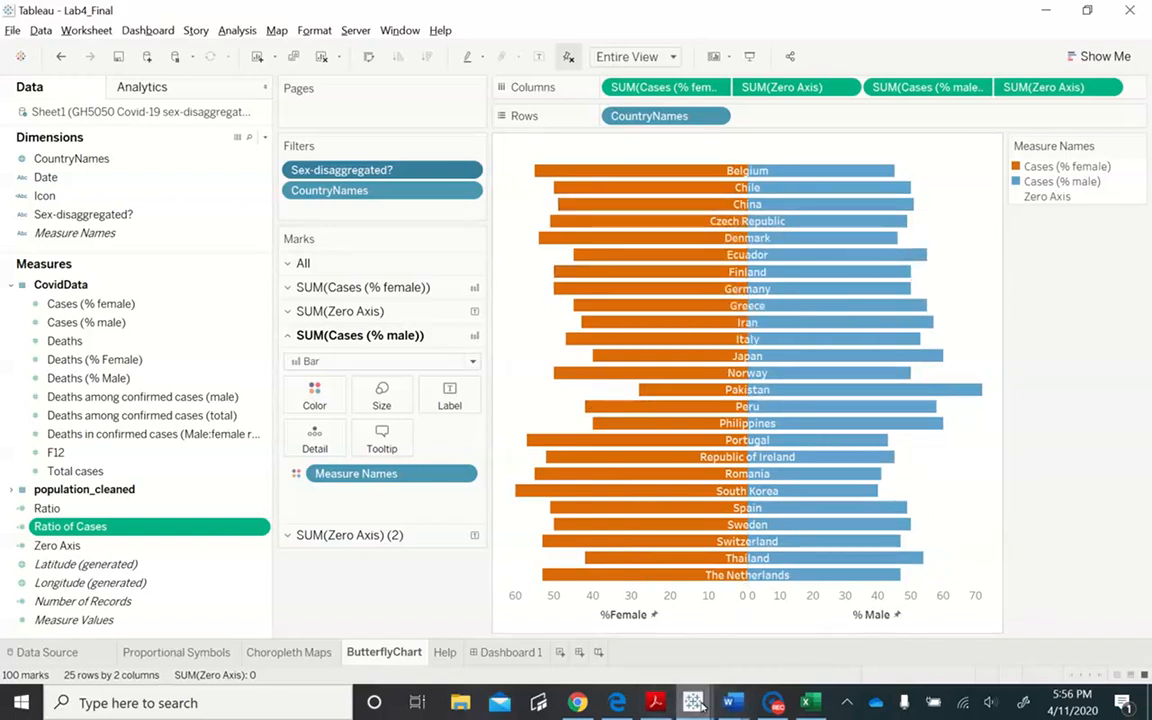
# - Switch to the lab_Exercise workbook and examine the Male and Female age-class charts by country
pyautogui.moveTo(702, 707)
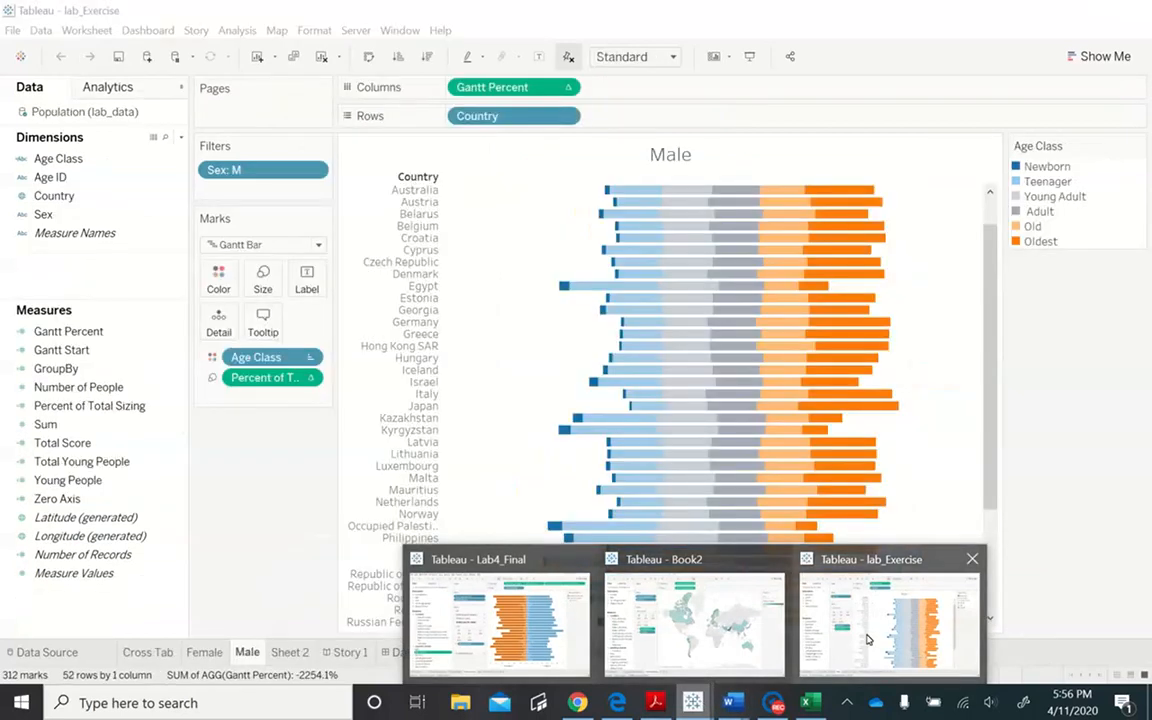
pyautogui.click(868, 640)
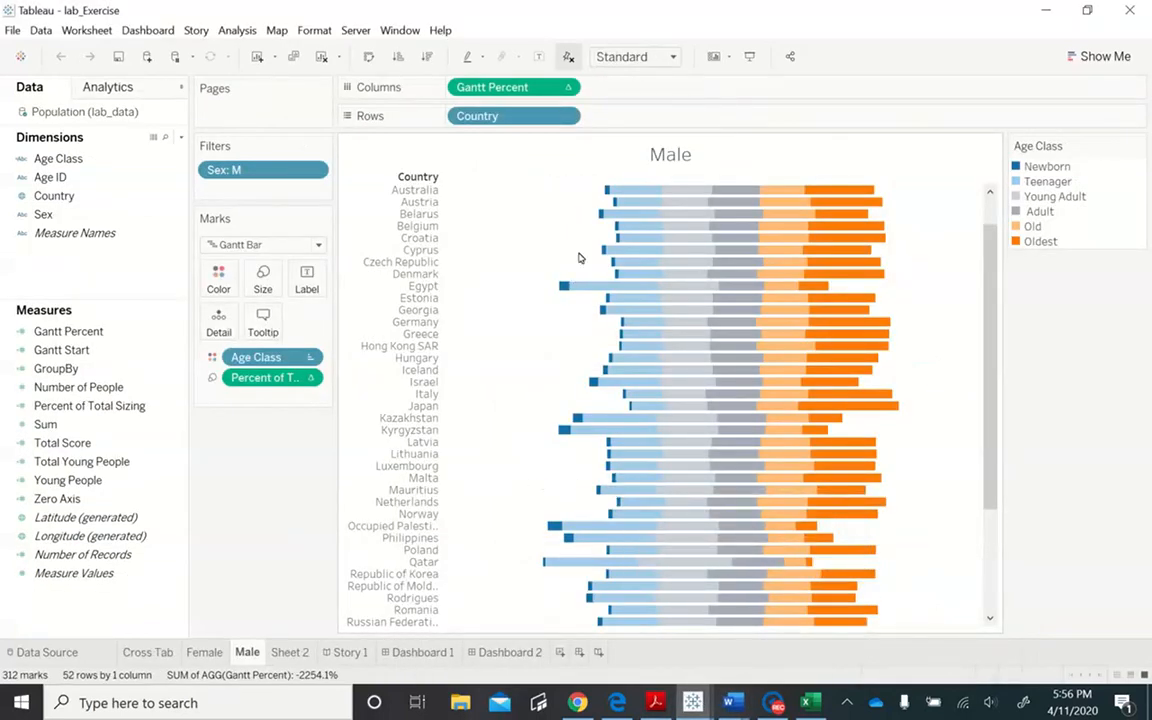
pyautogui.moveTo(605, 193)
pyautogui.moveTo(677, 193)
pyautogui.click(204, 653)
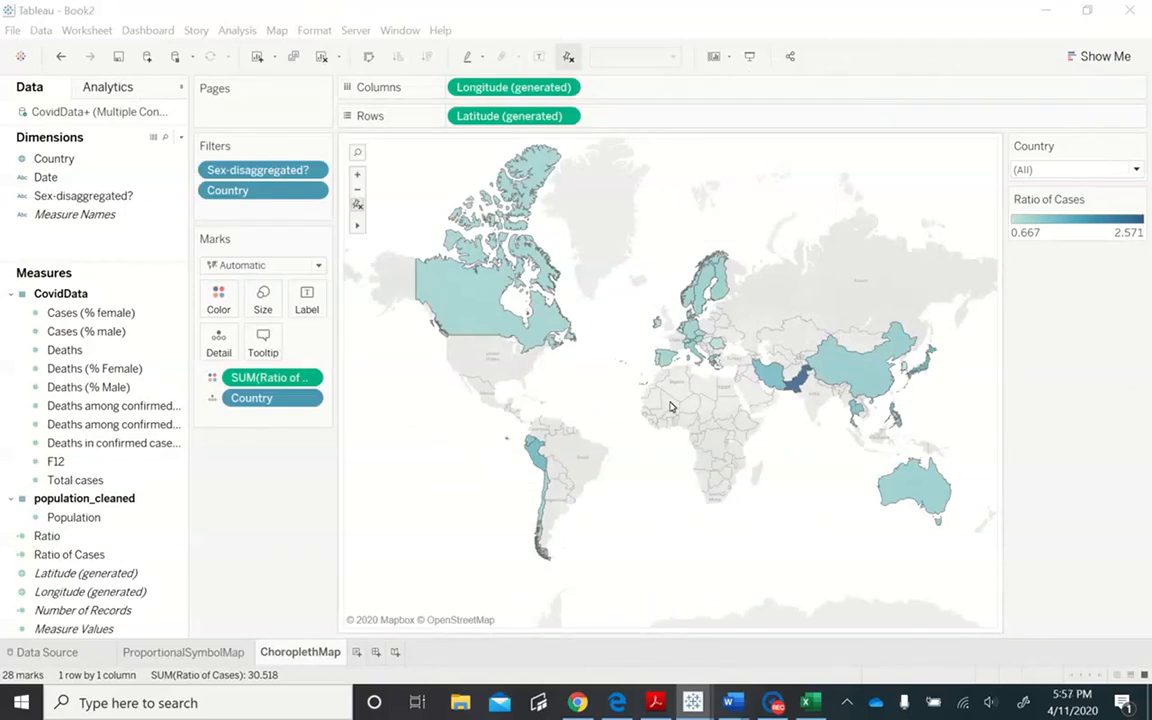
# - Add a new worksheet to the Book2 workbook and name it Butterfly Chart
pyautogui.click(357, 657)
pyautogui.click(357, 655)
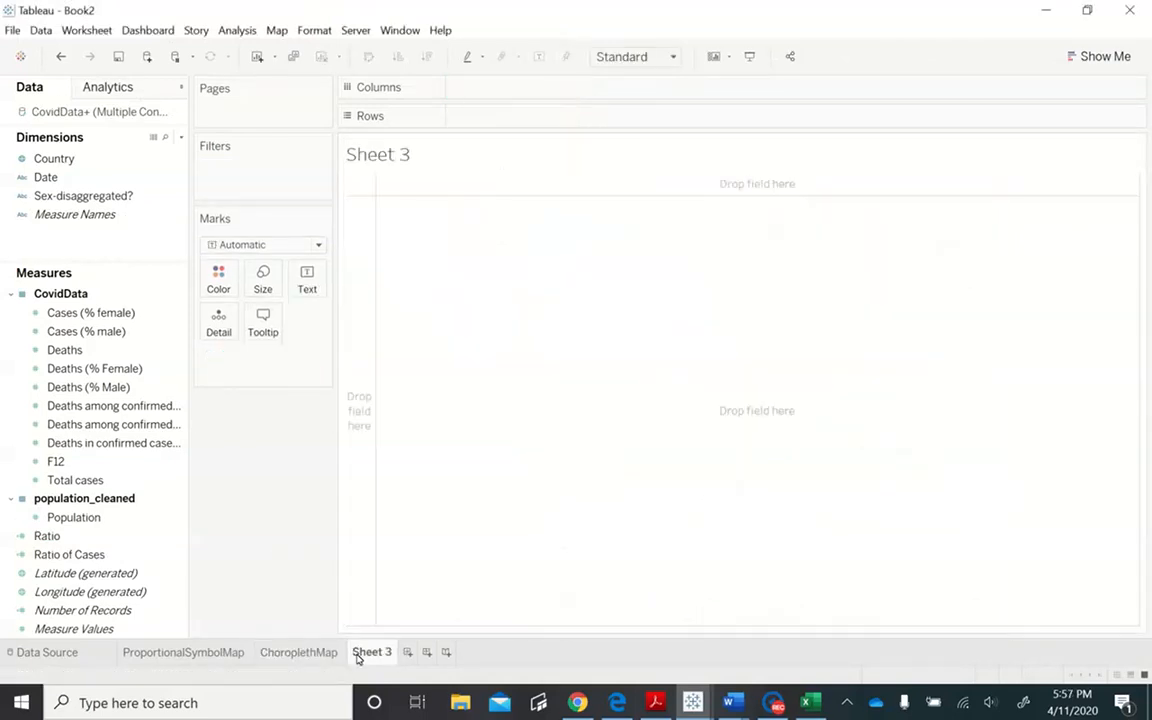
pyautogui.doubleClick(368, 652)
pyautogui.write('C')
pyautogui.write('utterfly')
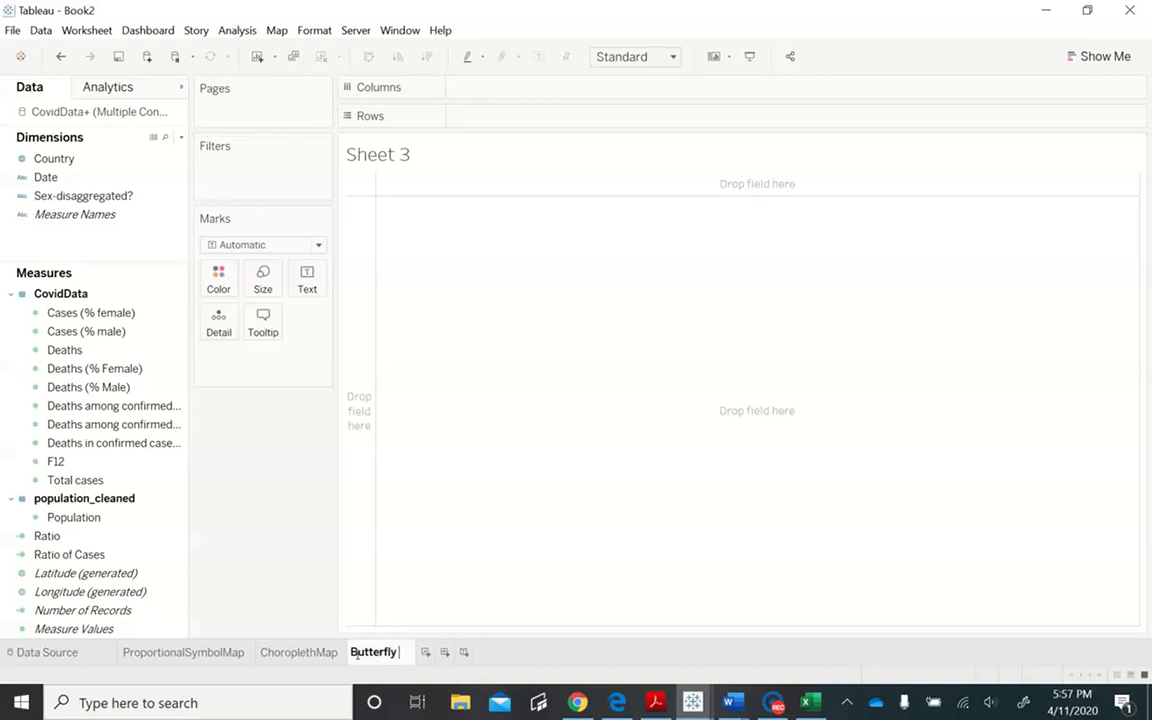
pyautogui.write(' Chart')
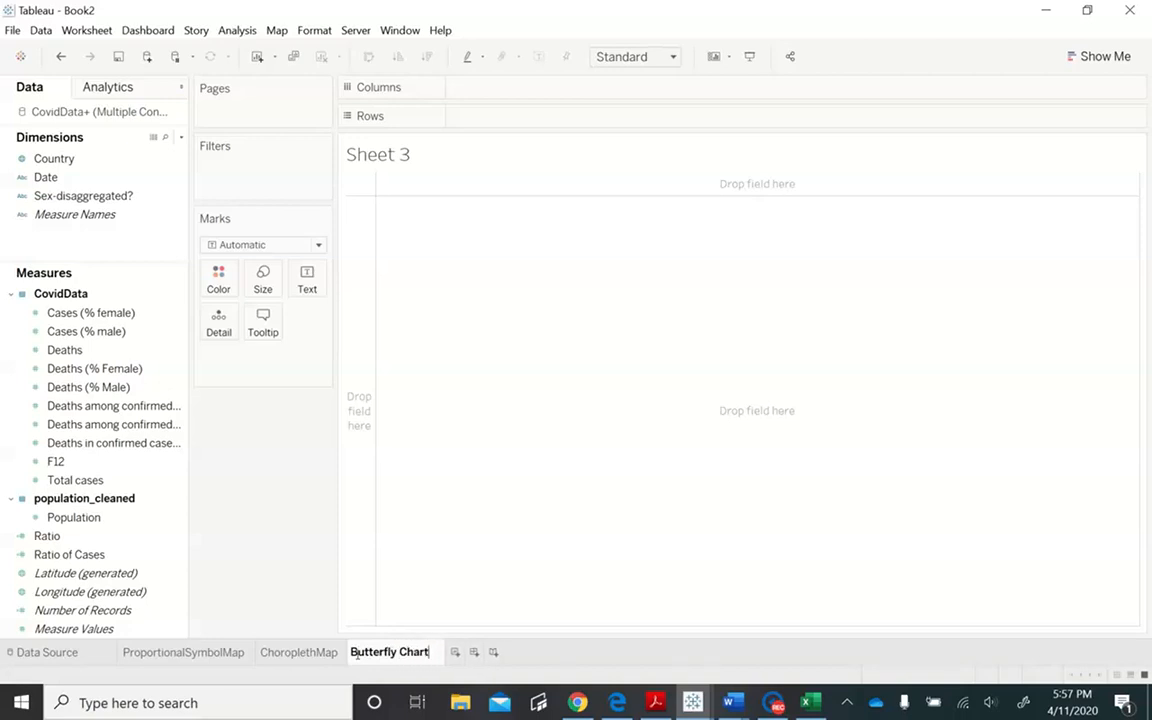
pyautogui.press('Return')
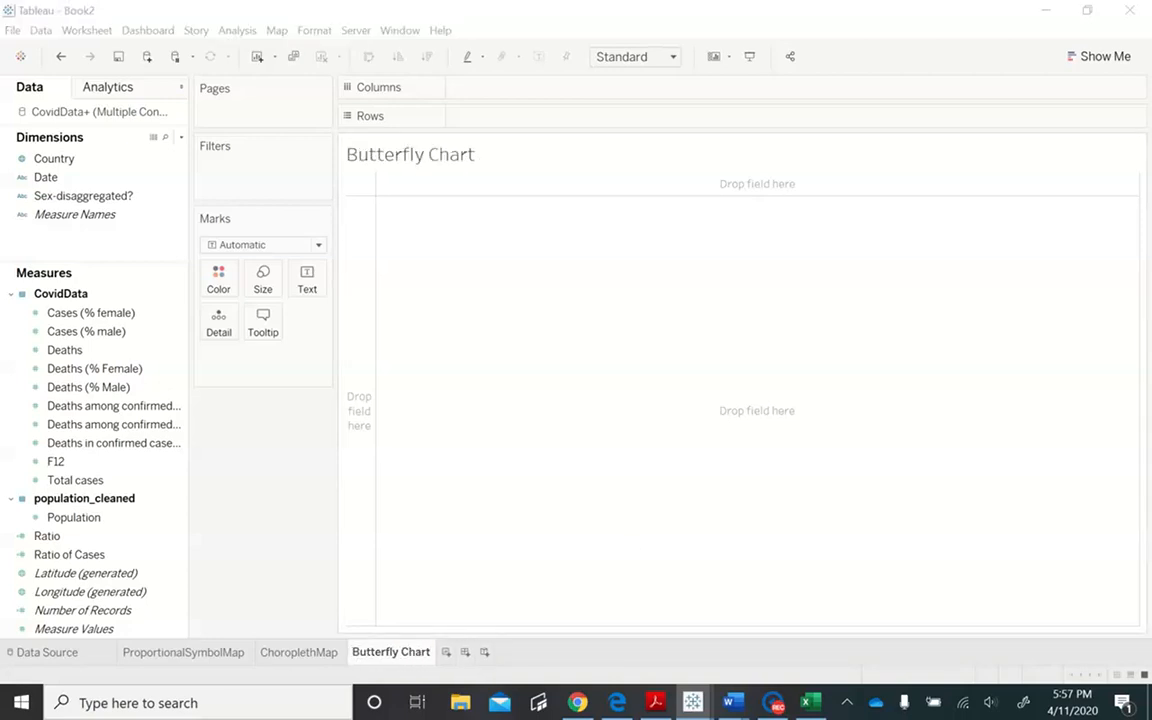
# - Build side-by-side bars with Country as rows and Cases (% female) and Cases (% male) as columns
pyautogui.hotkey('alt', 'Tab')
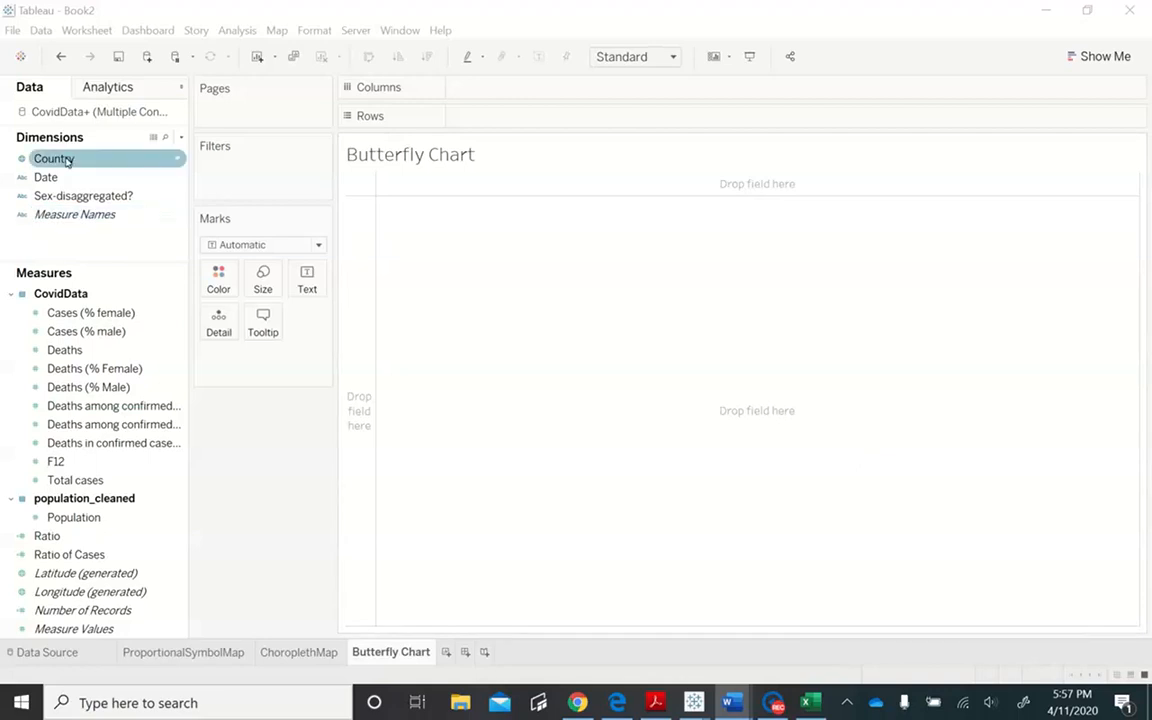
pyautogui.moveTo(67, 161); pyautogui.dragTo(473, 119)
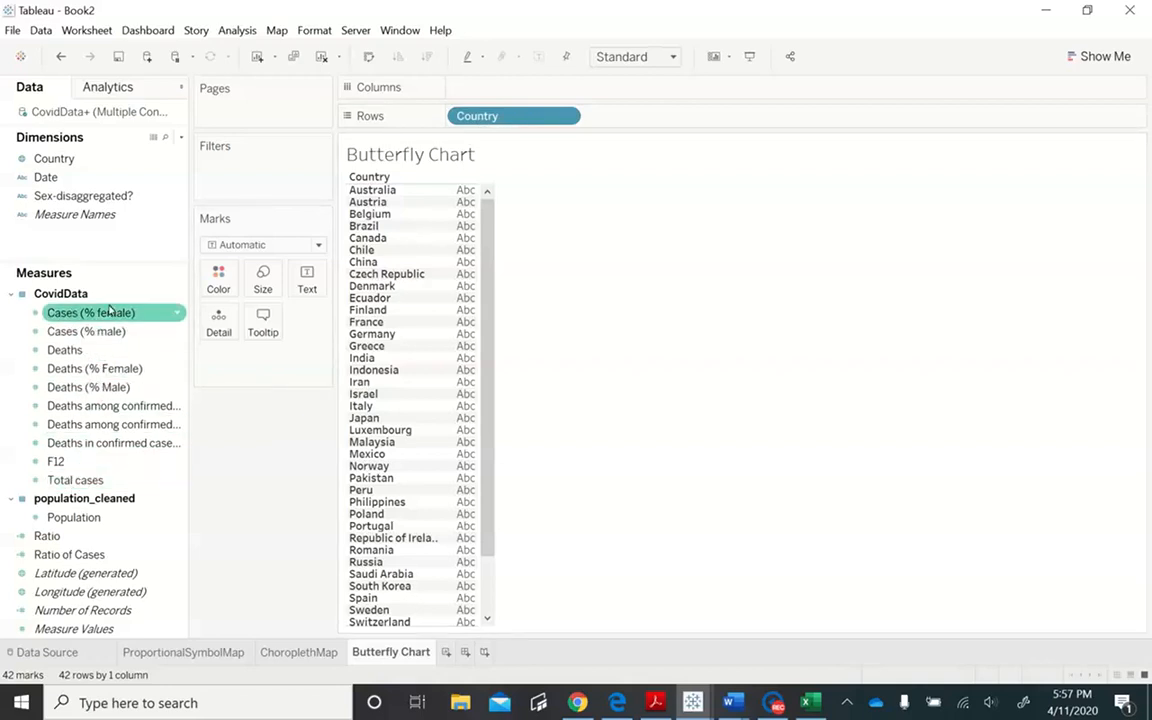
pyautogui.moveTo(112, 313); pyautogui.dragTo(541, 91)
pyautogui.moveTo(90, 331); pyautogui.dragTo(636, 94)
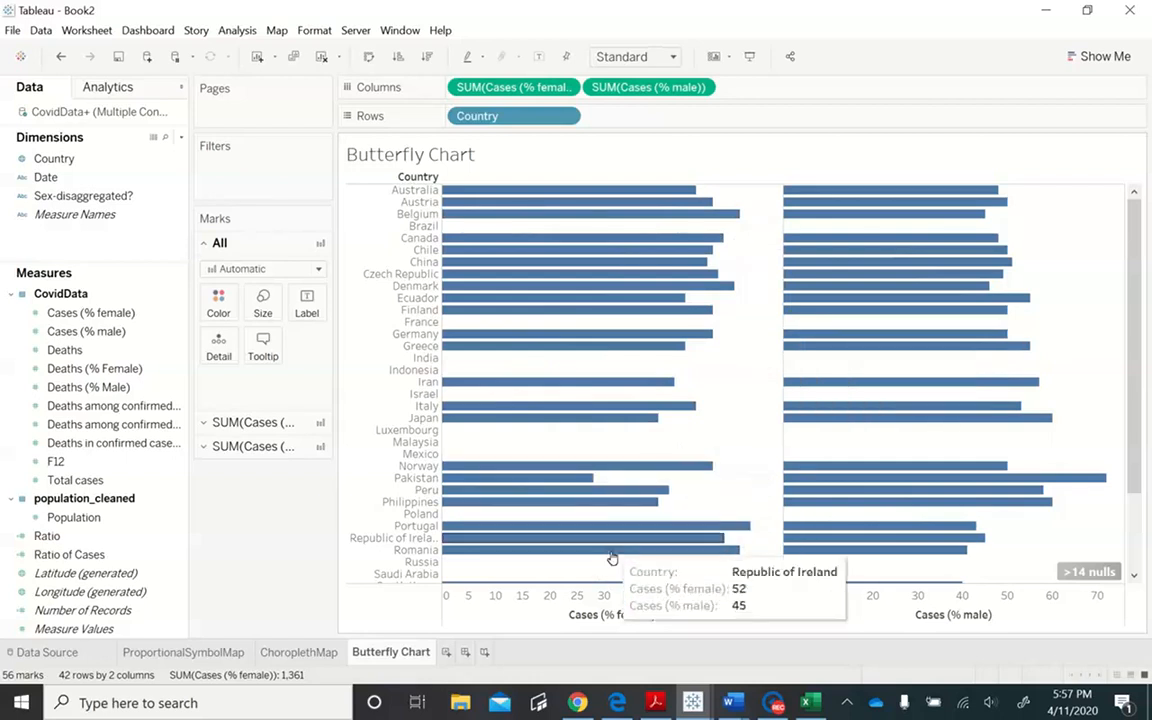
pyautogui.moveTo(599, 514)
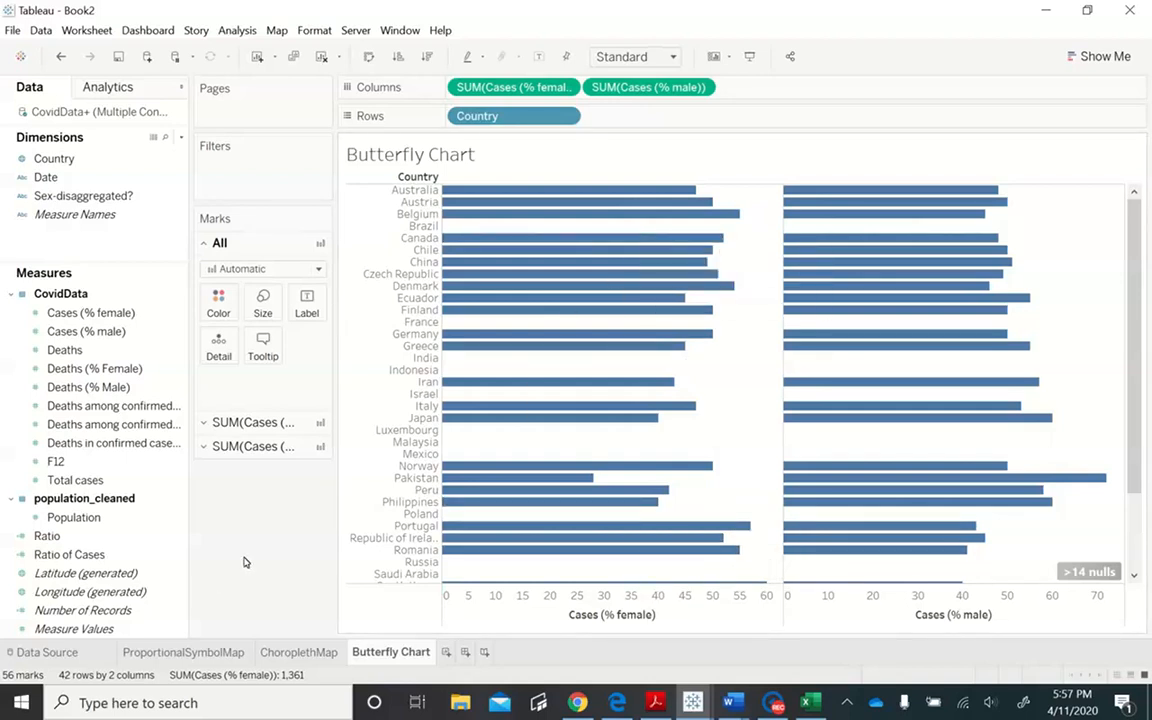
# - Create a calculated field named Zero Axis with the formula 0
pyautogui.click(251, 31)
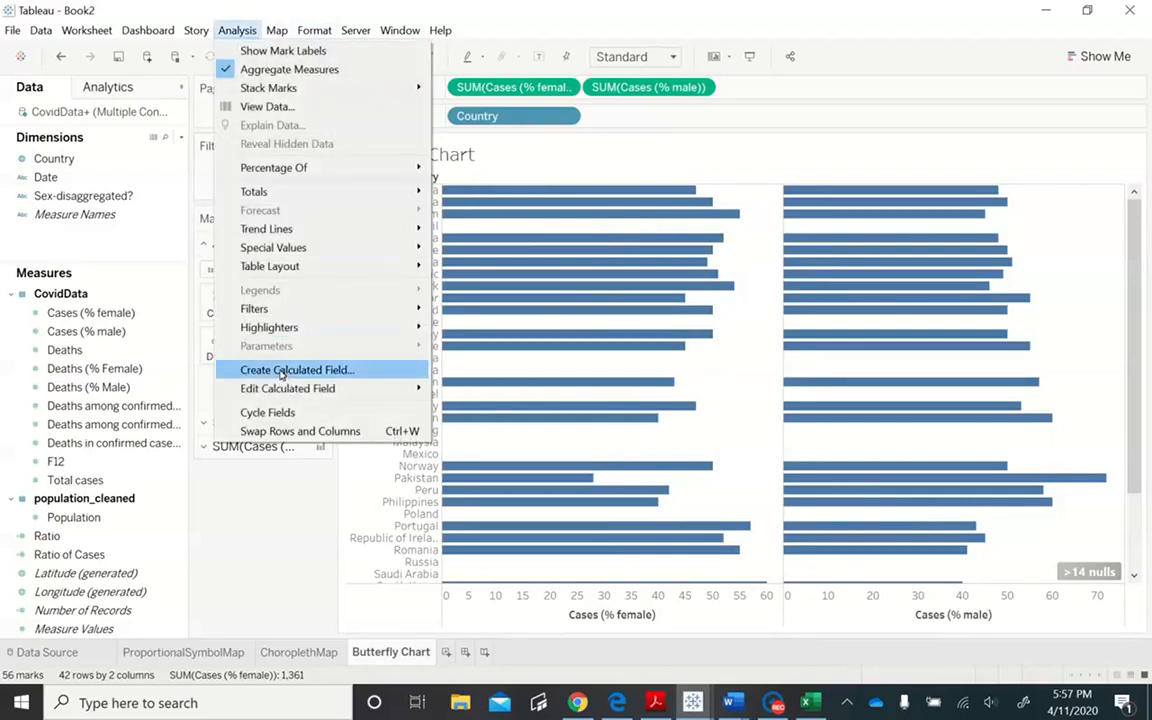
pyautogui.click(281, 374)
pyautogui.write('Zero Axis')
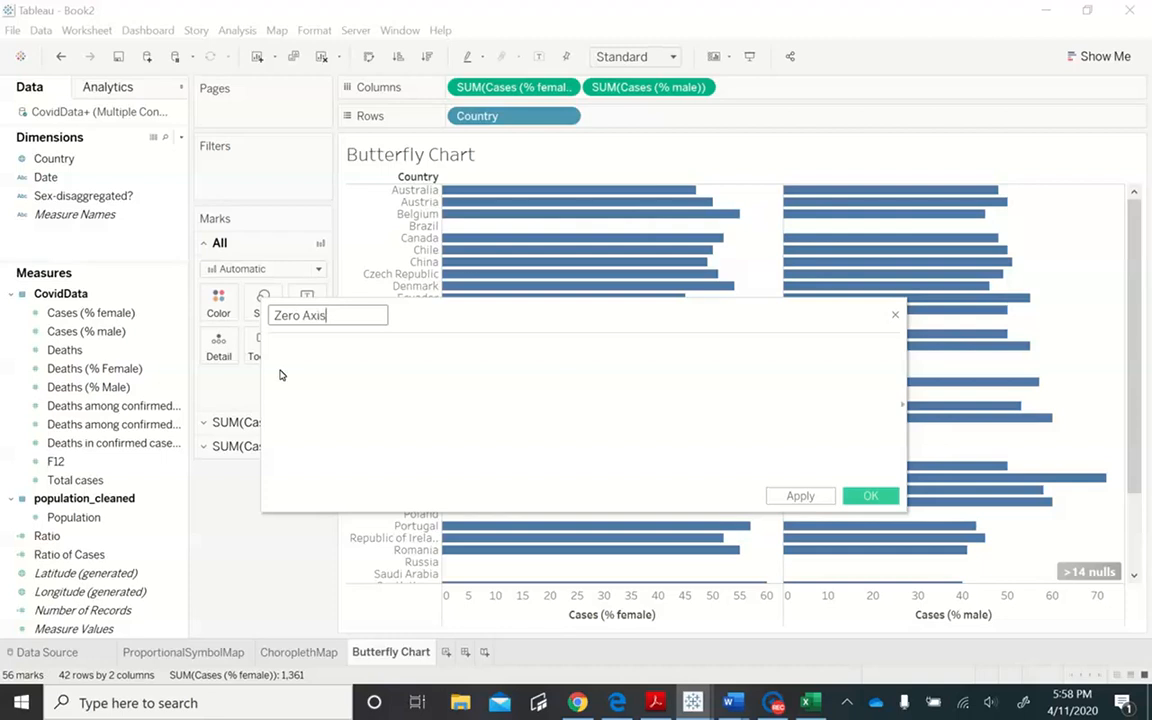
pyautogui.press('Tab')
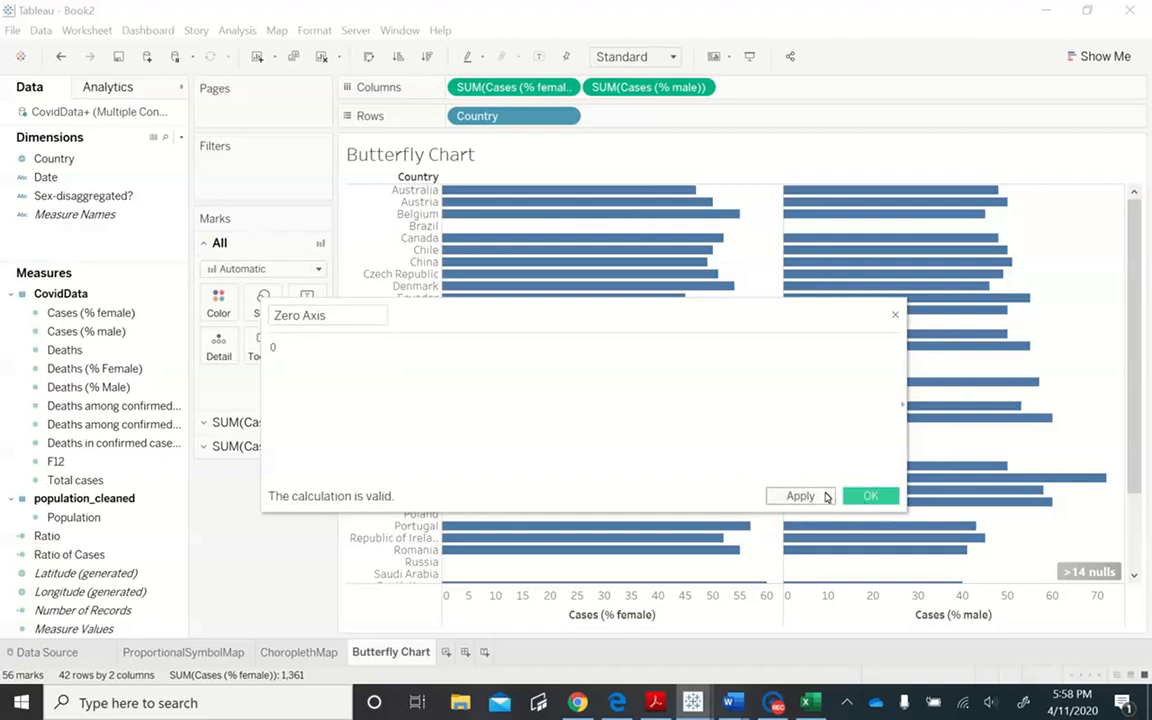
pyautogui.click(866, 497)
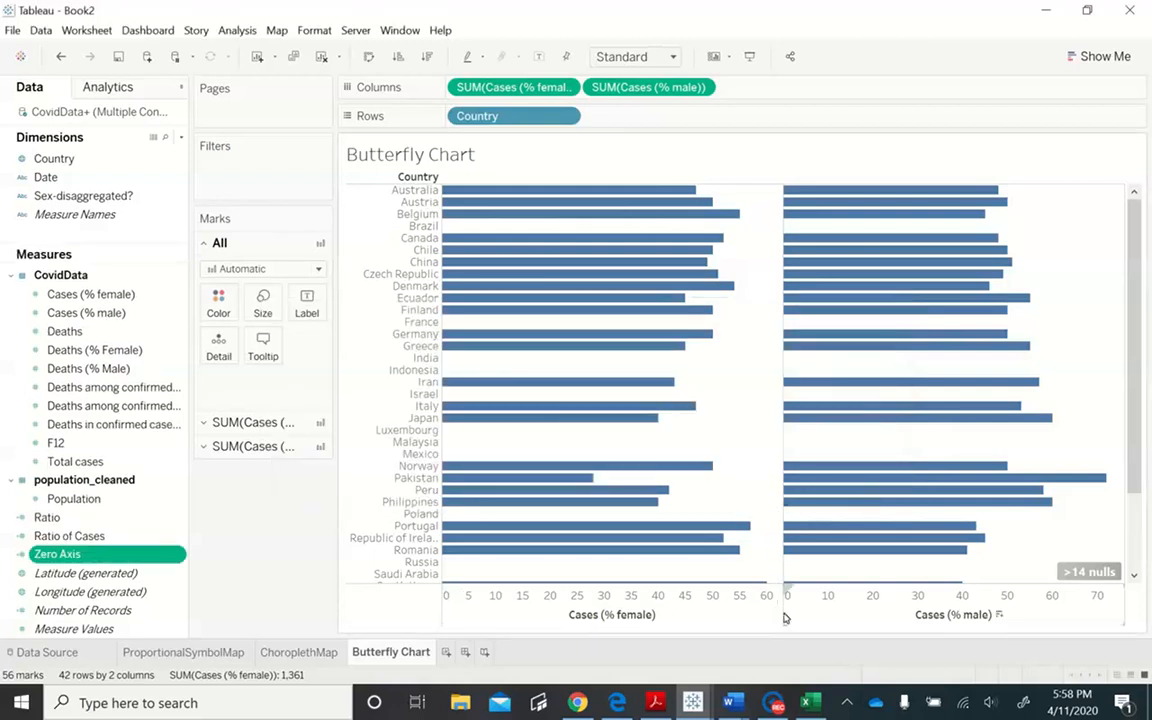
# - Place Zero Axis between the female and male measures in the columns and label its marks with Country
pyautogui.moveTo(172, 554); pyautogui.dragTo(597, 95)
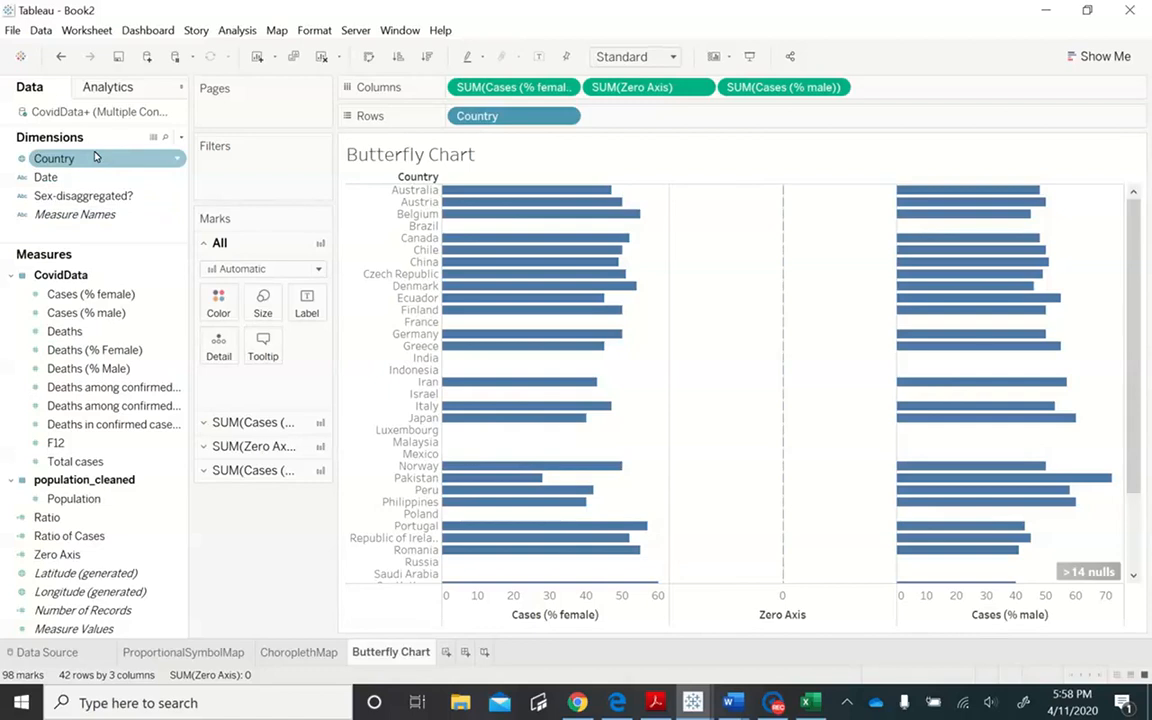
pyautogui.click(204, 452)
pyautogui.moveTo(63, 160); pyautogui.dragTo(305, 355)
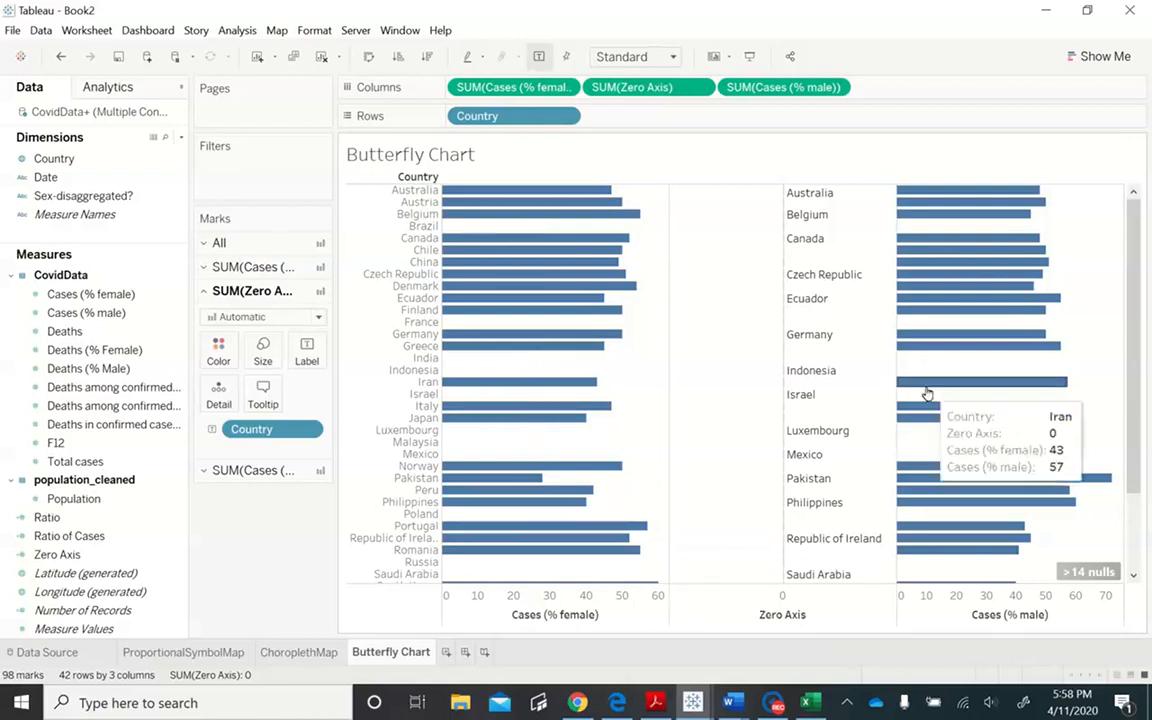
pyautogui.moveTo(941, 469)
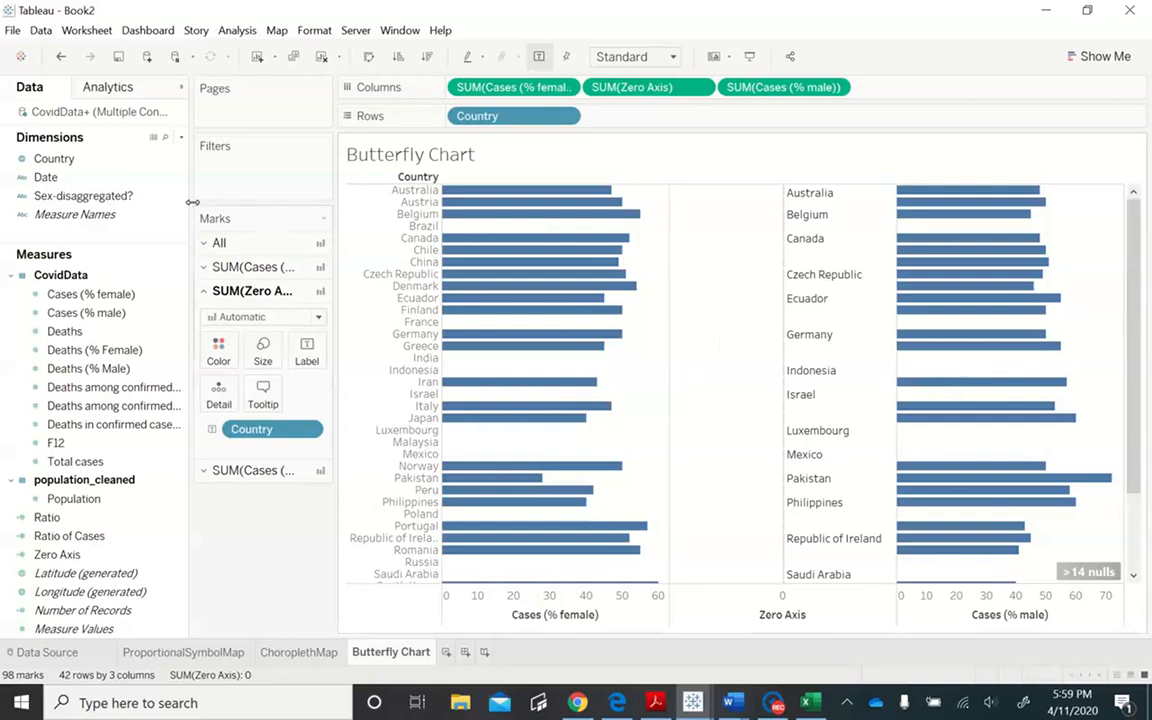
# - Filter the chart by Sex-disaggregated? to include only the Partial and Yes values
pyautogui.moveTo(168, 195); pyautogui.dragTo(292, 167)
pyautogui.click(428, 255)
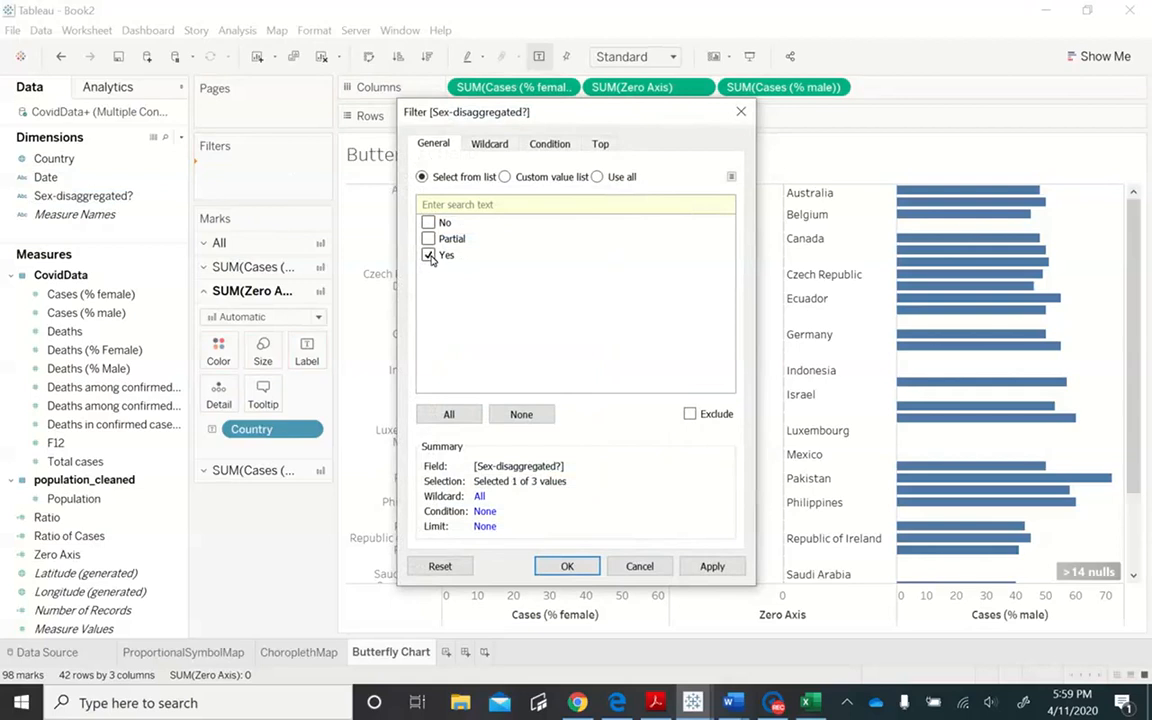
pyautogui.click(711, 566)
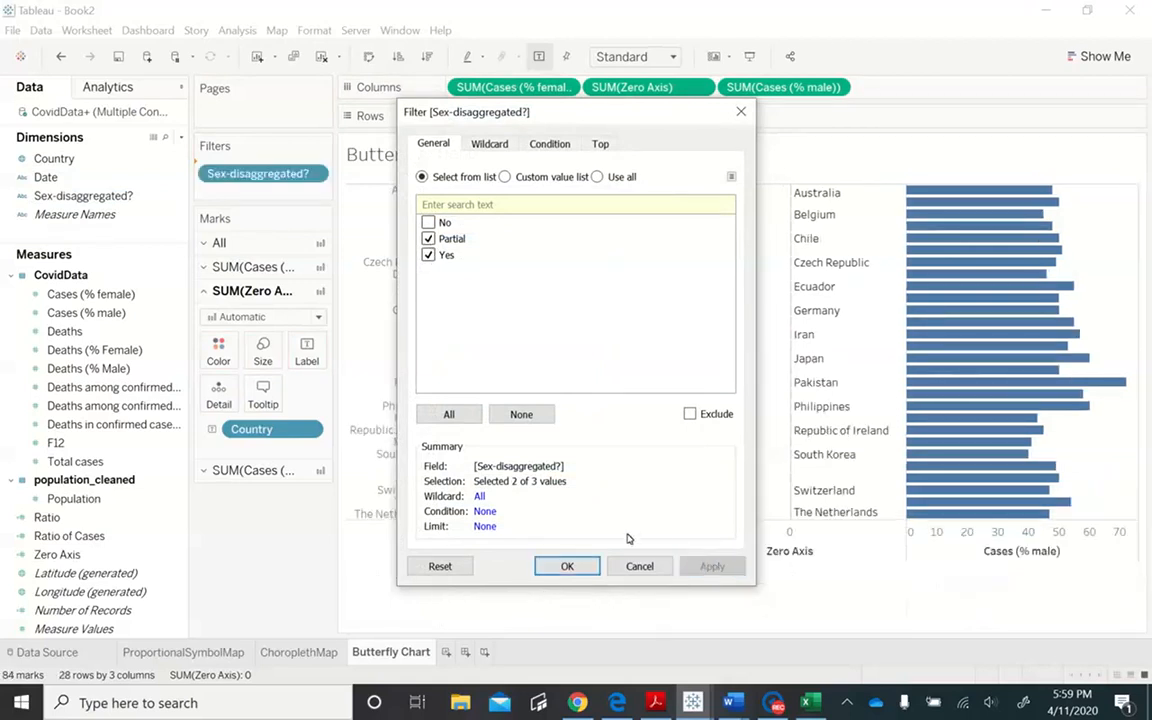
pyautogui.click(568, 567)
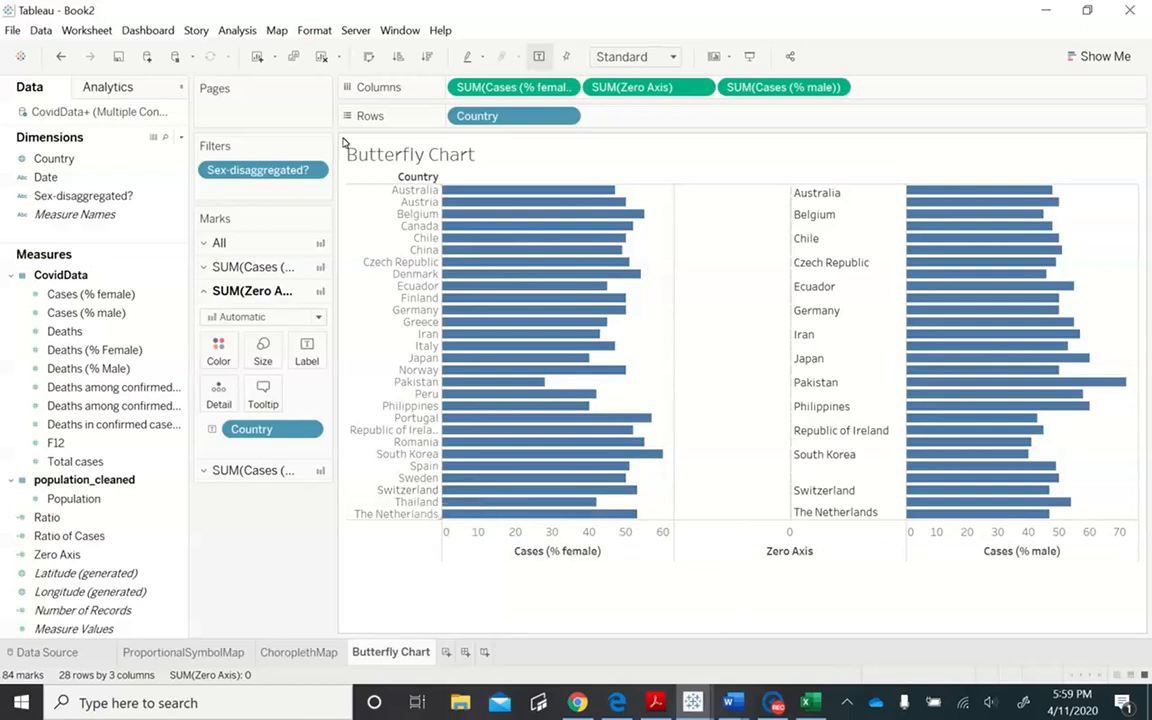
# - Hide the Country row headers beside the female bars and clear the Belgium selection
pyautogui.rightClick(362, 214)
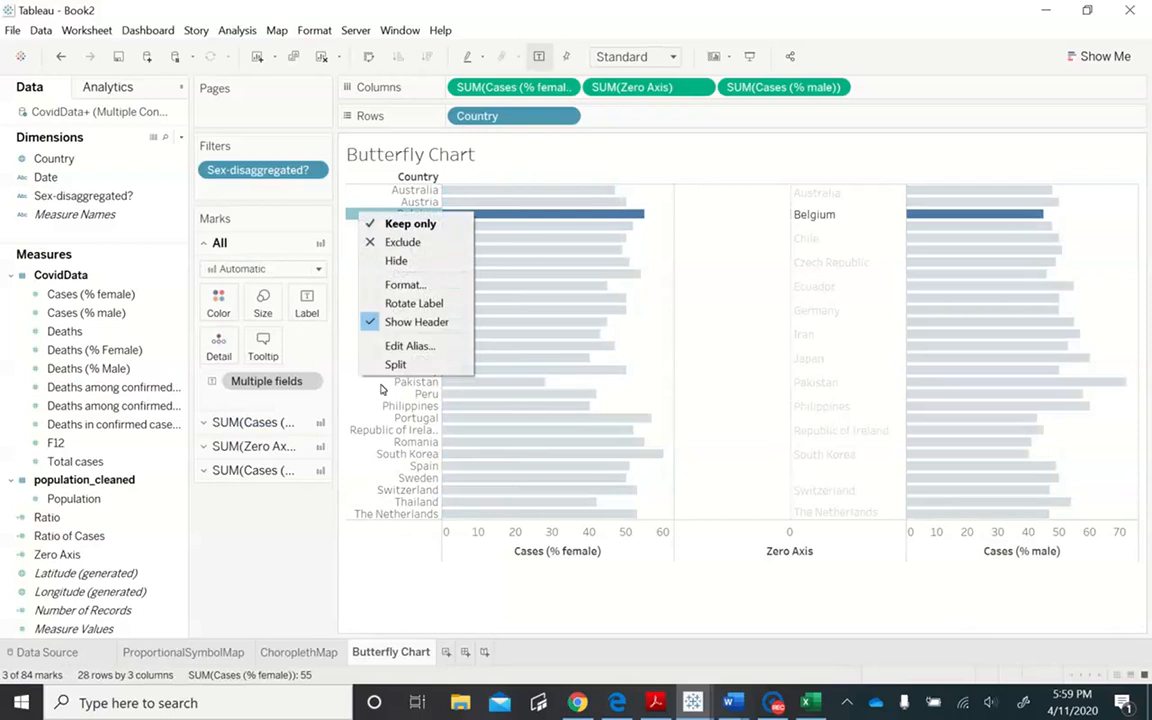
pyautogui.click(401, 322)
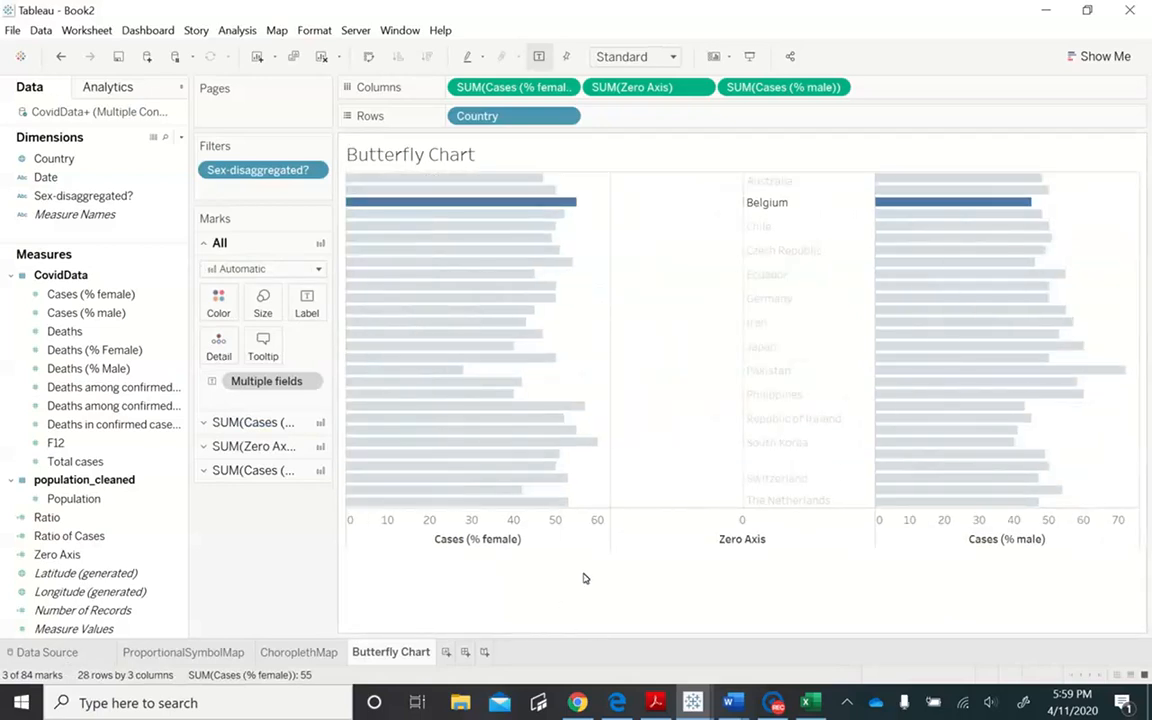
pyautogui.click(584, 576)
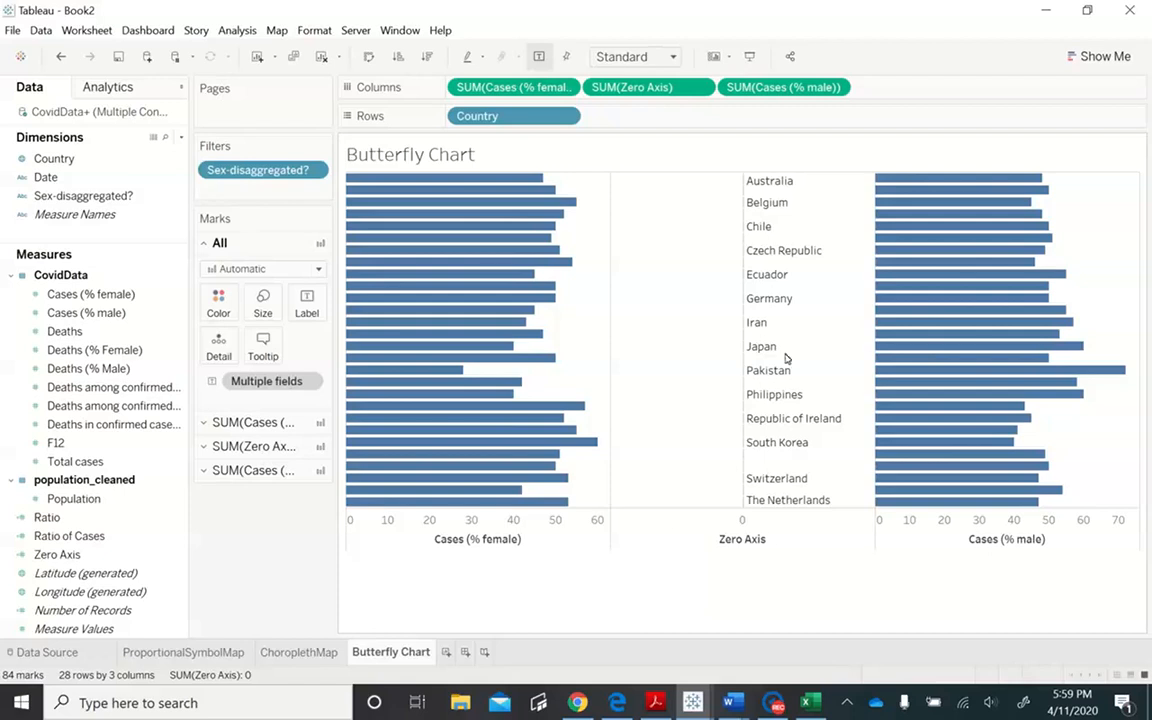
pyautogui.moveTo(759, 334)
# - Reverse the scale of the Cases (% female) axis
pyautogui.click(549, 549)
pyautogui.doubleClick(549, 549)
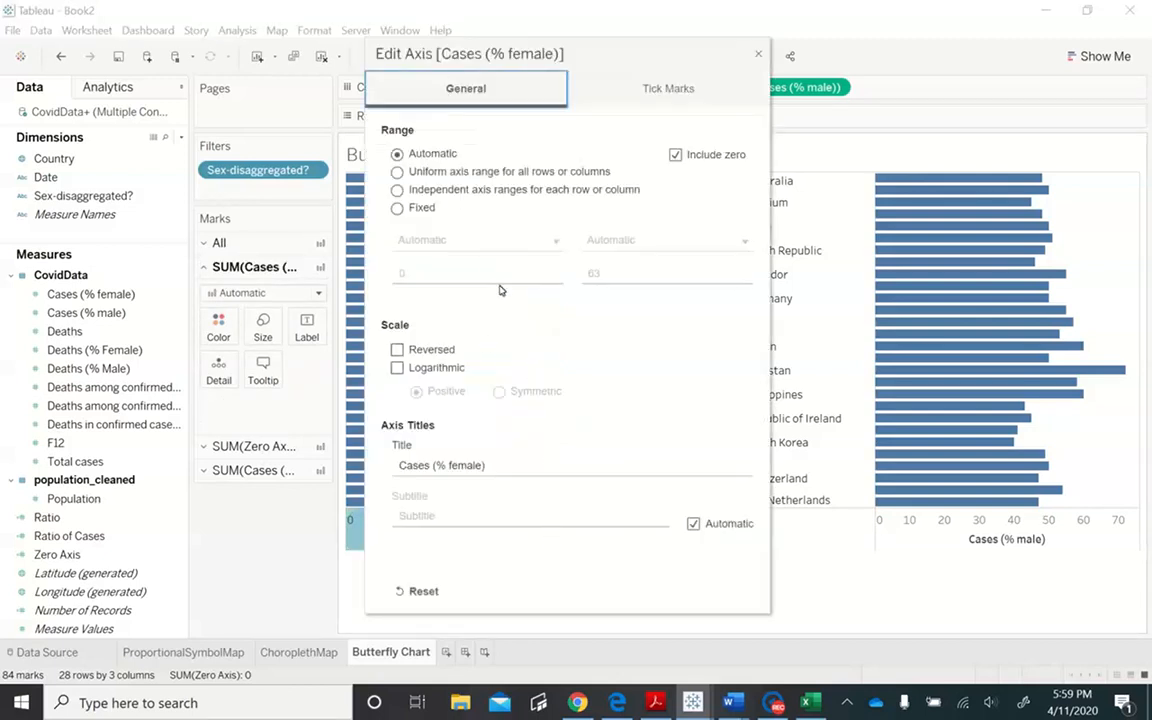
pyautogui.click(397, 350)
pyautogui.moveTo(607, 59); pyautogui.dragTo(951, 99)
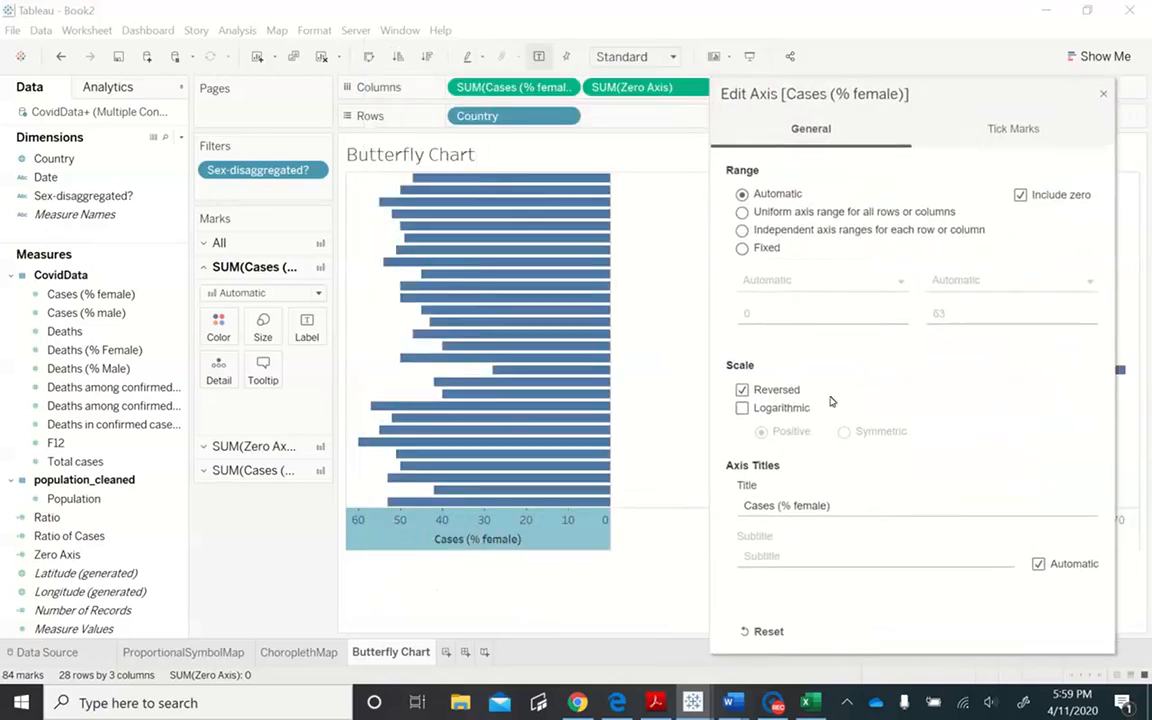
pyautogui.click(742, 389)
pyautogui.click(742, 390)
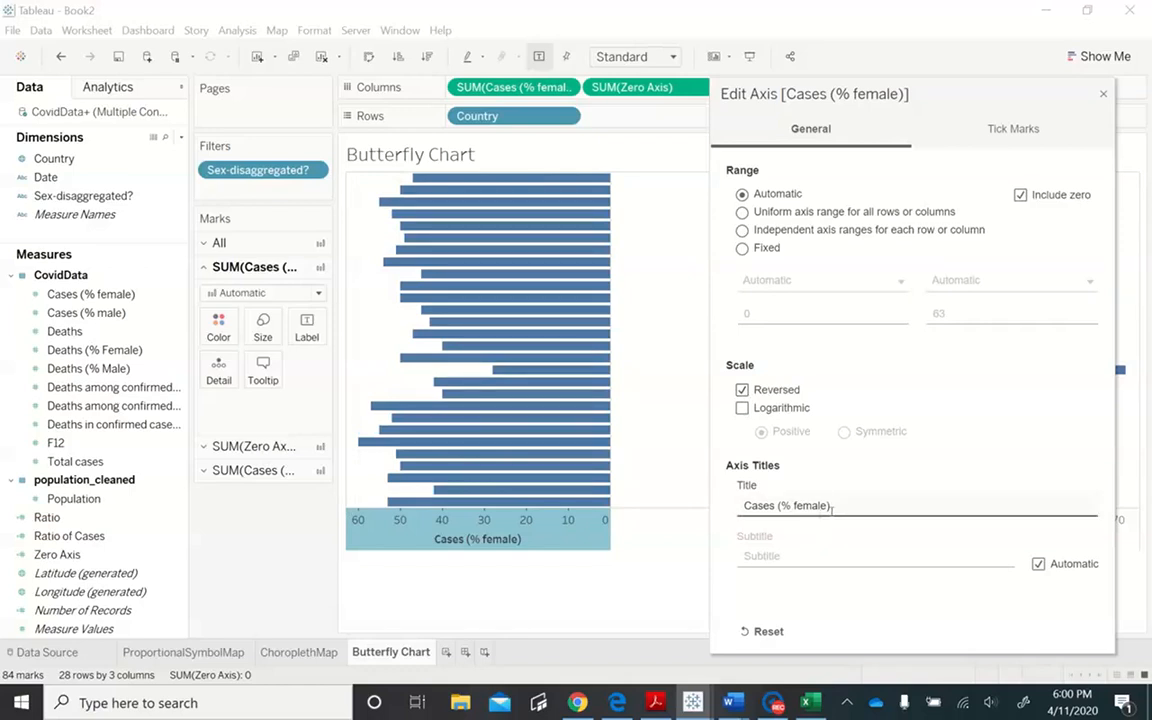
# - Change the title of the Cases (% female) axis to "% Female" and close its settings
pyautogui.click(785, 506)
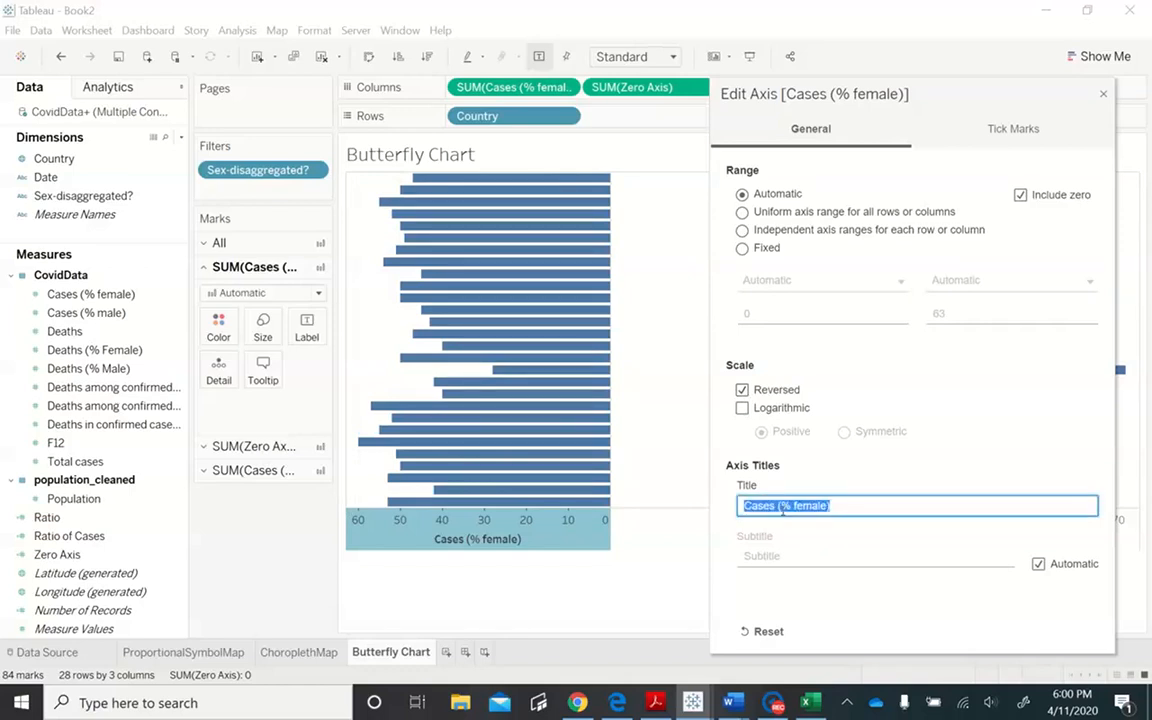
pyautogui.write('% Female')
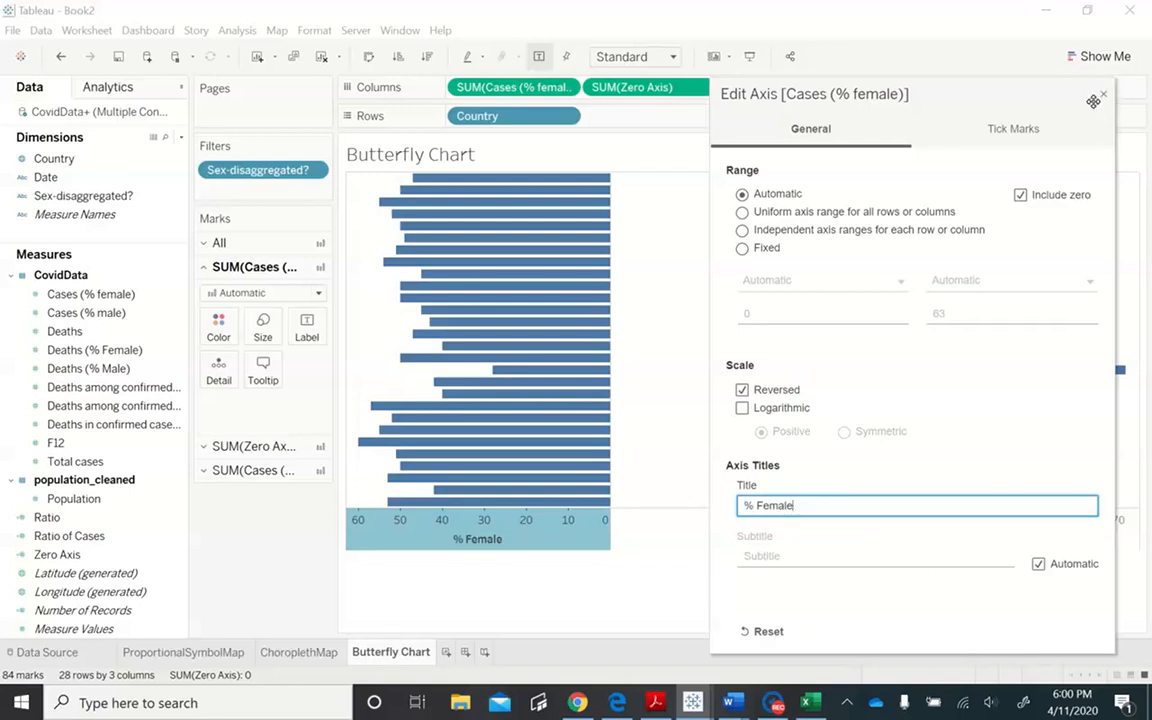
pyautogui.click(1013, 128)
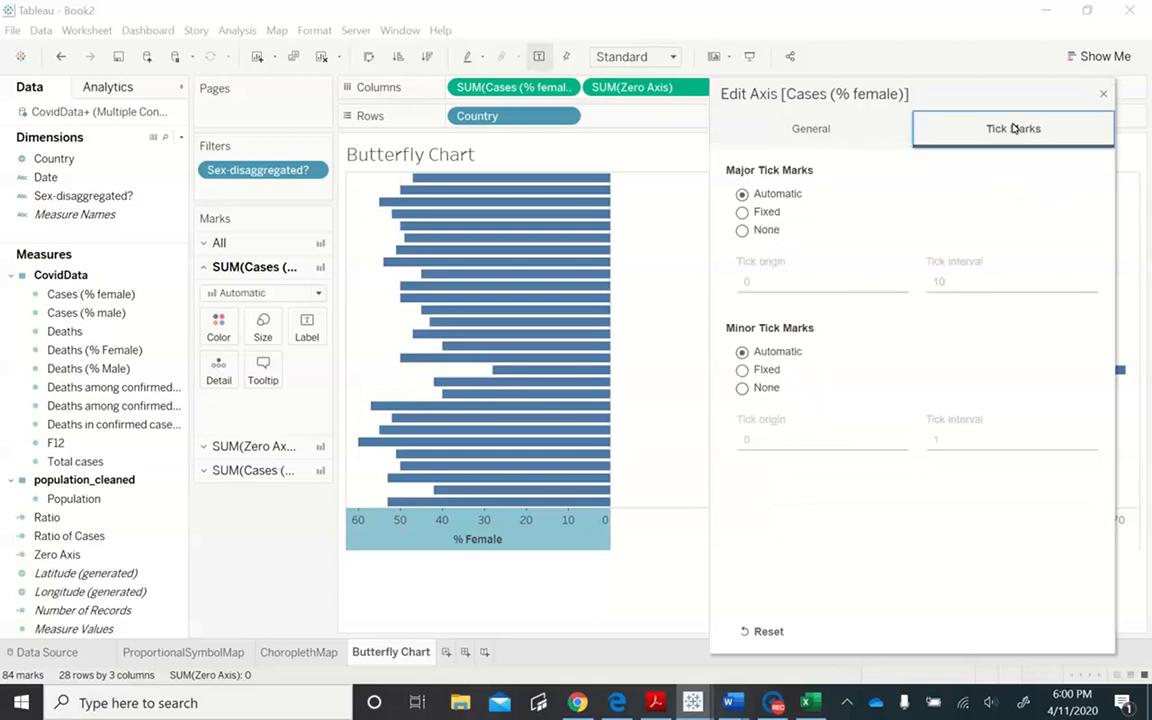
pyautogui.click(1102, 97)
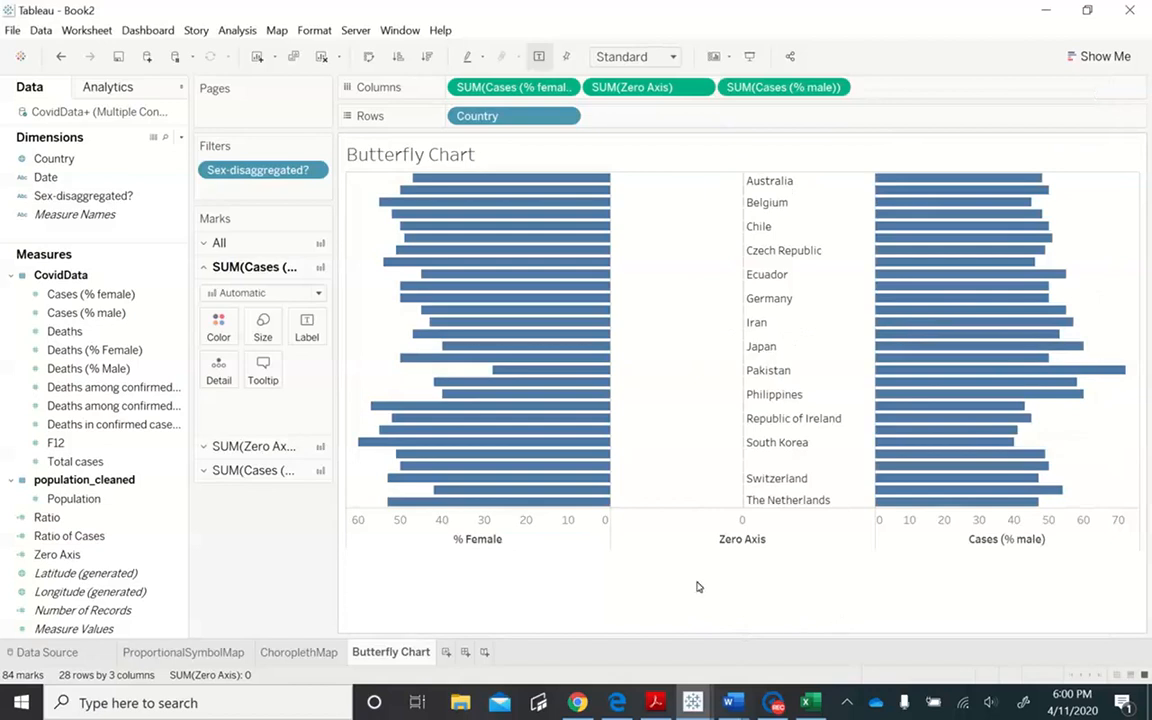
# - Try setting the major tick marks of the % Female axis to None
pyautogui.doubleClick(591, 544)
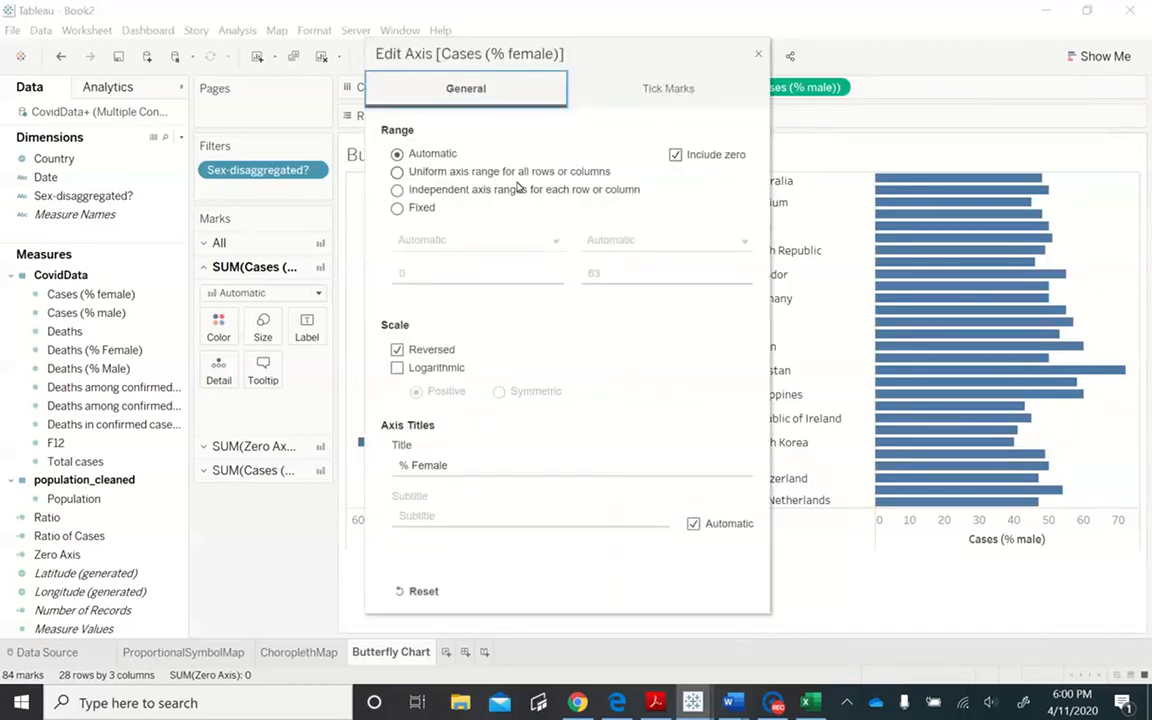
pyautogui.click(649, 90)
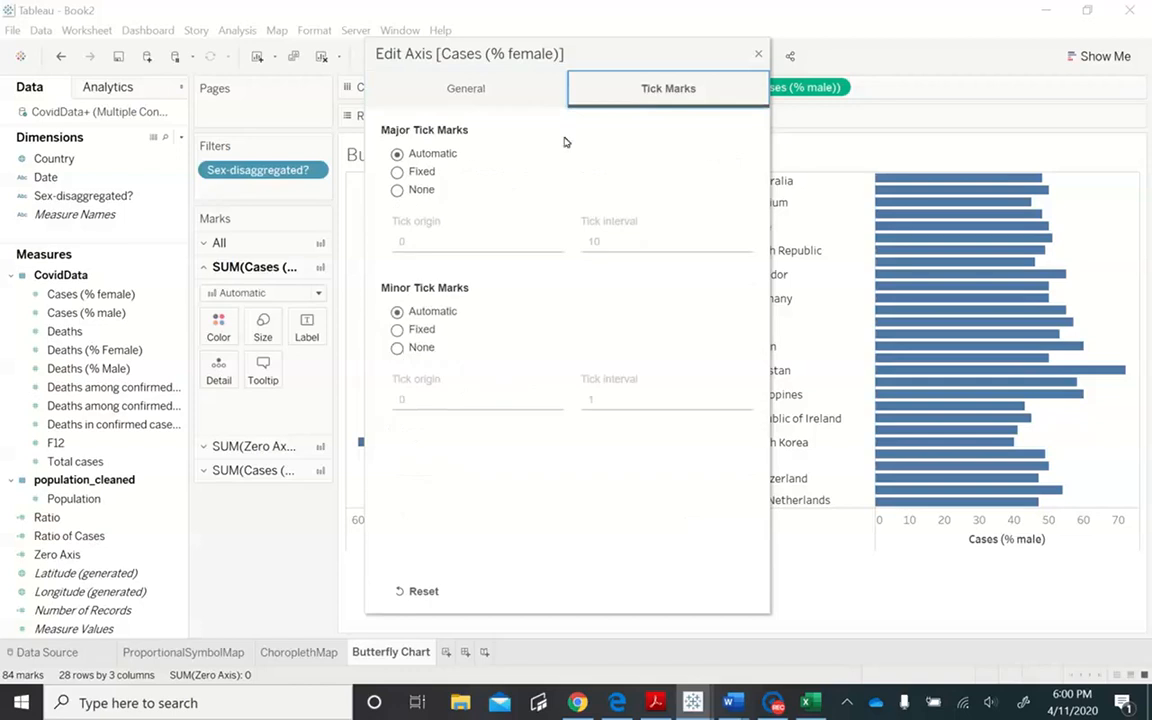
pyautogui.click(397, 190)
pyautogui.click(759, 56)
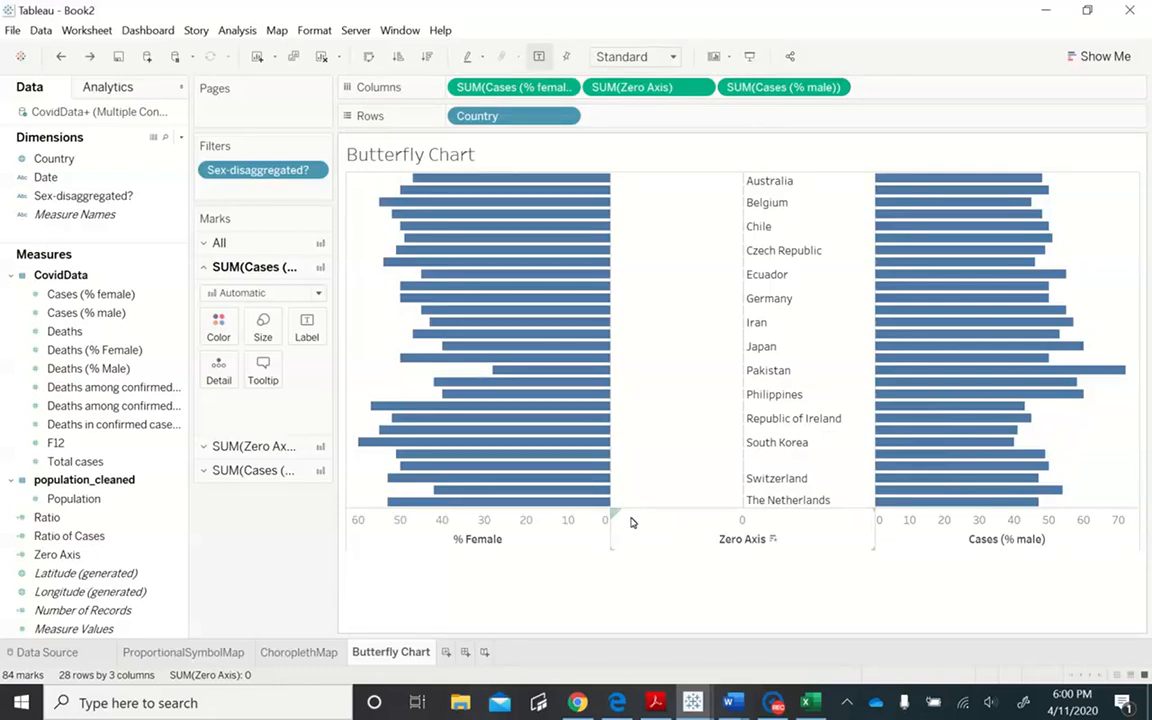
# - Change the title of the Cases (% male) axis to "% Male" and close its settings
pyautogui.doubleClick(887, 545)
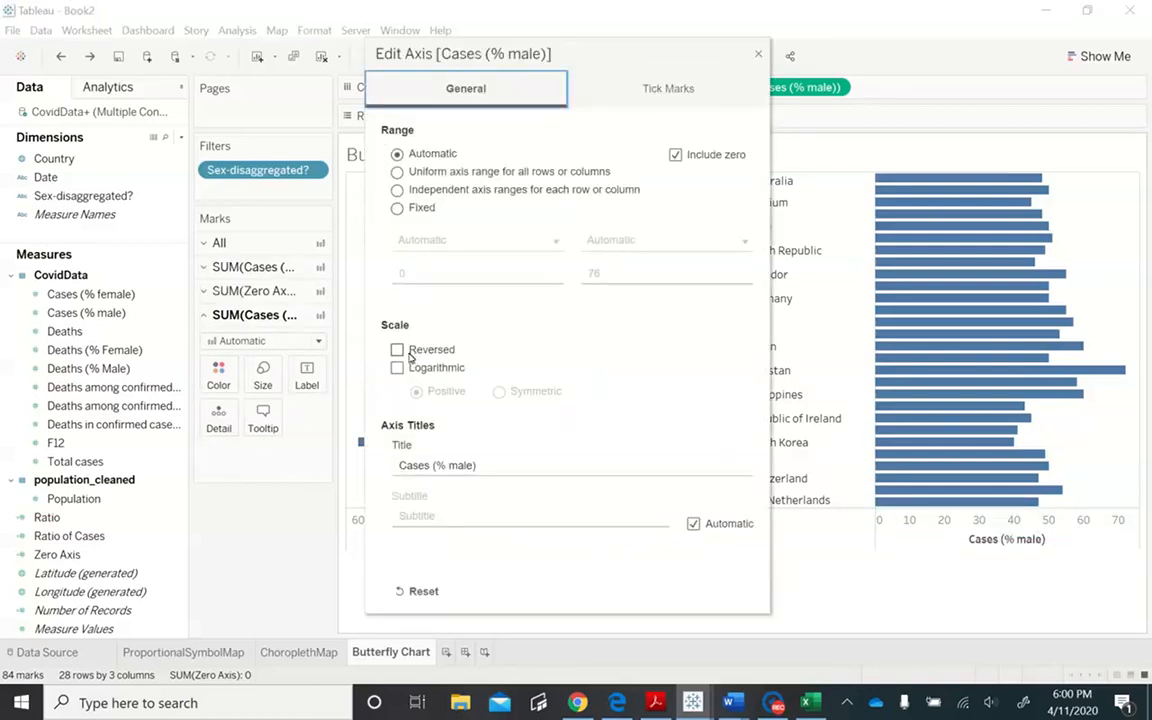
pyautogui.click(486, 476)
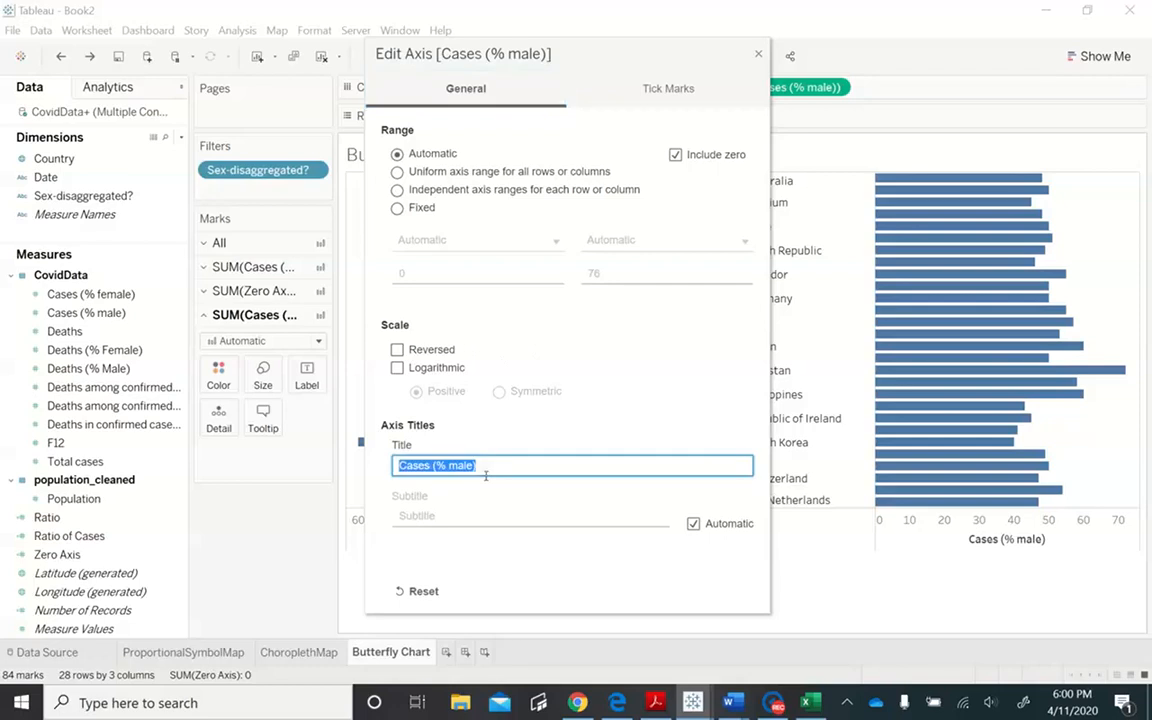
pyautogui.write('$ M')
pyautogui.write('a')
pyautogui.press('BackSpace')
pyautogui.press('BackSpace')
pyautogui.press('BackSpace')
pyautogui.press('BackSpace')
pyautogui.write('% Male')
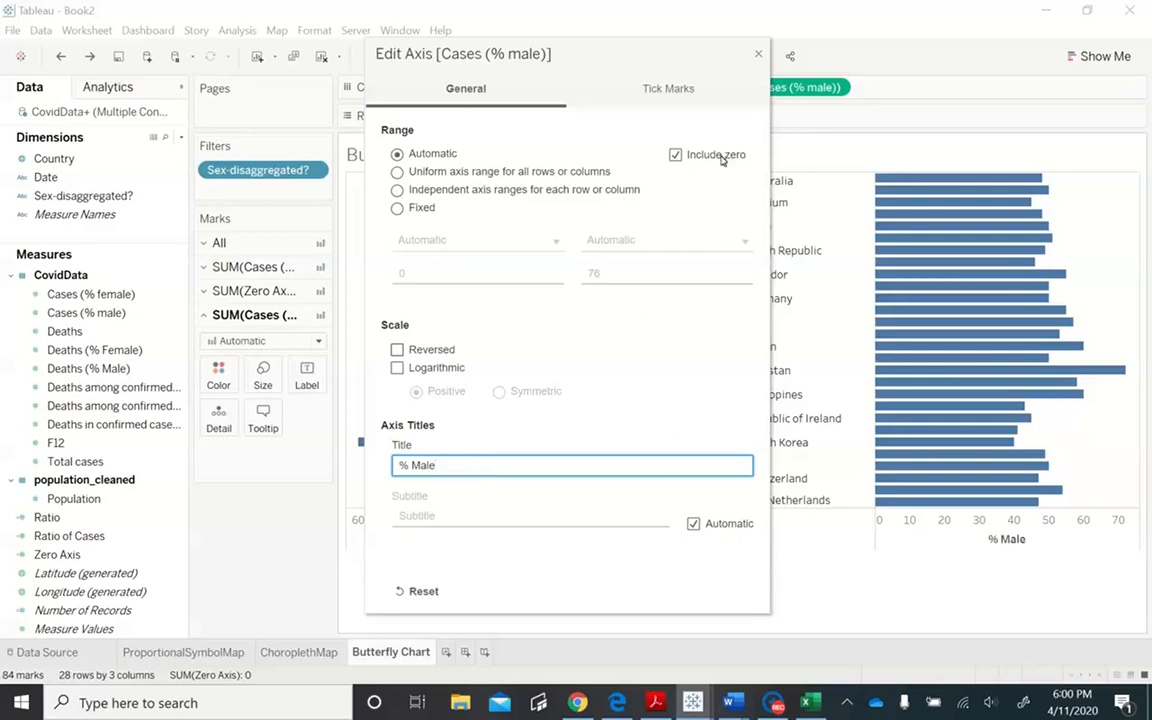
pyautogui.click(758, 54)
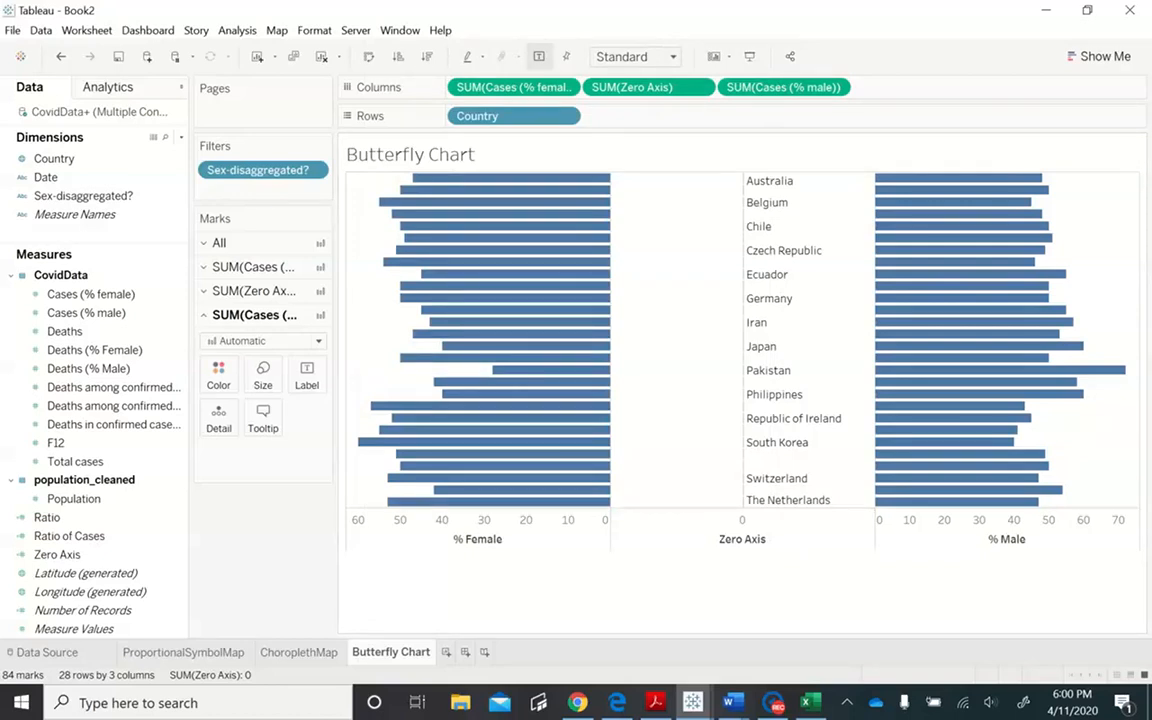
pyautogui.hotkey('alt', 'Tab')
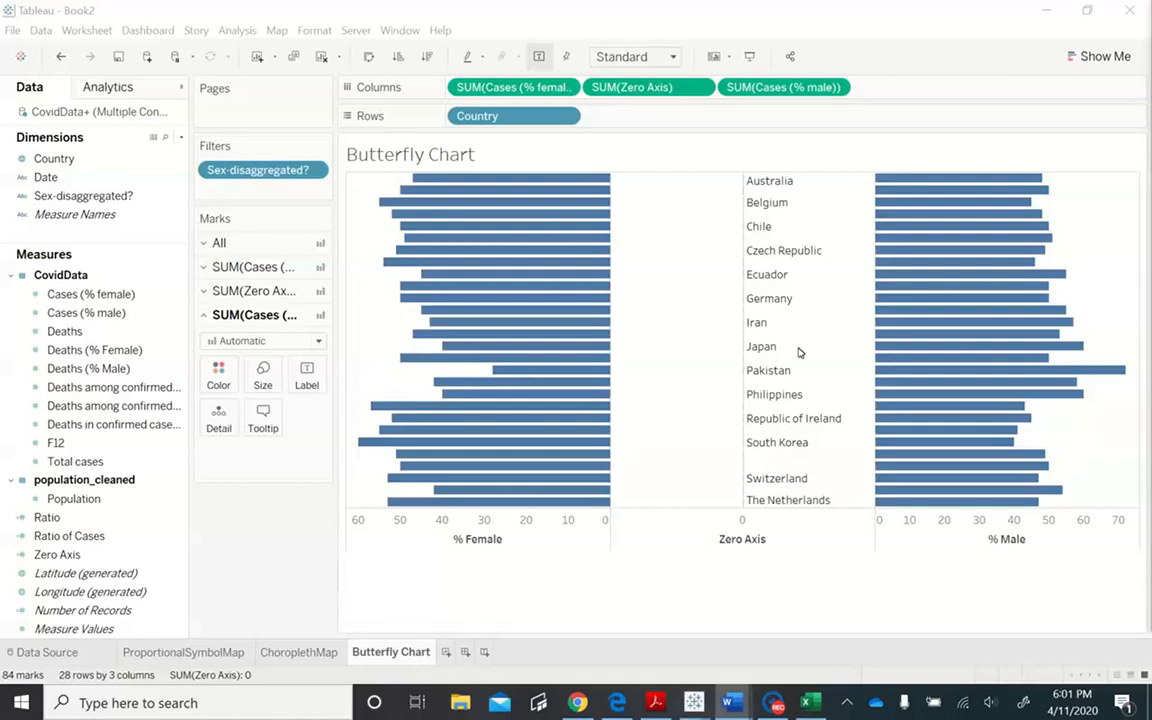
pyautogui.click(312, 30)
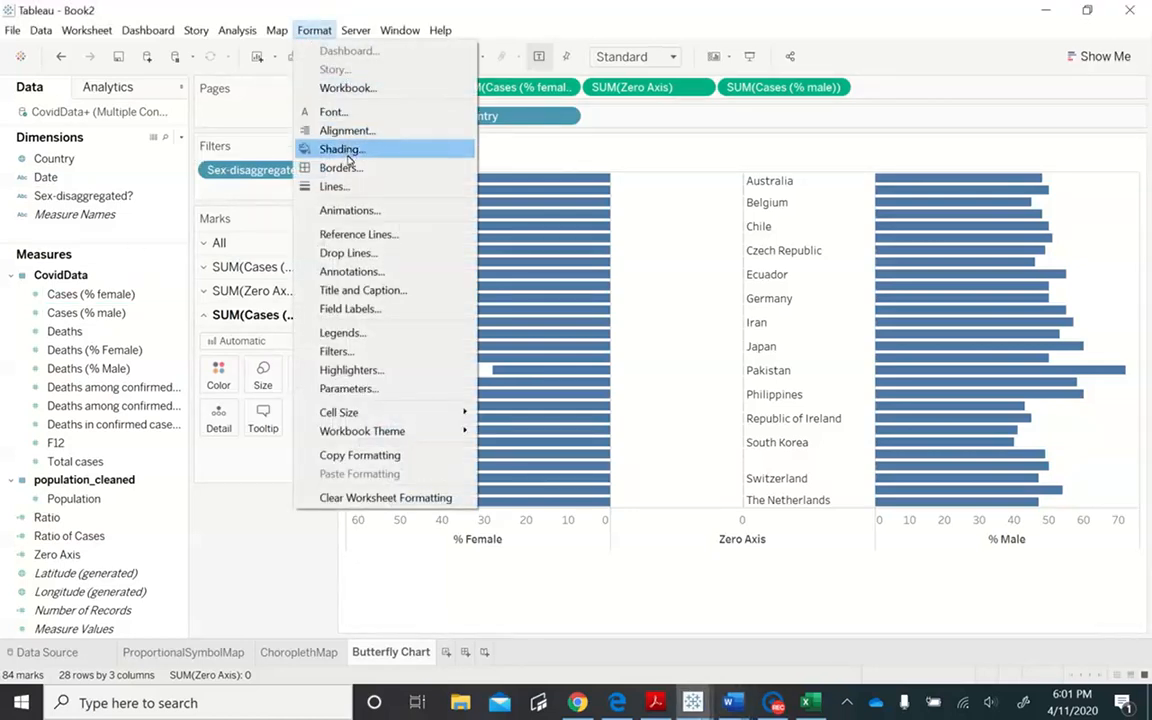
pyautogui.click(366, 149)
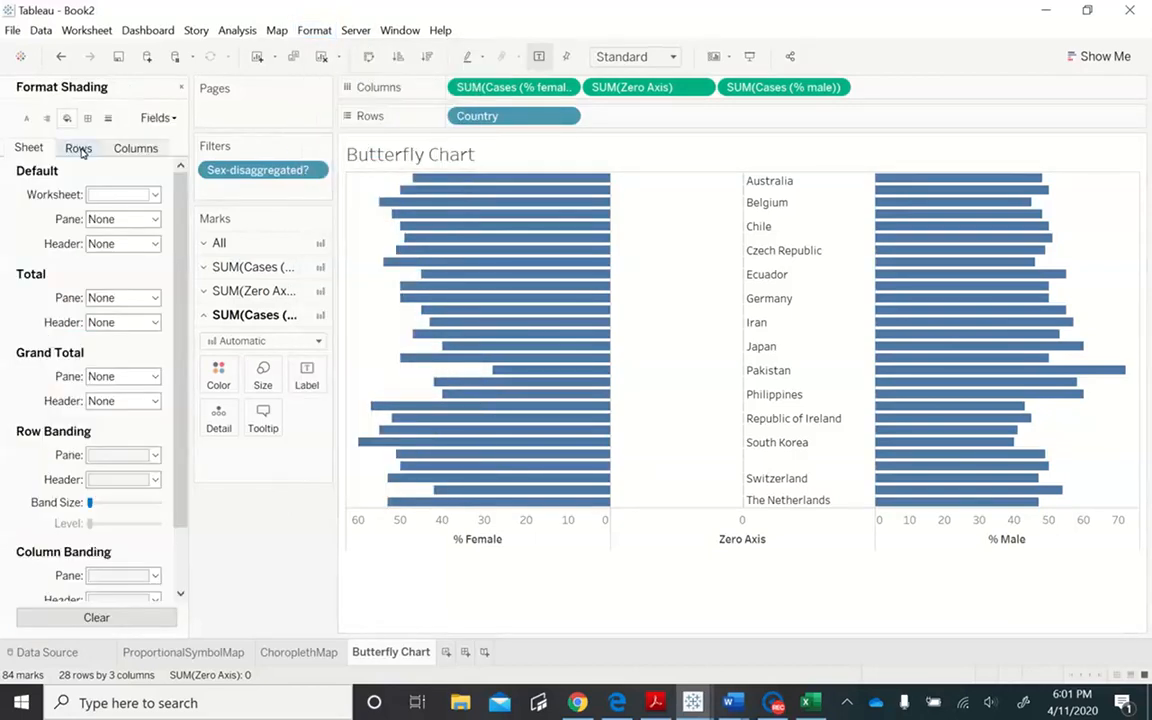
pyautogui.click(77, 147)
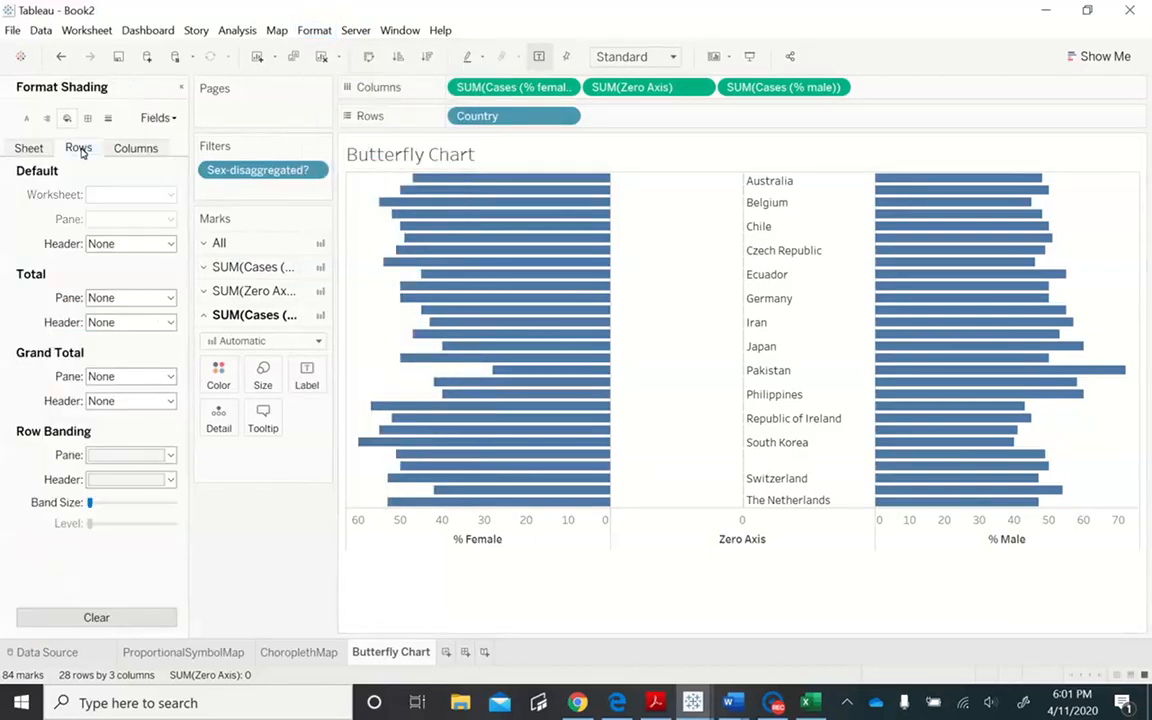
pyautogui.click(136, 455)
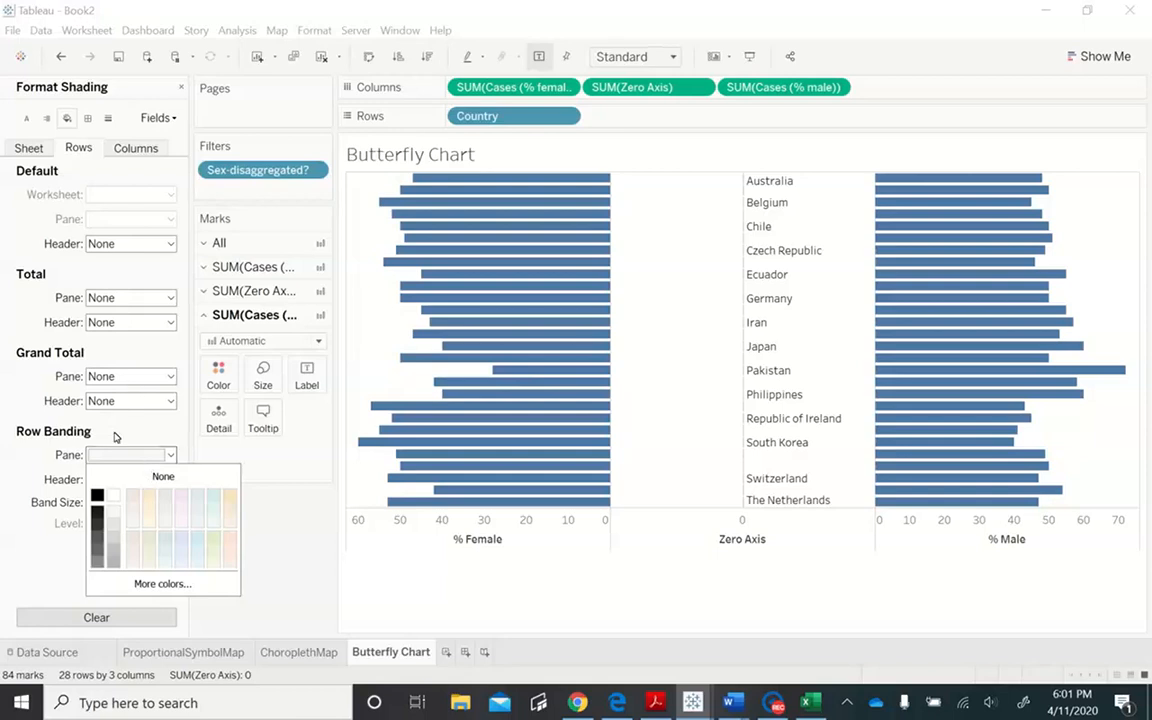
pyautogui.click(132, 146)
pyautogui.click(135, 147)
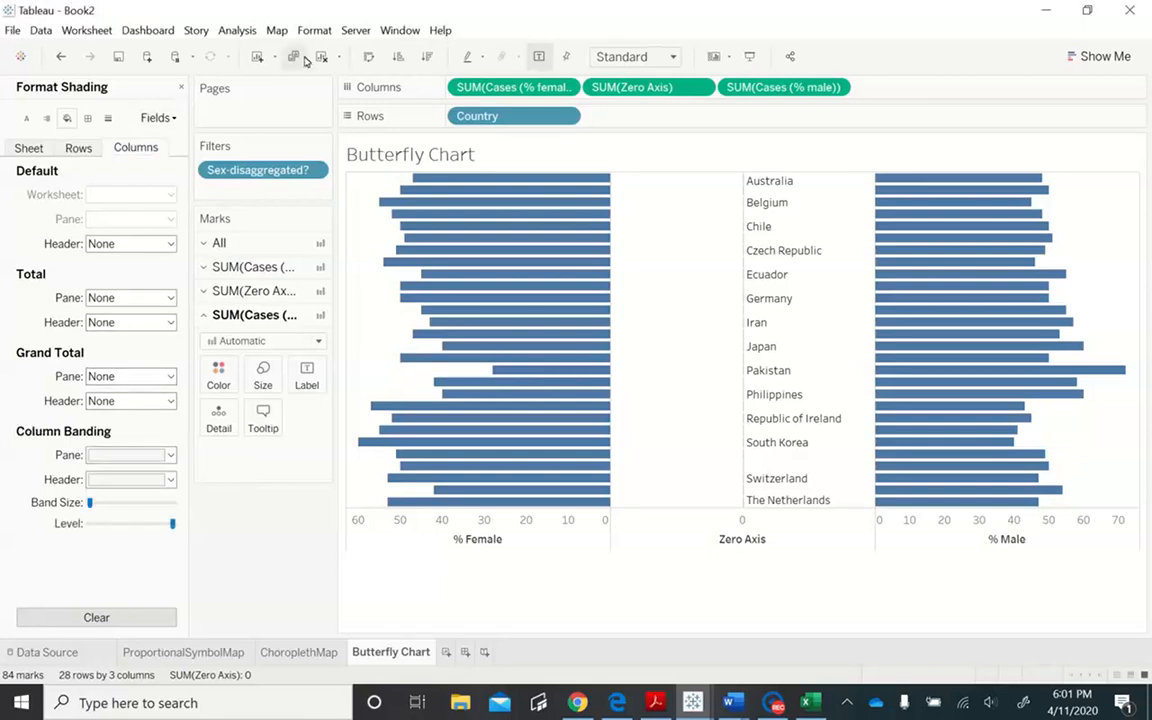
pyautogui.click(182, 88)
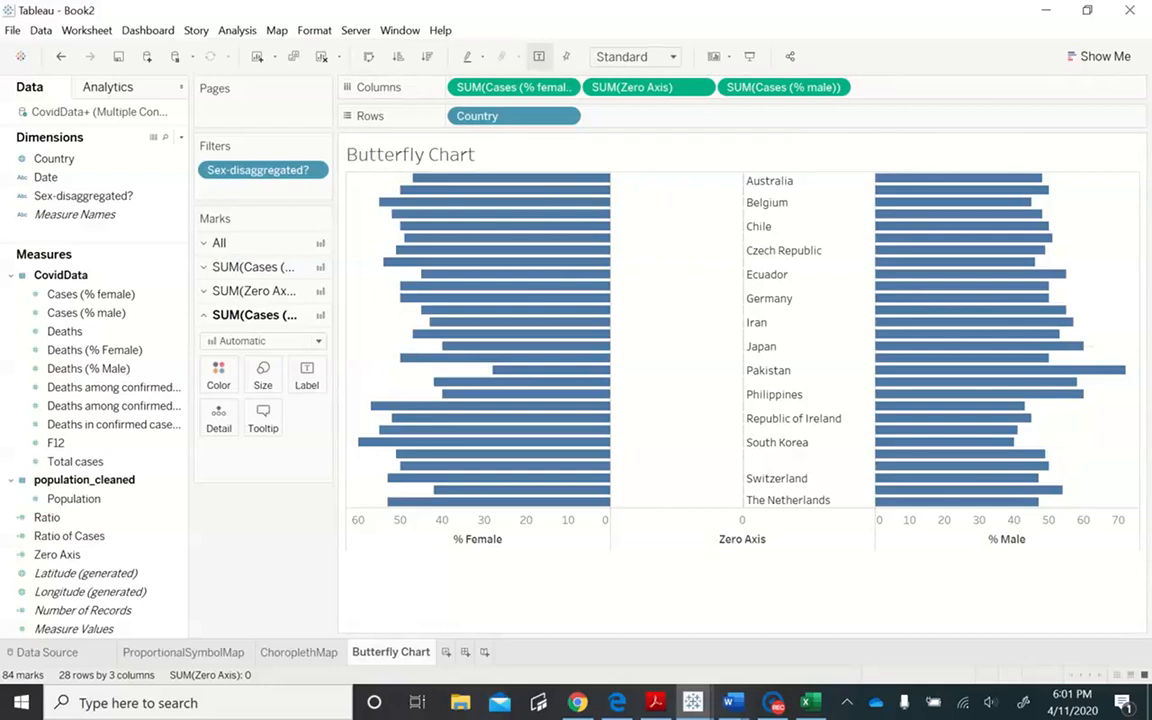
# - Fit the chart to Entire View and clear the title of the Zero Axis axis
pyautogui.click(673, 57)
pyautogui.click(657, 122)
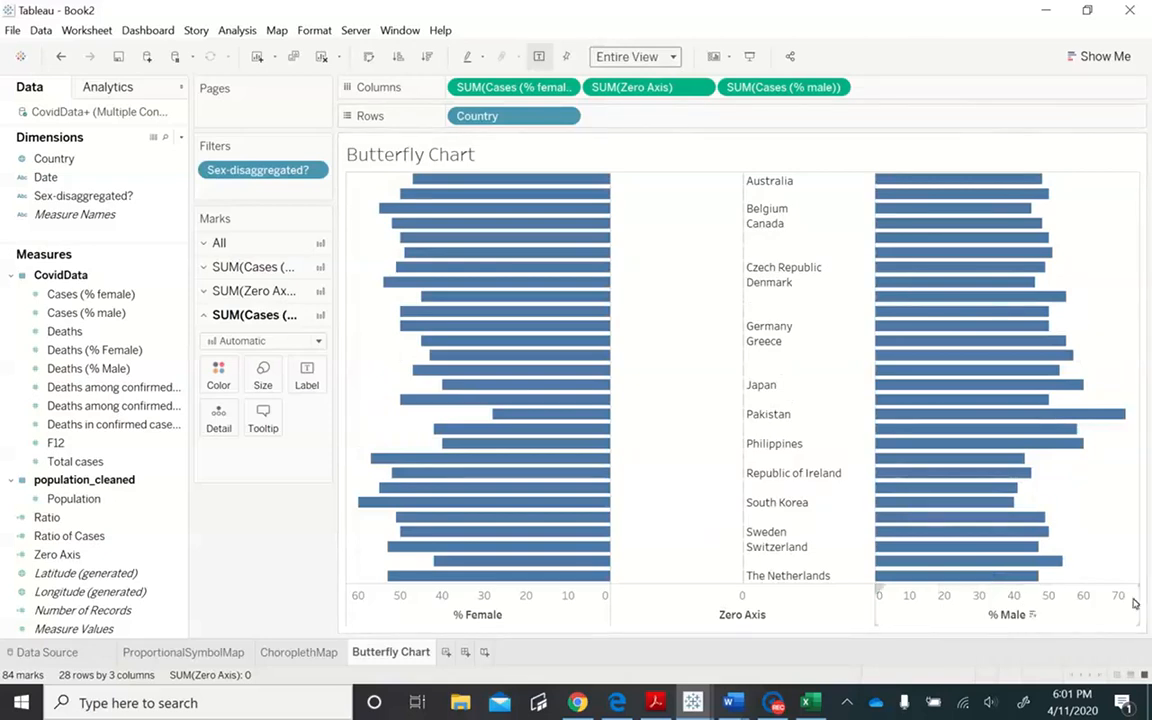
pyautogui.doubleClick(754, 616)
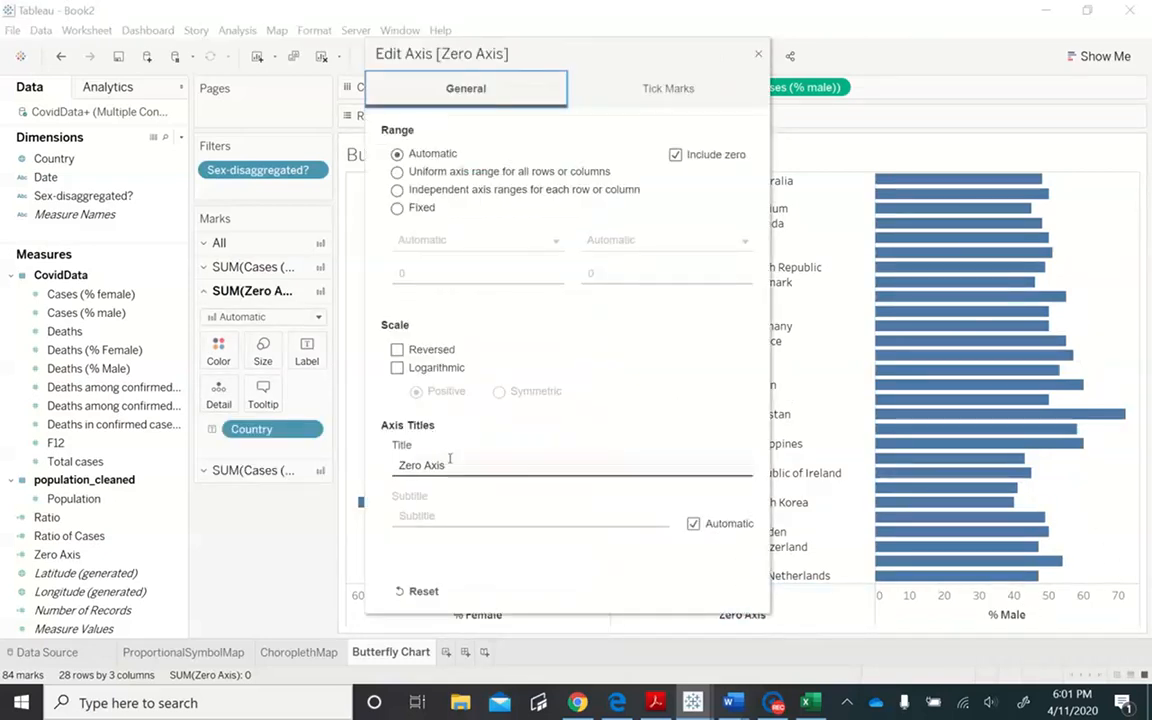
pyautogui.click(451, 464)
pyautogui.press('BackSpace')
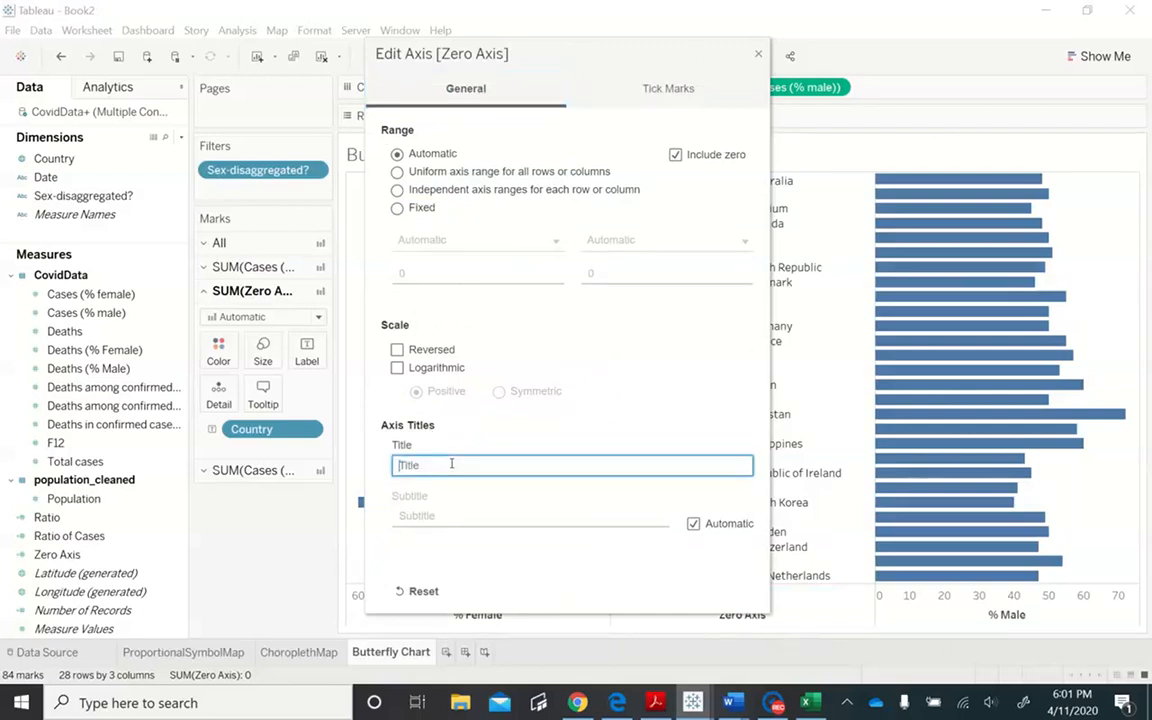
# - Try excluding zero from the Zero Axis range
pyautogui.click(675, 154)
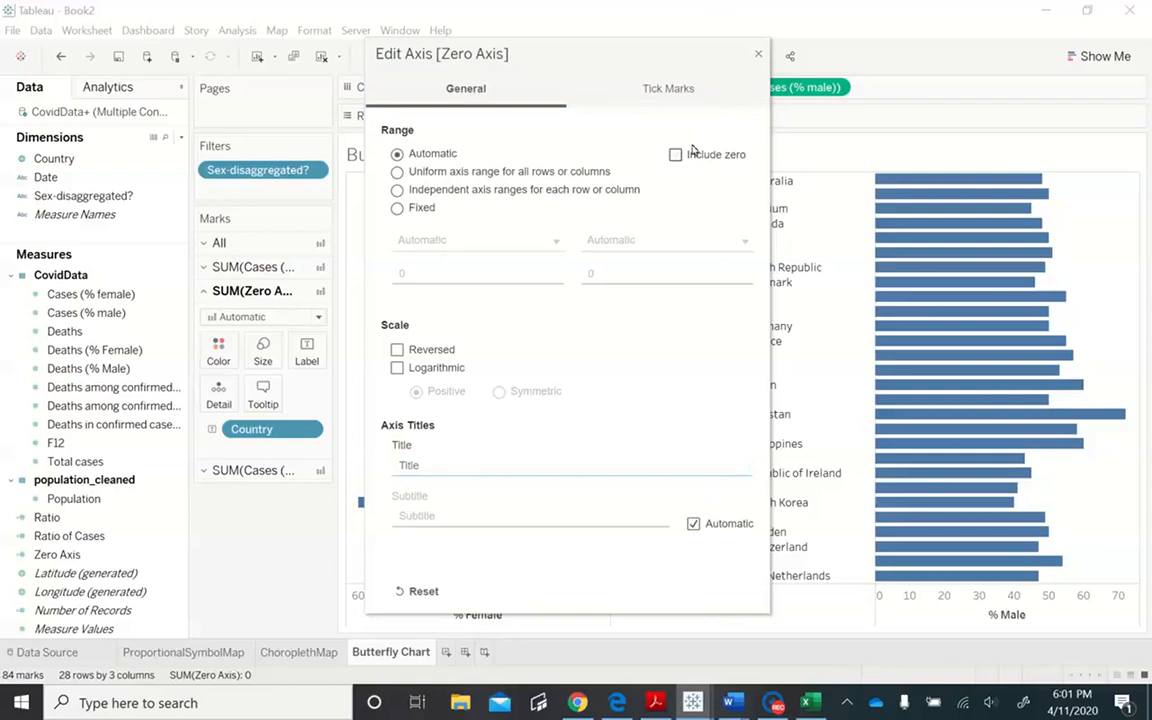
pyautogui.click(759, 57)
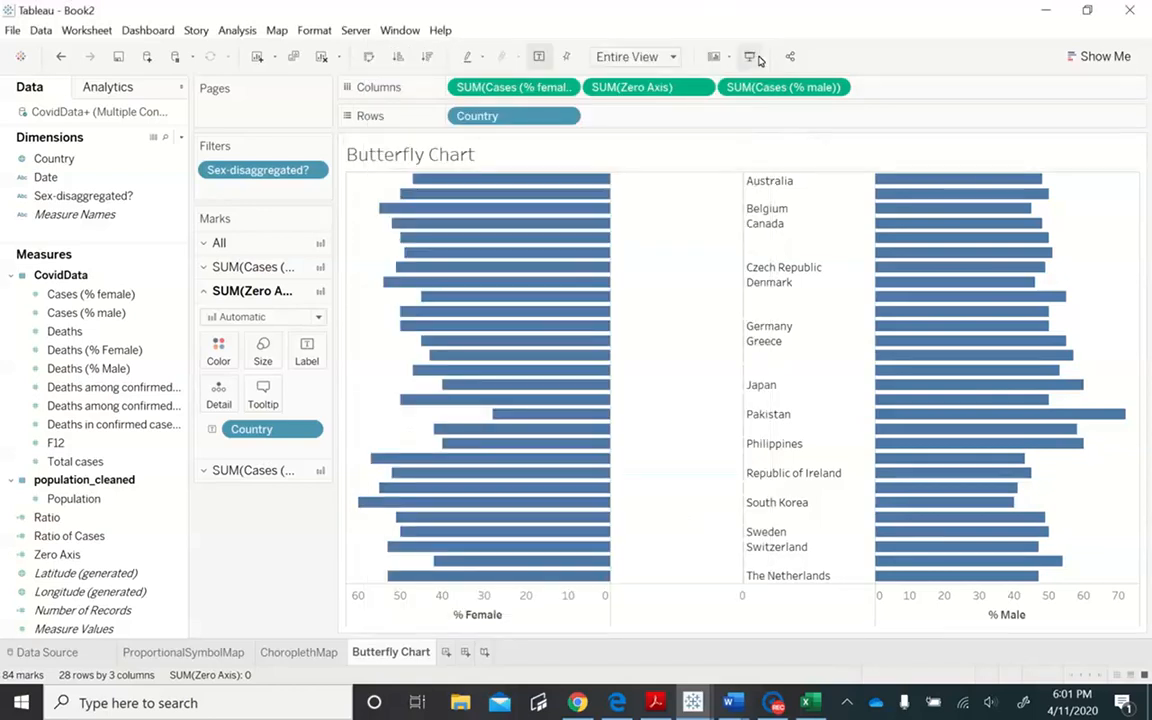
pyautogui.doubleClick(746, 600)
pyautogui.click(675, 155)
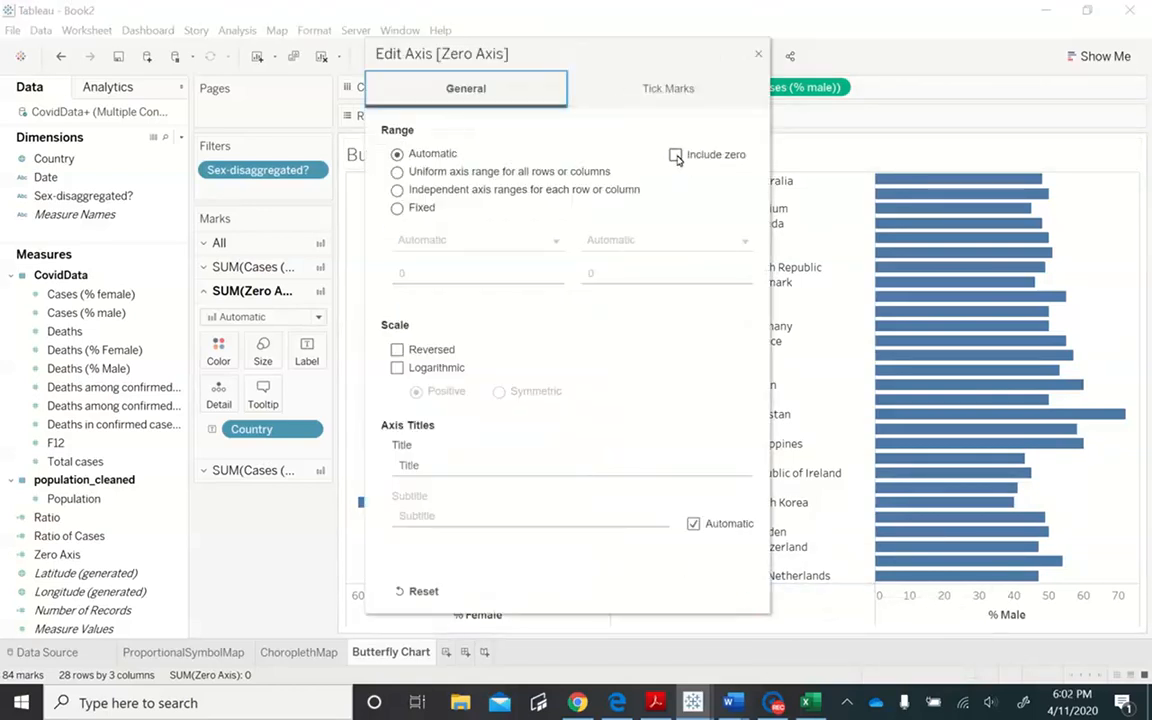
pyautogui.click(760, 53)
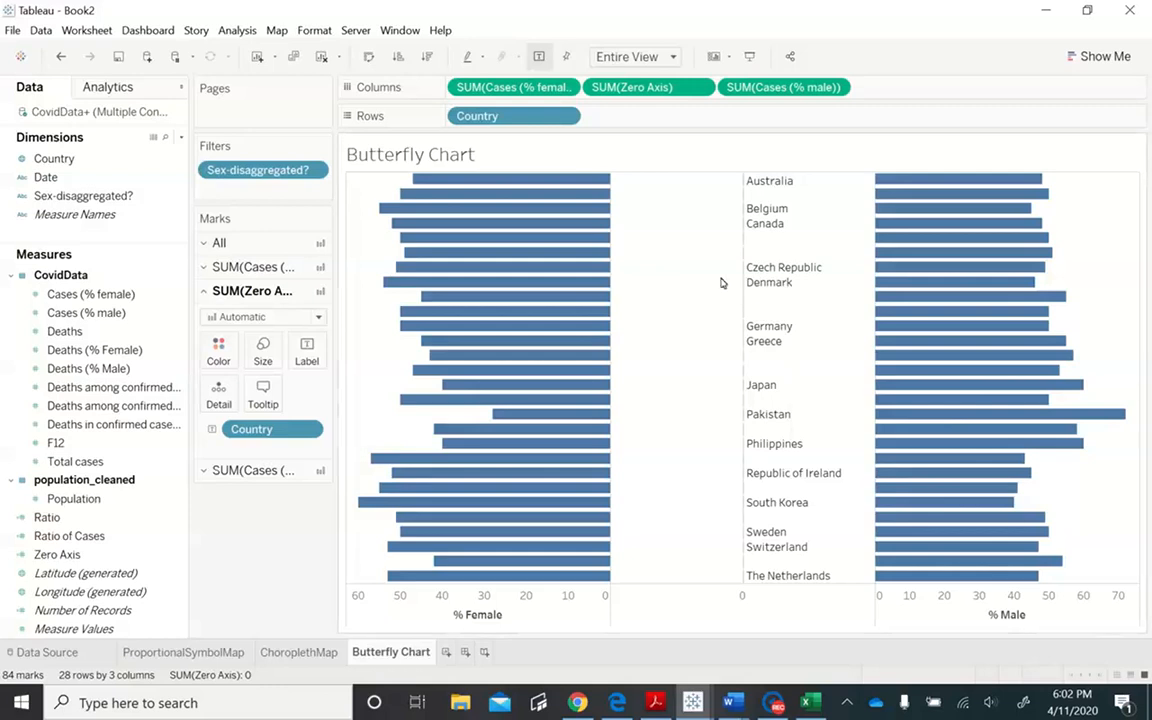
# - Edit the tooltip for all marks and delete its Zero Axis line
pyautogui.moveTo(970, 443)
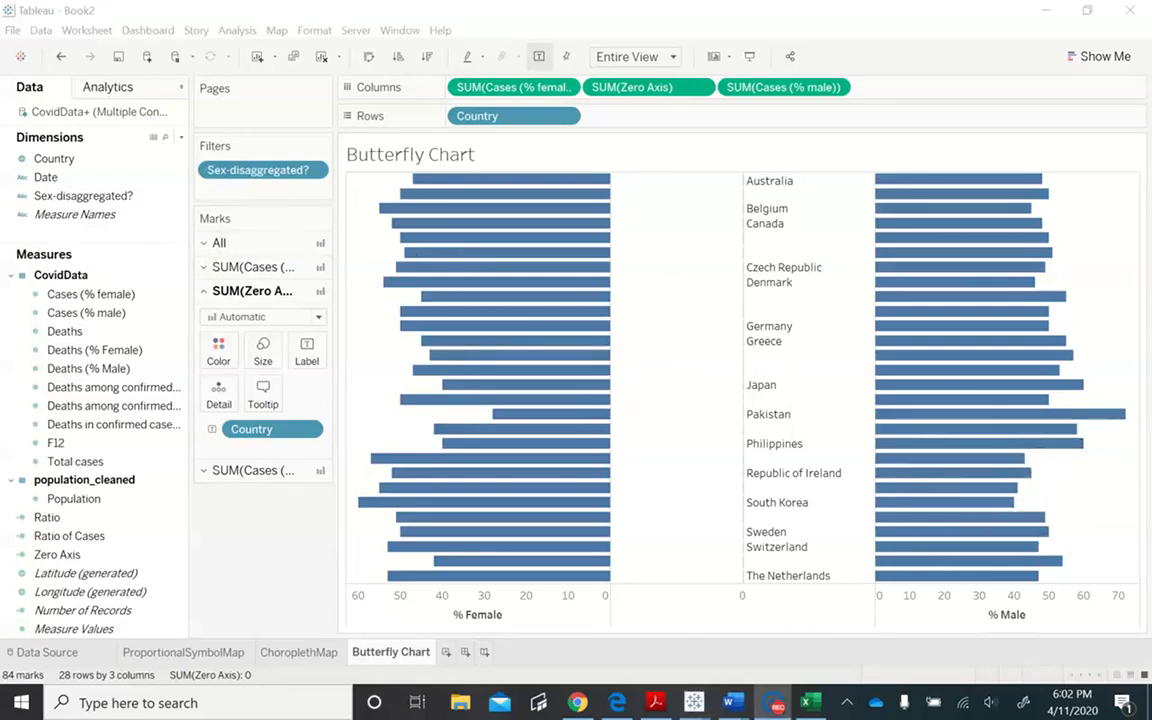
pyautogui.click(214, 243)
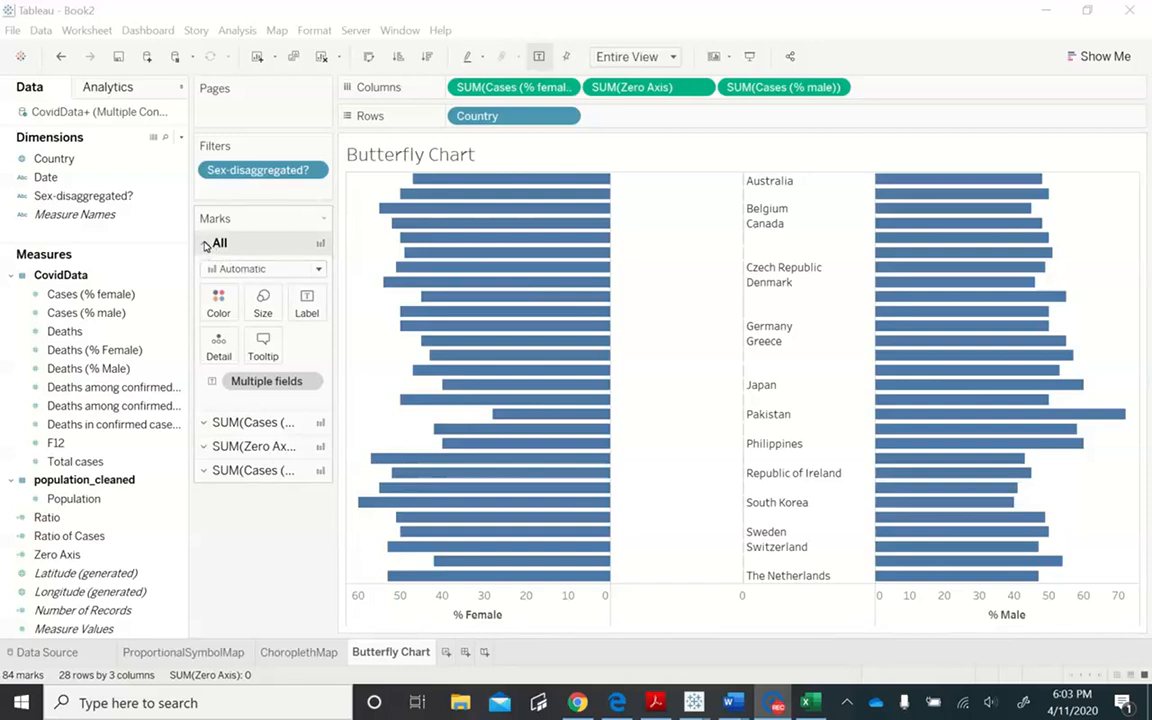
pyautogui.click(262, 350)
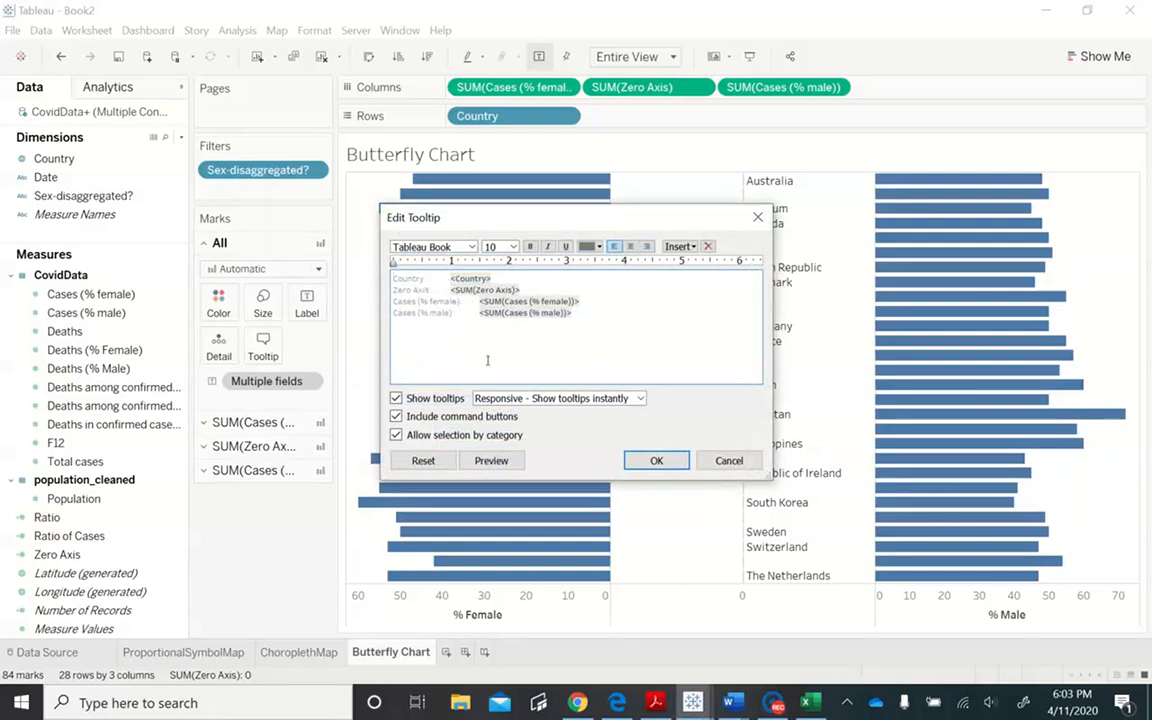
pyautogui.click(541, 290)
pyautogui.press('BackSpace')
pyautogui.press('BackSpace')
pyautogui.press('BackSpace')
pyautogui.press('BackSpace')
pyautogui.press('BackSpace')
pyautogui.press('BackSpace')
pyautogui.press('BackSpace')
pyautogui.press('BackSpace')
pyautogui.press('BackSpace')
pyautogui.press('BackSpace')
pyautogui.press('BackSpace')
pyautogui.press('BackSpace')
pyautogui.press('BackSpace')
pyautogui.press('BackSpace')
pyautogui.press('BackSpace')
pyautogui.press('BackSpace')
pyautogui.press('BackSpace')
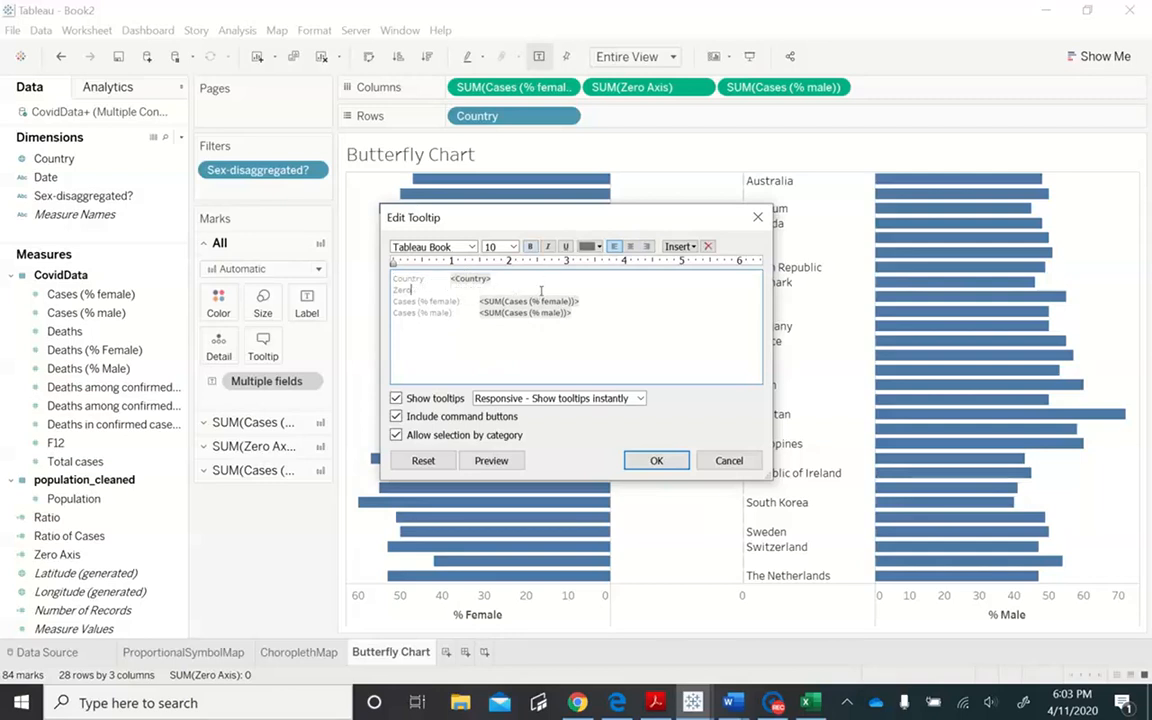
# - Remove the Country label in front of the <Country> field in the tooltip's first line
pyautogui.press('BackSpace')
pyautogui.press('BackSpace')
pyautogui.press('BackSpace')
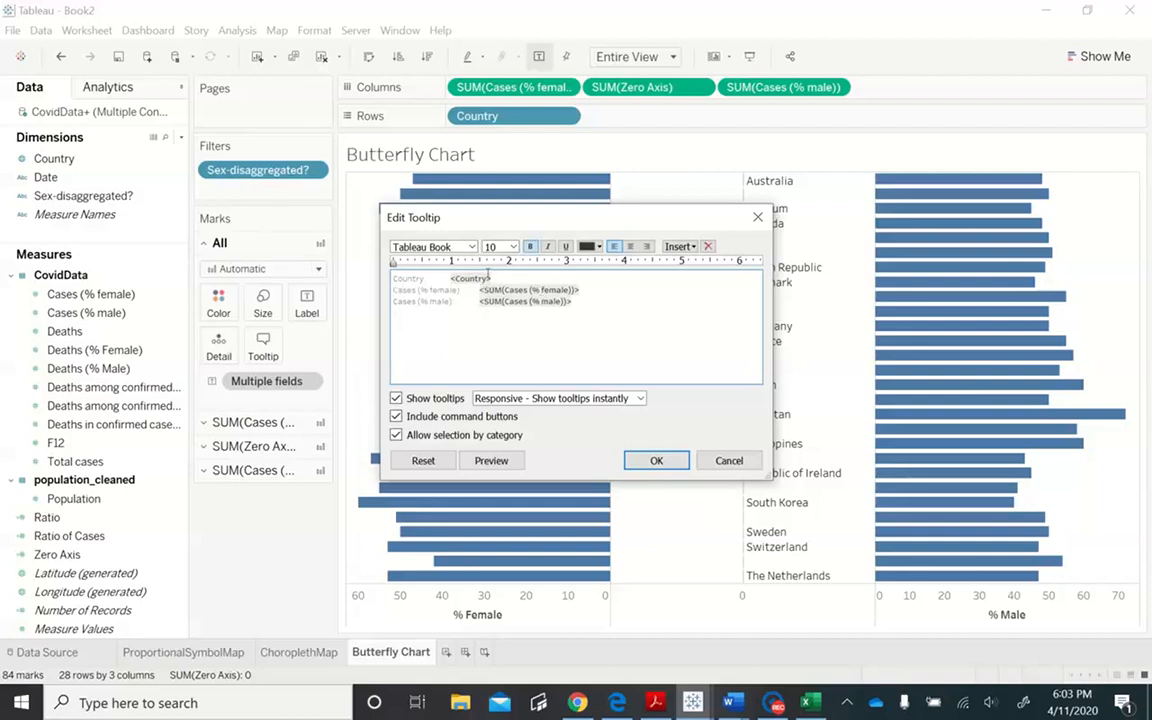
pyautogui.click(446, 278)
pyautogui.press('BackSpace')
pyautogui.press('BackSpace')
pyautogui.press('BackSpace')
pyautogui.press('BackSpace')
pyautogui.press('BackSpace')
pyautogui.press('BackSpace')
pyautogui.press('BackSpace')
pyautogui.press('BackSpace')
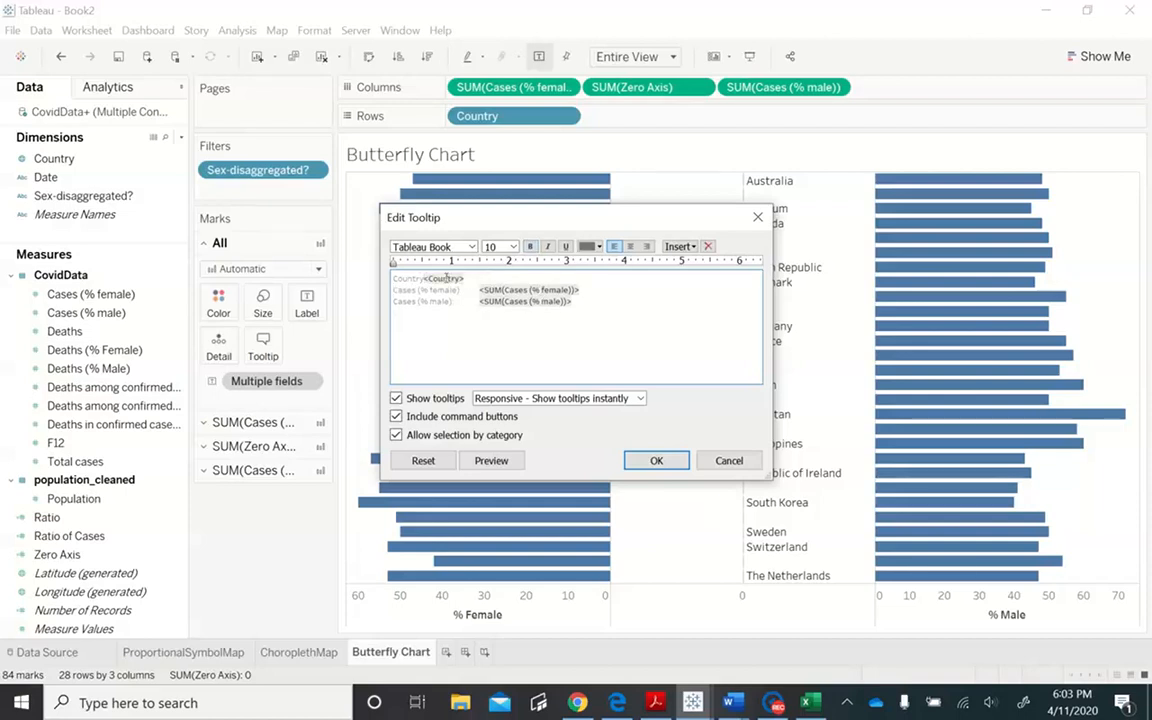
# - Replace the "Cases (% female)" label in the tooltip with "Female"
pyautogui.press('BackSpace')
pyautogui.click(460, 290)
pyautogui.press('BackSpace')
pyautogui.press('BackSpace')
pyautogui.press('BackSpace')
pyautogui.press('BackSpace')
pyautogui.press('BackSpace')
pyautogui.press('BackSpace')
pyautogui.press('BackSpace')
pyautogui.press('BackSpace')
pyautogui.press('BackSpace')
pyautogui.press('BackSpace')
pyautogui.press('BackSpace')
pyautogui.write('Female')
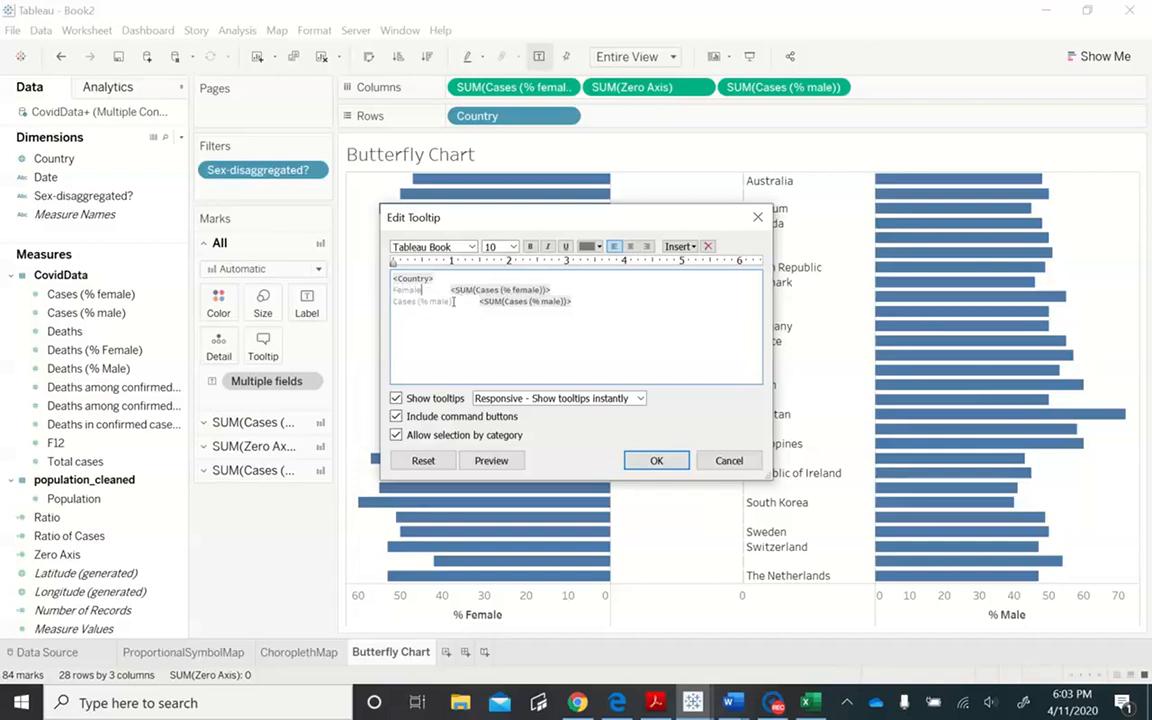
# - Replace the "Cases (% male)" label in the tooltip with "Male" and align its value with the female line
pyautogui.press('BackSpace')
pyautogui.press('BackSpace')
pyautogui.press('BackSpace')
pyautogui.press('BackSpace')
pyautogui.press('BackSpace')
pyautogui.press('BackSpace')
pyautogui.press('BackSpace')
pyautogui.write('Ma')
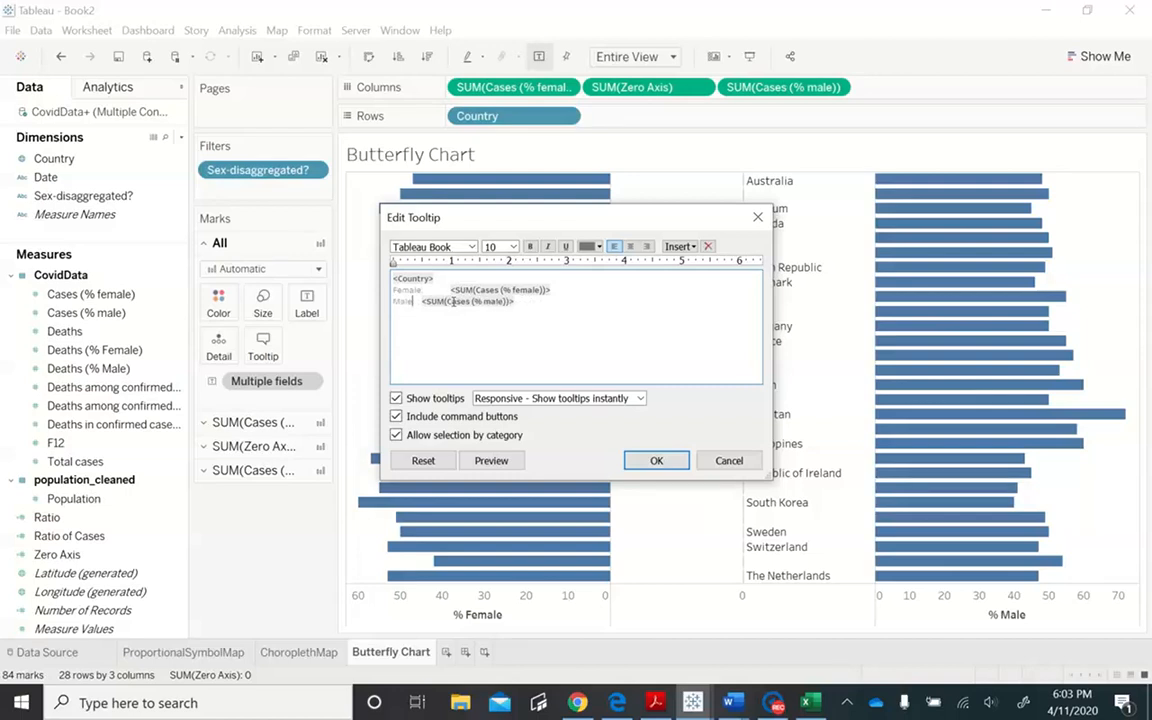
pyautogui.press('Tab')
# - Center the <Country> line of the tooltip and preview the result
pyautogui.click(394, 279)
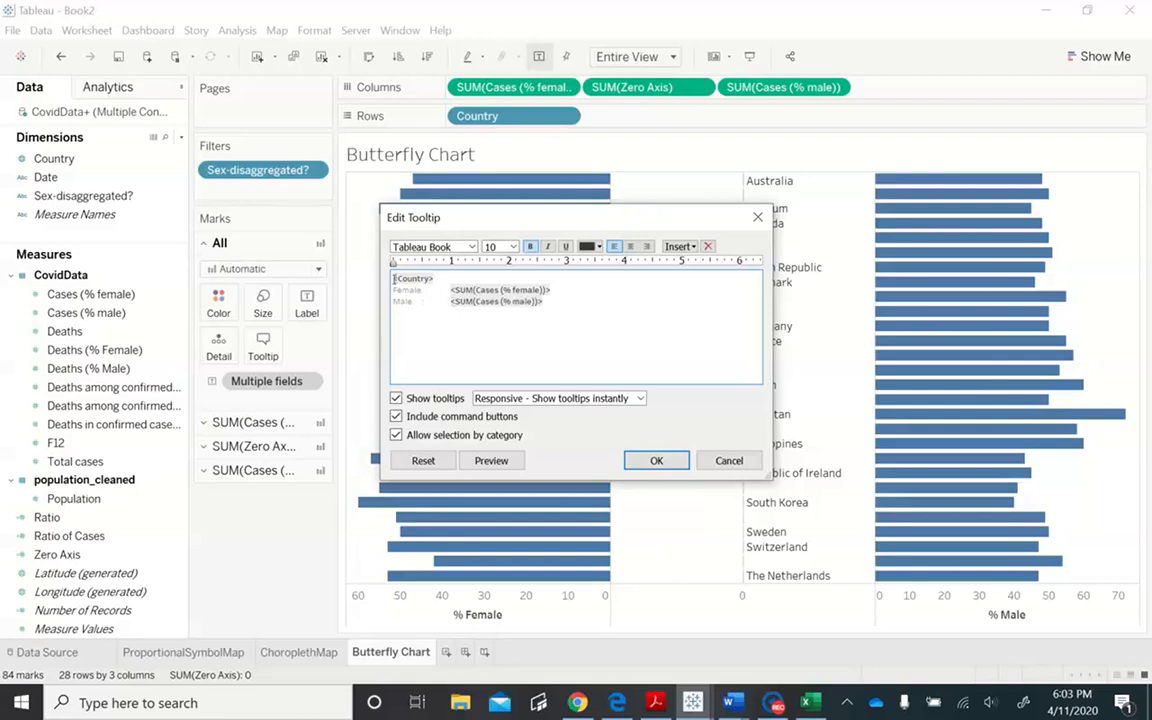
pyautogui.click(630, 246)
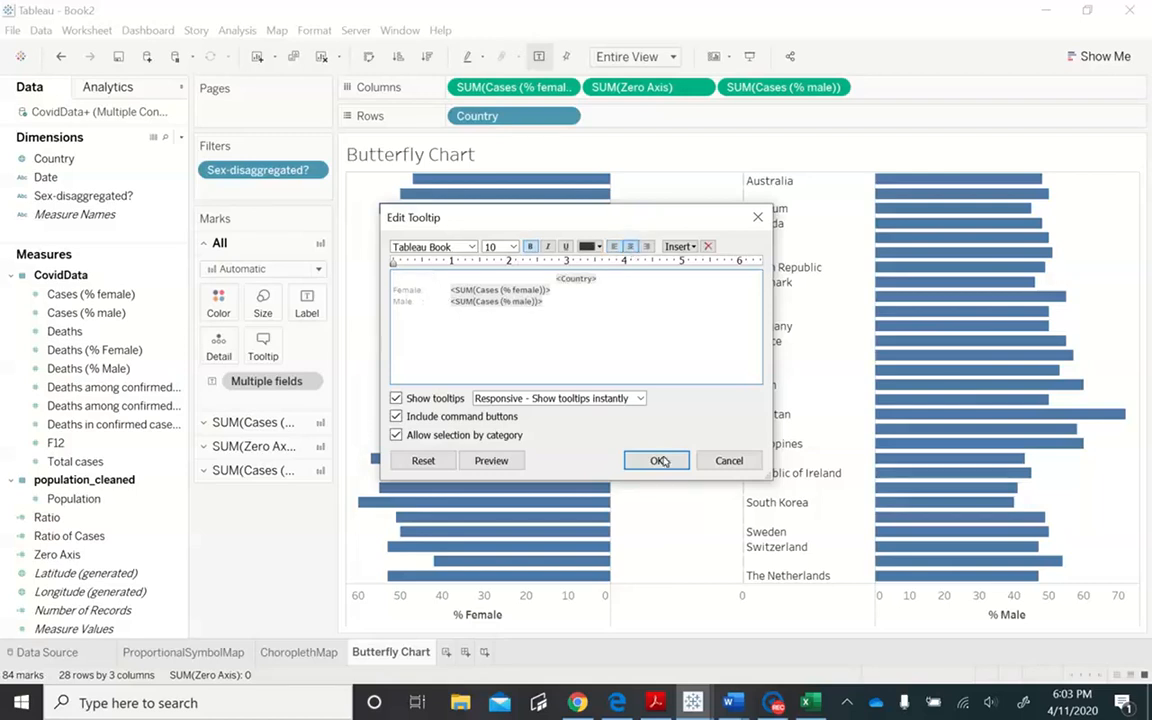
pyautogui.click(491, 460)
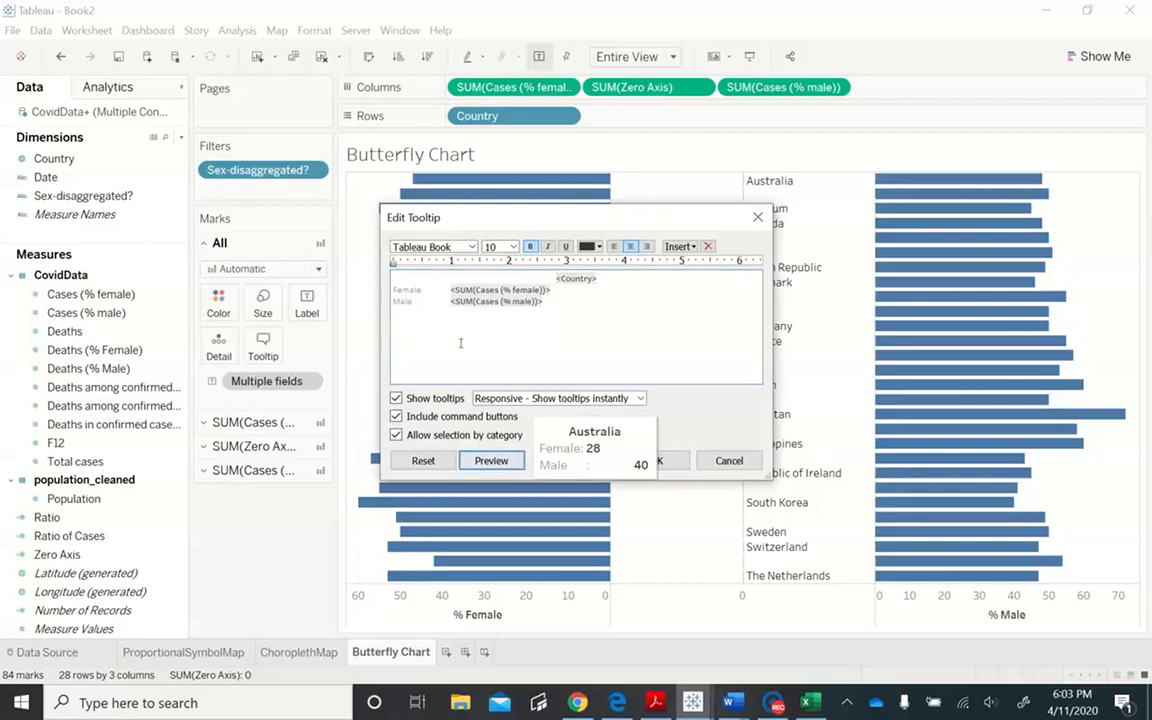
# - Close up the gaps before the female and male values in the tooltip and apply the edited tooltip
pyautogui.click(446, 290)
pyautogui.press('BackSpace')
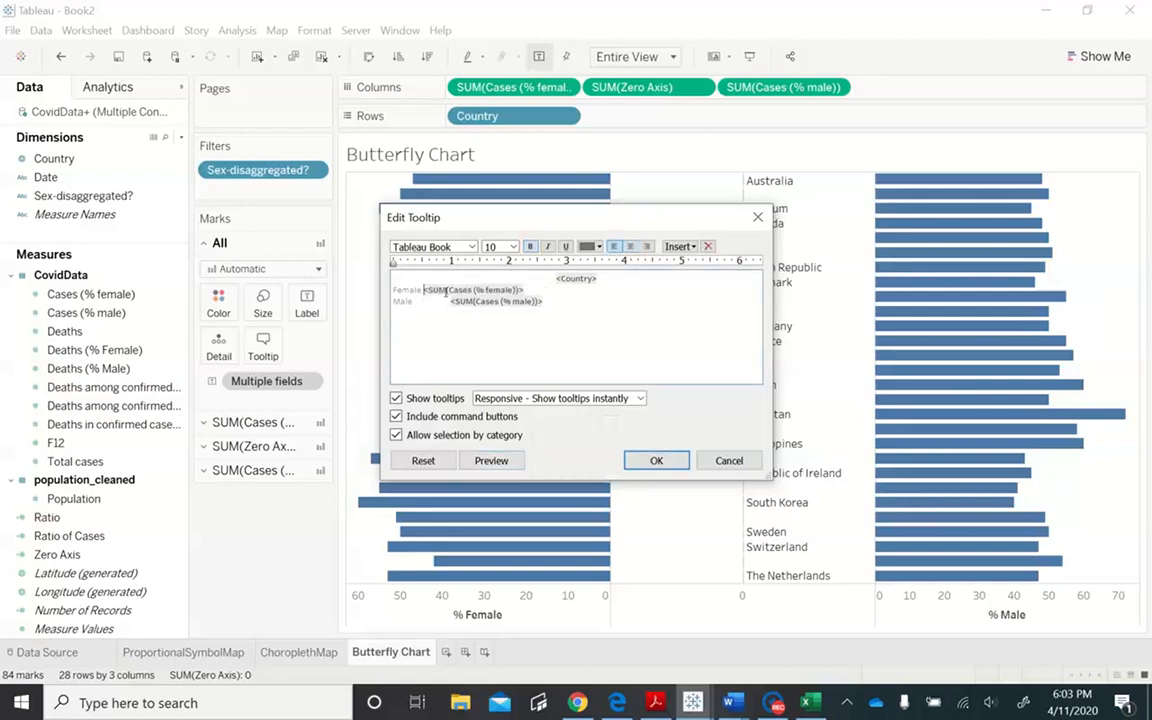
pyautogui.press('BackSpace')
pyautogui.click(554, 272)
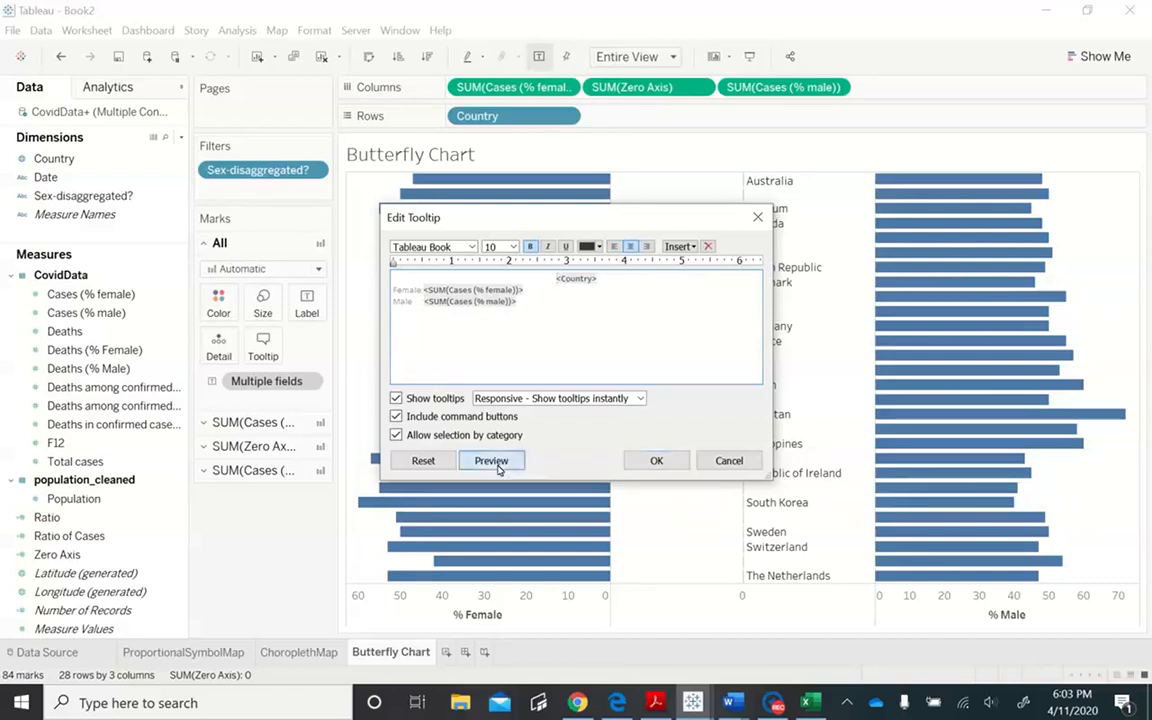
pyautogui.moveTo(498, 468)
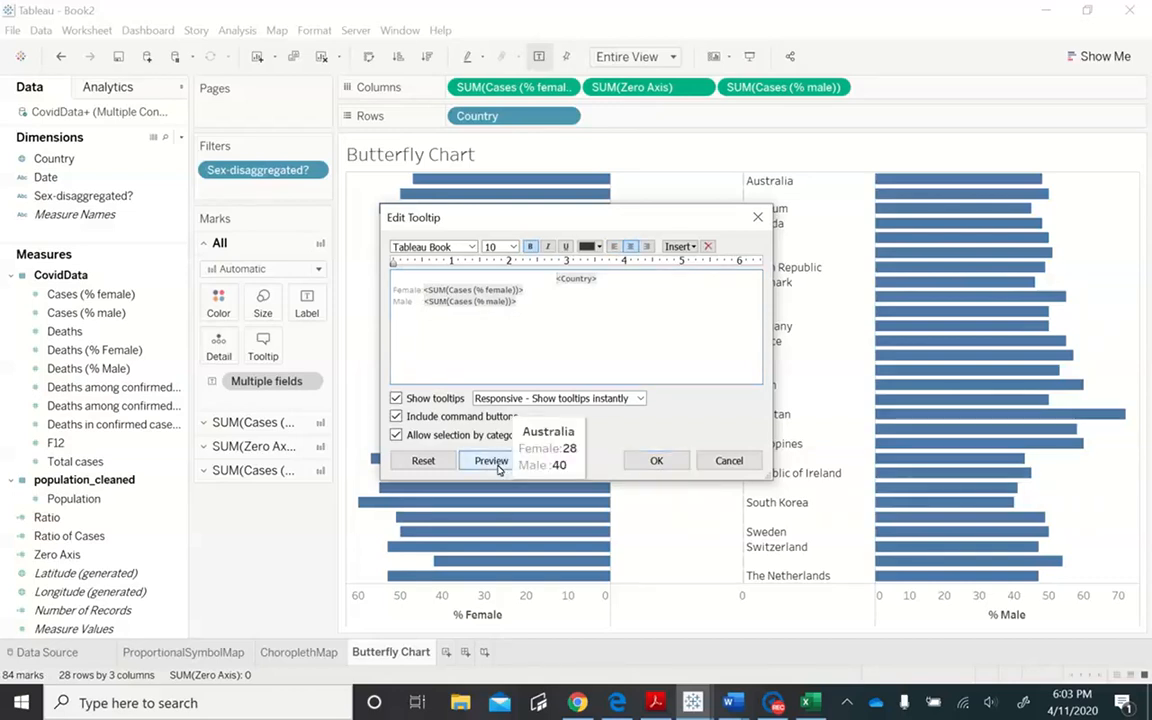
pyautogui.click(654, 462)
pyautogui.moveTo(568, 266)
pyautogui.moveTo(535, 440)
pyautogui.moveTo(930, 225)
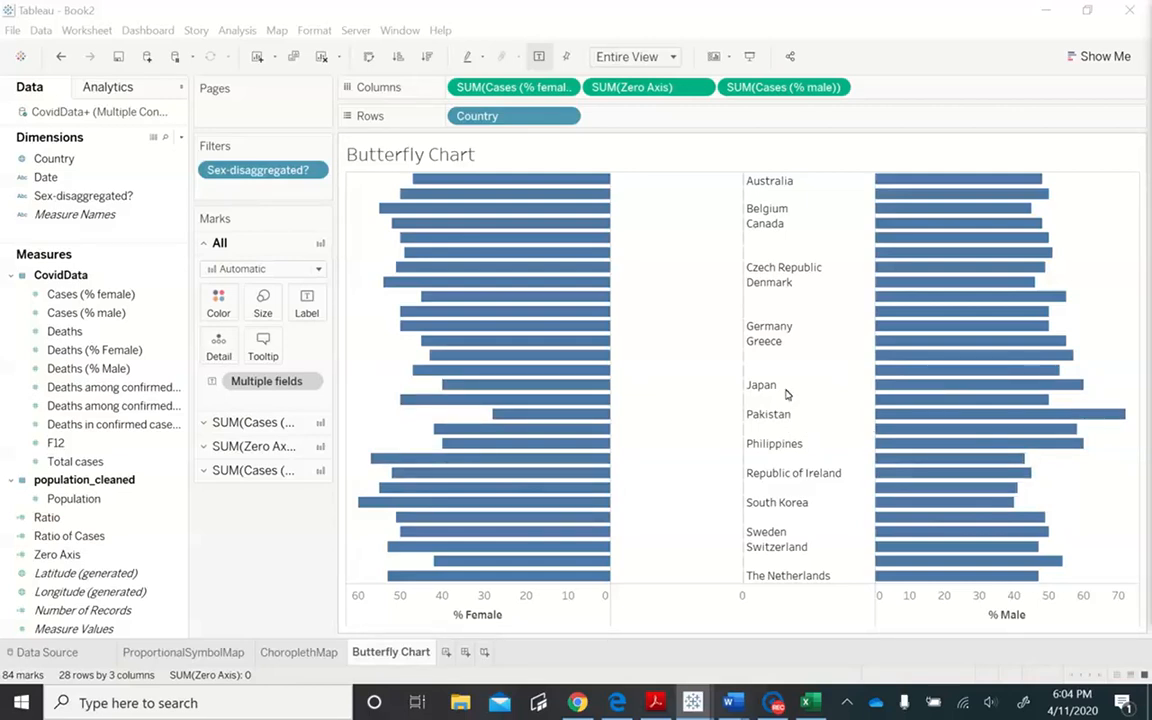
# - Make SUM(Zero Axis) a dual axis with the female cases measure
pyautogui.click(700, 90)
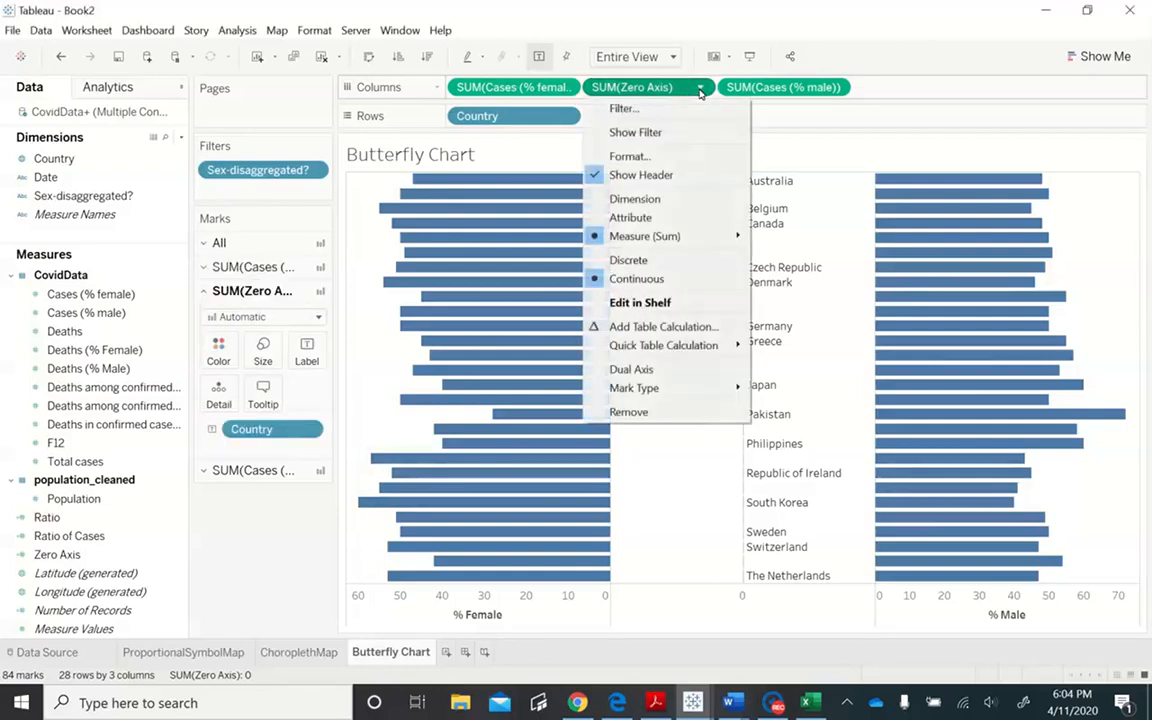
pyautogui.click(690, 371)
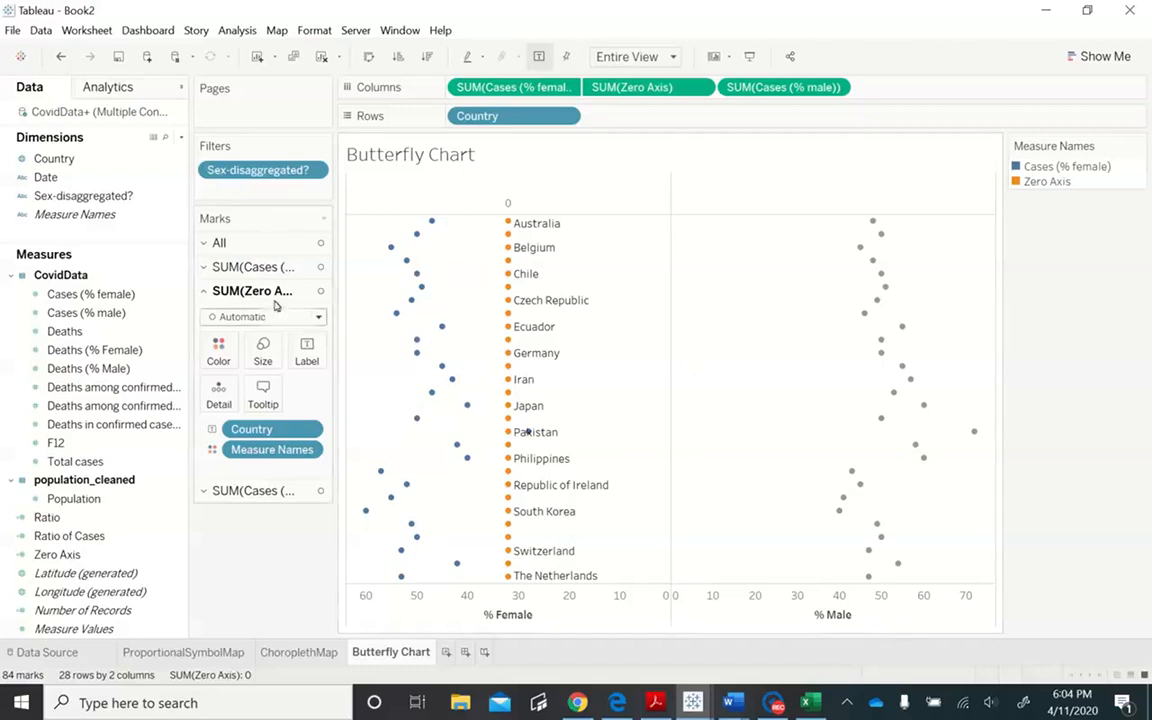
# - Change the mark type to Bar for both SUM(Cases (% female)) and SUM(Cases (% male))
pyautogui.click(204, 268)
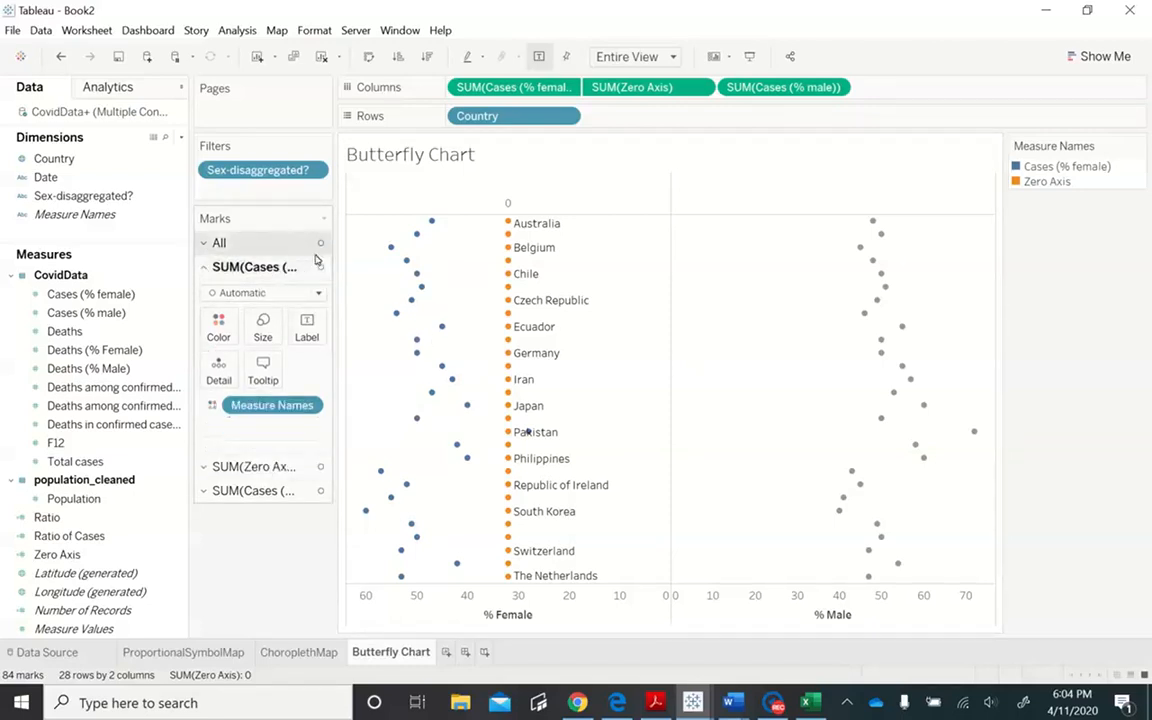
pyautogui.moveTo(337, 257); pyautogui.dragTo(450, 266)
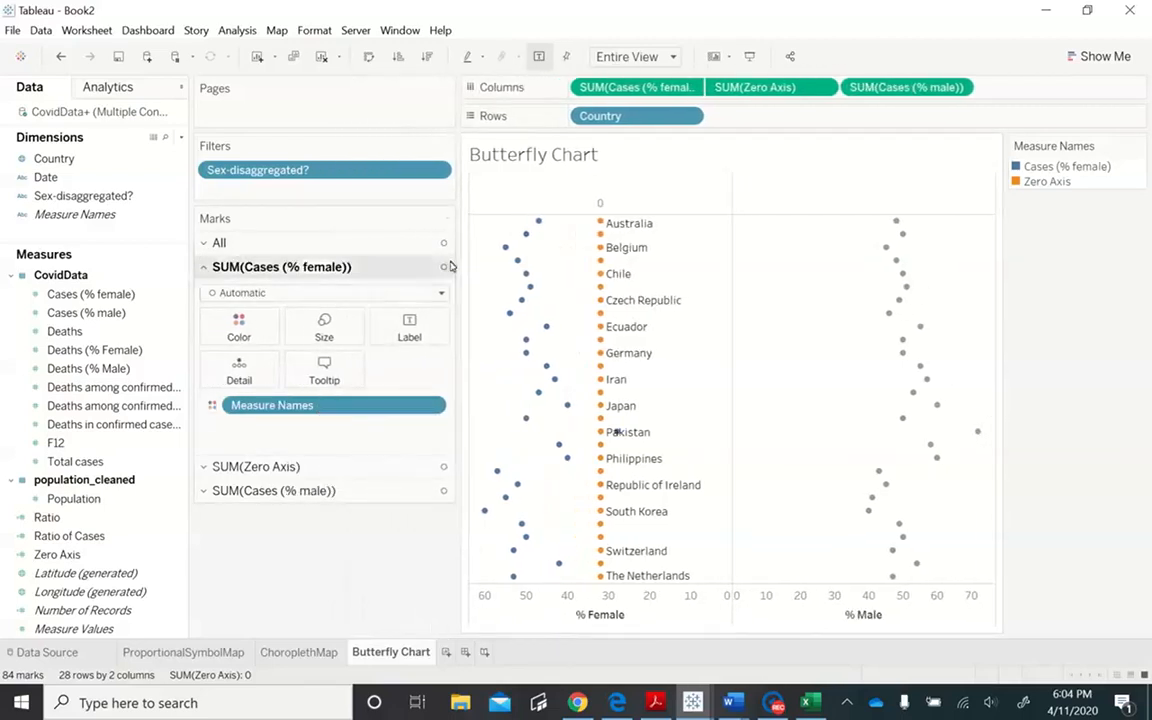
pyautogui.click(266, 293)
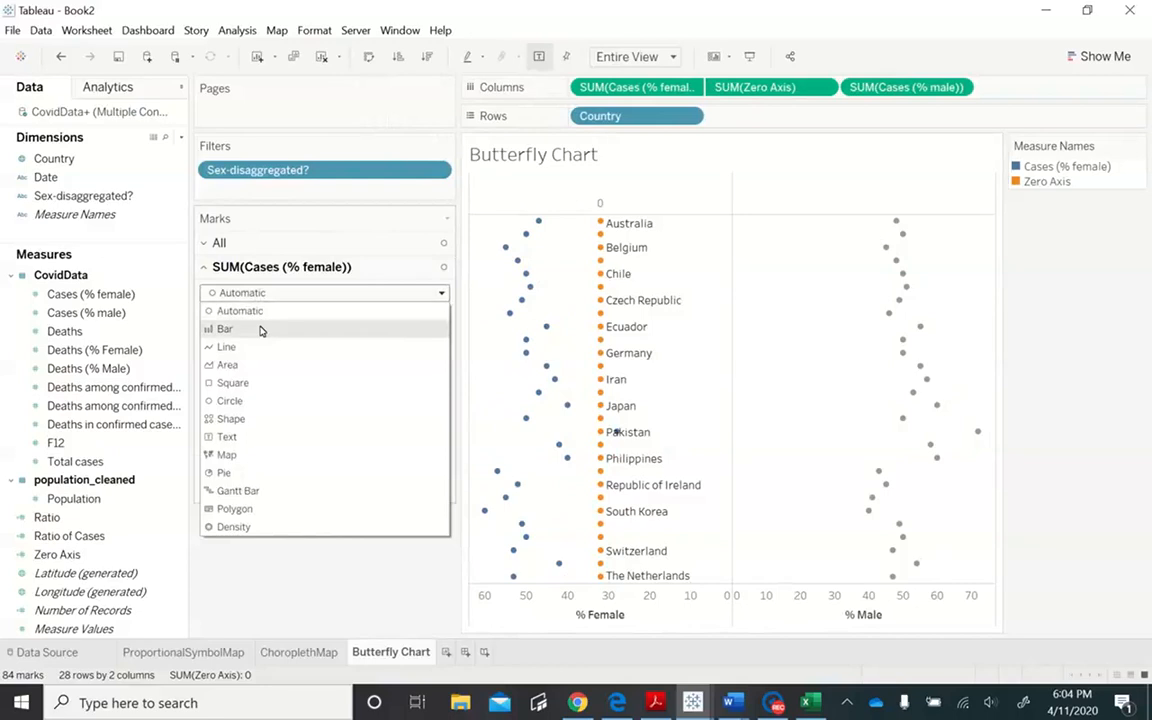
pyautogui.click(259, 329)
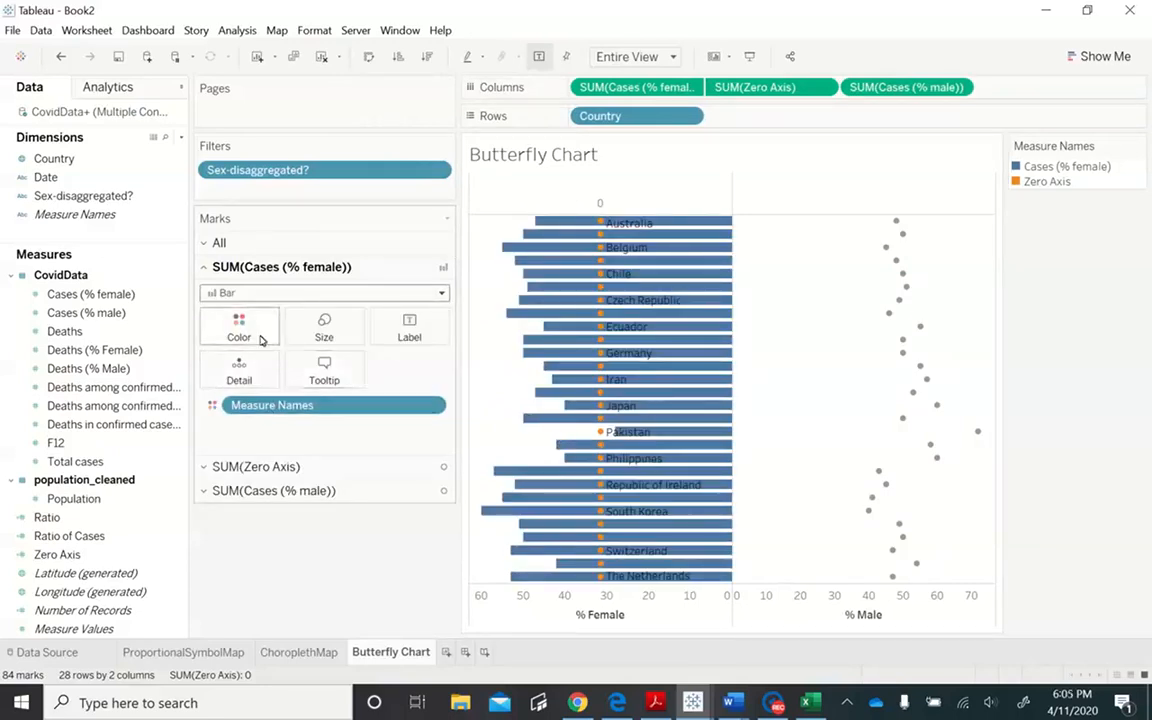
pyautogui.click(206, 490)
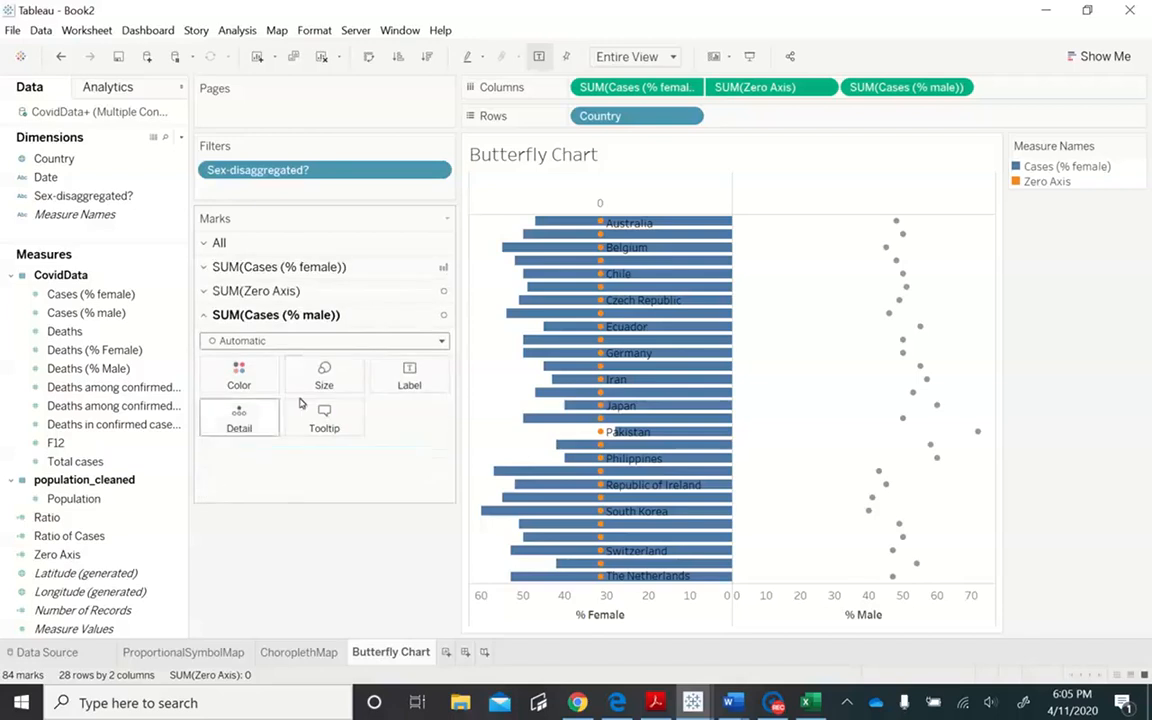
pyautogui.click(411, 341)
pyautogui.click(323, 377)
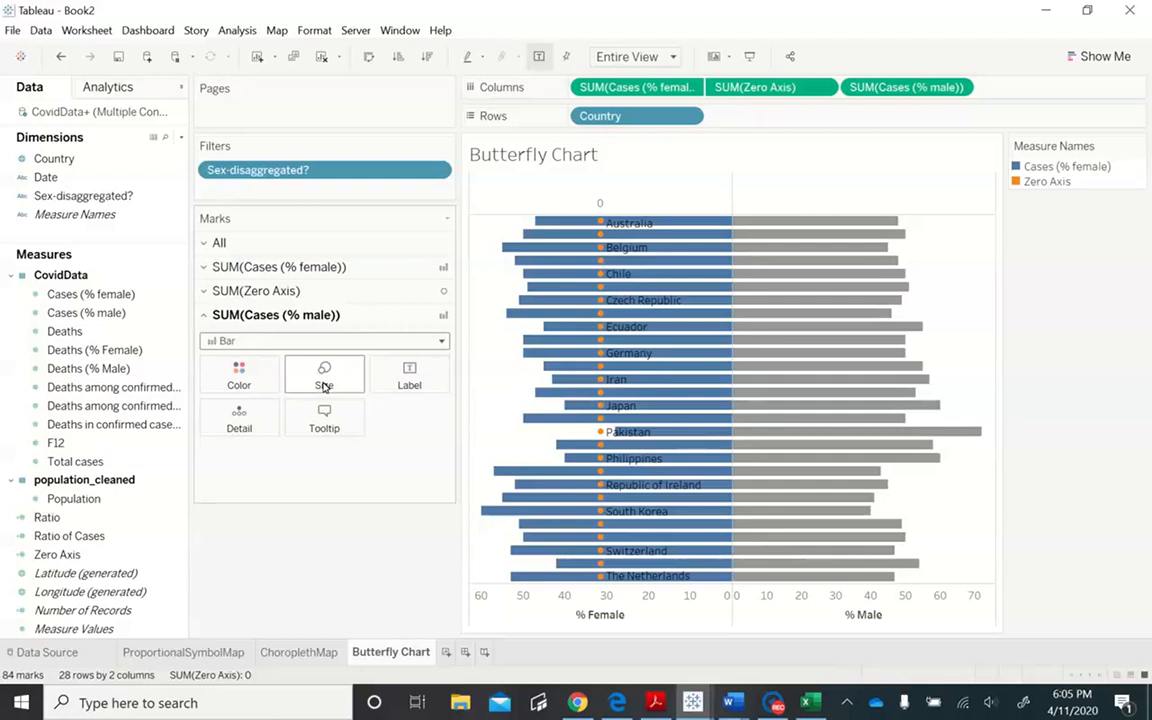
pyautogui.click(824, 90)
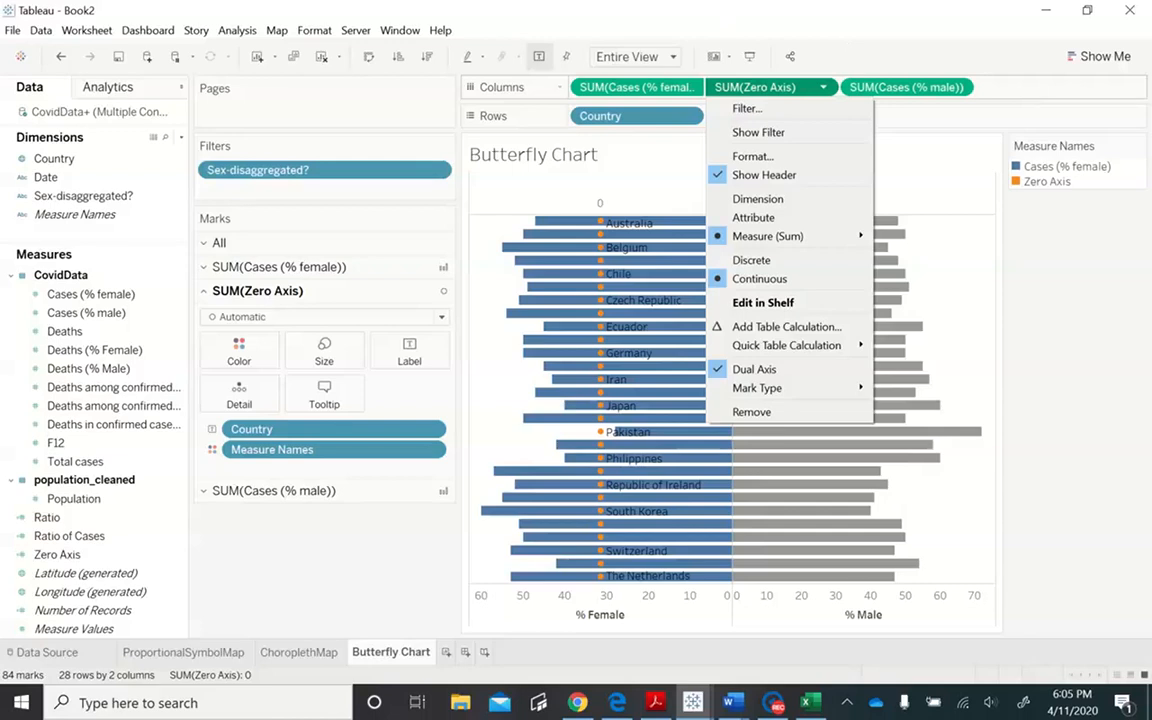
pyautogui.rightClick(1003, 87)
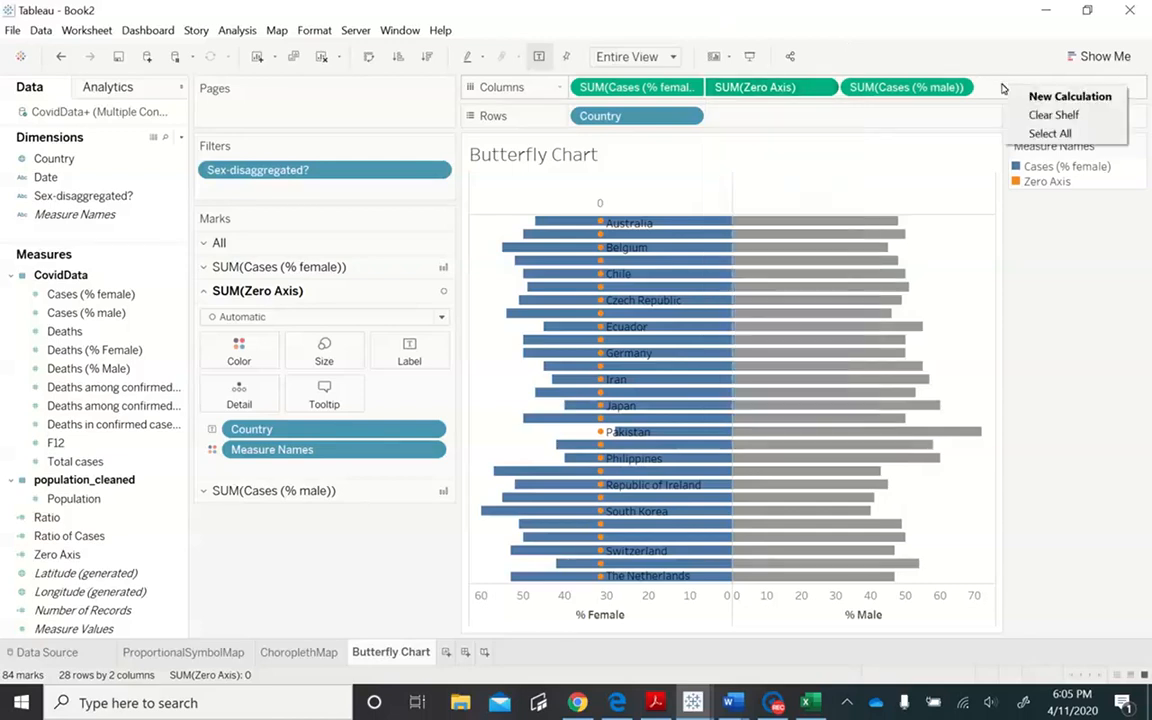
pyautogui.click(821, 89)
pyautogui.doubleClick(821, 89)
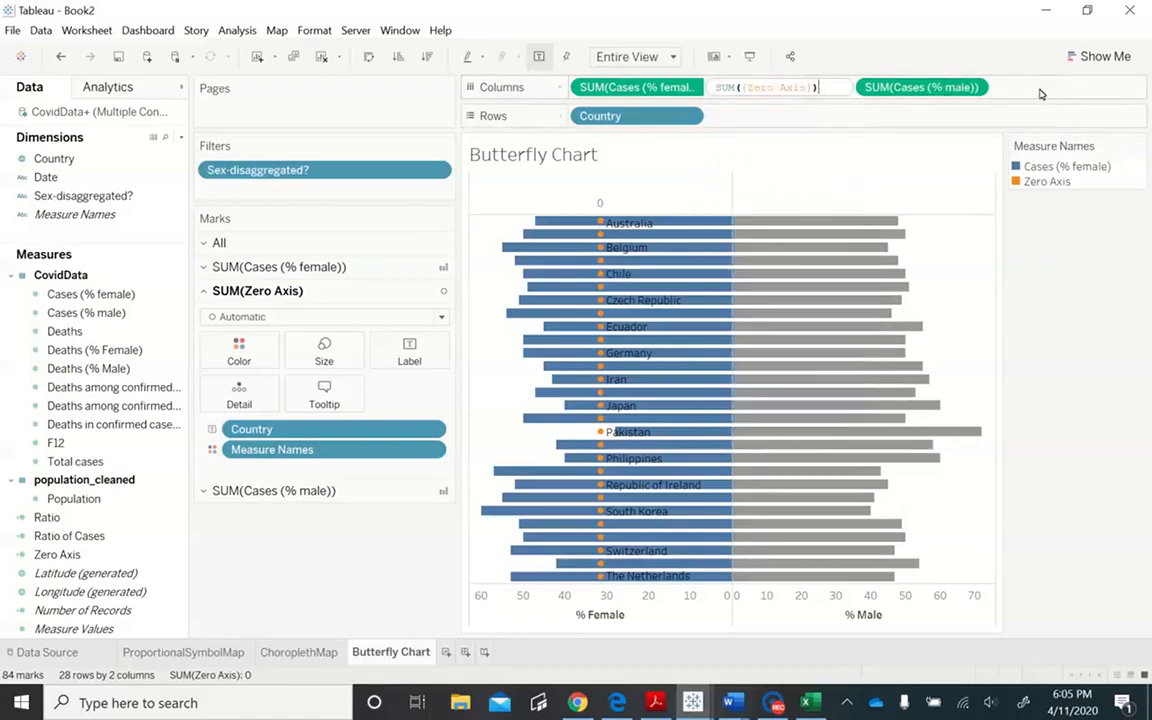
pyautogui.press('Return')
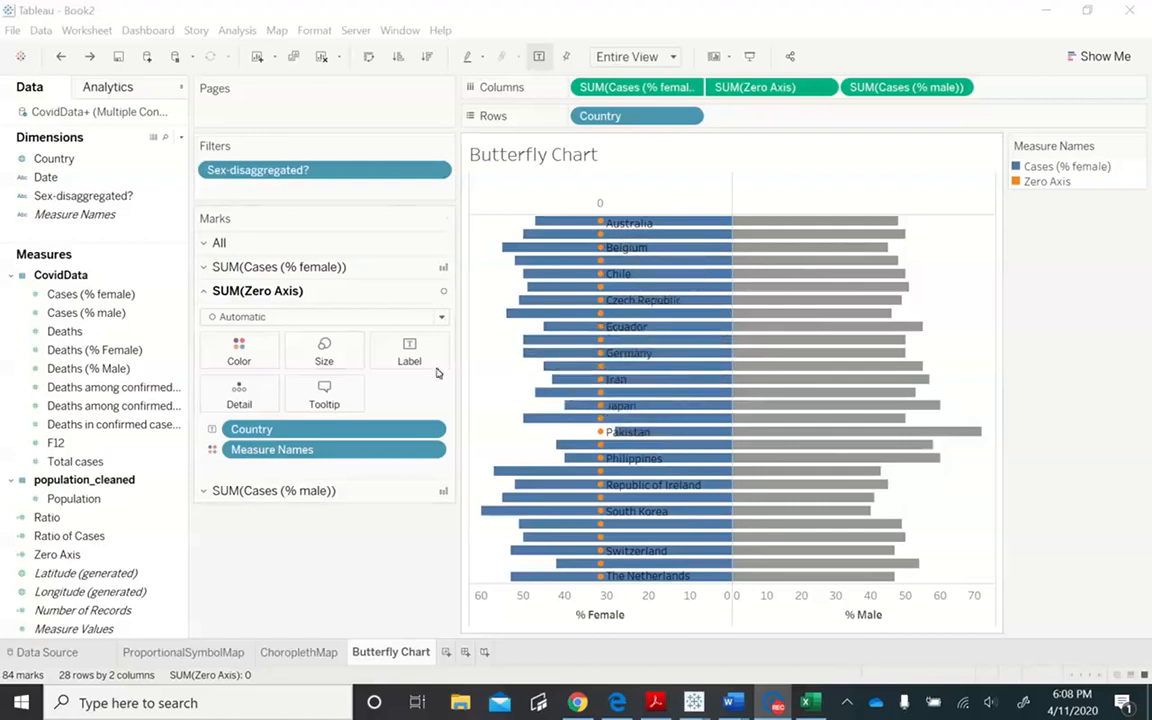
# - Change the SUM(Zero Axis) mark type to Text and synchronize its axis with the female cases axis
pyautogui.click(275, 318)
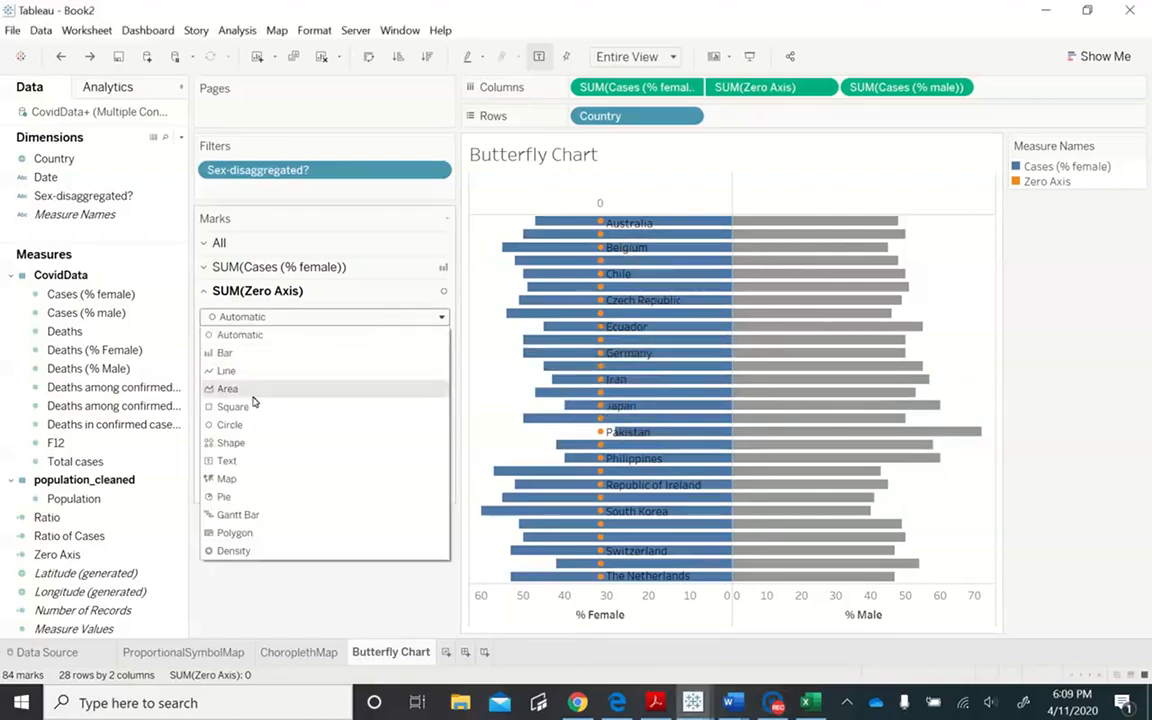
pyautogui.click(240, 460)
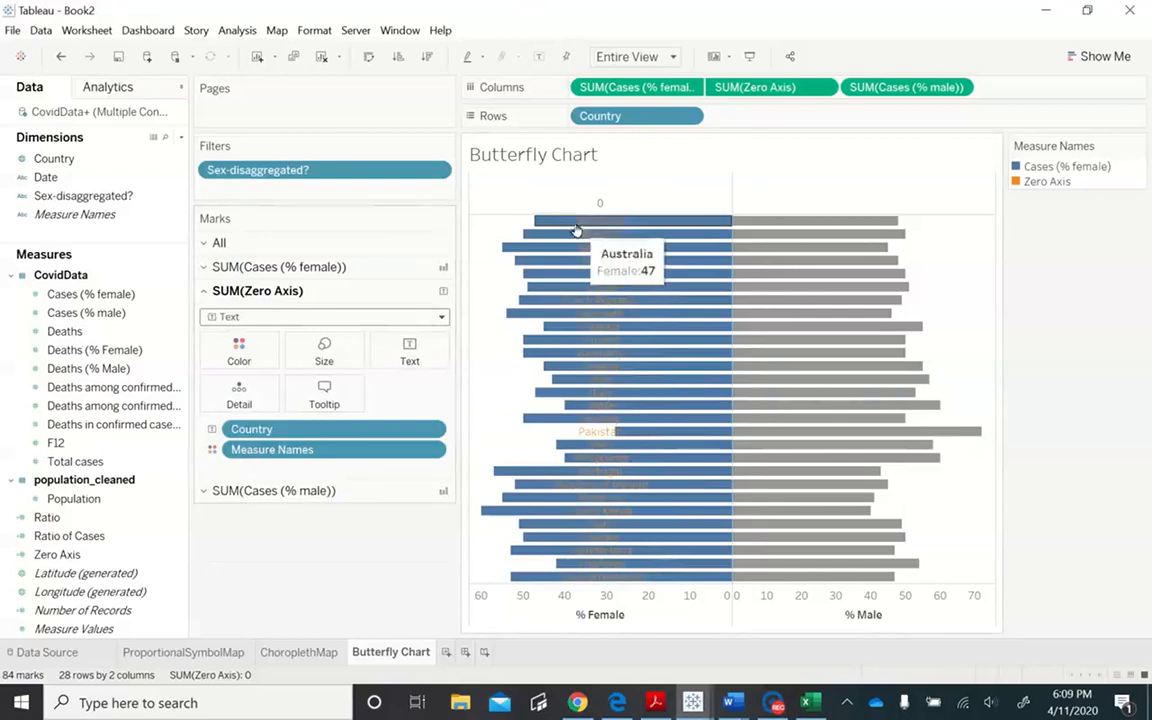
pyautogui.rightClick(600, 205)
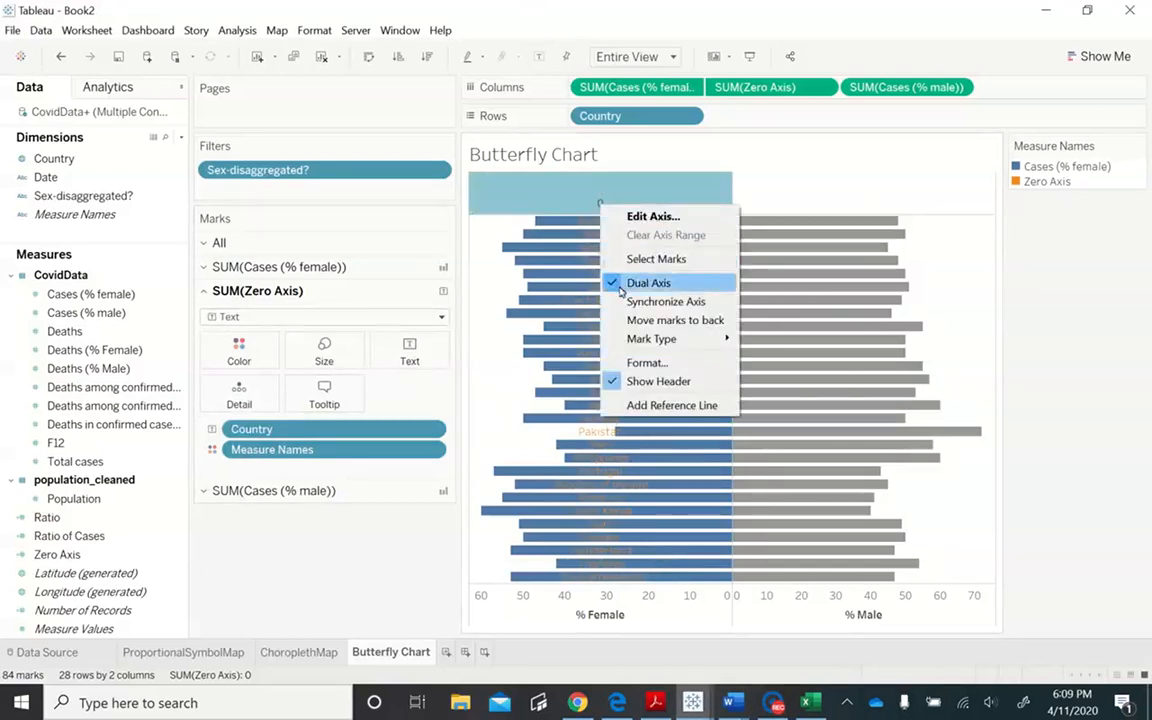
pyautogui.click(665, 301)
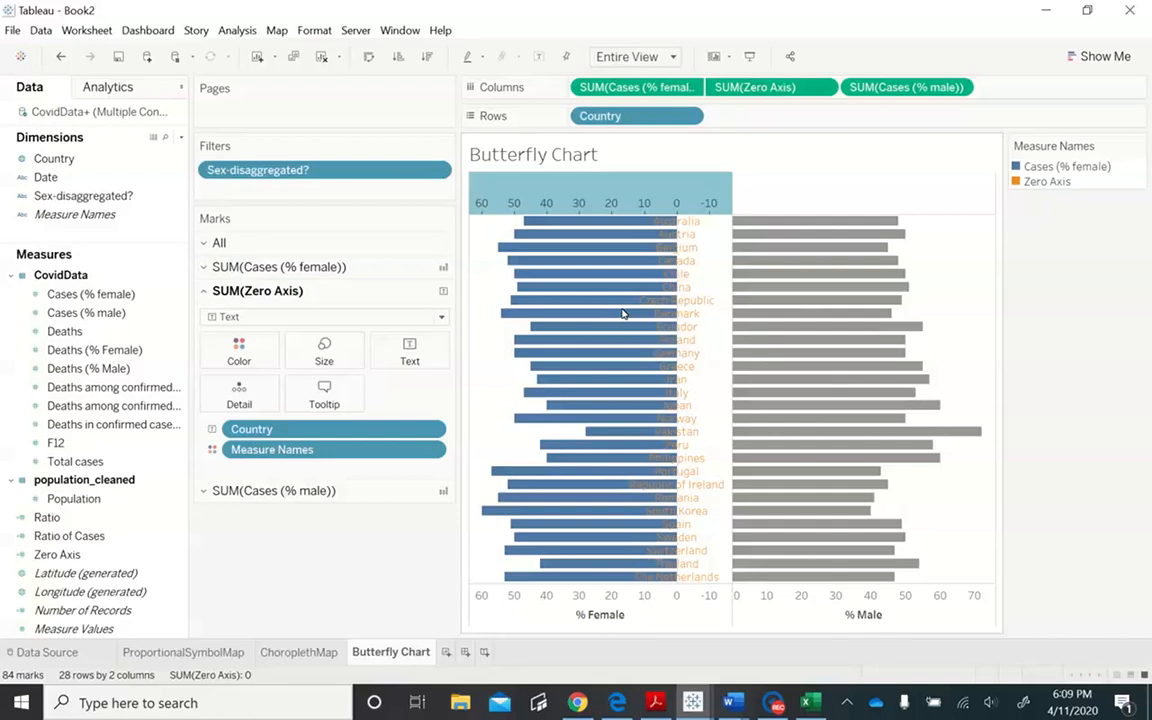
# - Set the major tick marks of the Zero Axis above the female bars to None
pyautogui.doubleClick(648, 197)
pyautogui.click(432, 479)
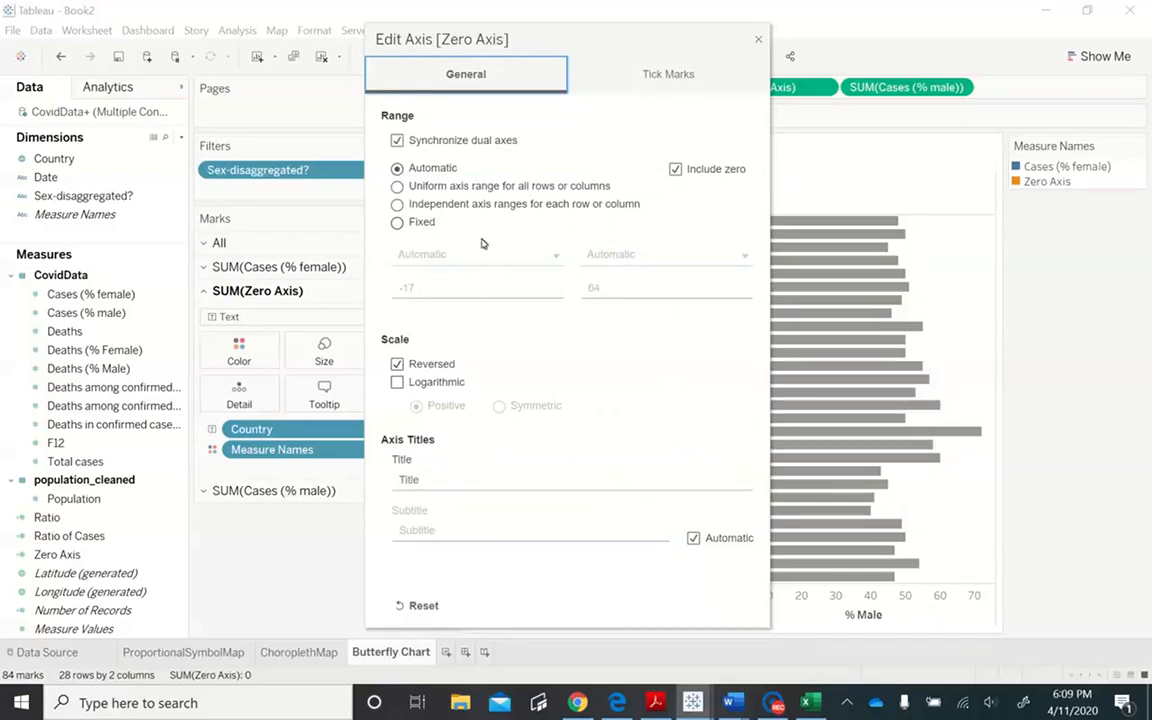
pyautogui.click(437, 479)
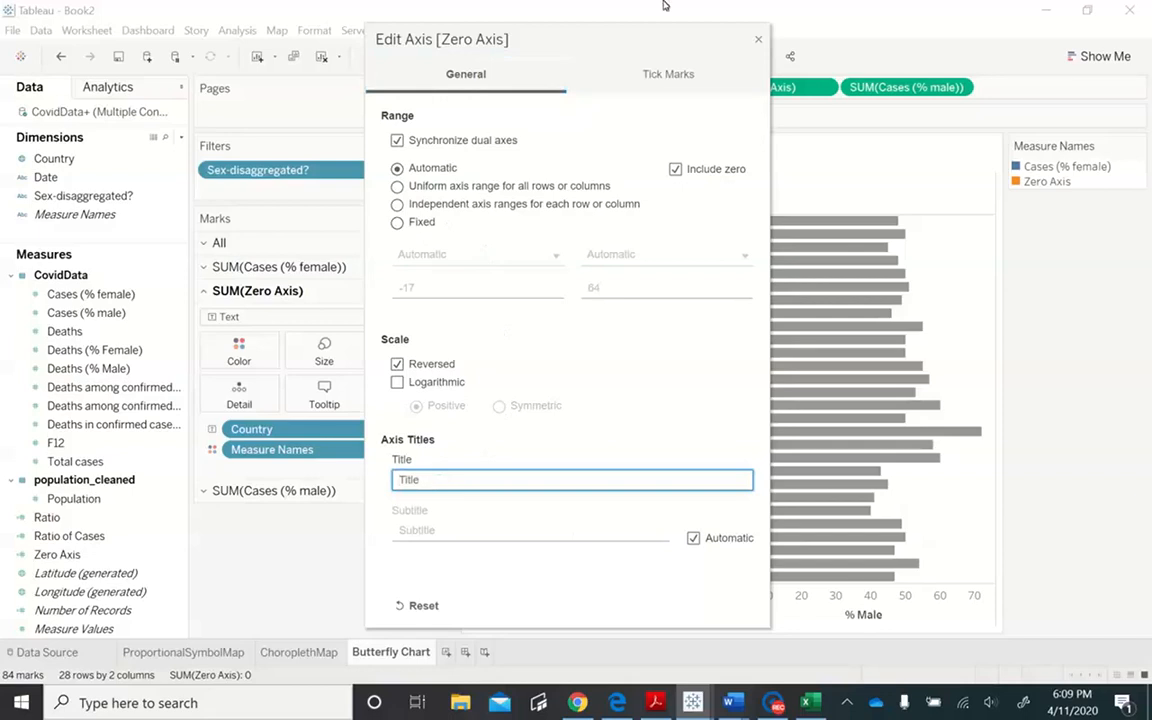
pyautogui.click(676, 76)
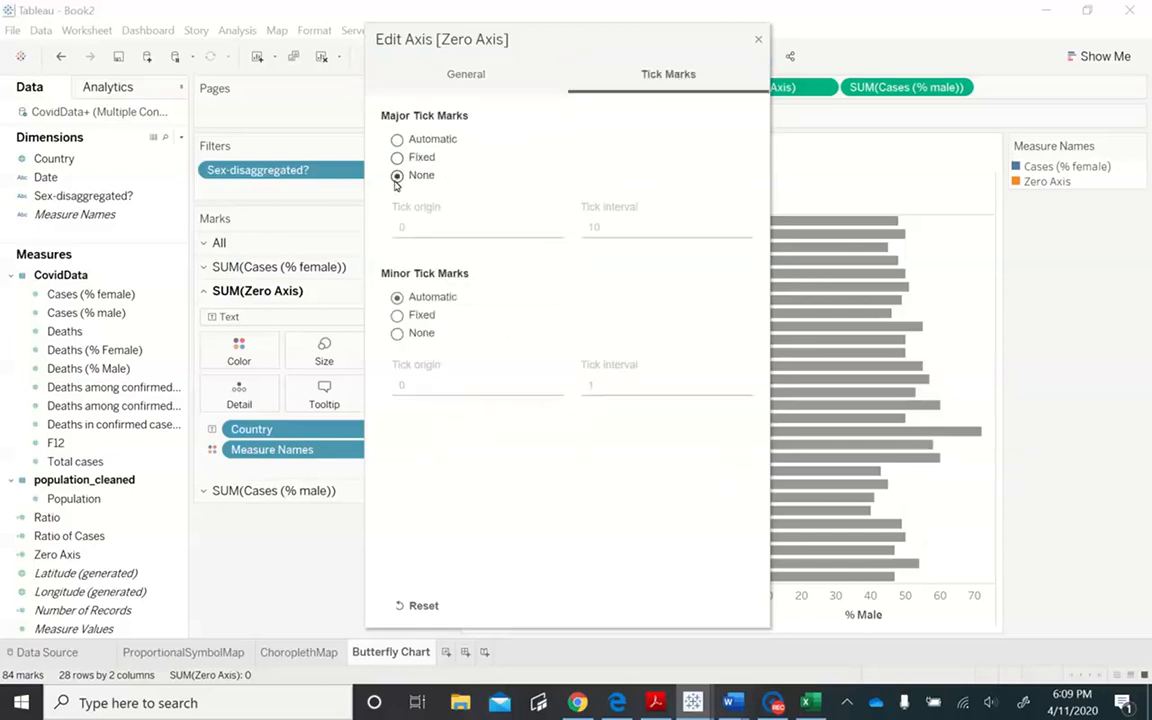
pyautogui.click(758, 40)
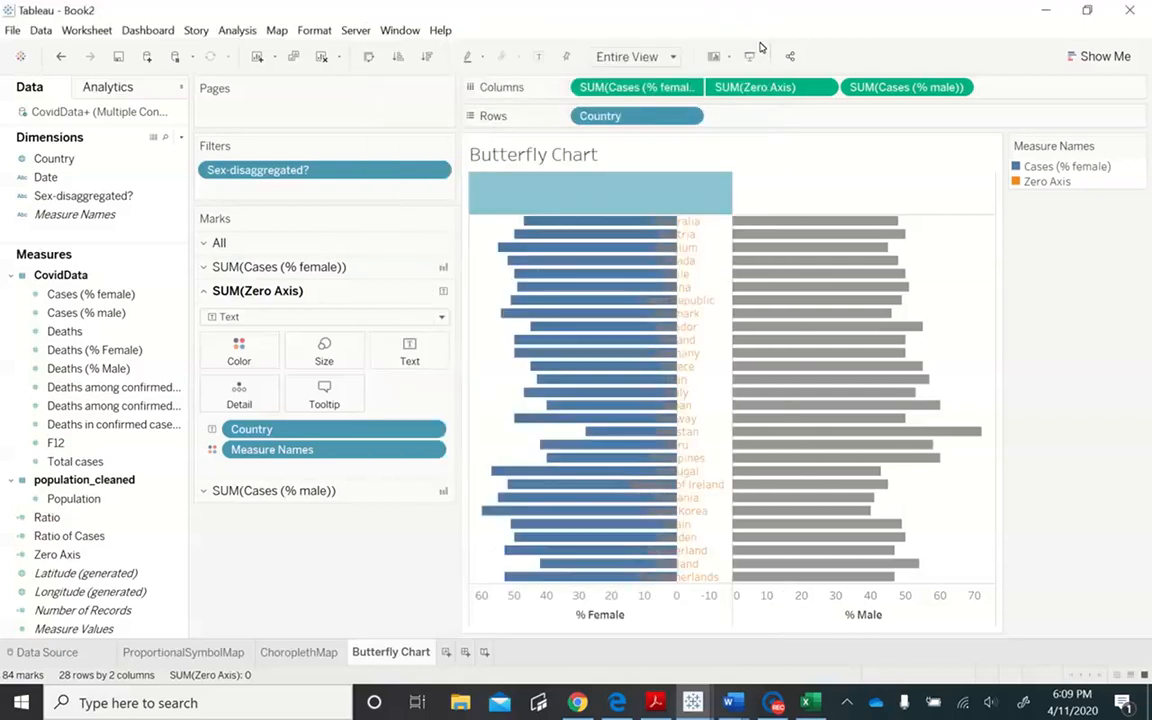
# - Give the Zero Axis above the female bars a fixed range starting at 0
pyautogui.moveTo(822, 426)
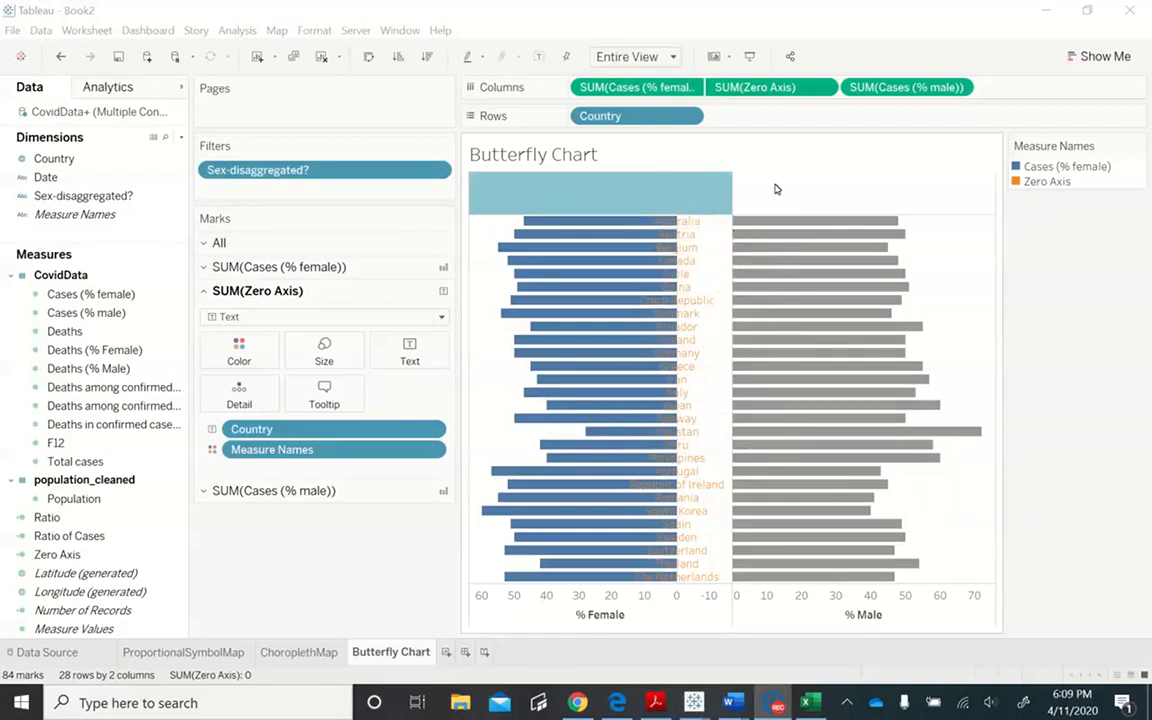
pyautogui.rightClick(697, 204)
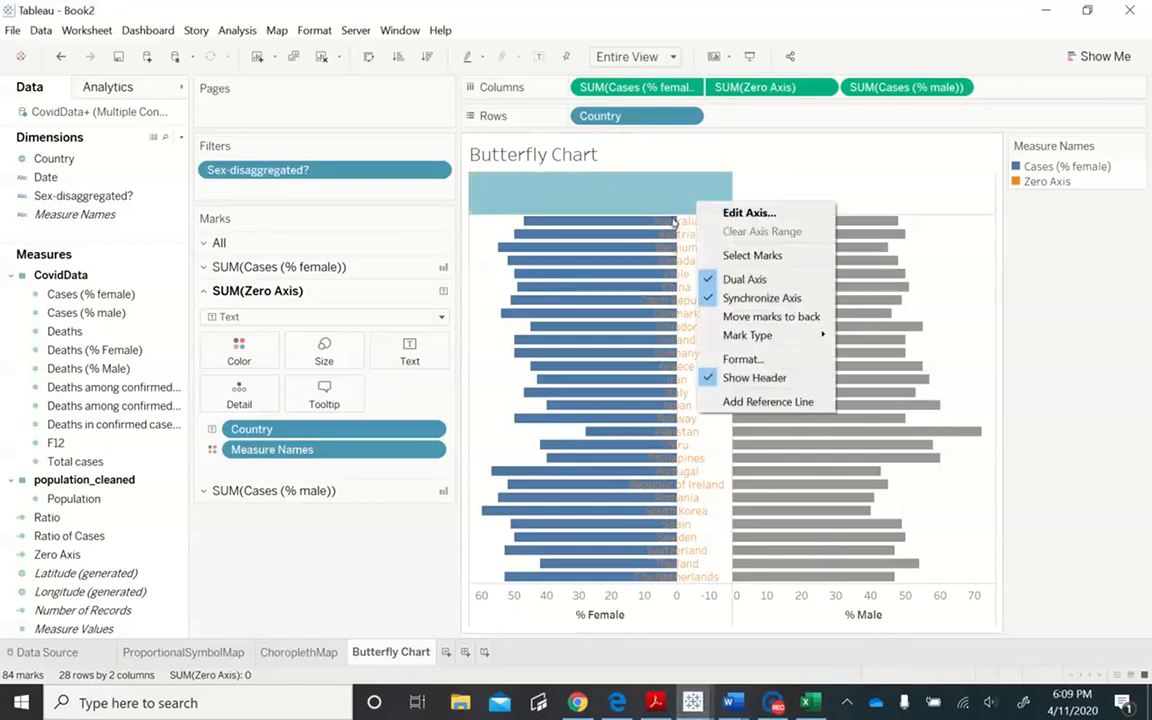
pyautogui.click(748, 211)
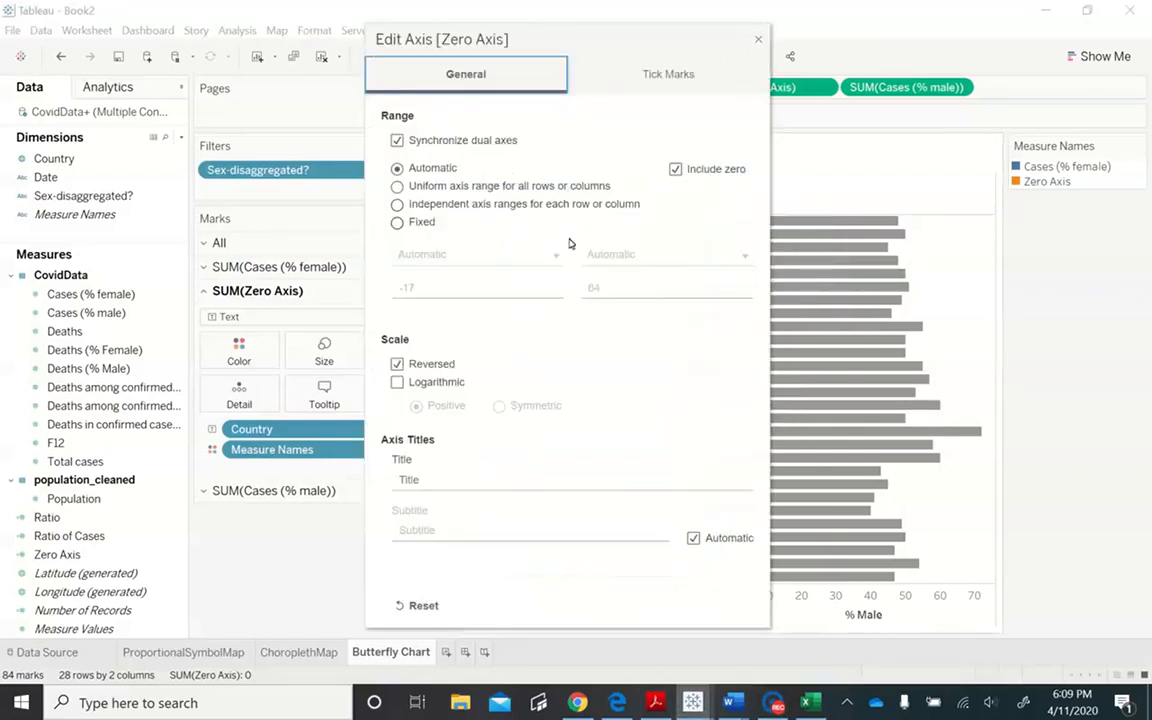
pyautogui.click(428, 224)
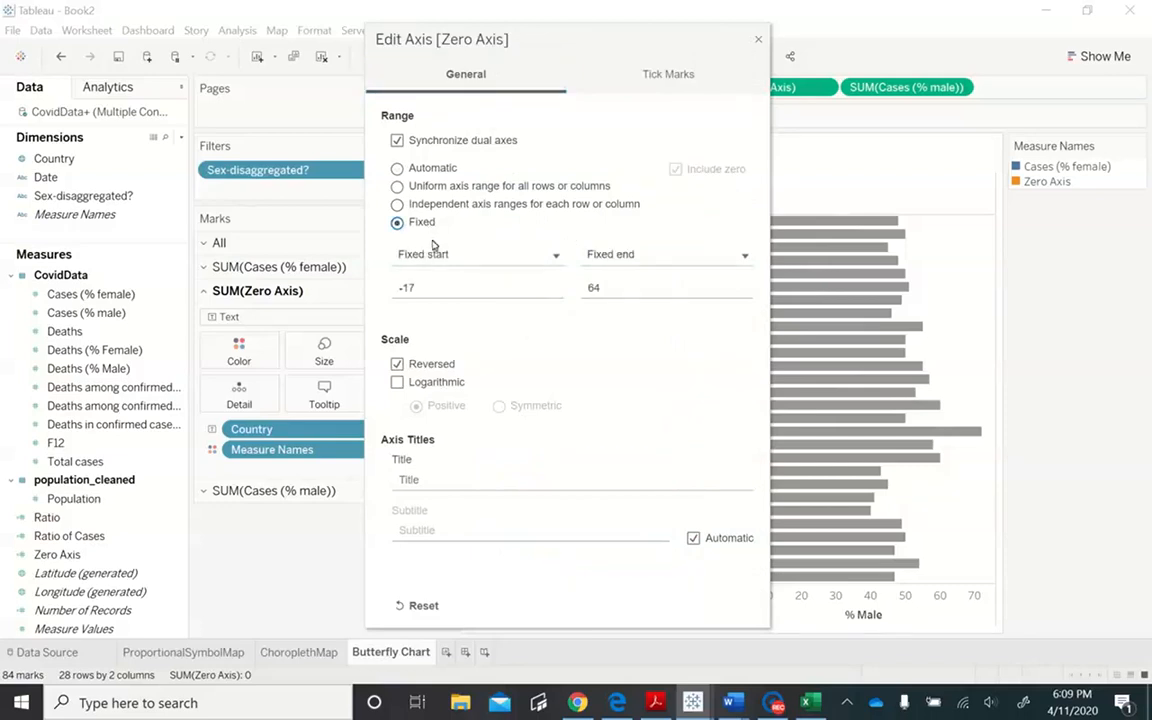
pyautogui.click(440, 284)
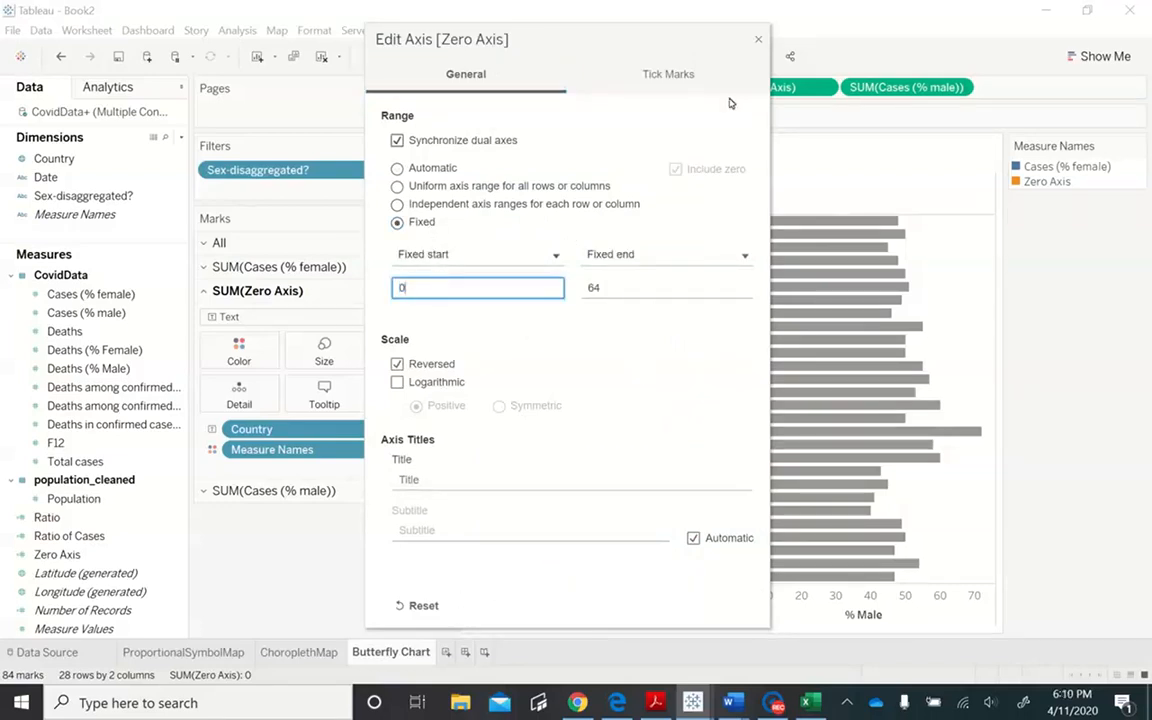
pyautogui.moveTo(715, 40); pyautogui.dragTo(521, 56)
pyautogui.click(564, 57)
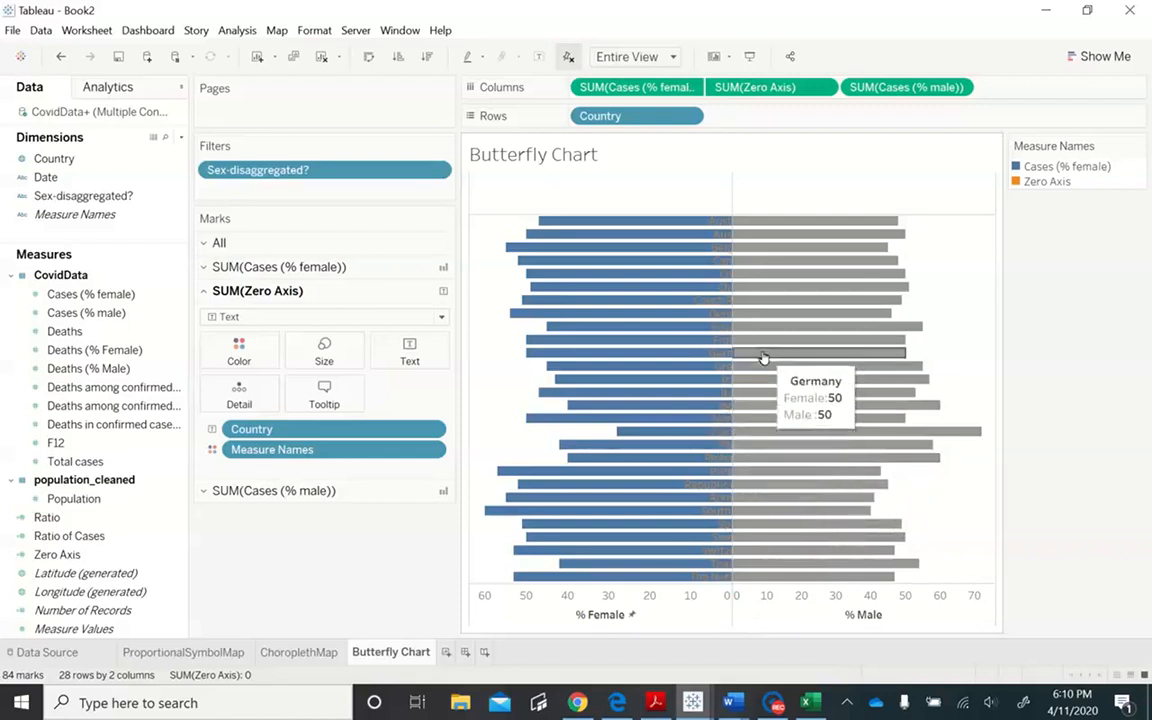
# - Add a second Zero Axis measure at the end of Columns and make it a dual axis with the male cases measure
pyautogui.click(824, 90)
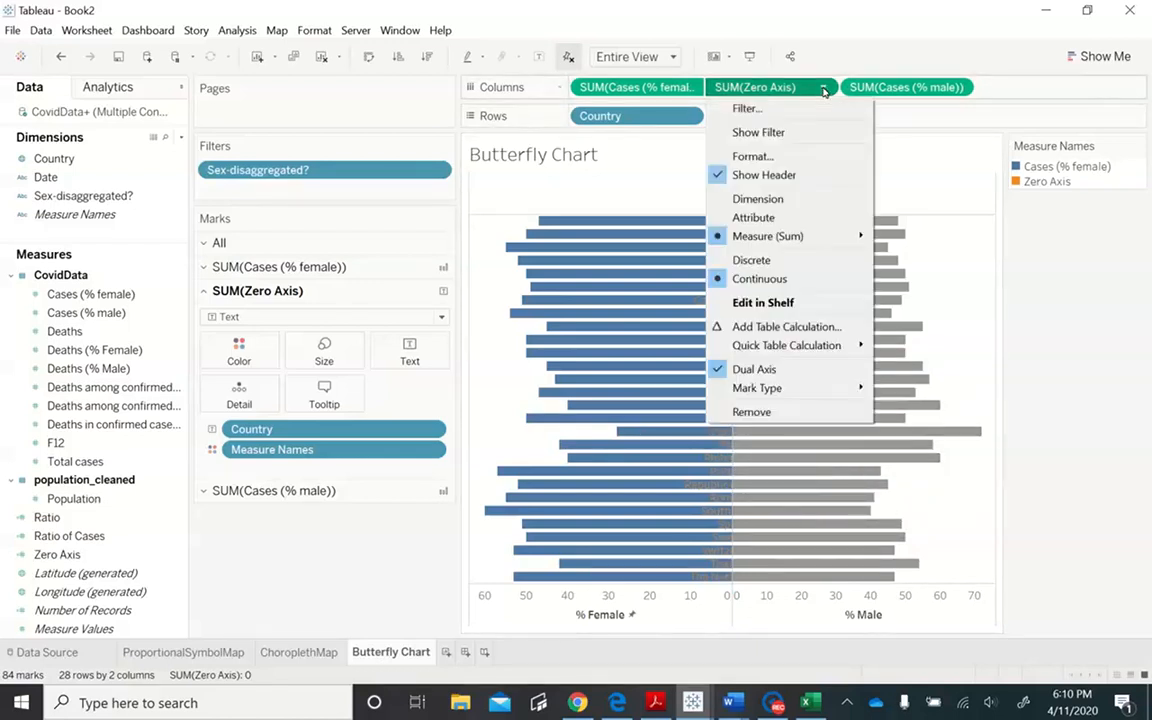
pyautogui.click(995, 93)
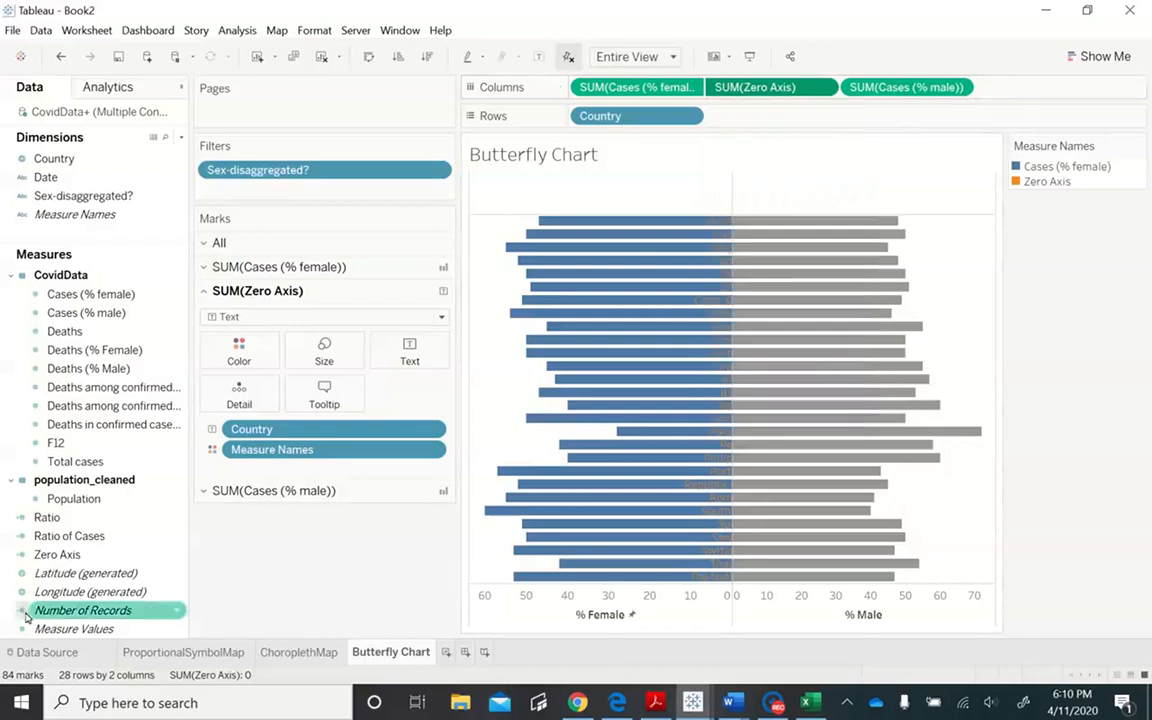
pyautogui.moveTo(57, 554); pyautogui.dragTo(1038, 93)
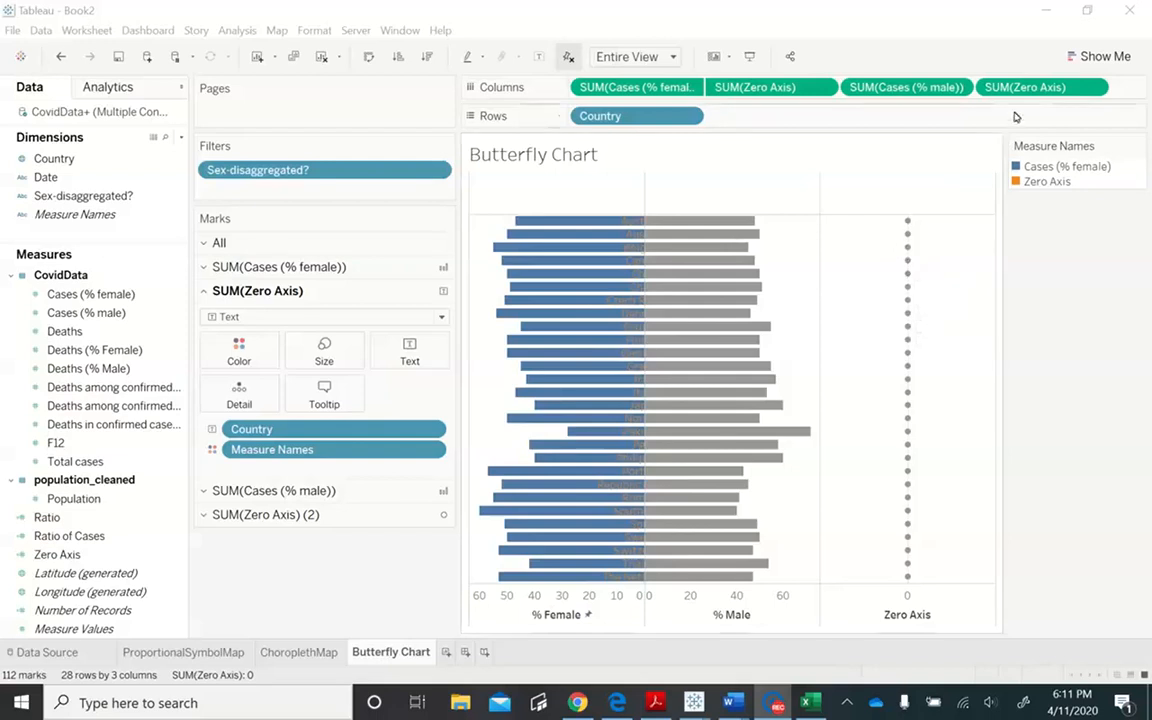
pyautogui.click(1080, 91)
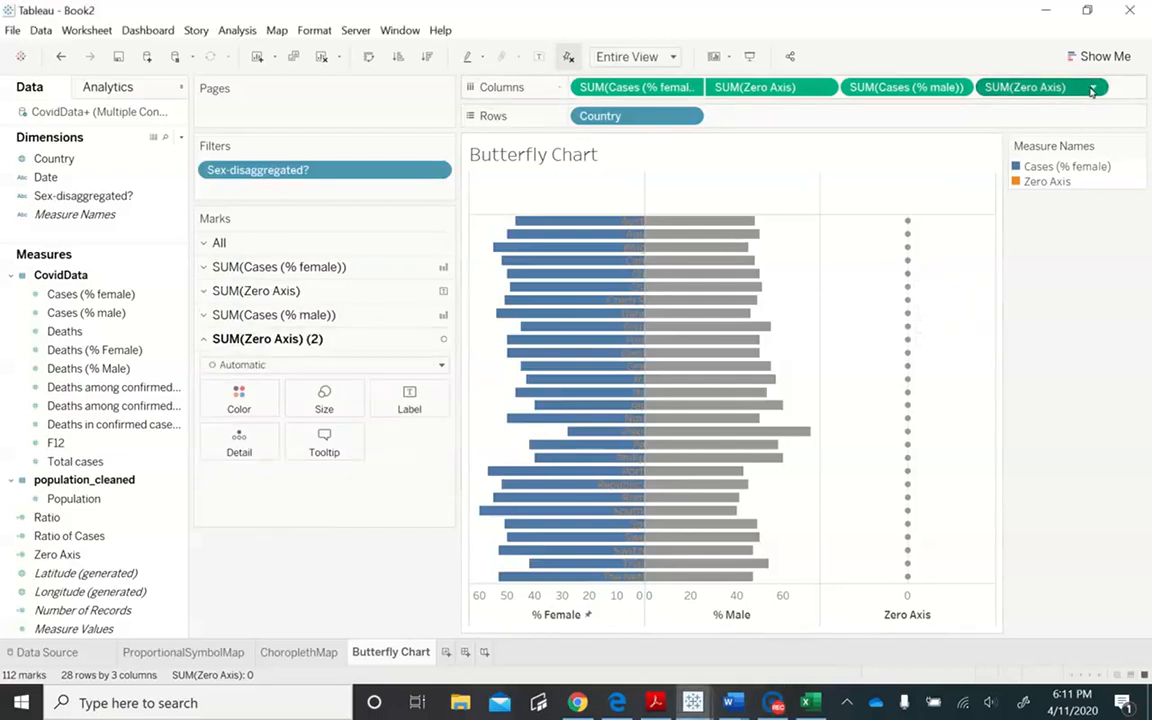
pyautogui.click(1095, 89)
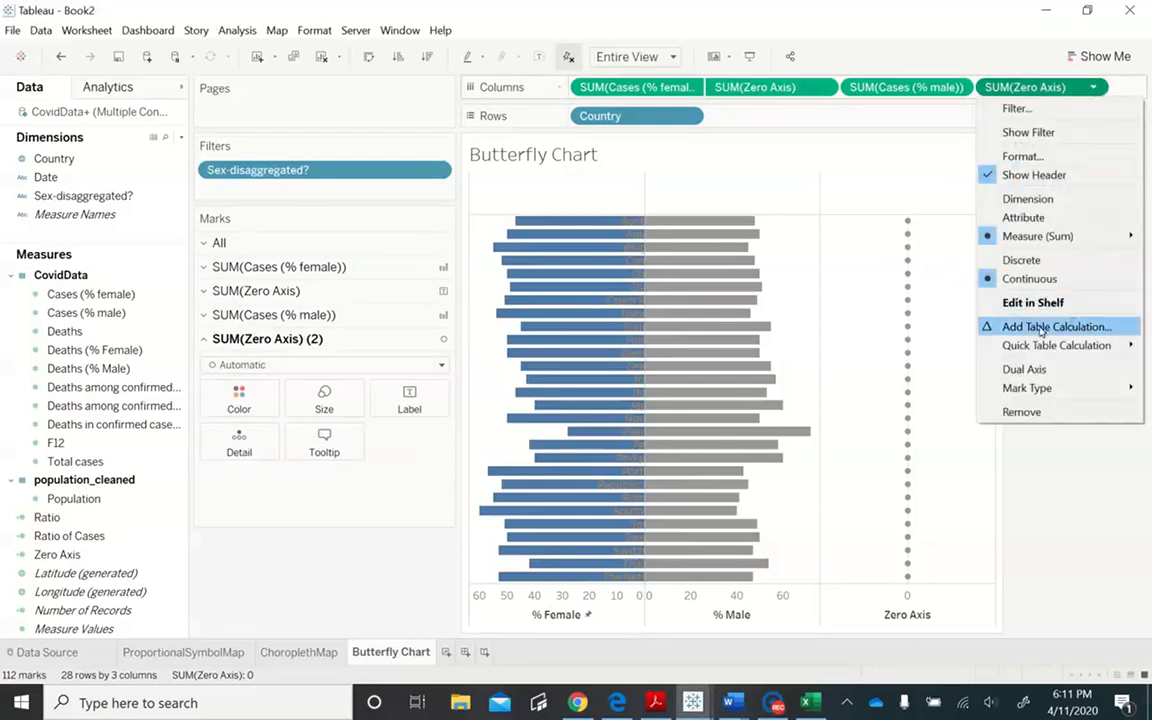
pyautogui.click(1035, 368)
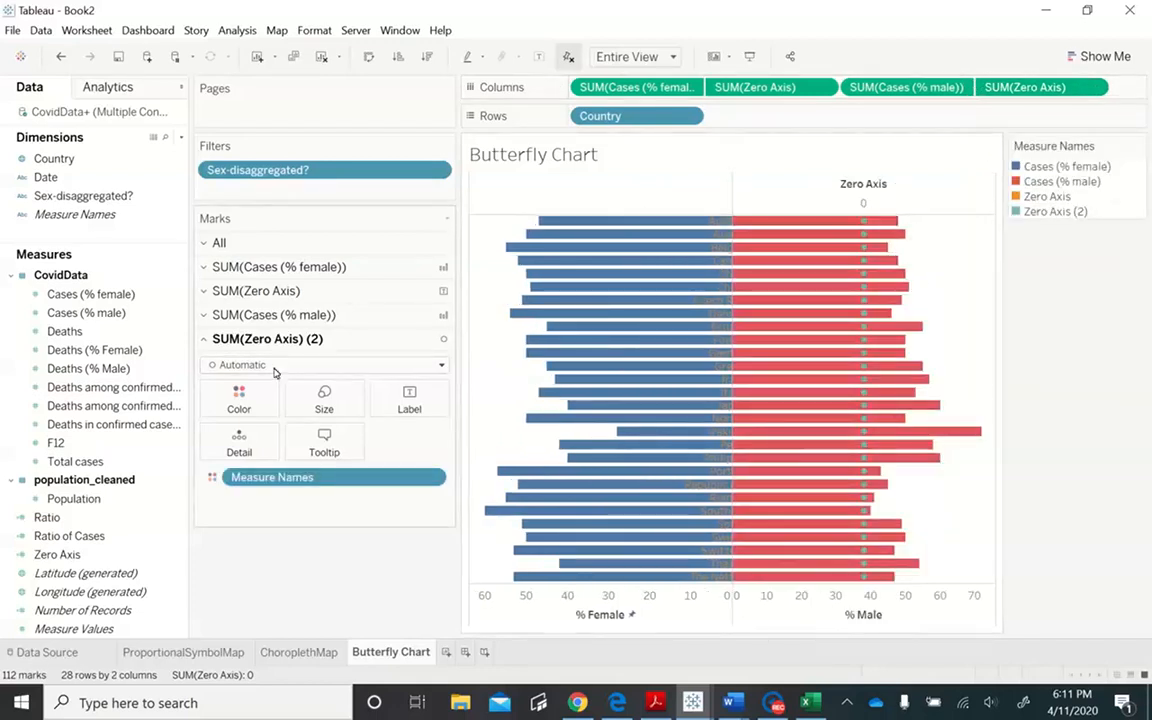
# - Change the SUM(Zero Axis) (2) mark type to Text and hide the Zero Axis header above the male bars
pyautogui.click(310, 366)
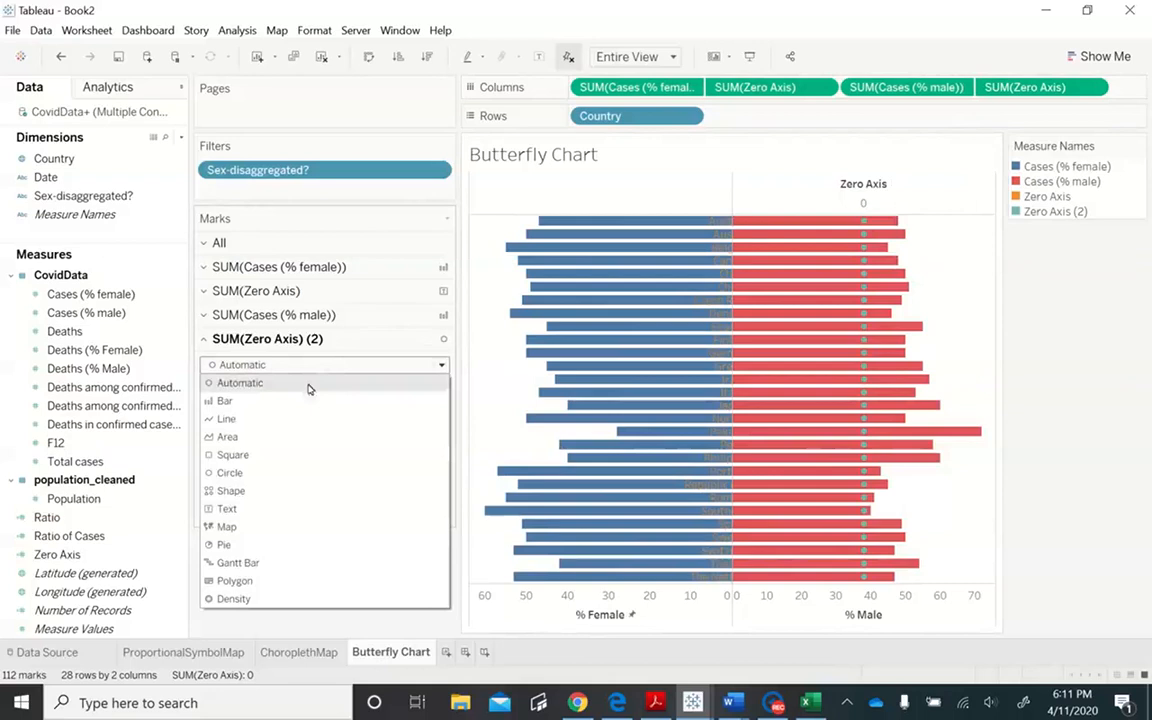
pyautogui.click(241, 509)
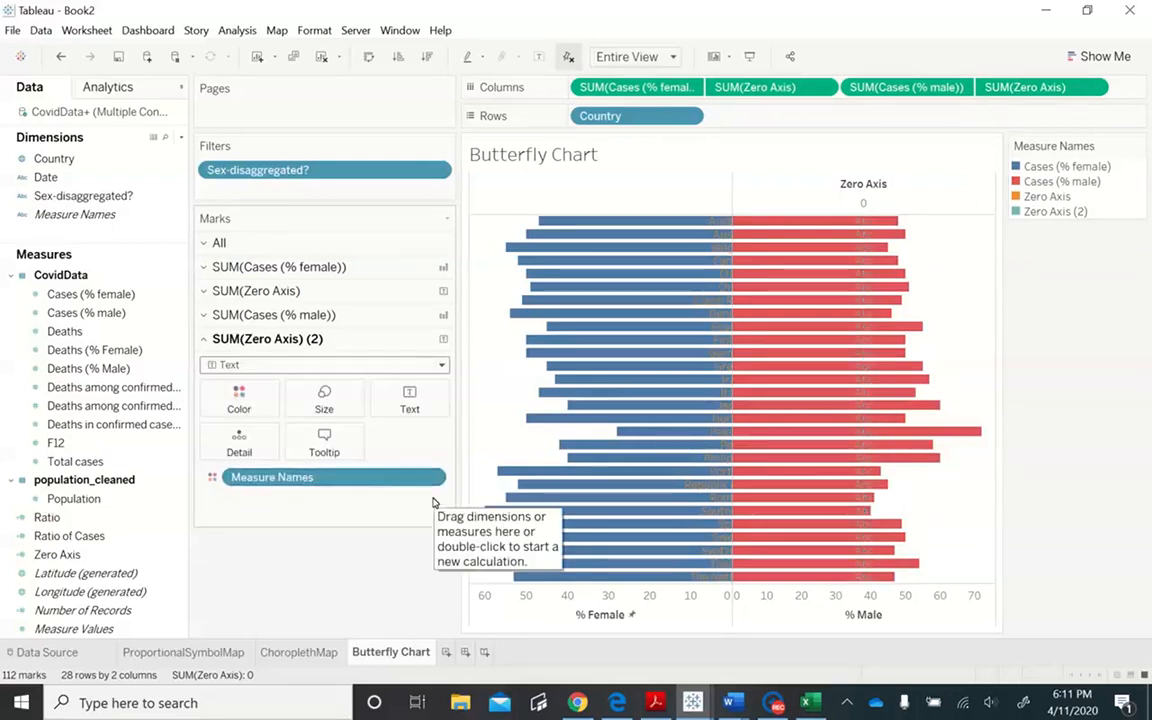
pyautogui.rightClick(868, 207)
pyautogui.click(903, 383)
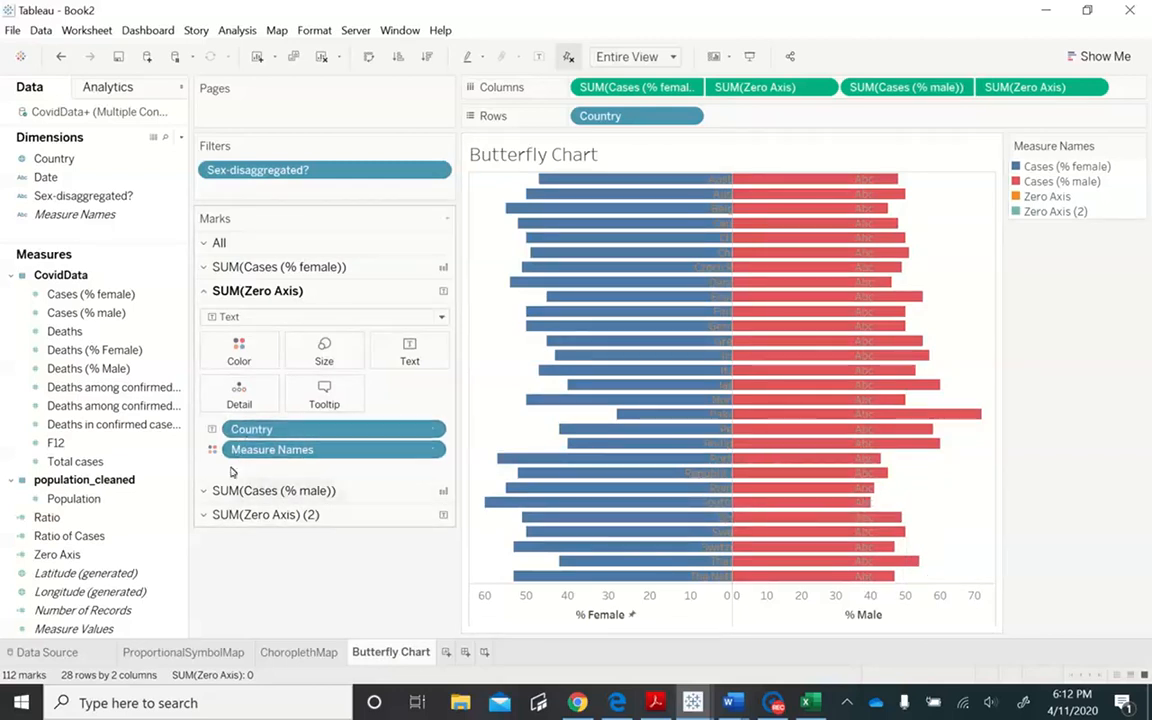
# - Use Country as the text of the SUM(Zero Axis) (2) marks
pyautogui.click(212, 515)
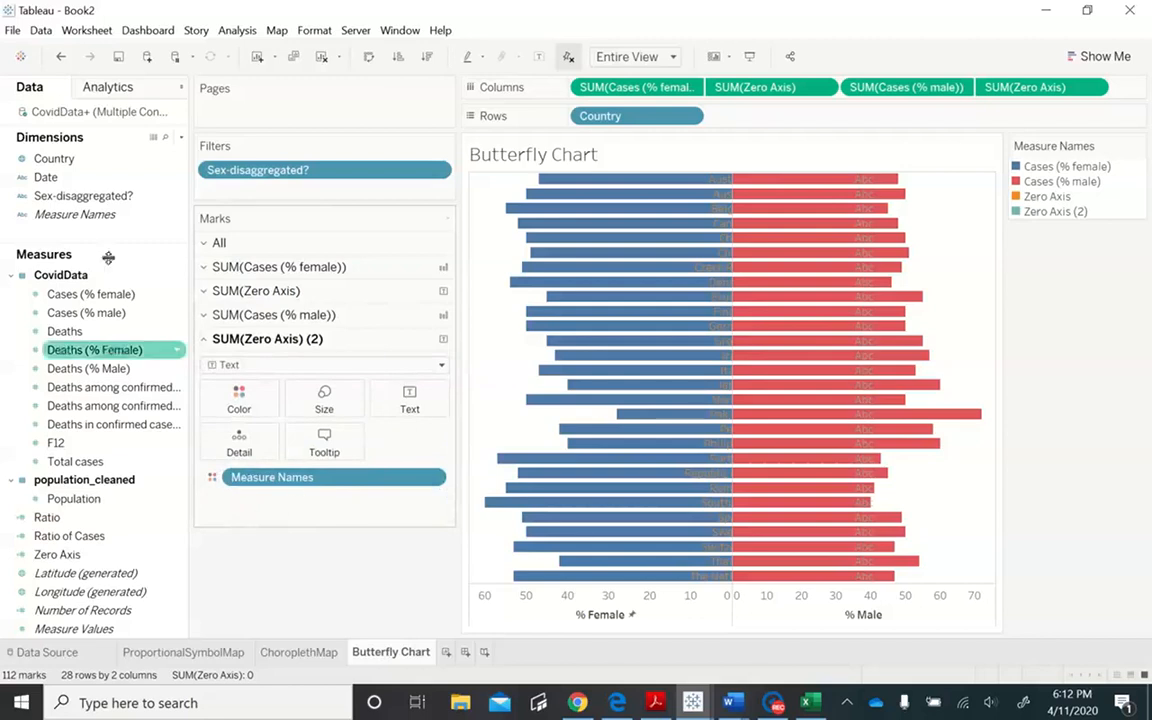
pyautogui.moveTo(54, 158); pyautogui.dragTo(419, 399)
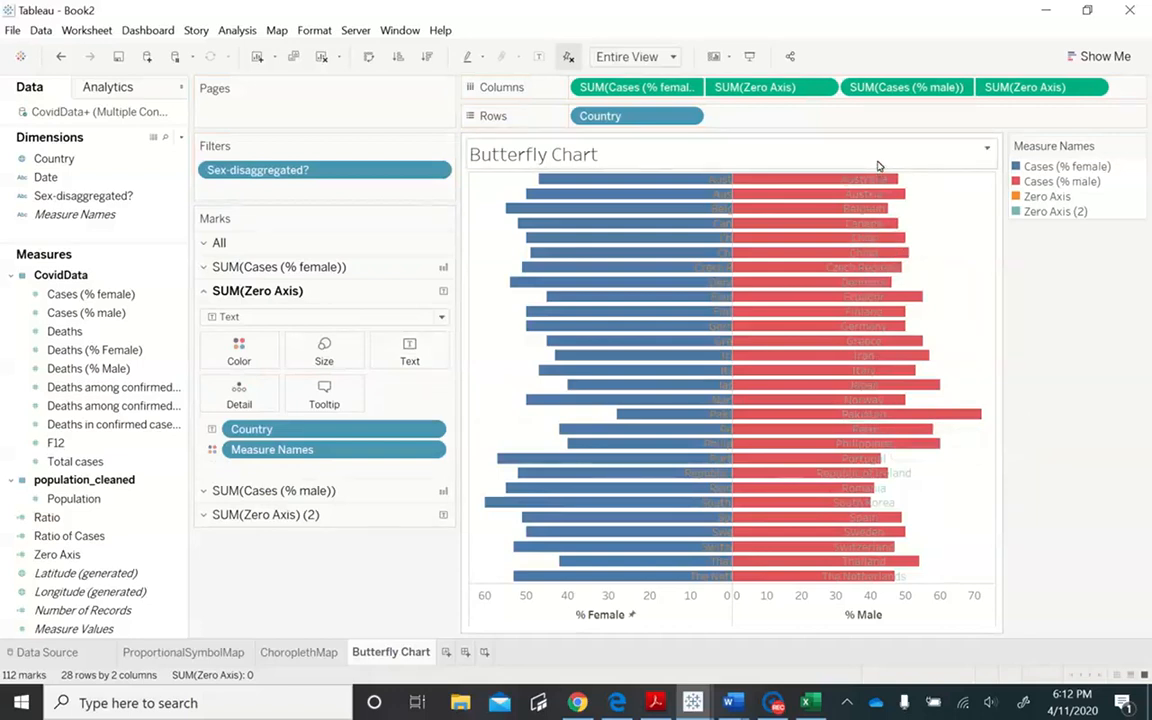
pyautogui.rightClick(878, 165)
pyautogui.click(858, 213)
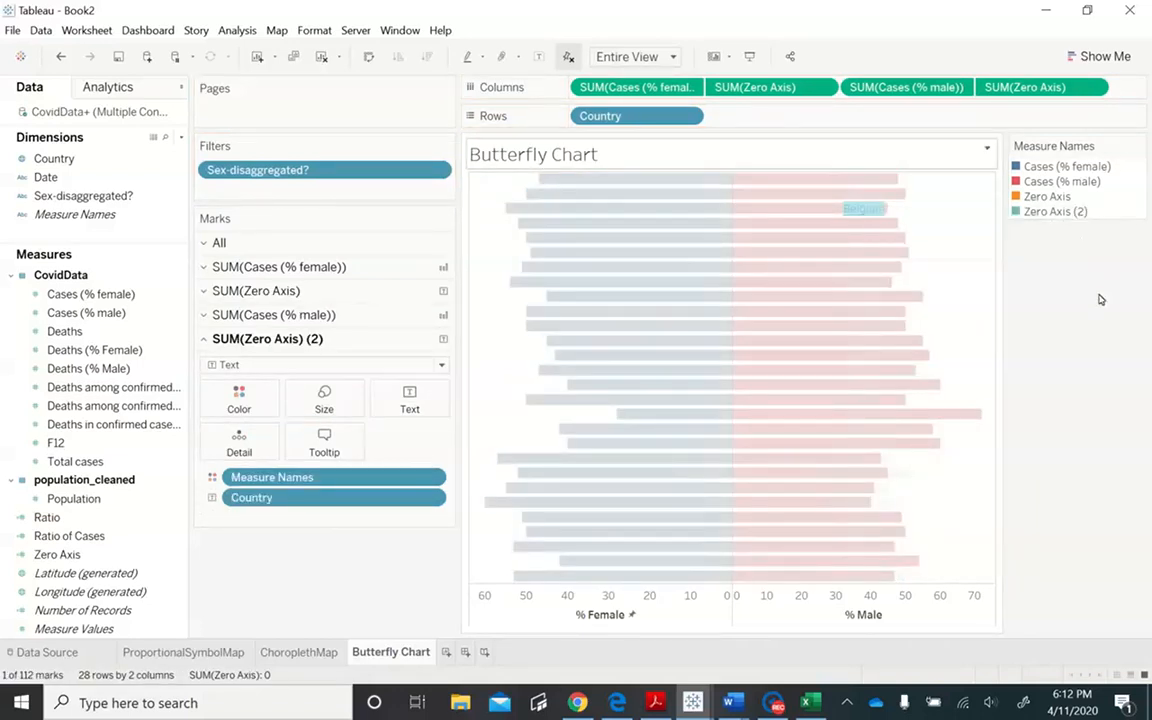
pyautogui.click(1100, 298)
pyautogui.rightClick(884, 207)
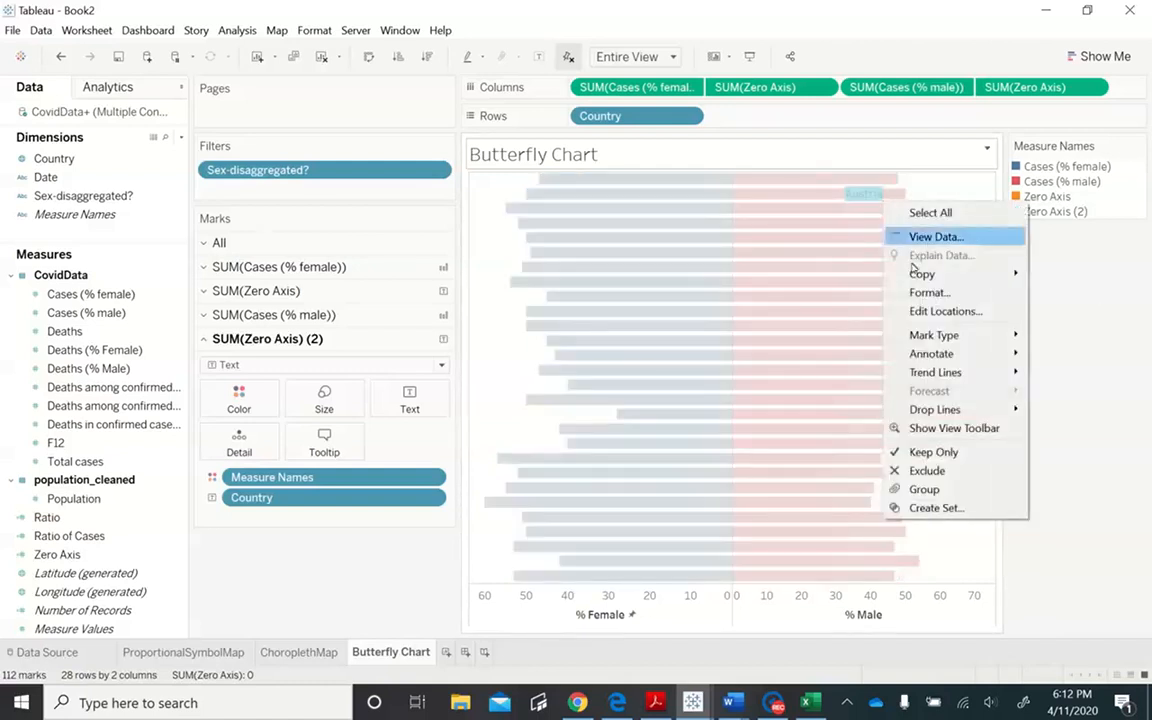
pyautogui.click(1118, 481)
pyautogui.click(1000, 319)
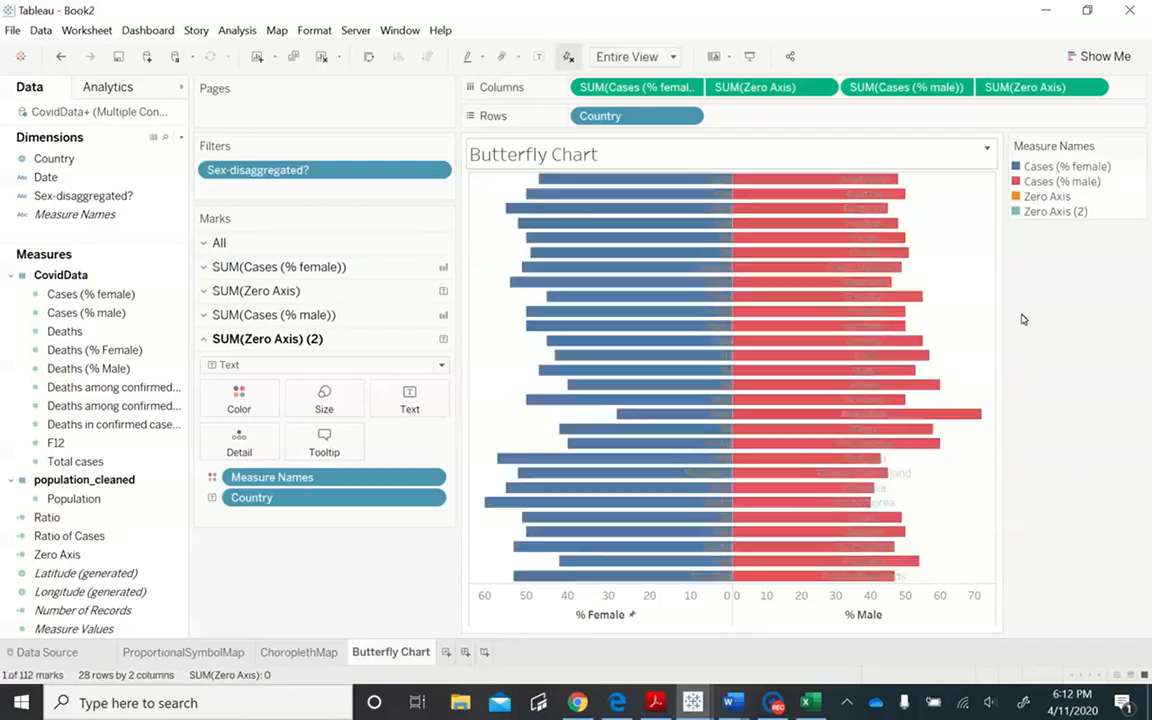
pyautogui.rightClick(866, 562)
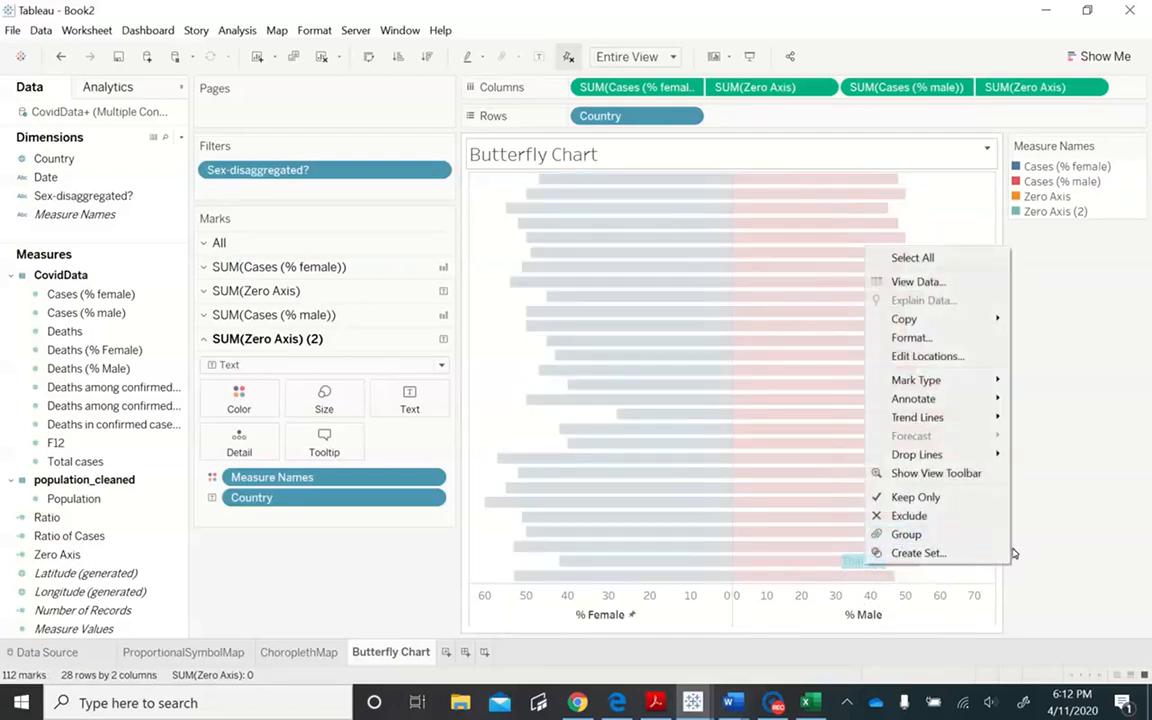
pyautogui.click(1092, 557)
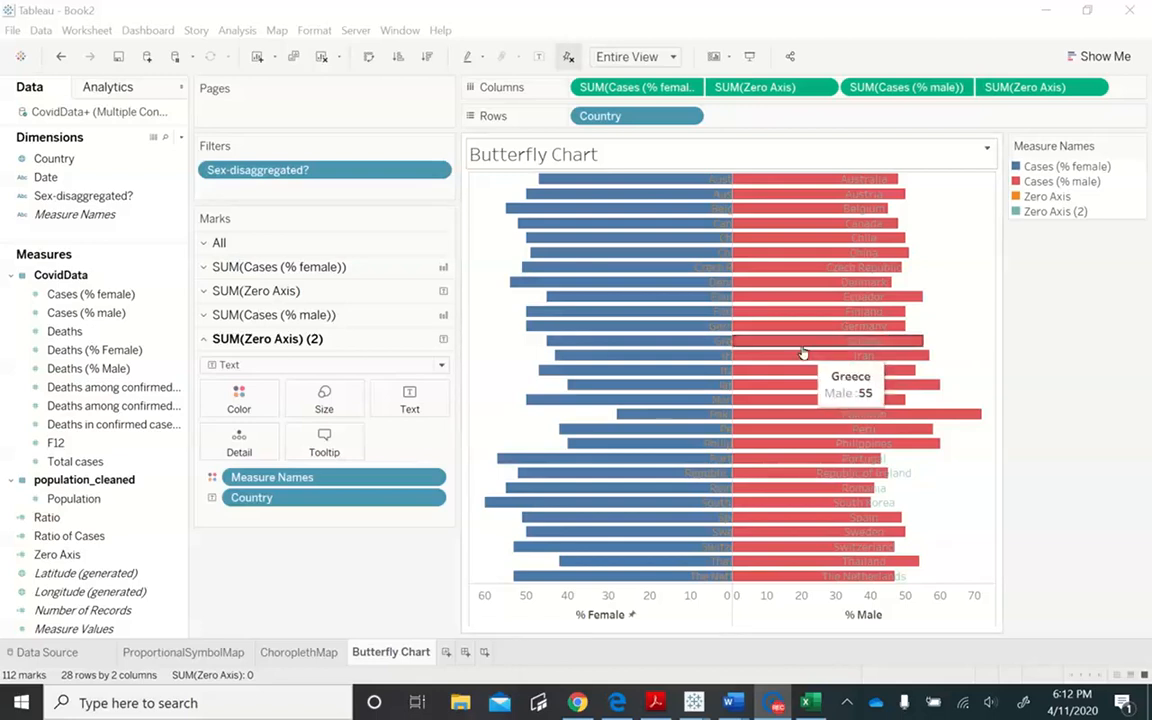
pyautogui.rightClick(876, 181)
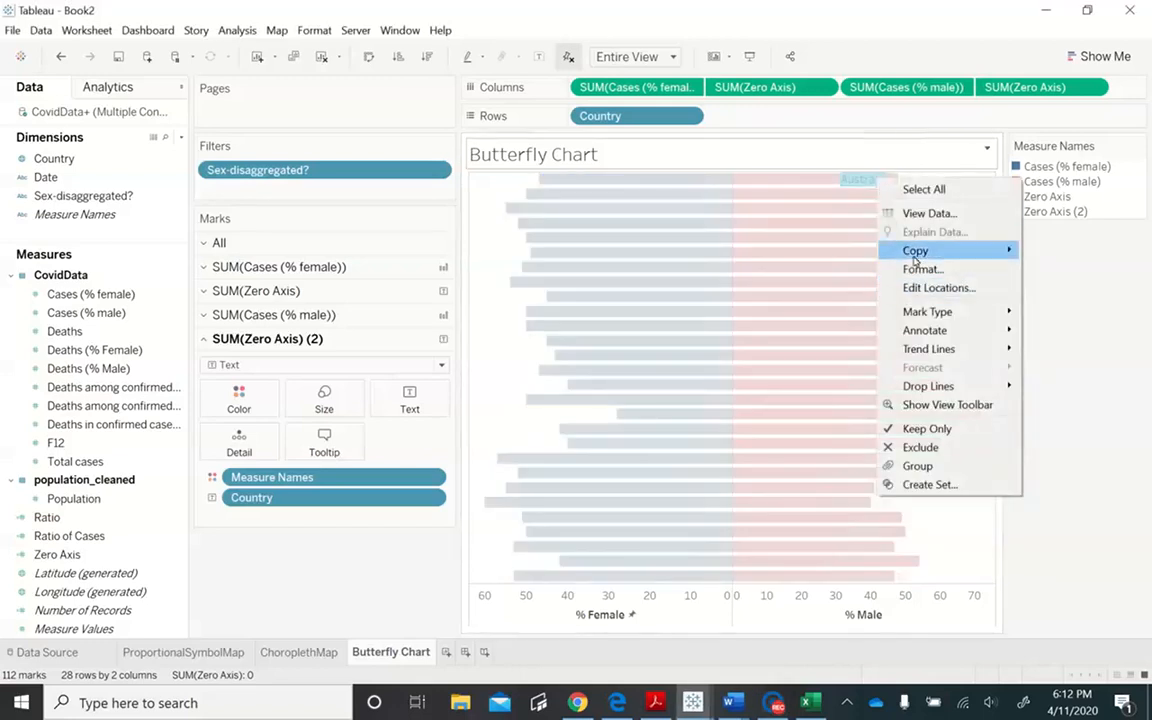
pyautogui.click(884, 156)
pyautogui.moveTo(882, 165); pyautogui.dragTo(905, 181)
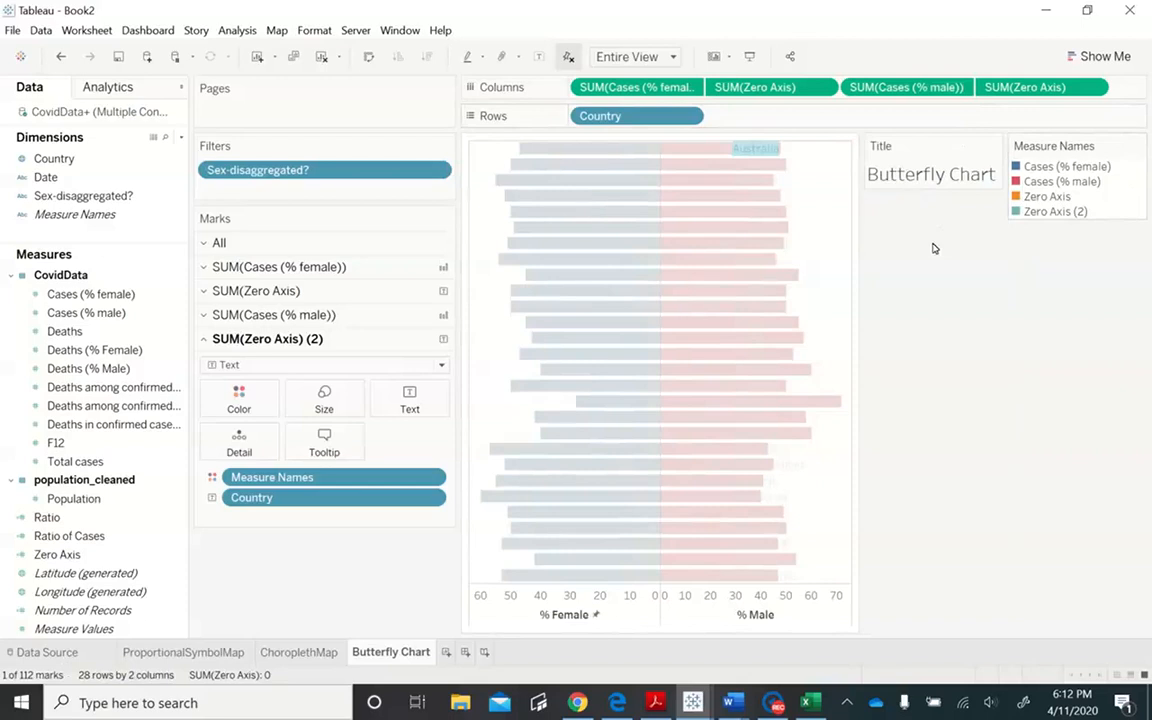
# - Undo the recent edits back to the male dual axis with its Zero Axis header shown, and hide the displaced Title card
pyautogui.hotkey('ctrl', 'z')
pyautogui.hotkey('ctrl', 'z')
pyautogui.hotkey('ctrl', 'z')
pyautogui.hotkey('ctrl', 'z')
pyautogui.hotkey('ctrl', 'z')
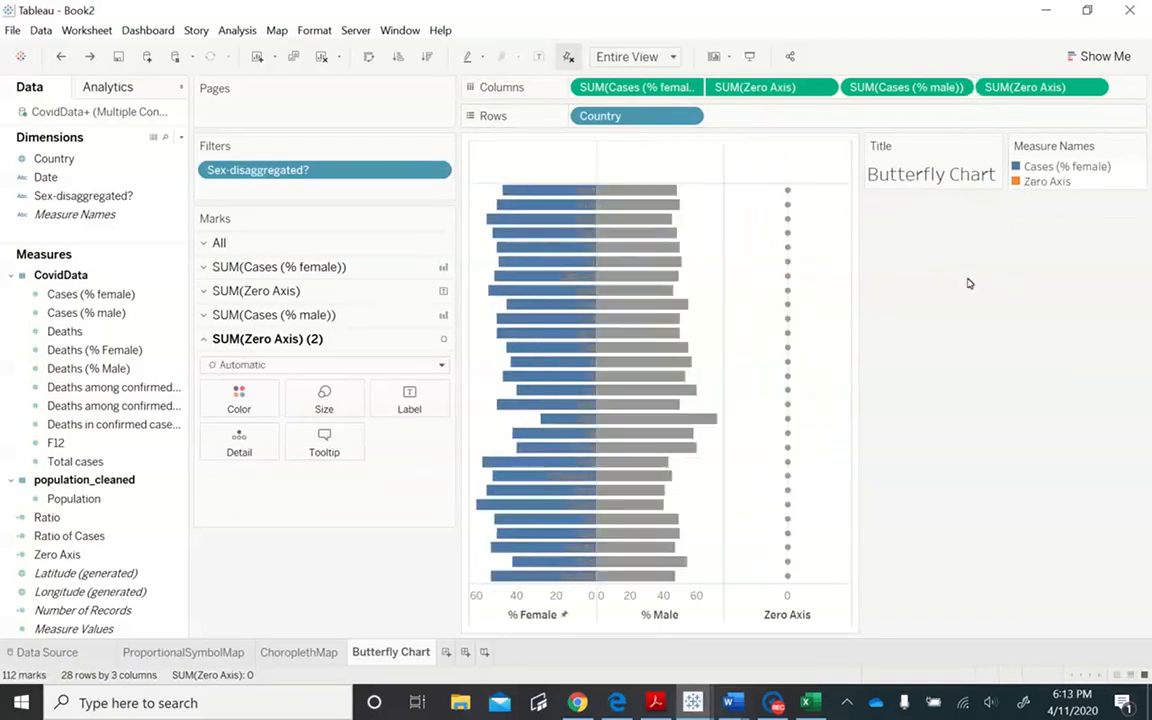
pyautogui.hotkey('ctrl', 'z')
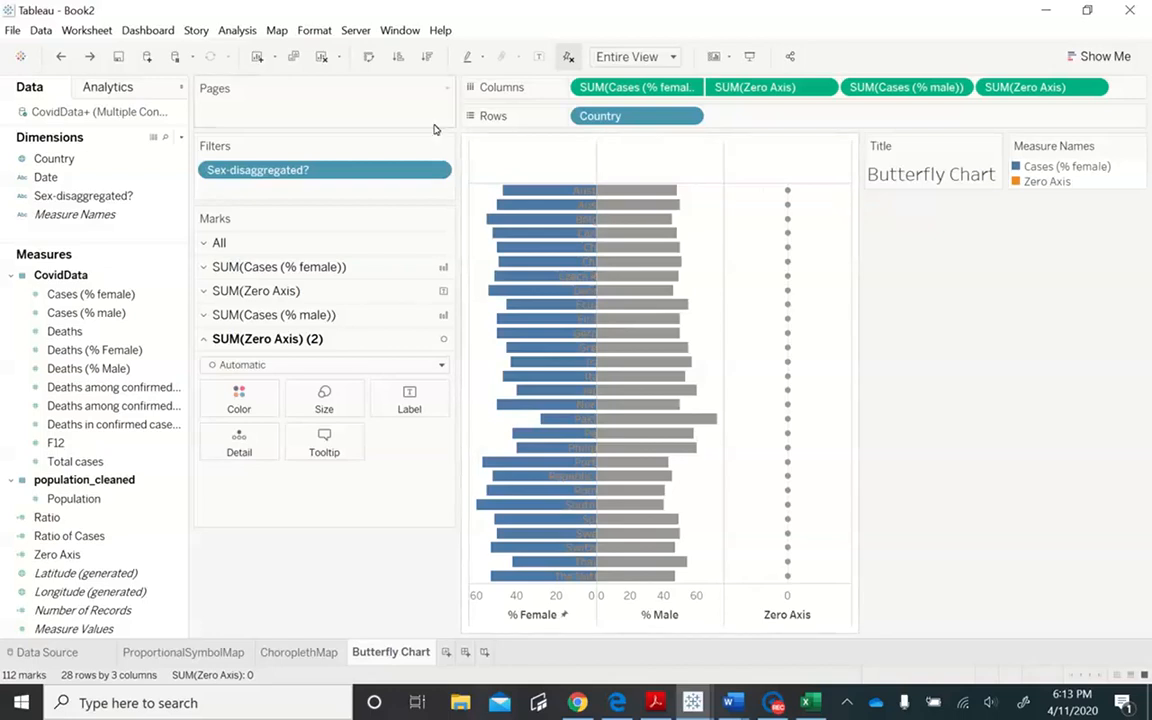
pyautogui.click(88, 57)
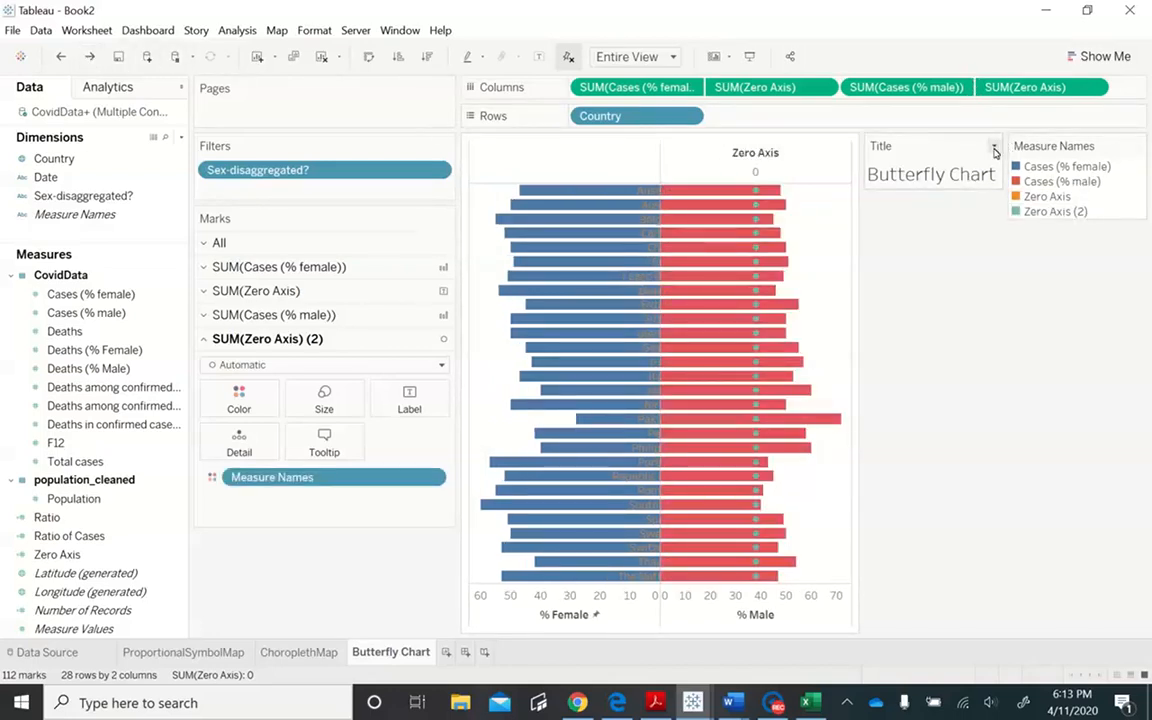
pyautogui.click(994, 148)
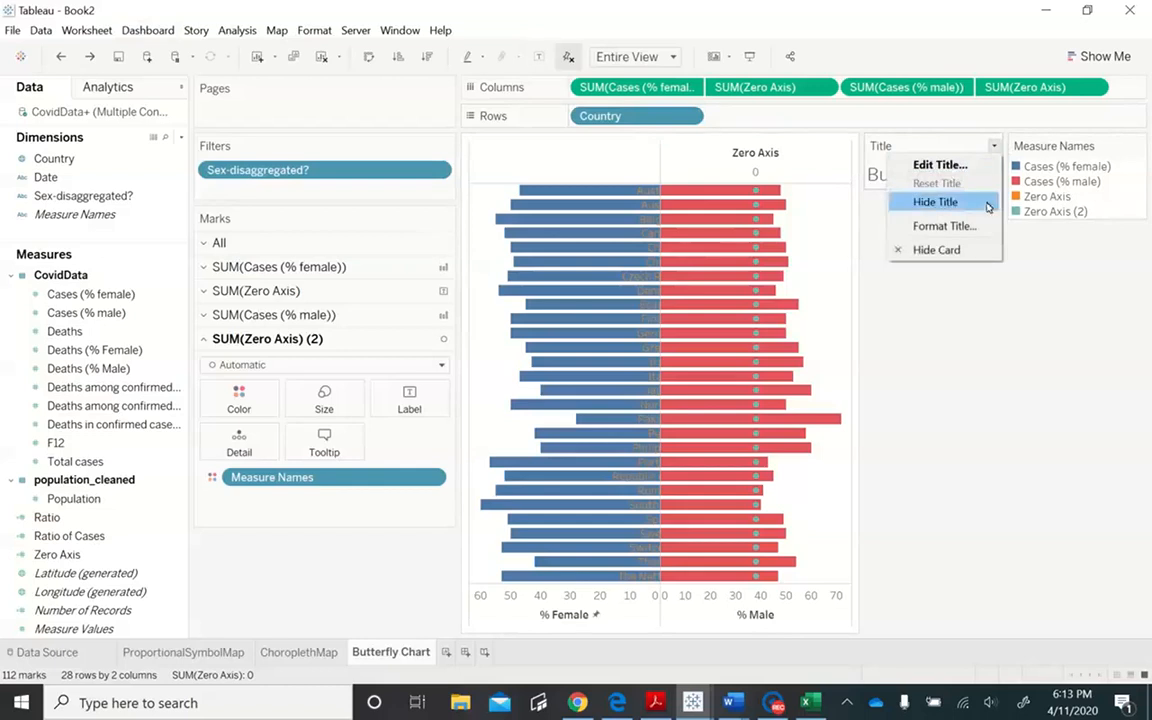
pyautogui.click(971, 250)
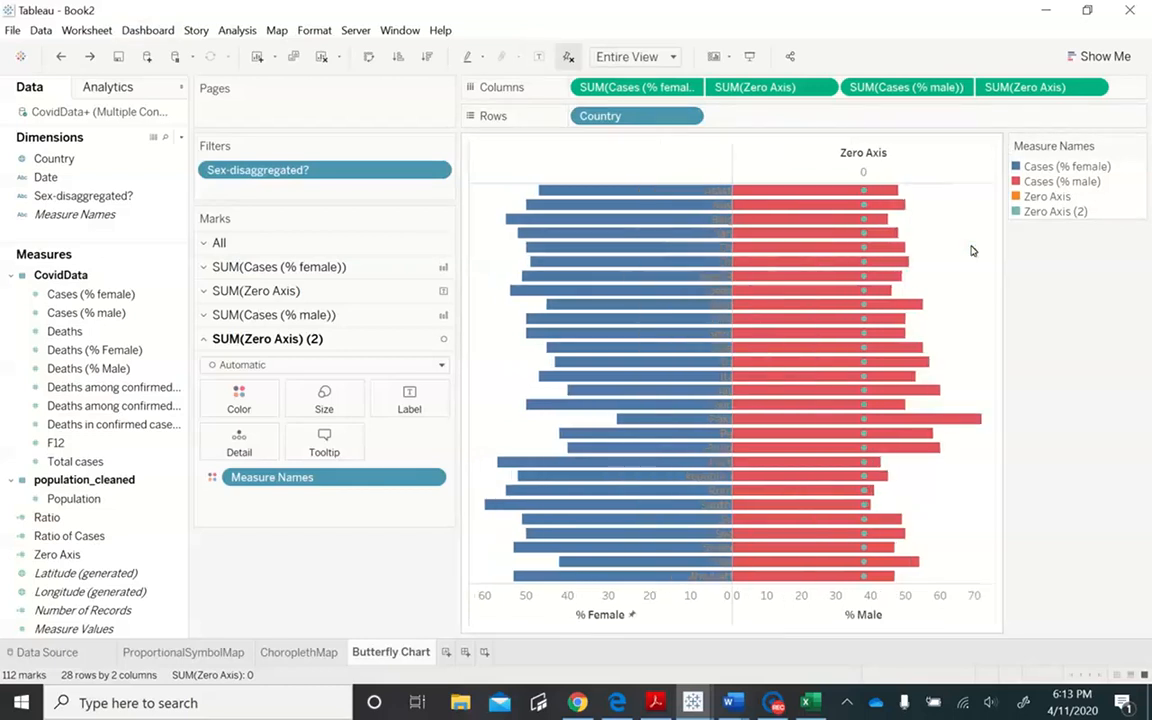
# - Try a fixed range with start 0 and an automatic end on the Zero Axis above the male bars, and undo it
pyautogui.rightClick(878, 158)
pyautogui.click(920, 166)
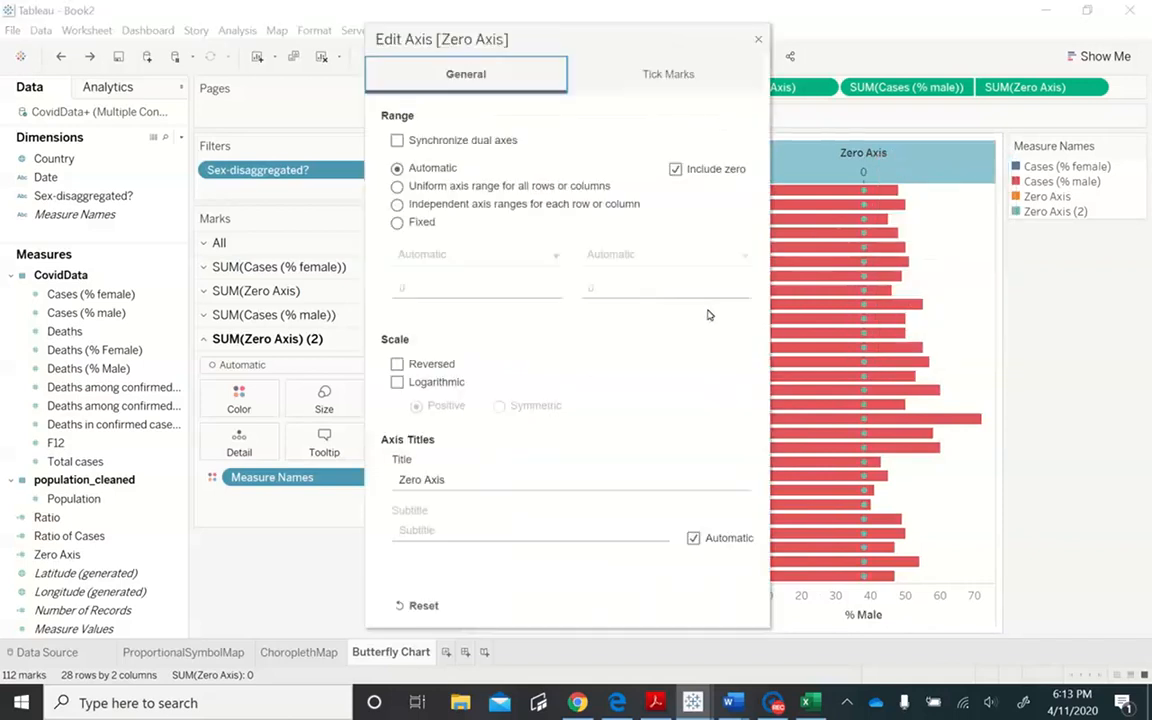
pyautogui.click(412, 226)
pyautogui.click(400, 288)
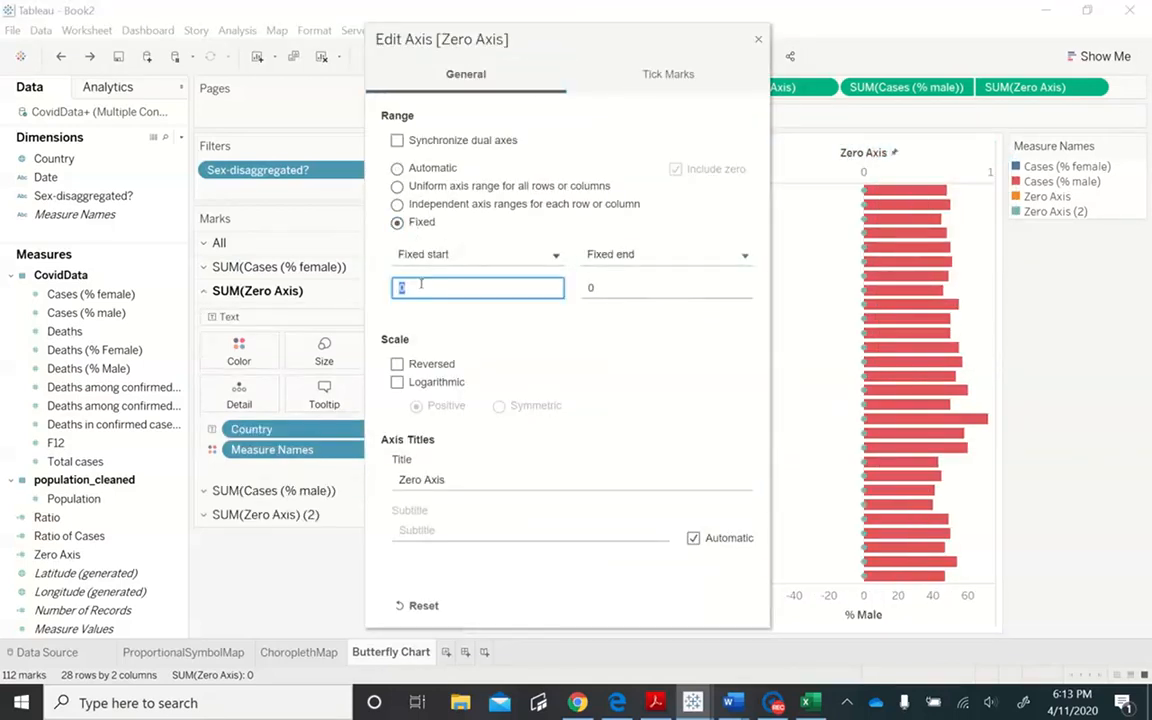
pyautogui.click(733, 260)
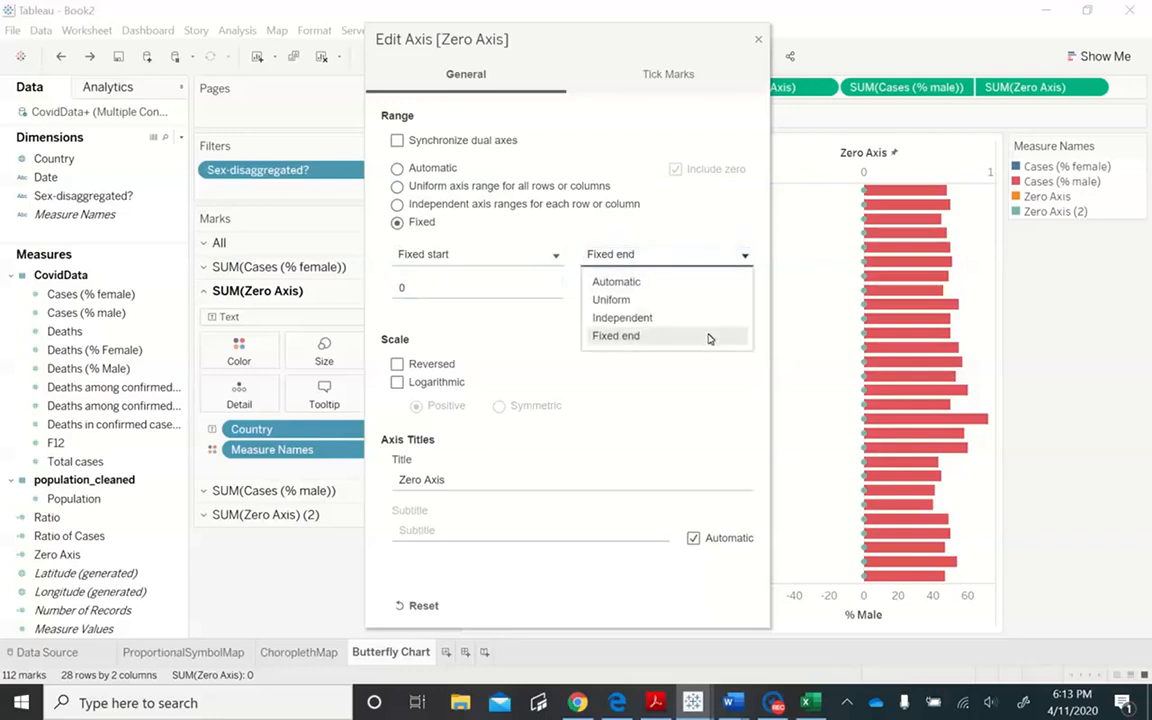
pyautogui.click(707, 280)
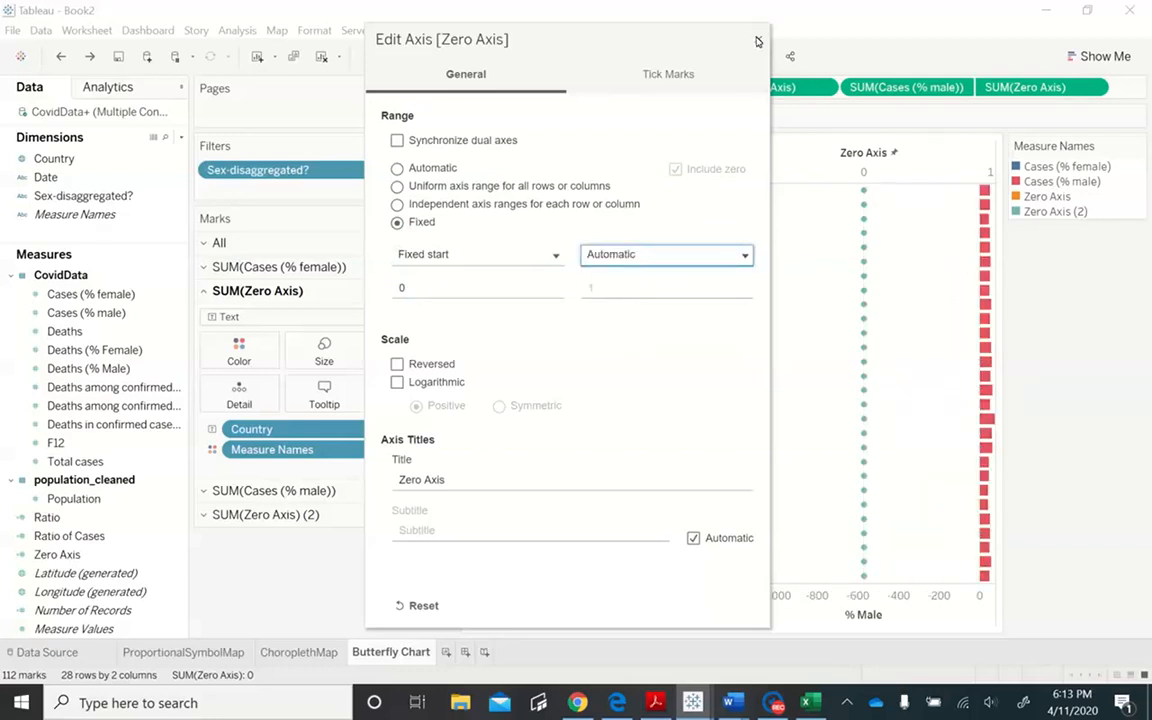
pyautogui.click(757, 41)
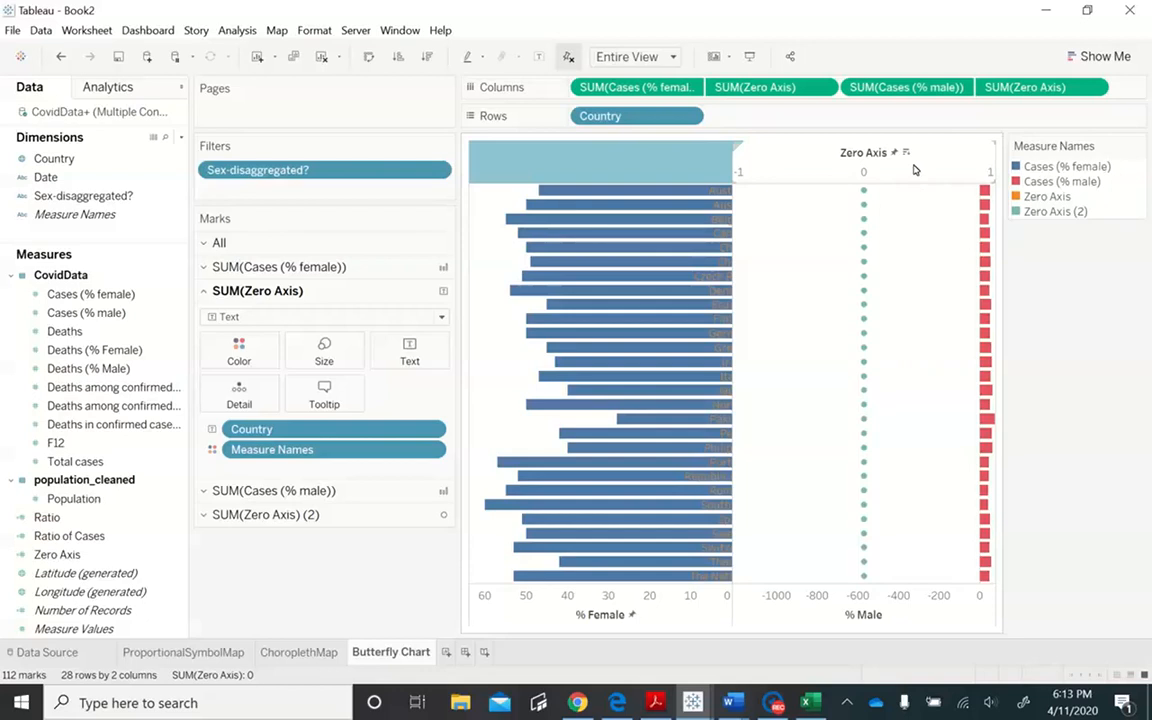
pyautogui.hotkey('ctrl', 'z')
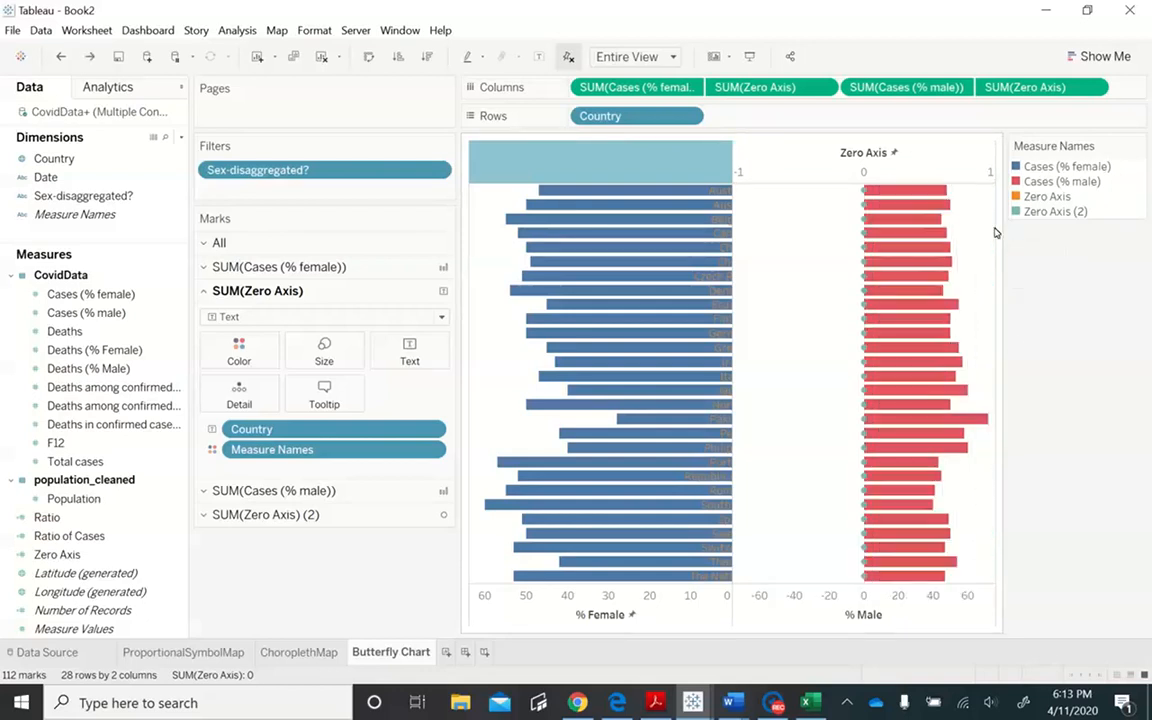
pyautogui.hotkey('ctrl', 'z')
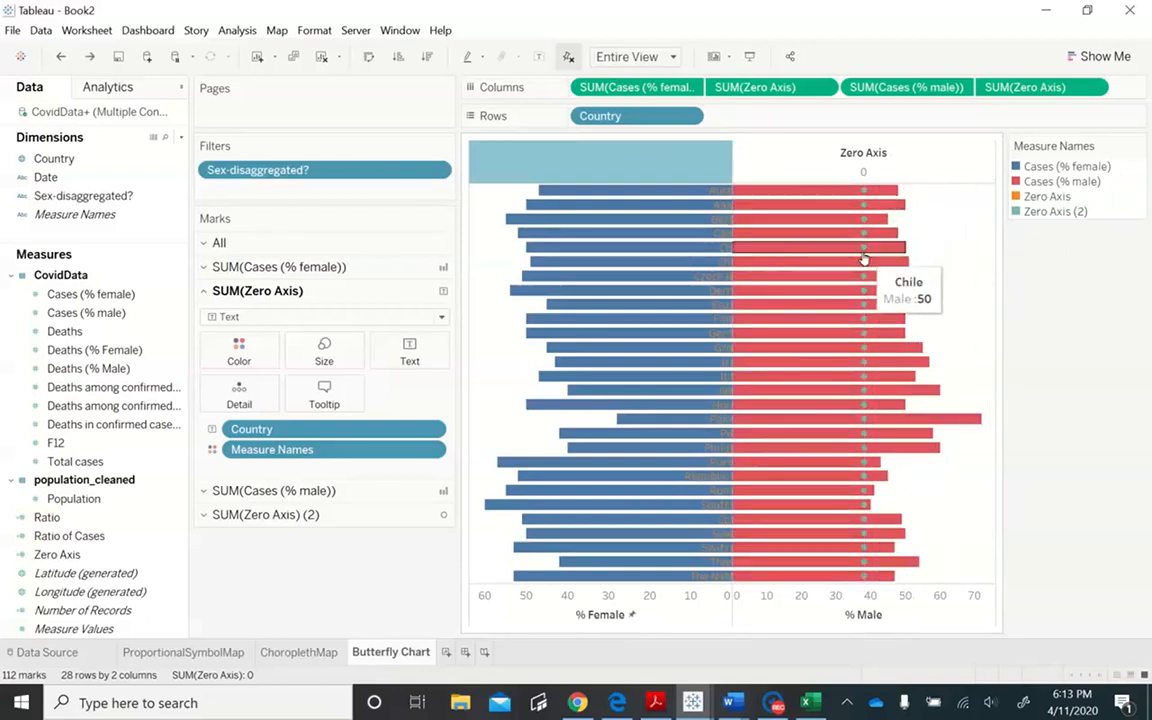
# - Add Country as the label of the SUM(Zero Axis) (2) marks and change their mark type to Text
pyautogui.click(206, 515)
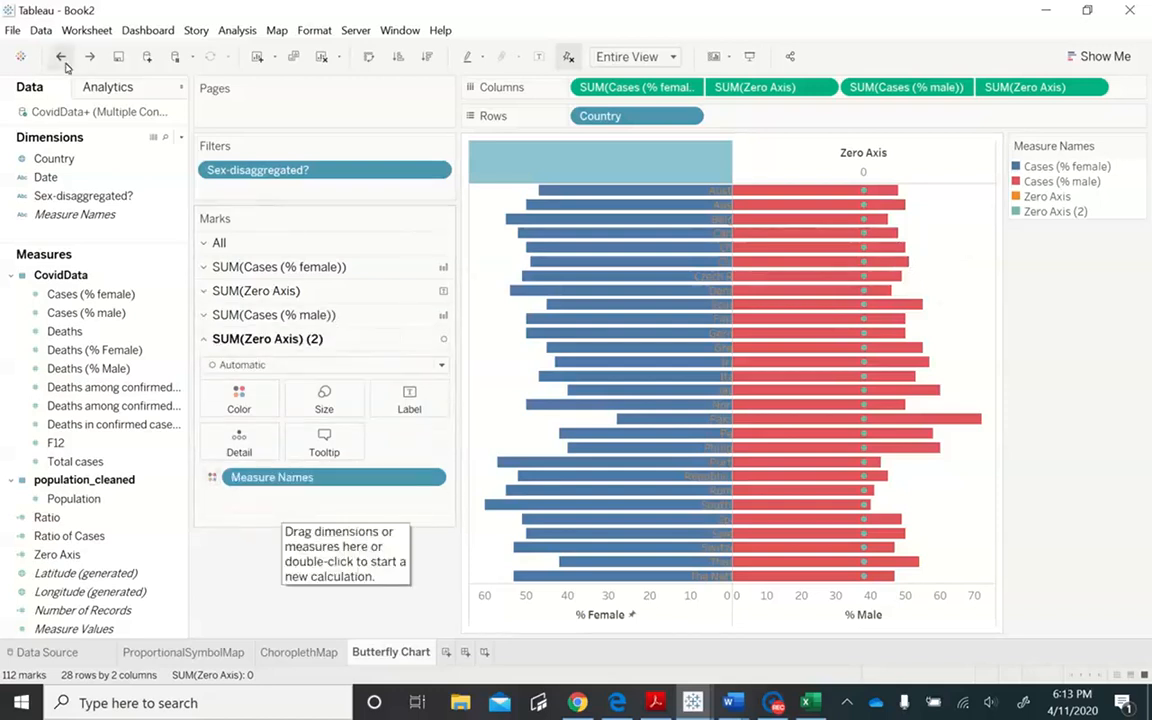
pyautogui.moveTo(62, 159); pyautogui.dragTo(298, 521)
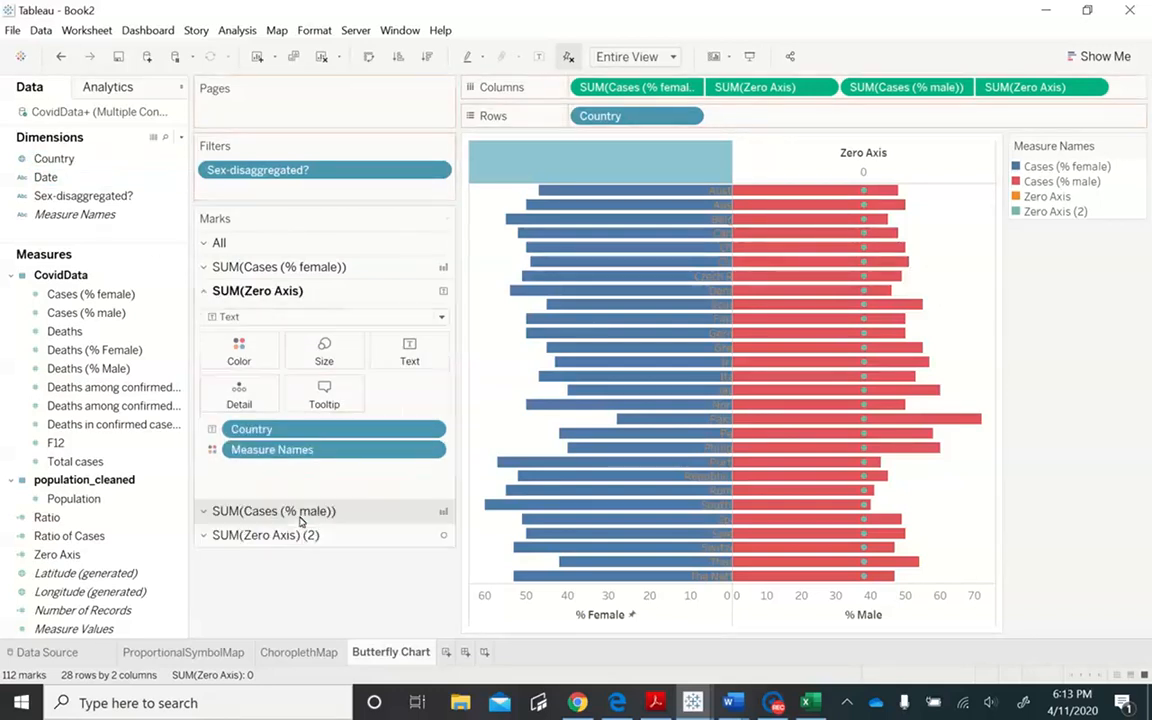
pyautogui.click(205, 538)
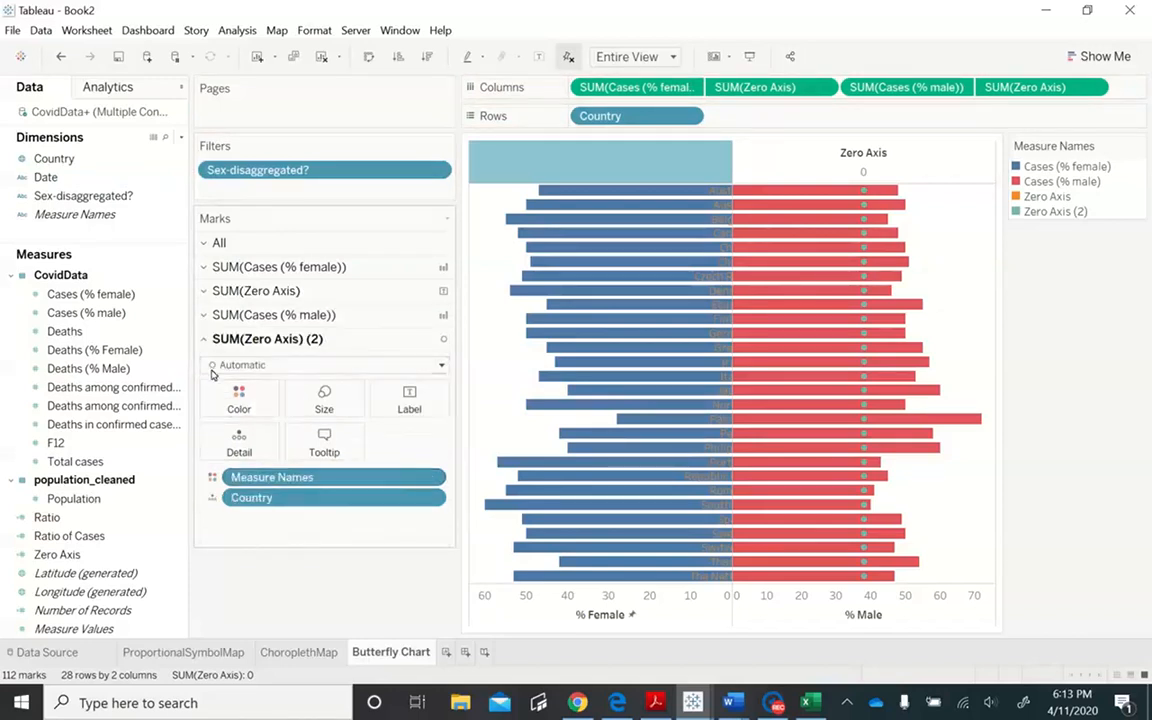
pyautogui.click(205, 315)
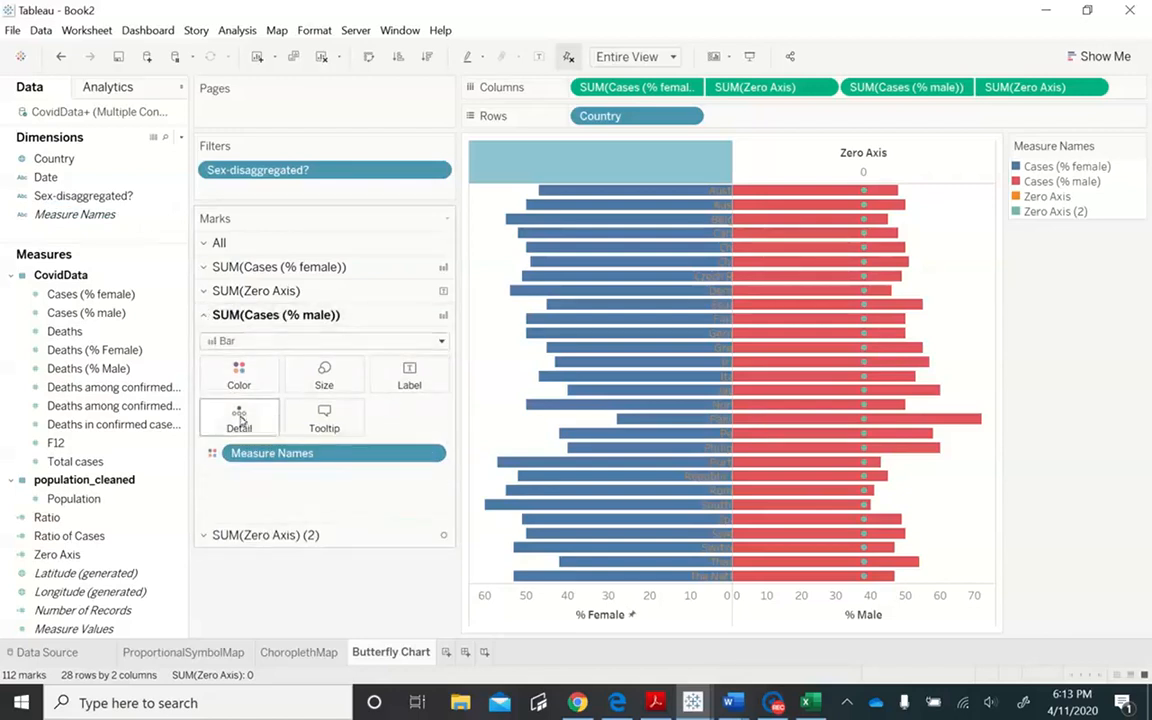
pyautogui.click(205, 538)
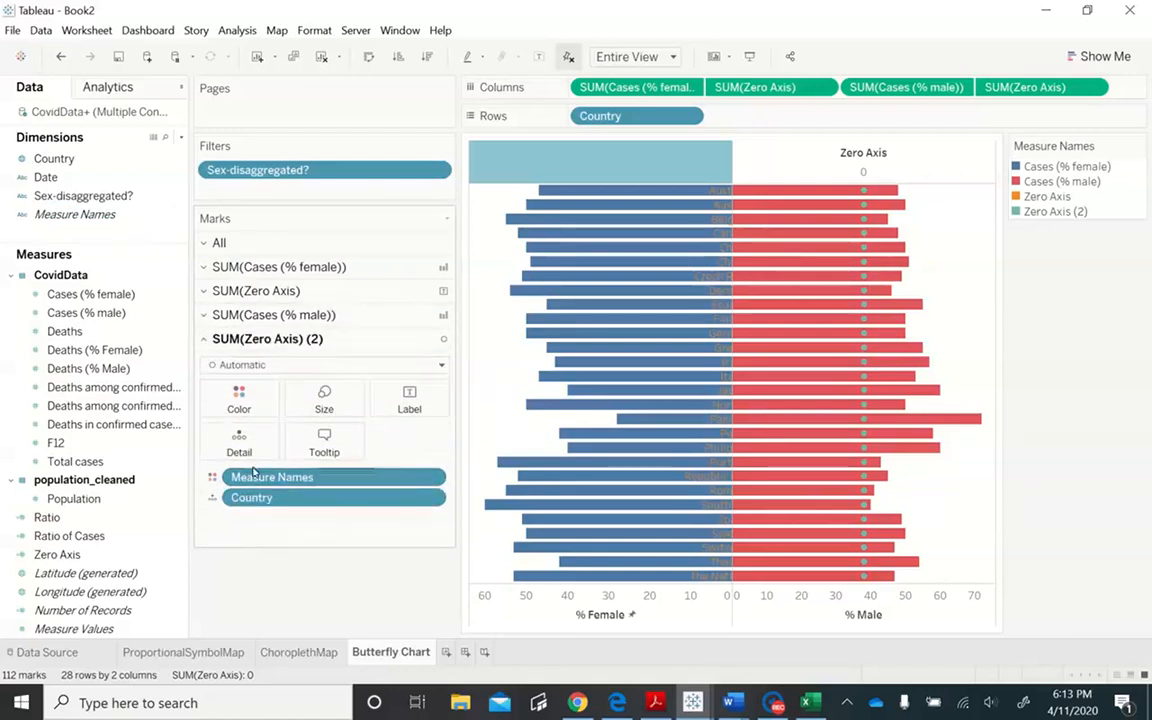
pyautogui.moveTo(272, 500); pyautogui.dragTo(410, 400)
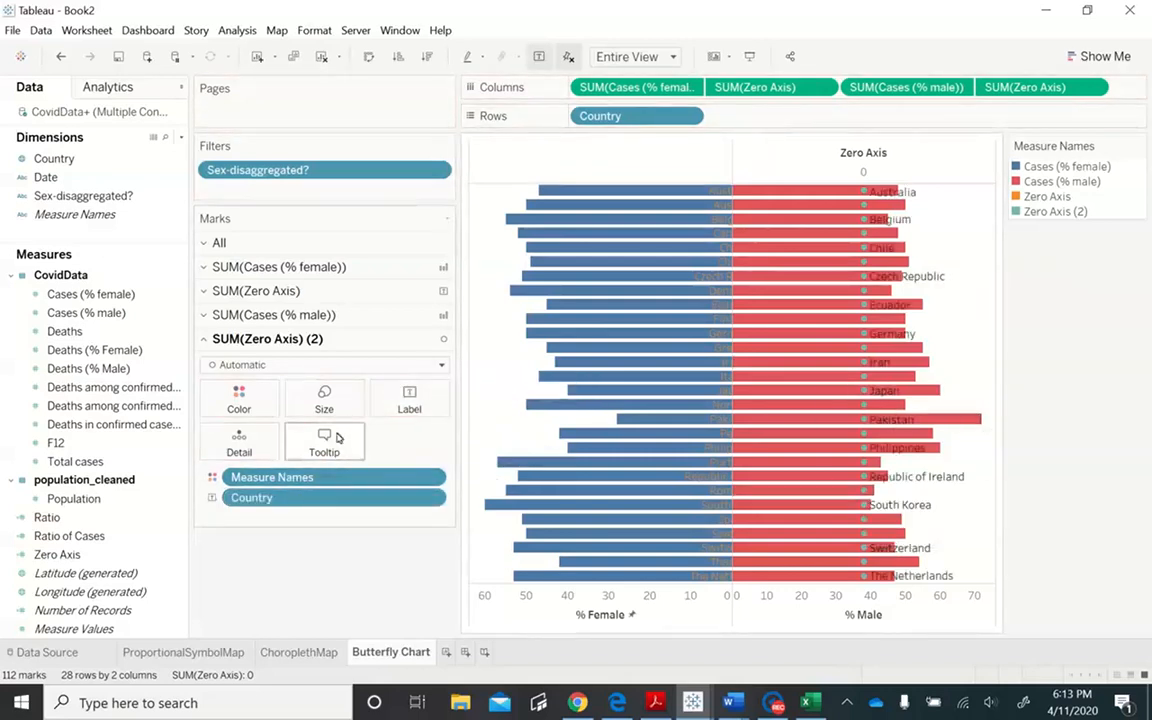
pyautogui.click(321, 368)
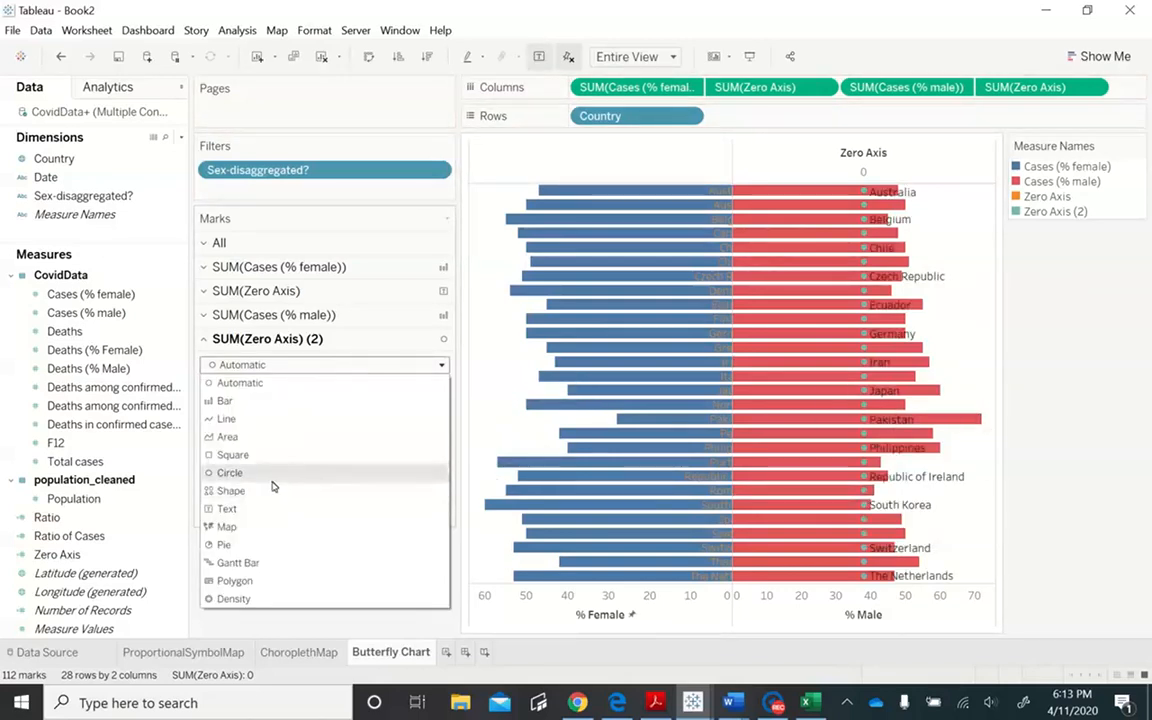
pyautogui.click(265, 512)
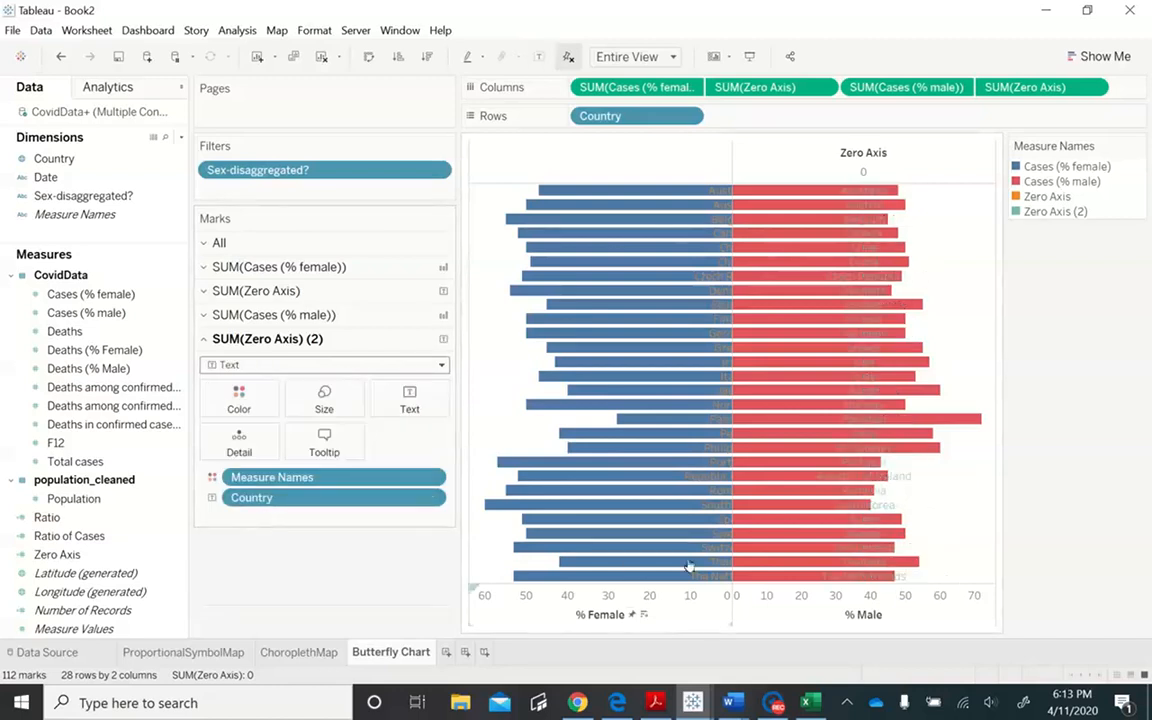
# - Try a fixed start of 0 with an automatic end on the male-side Zero Axis, and restore its automatic range
pyautogui.rightClick(870, 179)
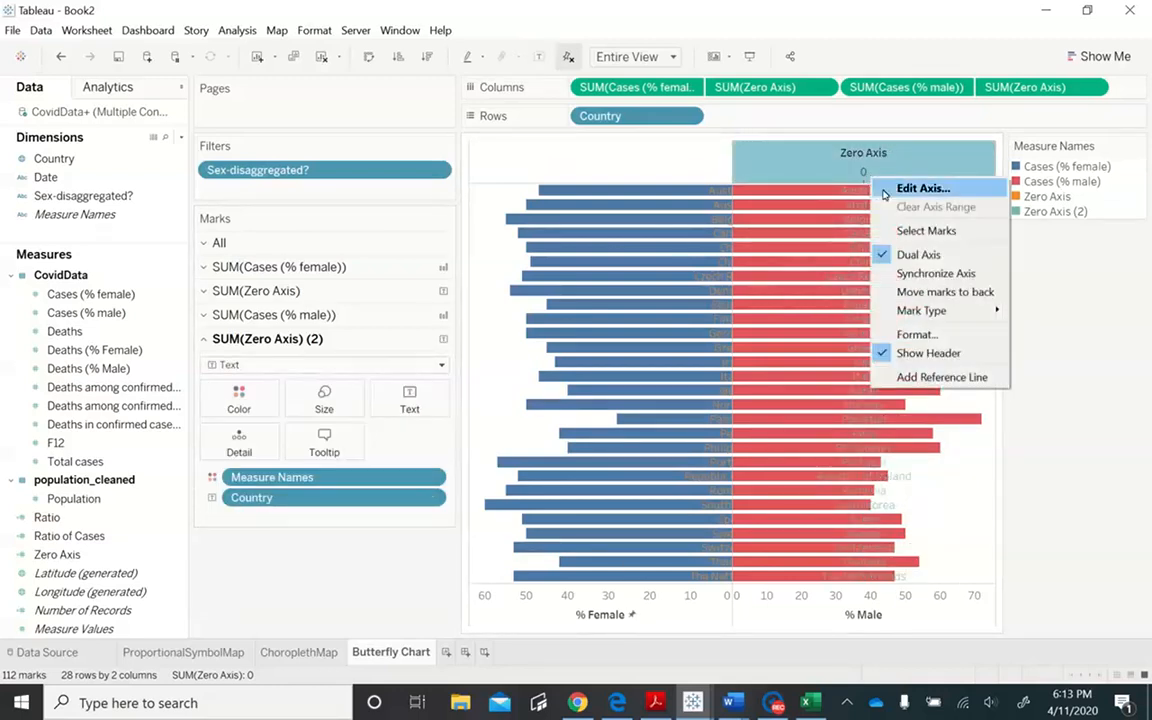
pyautogui.click(888, 189)
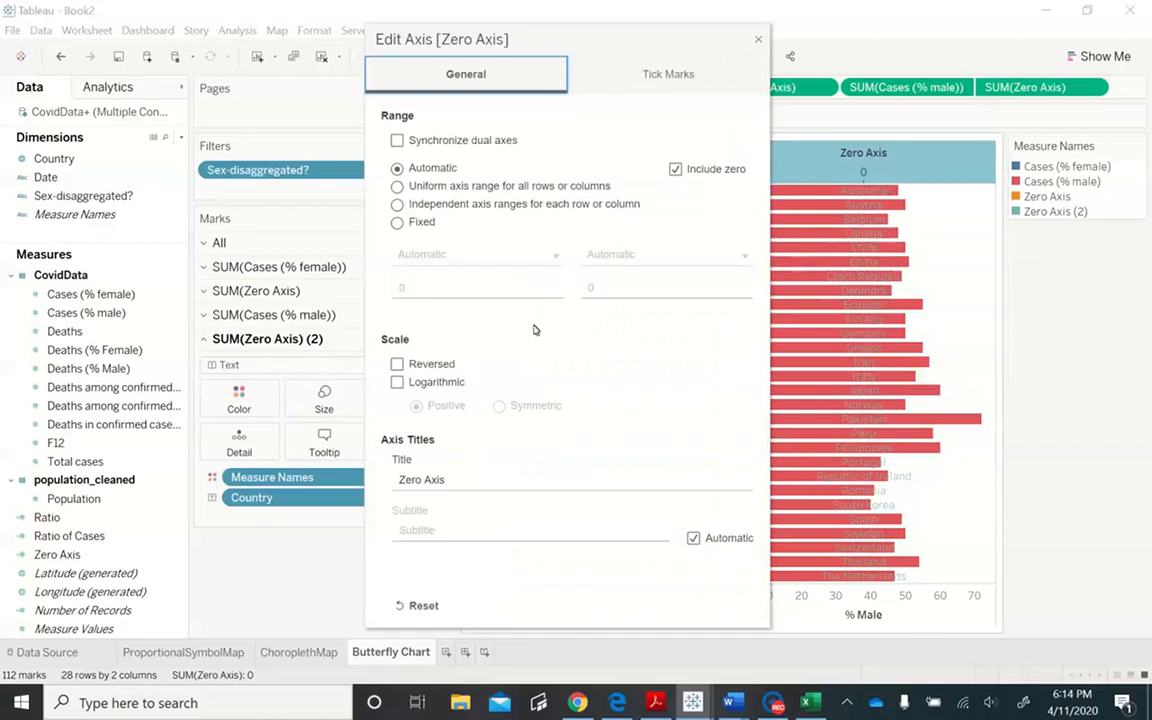
pyautogui.click(419, 230)
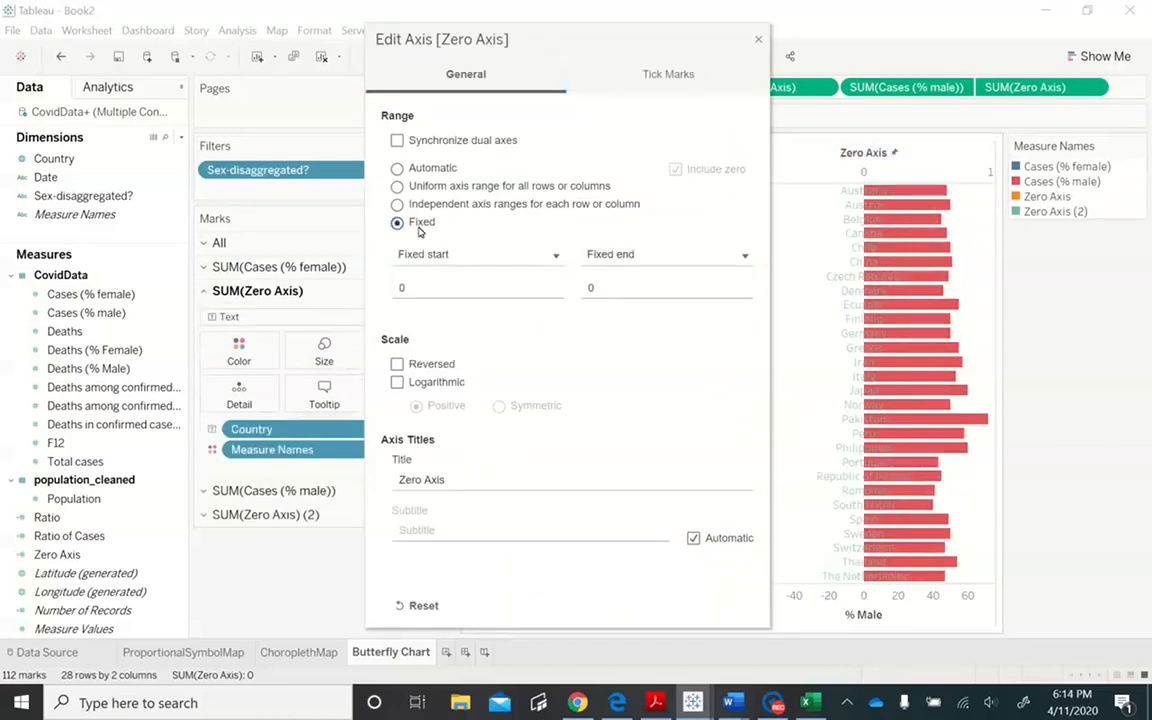
pyautogui.click(658, 255)
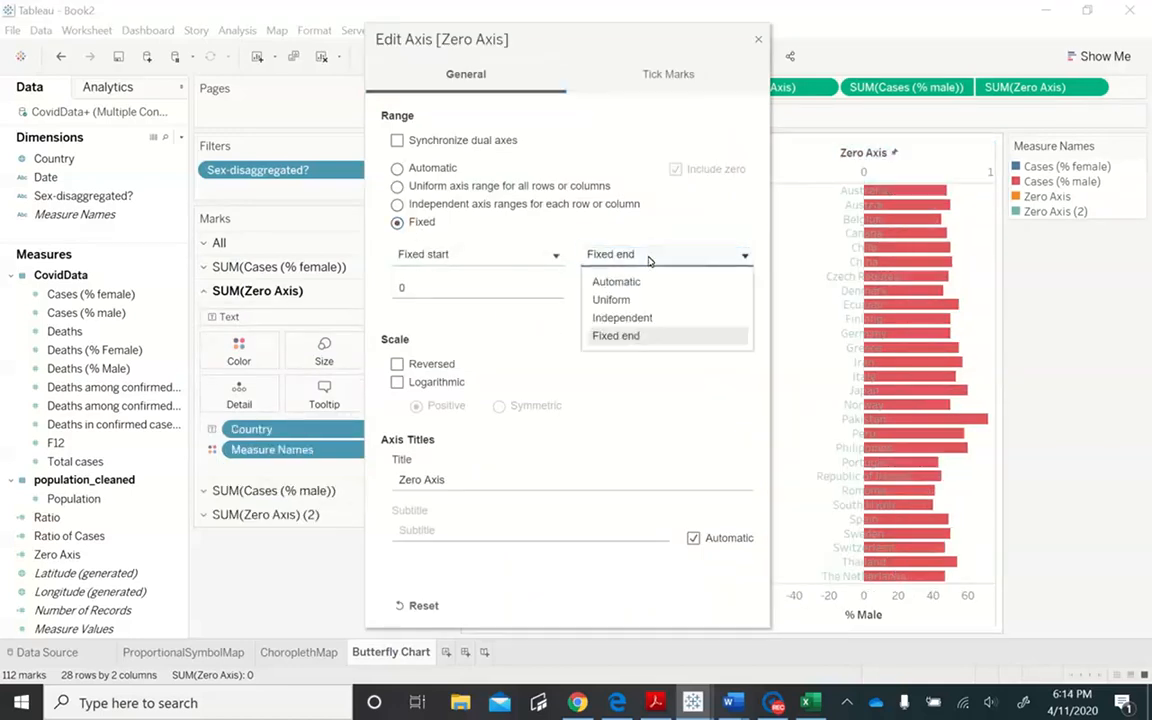
pyautogui.click(659, 283)
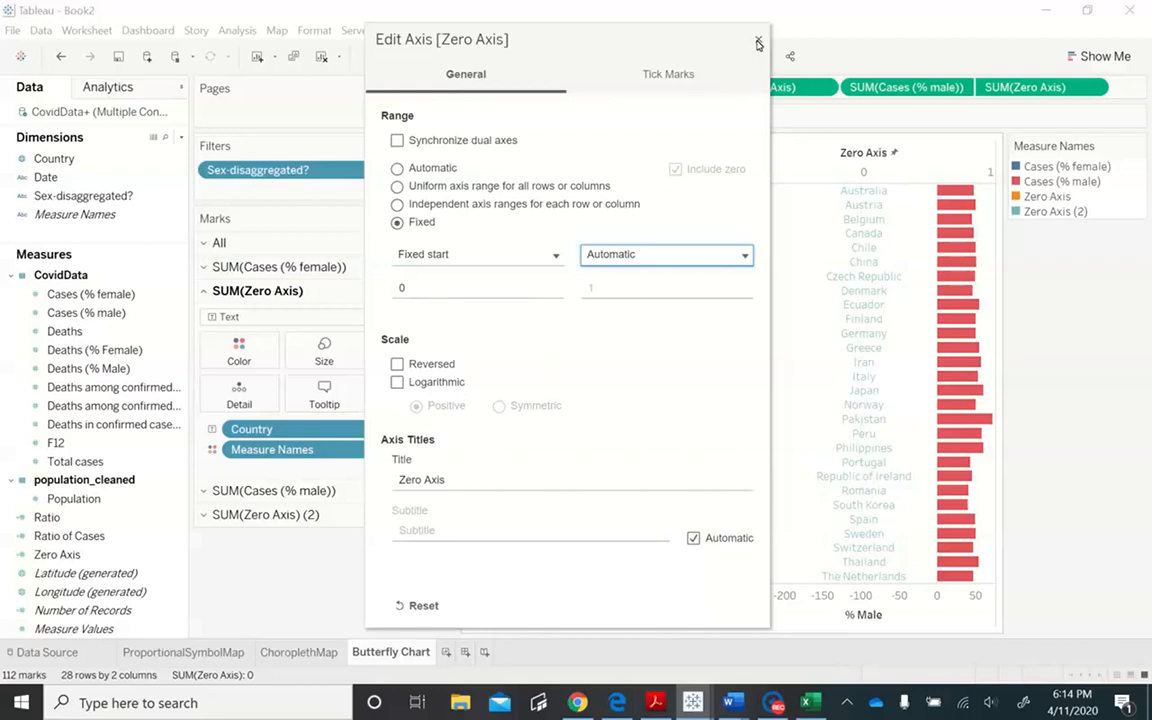
pyautogui.click(398, 168)
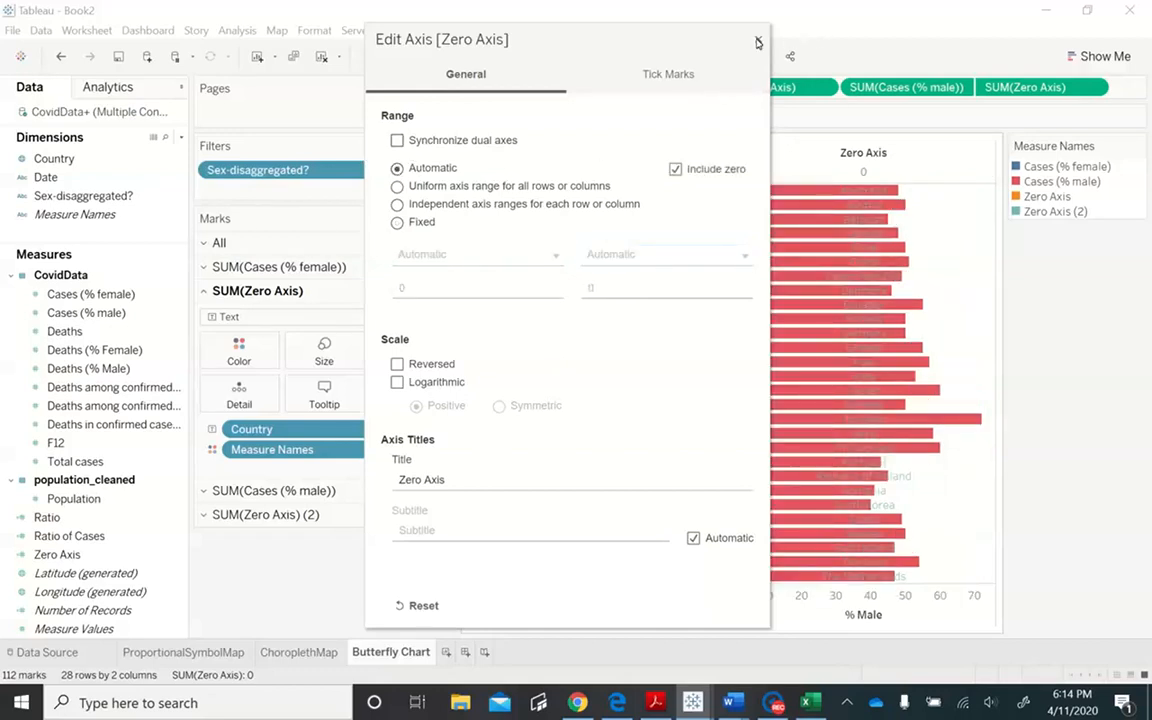
pyautogui.click(757, 42)
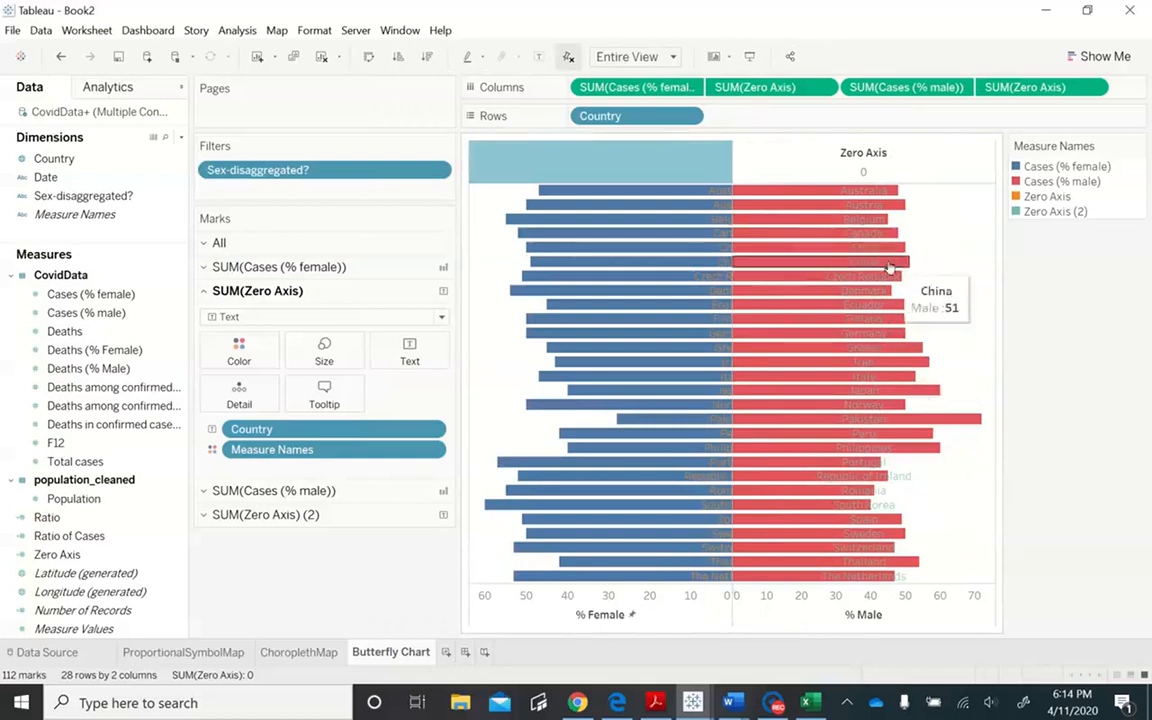
pyautogui.click(896, 166)
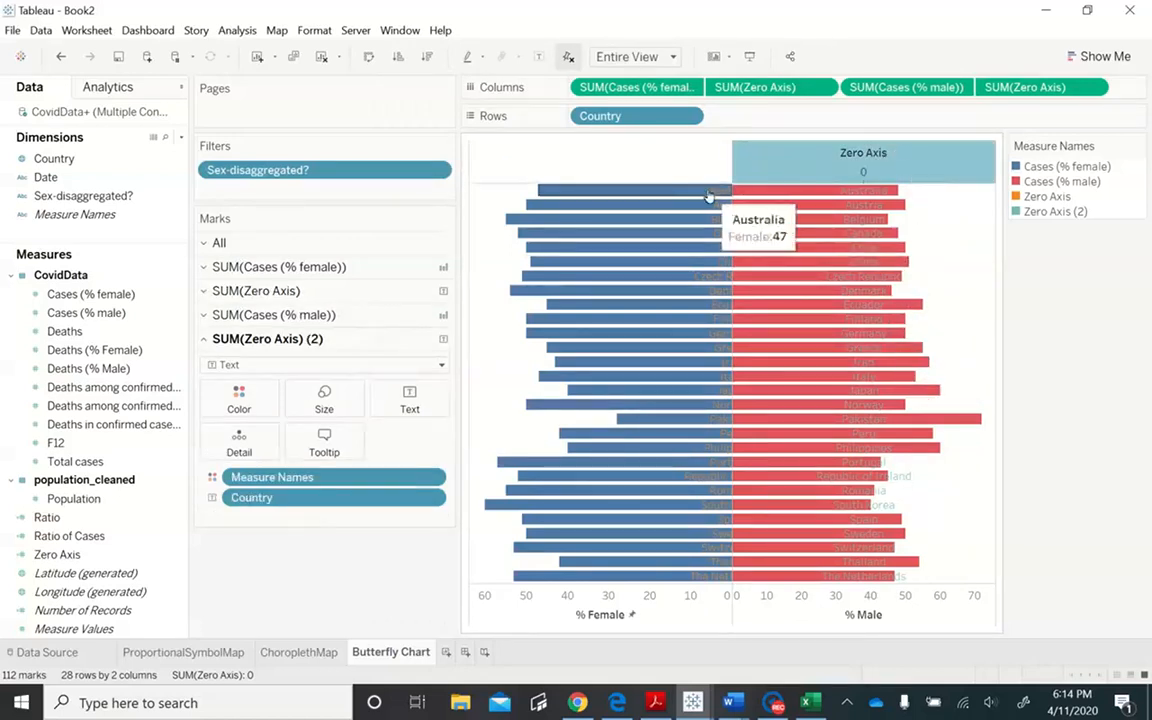
# - Synchronize the Zero Axis above the male bars with the % Male axis
pyautogui.rightClick(808, 174)
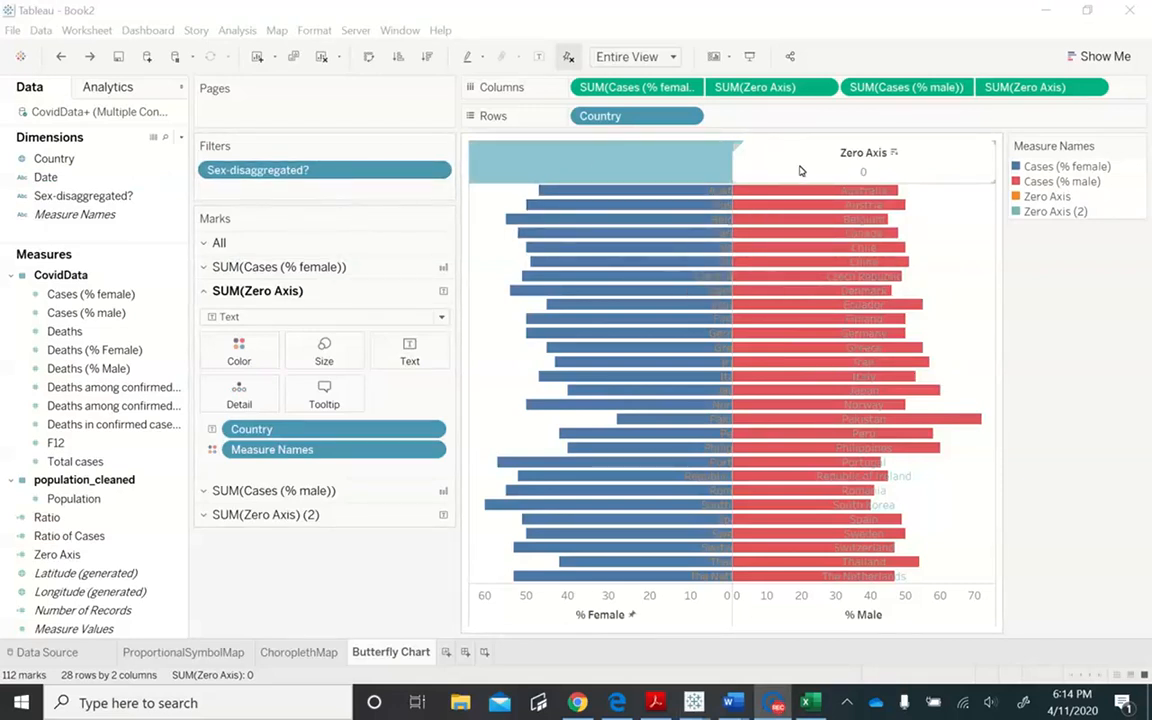
pyautogui.click(839, 171)
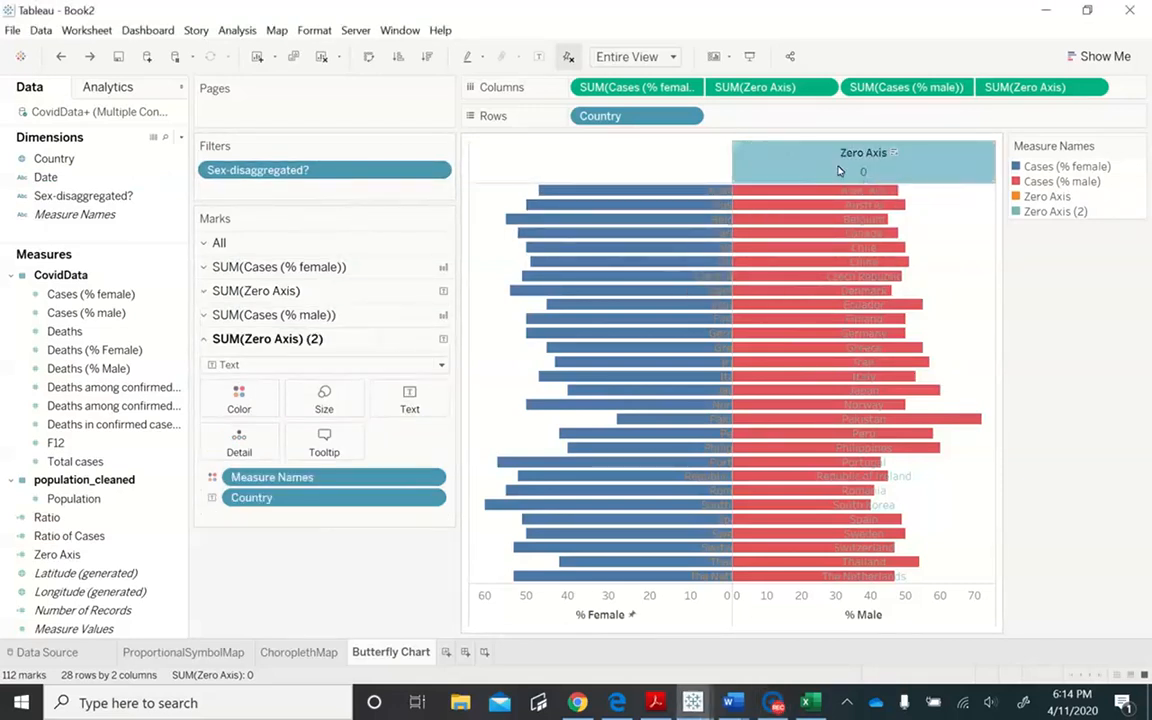
pyautogui.rightClick(839, 171)
pyautogui.click(877, 265)
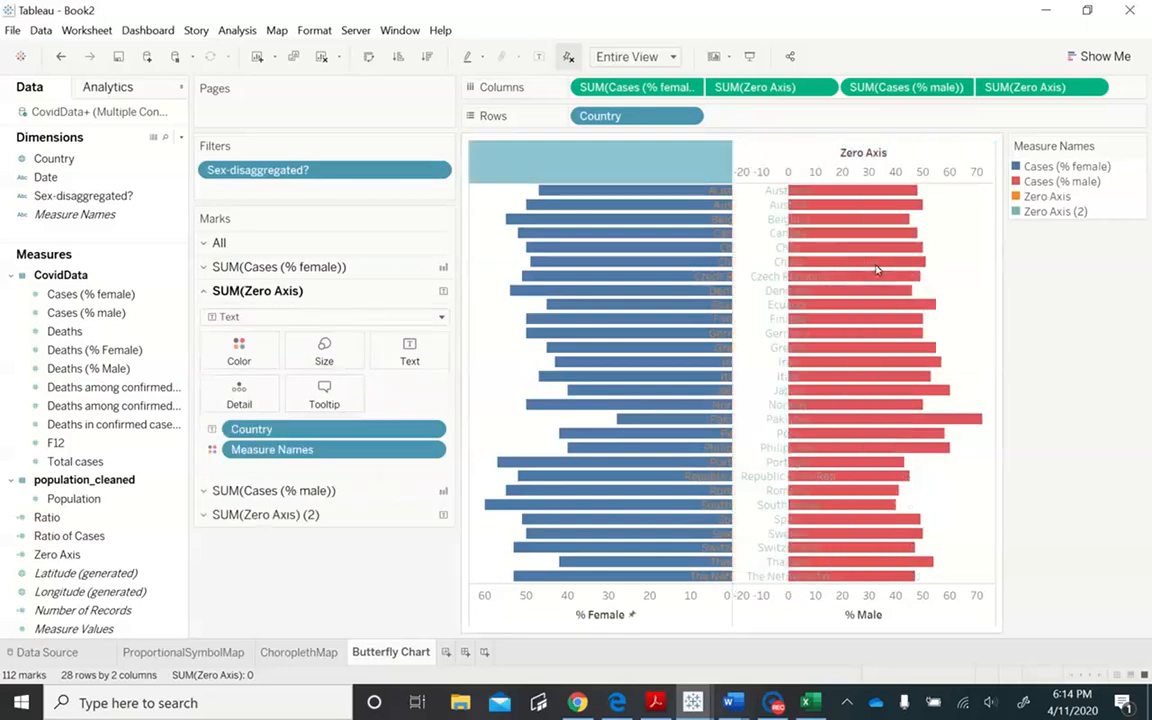
# - Give the male-side Zero Axis a fixed range starting at 0 and ending at 77
pyautogui.rightClick(790, 153)
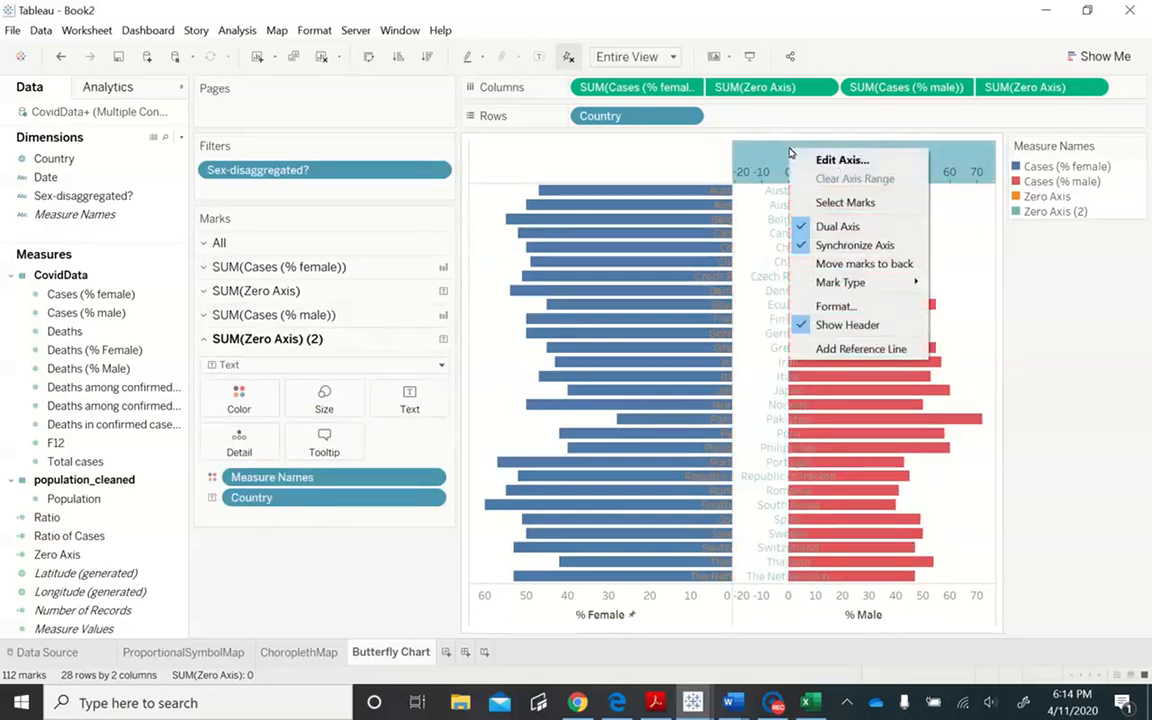
pyautogui.click(840, 160)
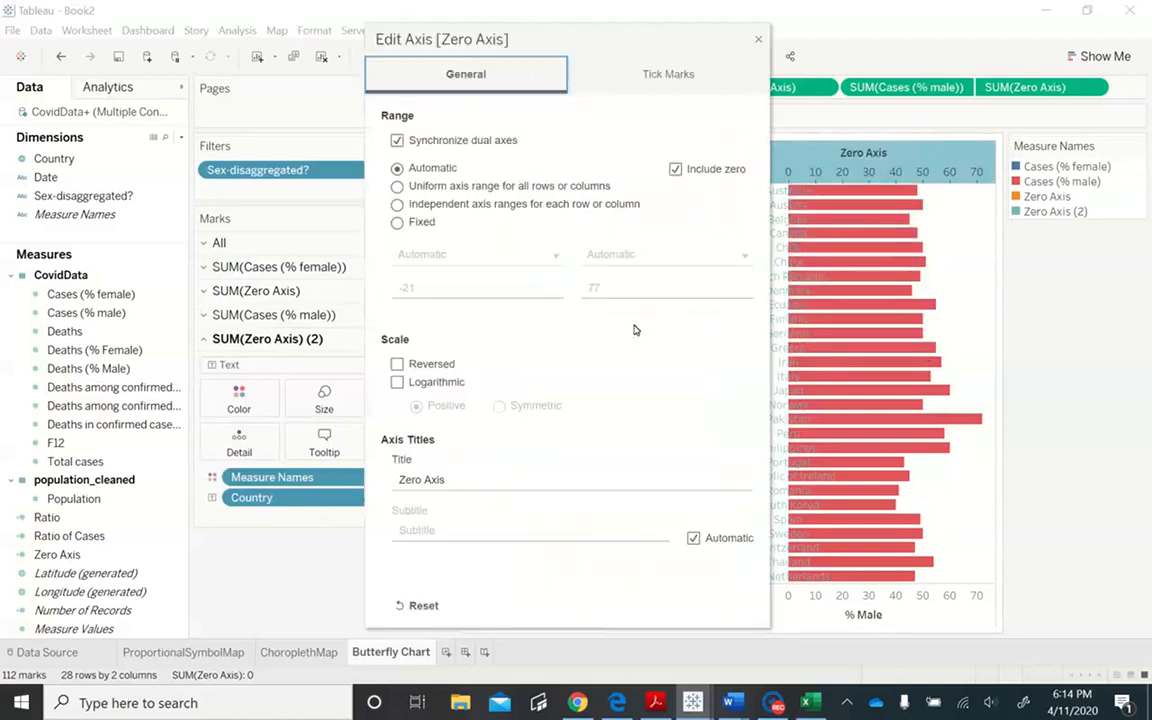
pyautogui.click(397, 222)
pyautogui.click(428, 289)
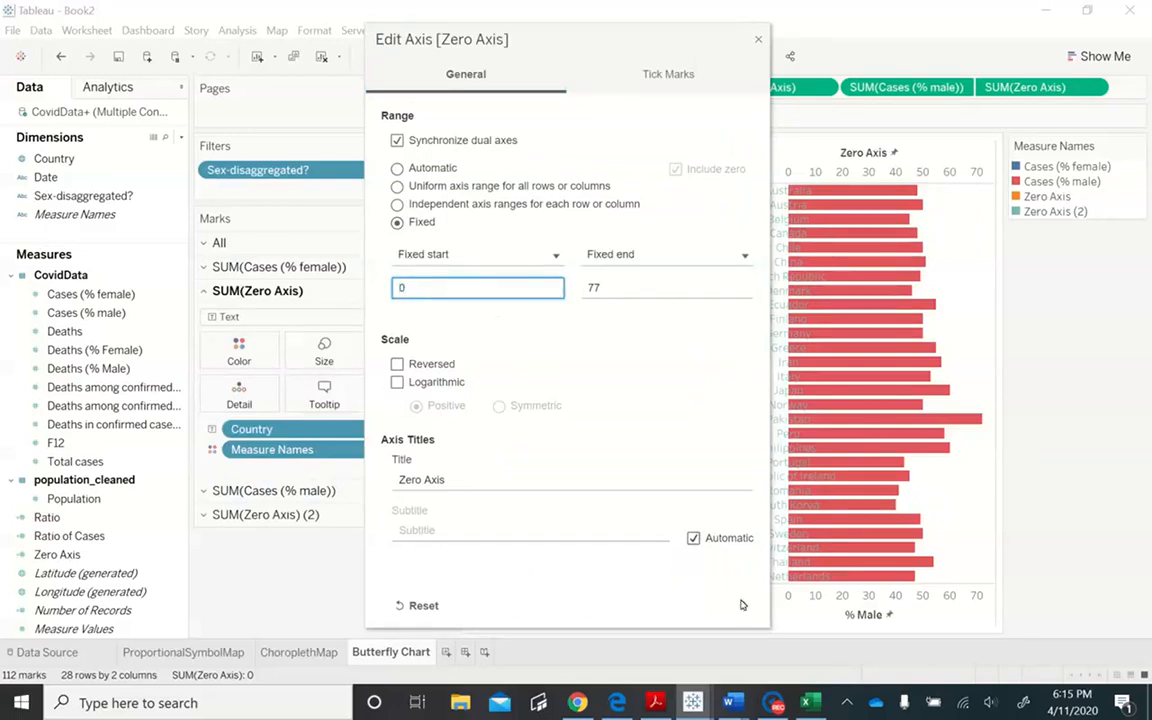
pyautogui.moveTo(743, 44); pyautogui.dragTo(537, 87)
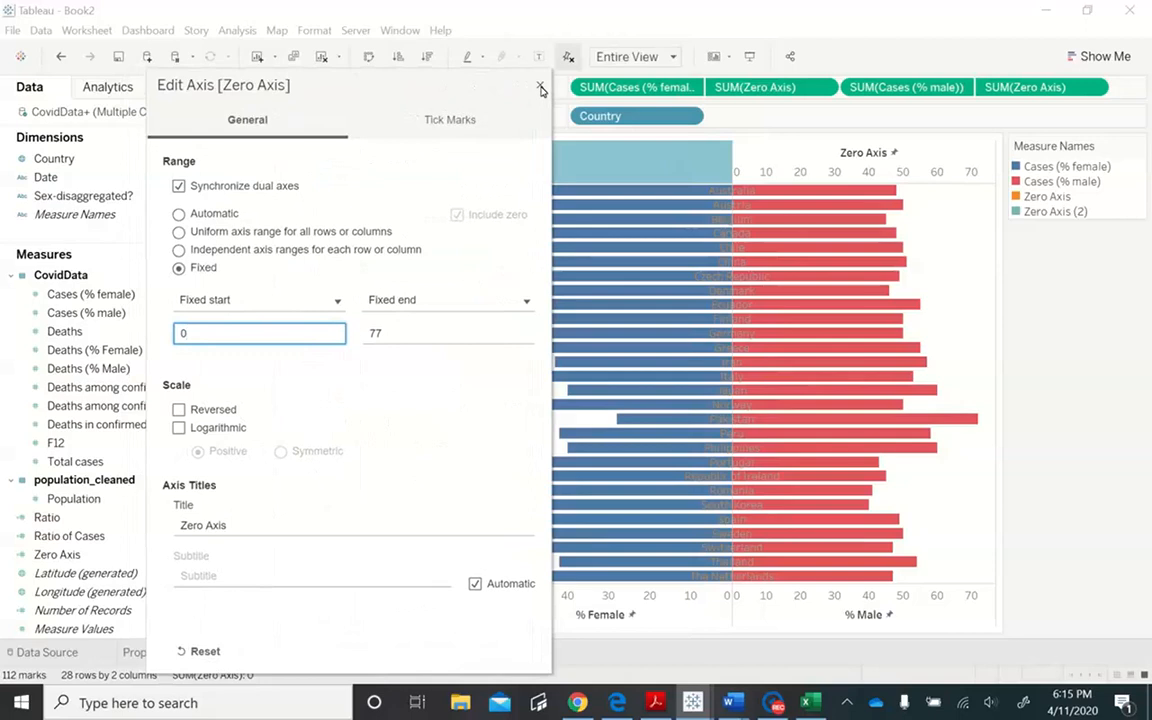
pyautogui.click(540, 88)
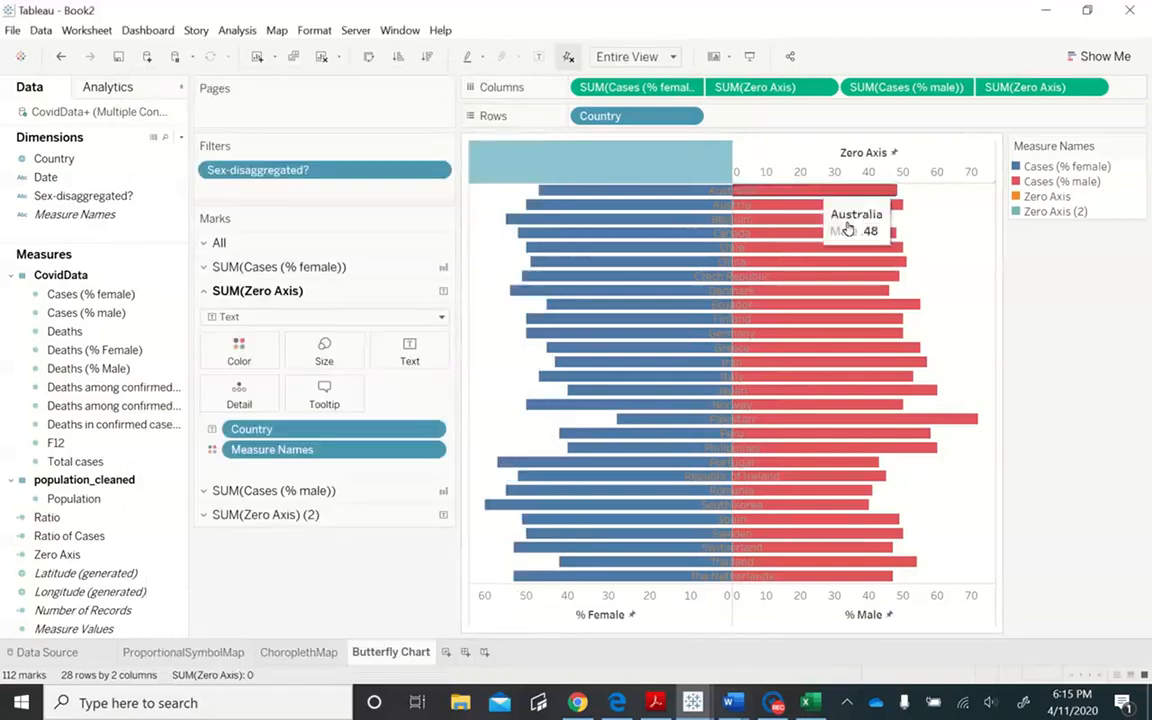
# - Clear the axis title of the Zero Axis above the male bars
pyautogui.rightClick(807, 154)
pyautogui.click(826, 161)
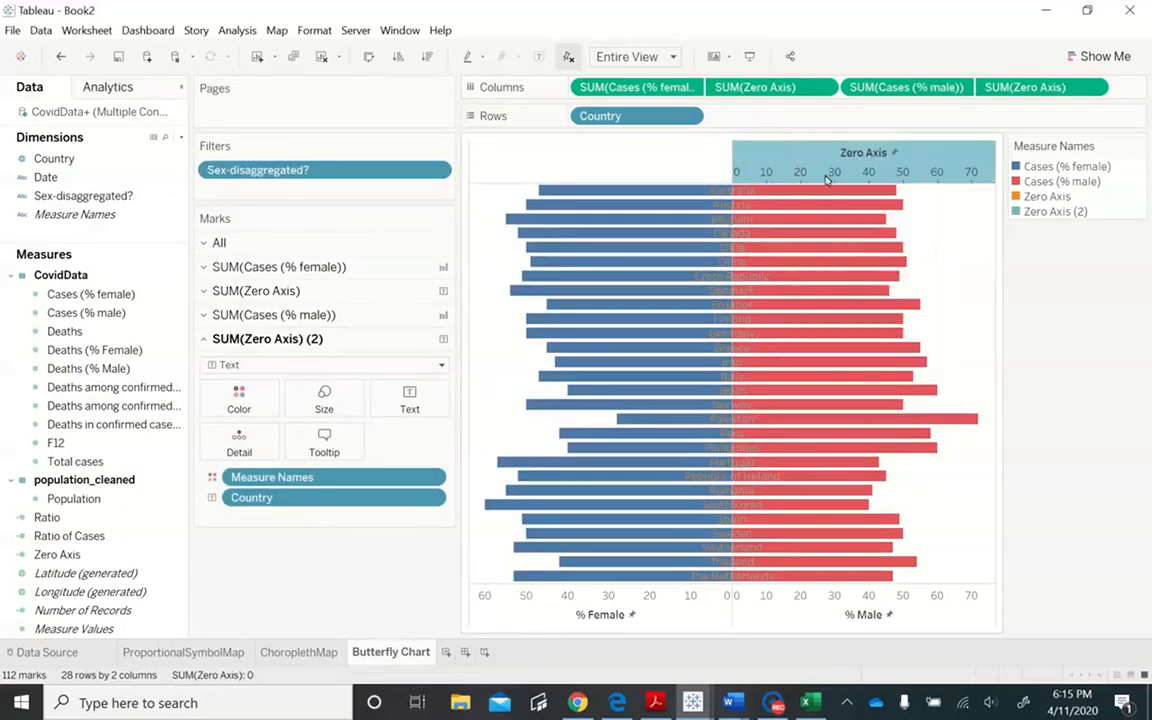
pyautogui.click(449, 480)
pyautogui.hotkey('ctrl', 'a')
pyautogui.press('BackSpace')
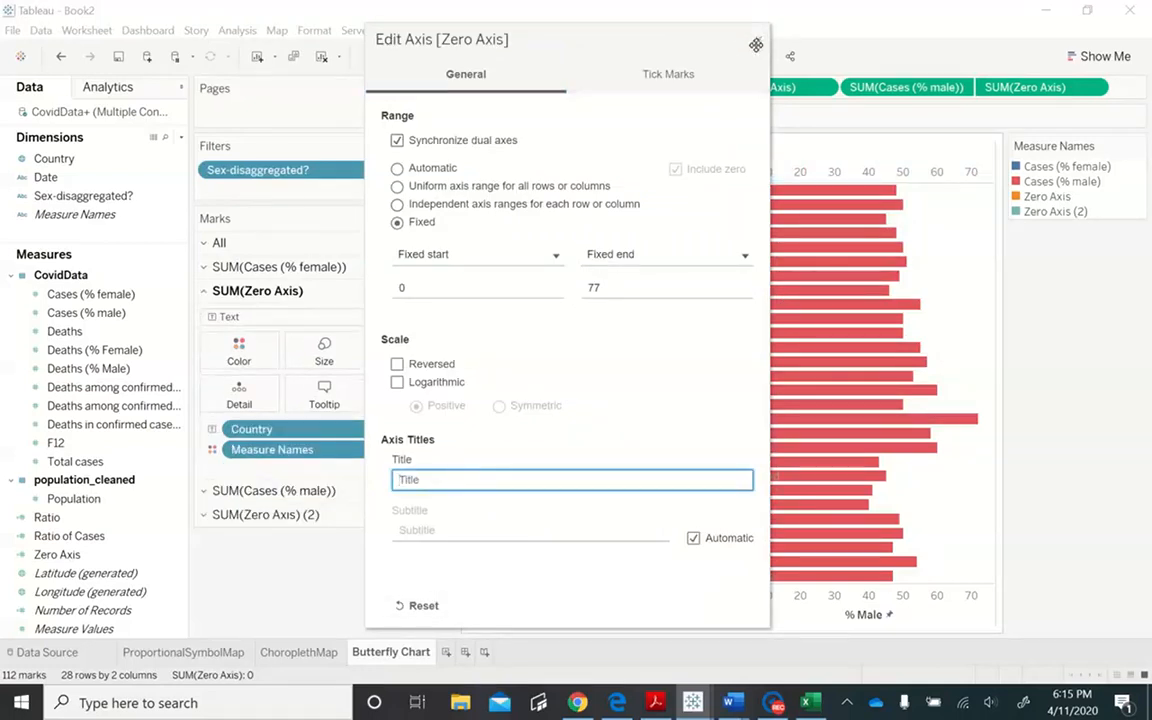
pyautogui.click(757, 42)
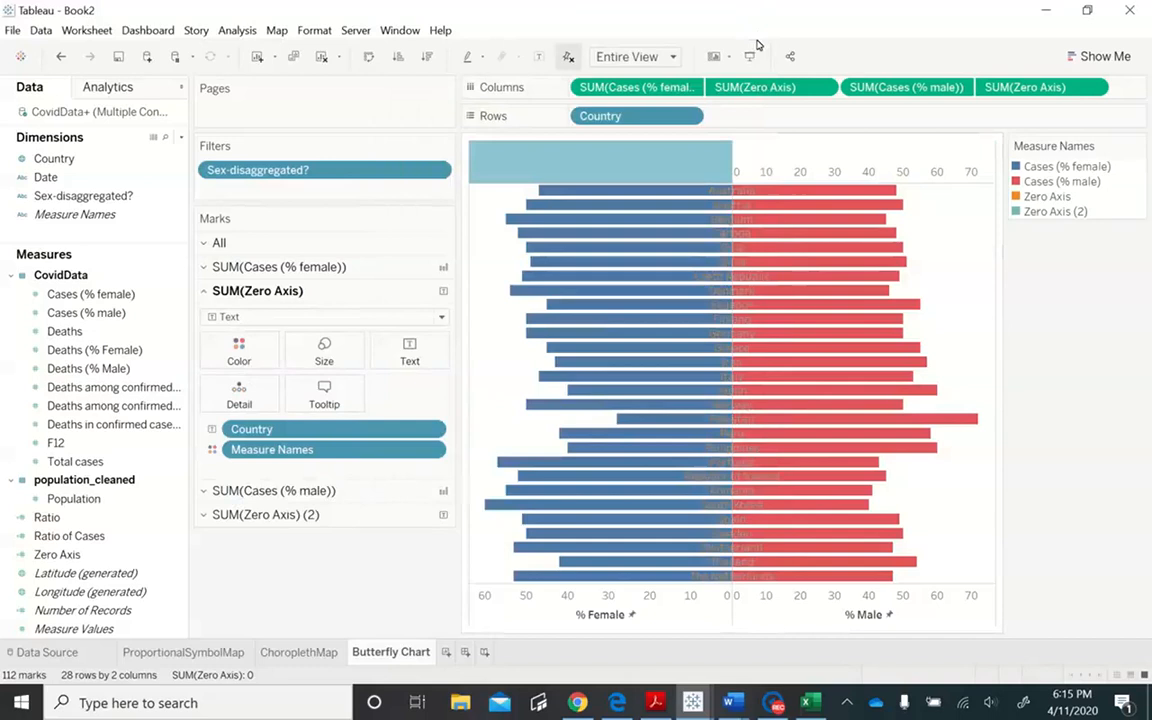
# - Set the male-side Zero Axis major tick marks to None and hide the Zero Axis header above the bars
pyautogui.click(767, 166)
pyautogui.doubleClick(767, 166)
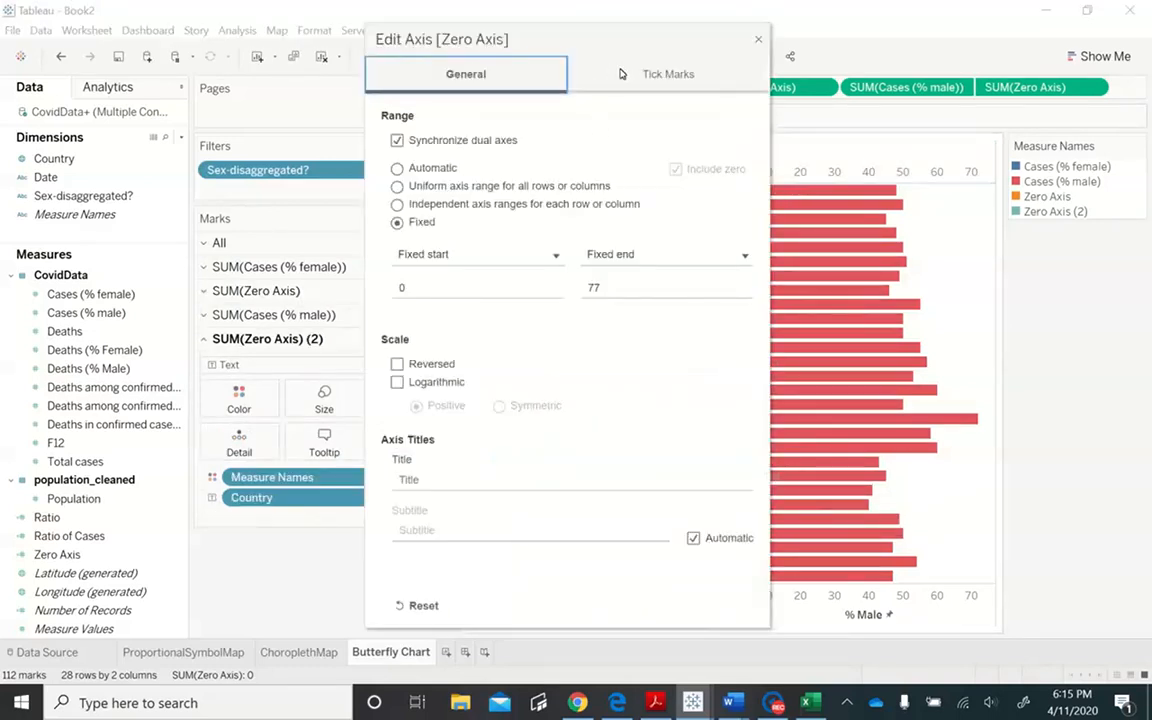
pyautogui.click(668, 74)
pyautogui.click(397, 176)
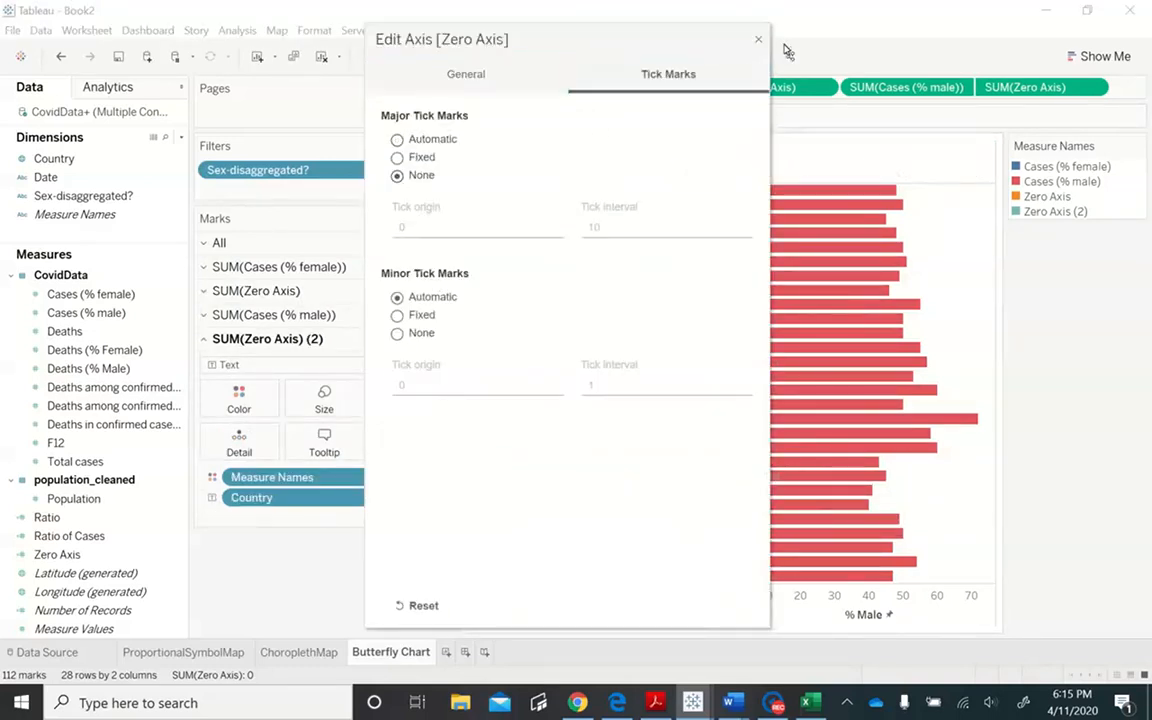
pyautogui.click(757, 42)
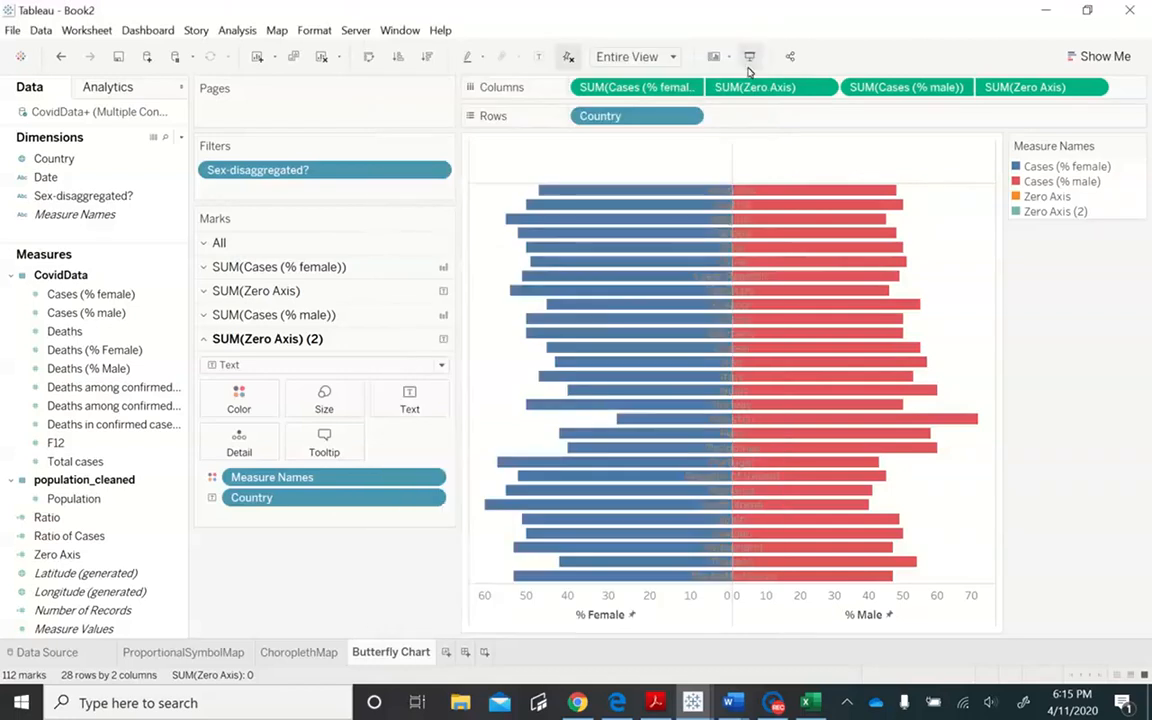
pyautogui.rightClick(695, 150)
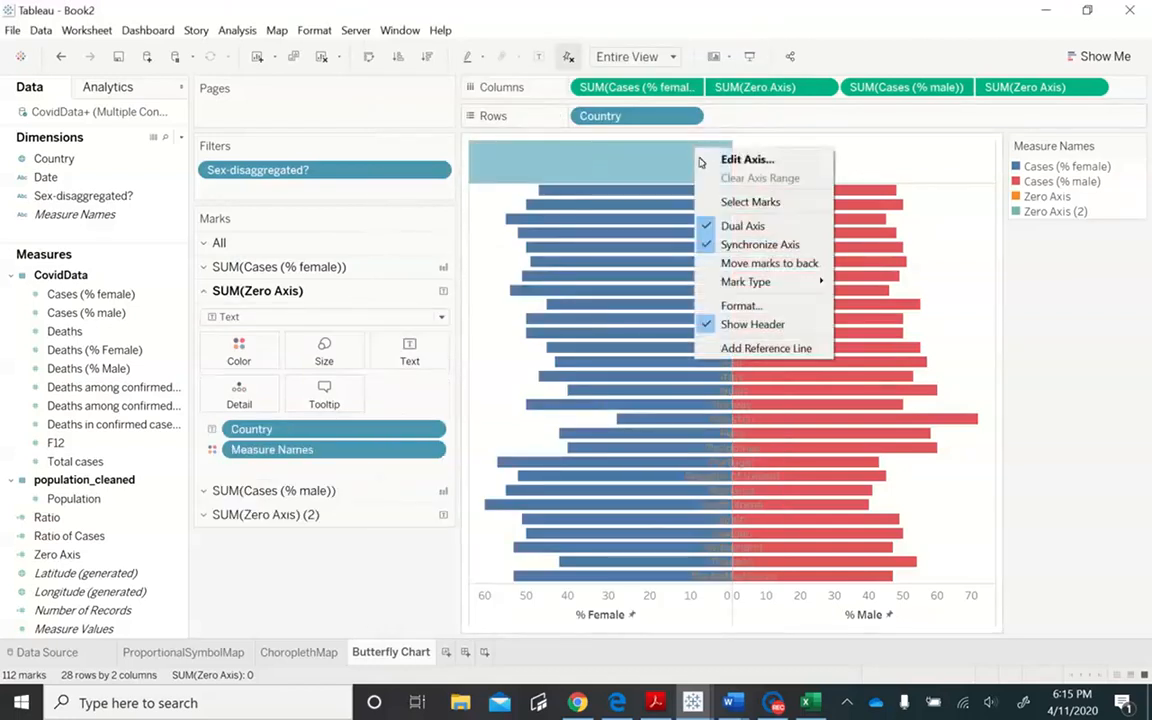
pyautogui.click(727, 325)
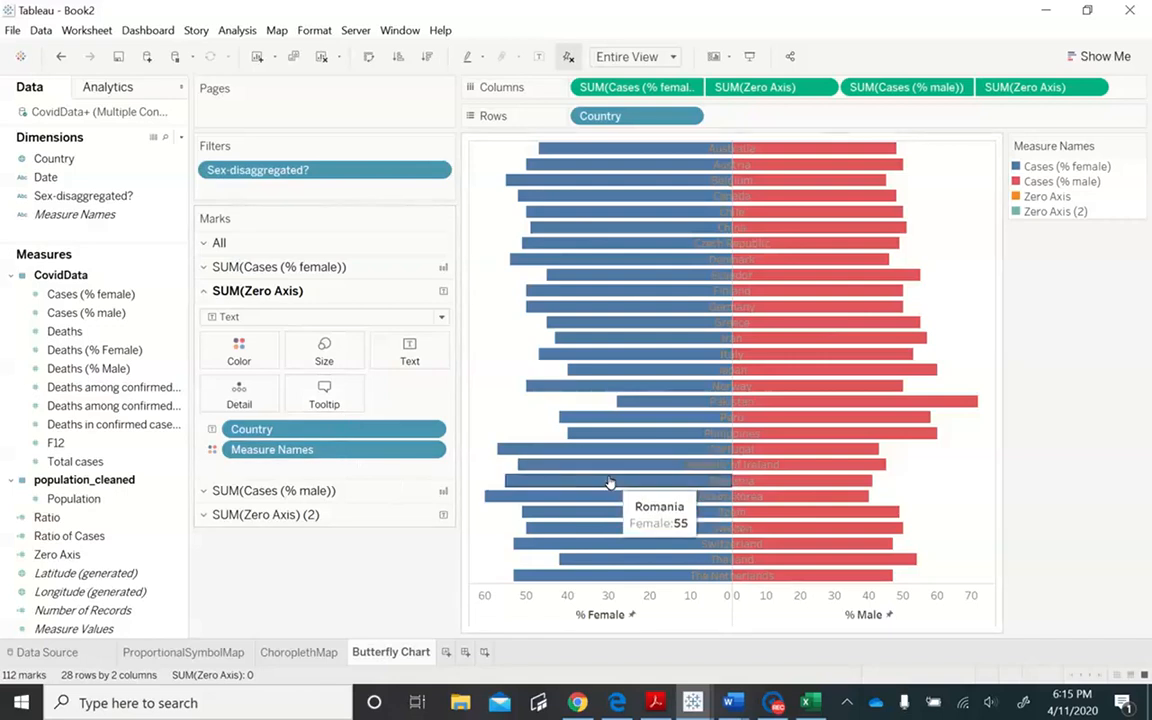
# - Switch to the Lab4_Final workbook, examine its butterfly chart and Dashboard 1, and return to Book2
pyautogui.moveTo(686, 703)
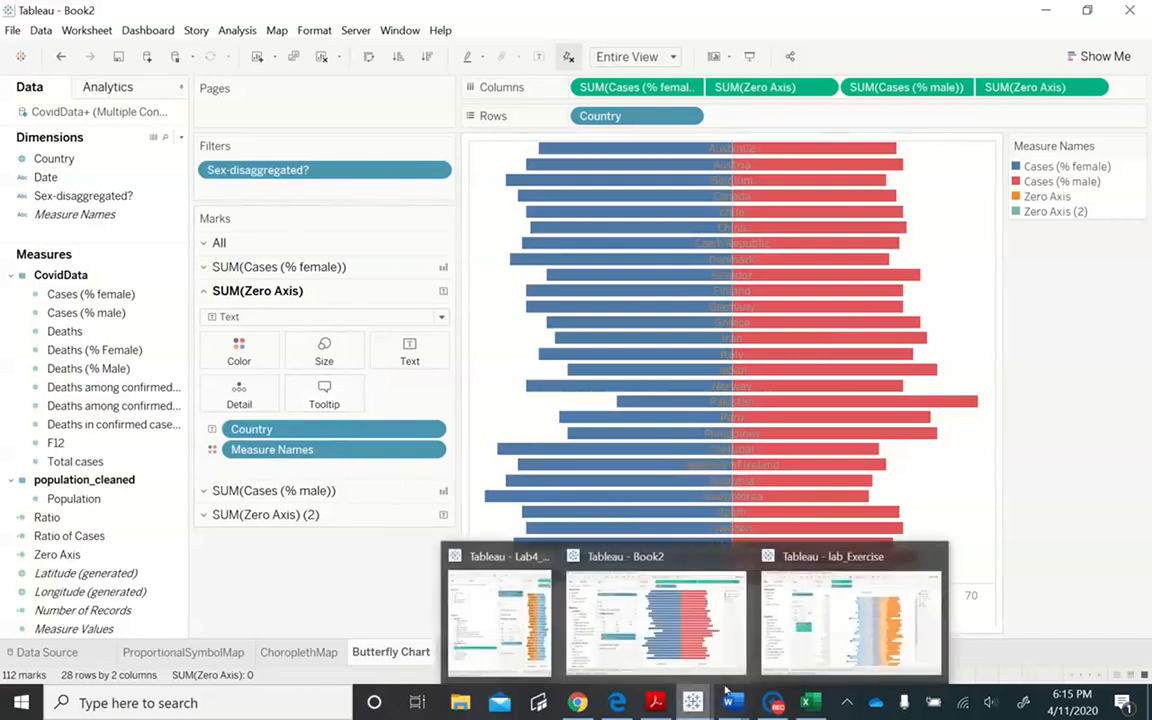
pyautogui.click(856, 655)
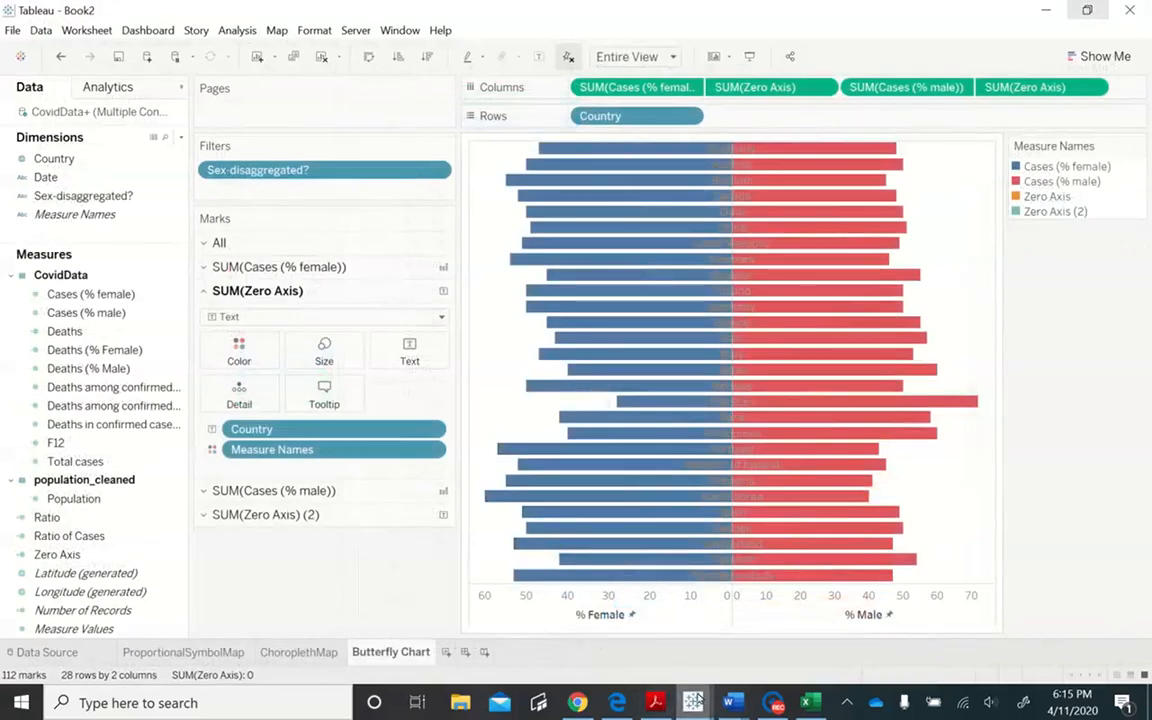
pyautogui.moveTo(690, 692)
pyautogui.click(625, 624)
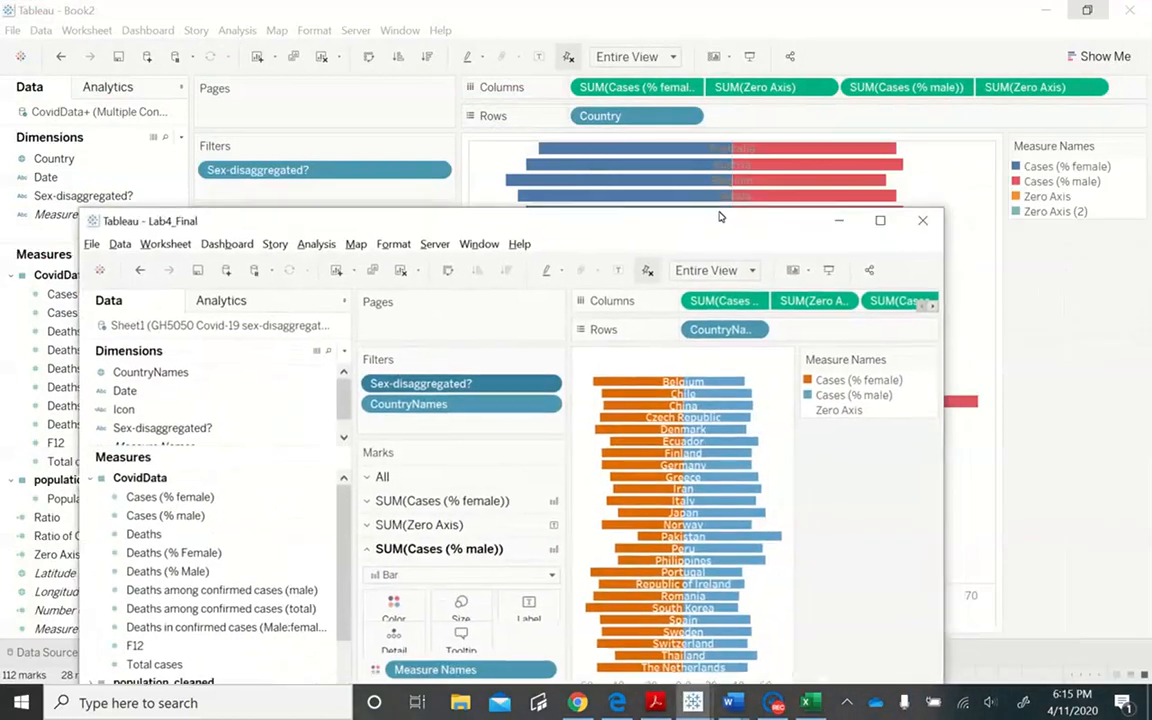
pyautogui.click(882, 217)
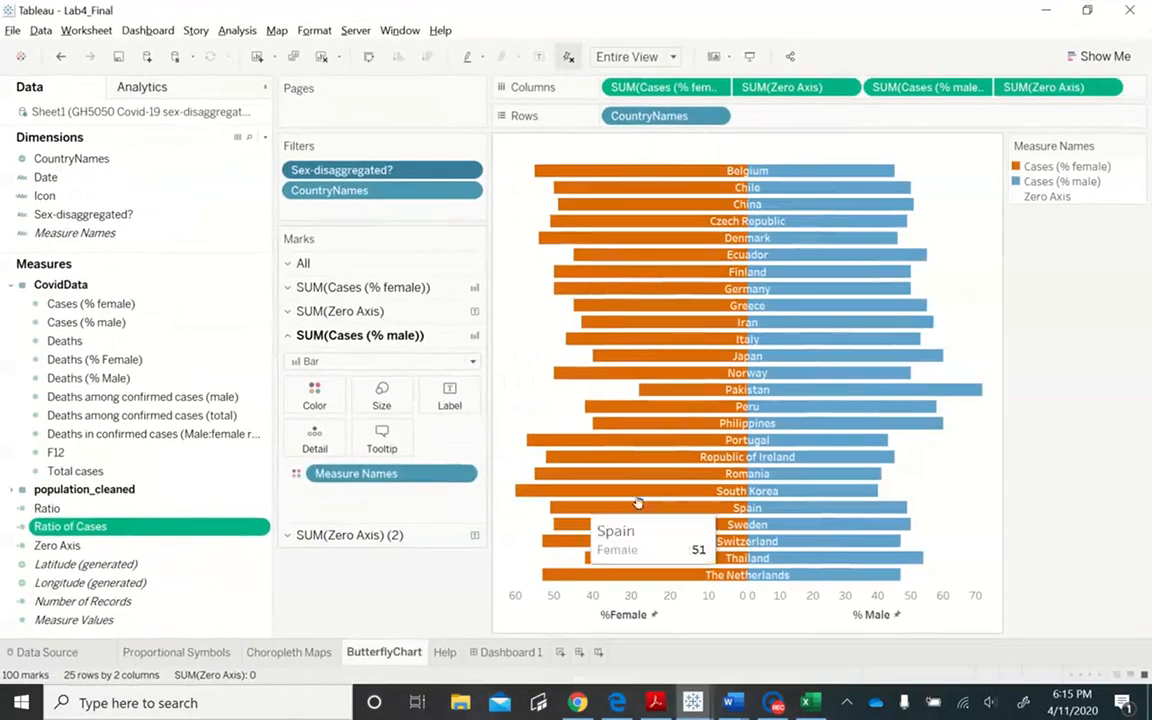
pyautogui.click(510, 652)
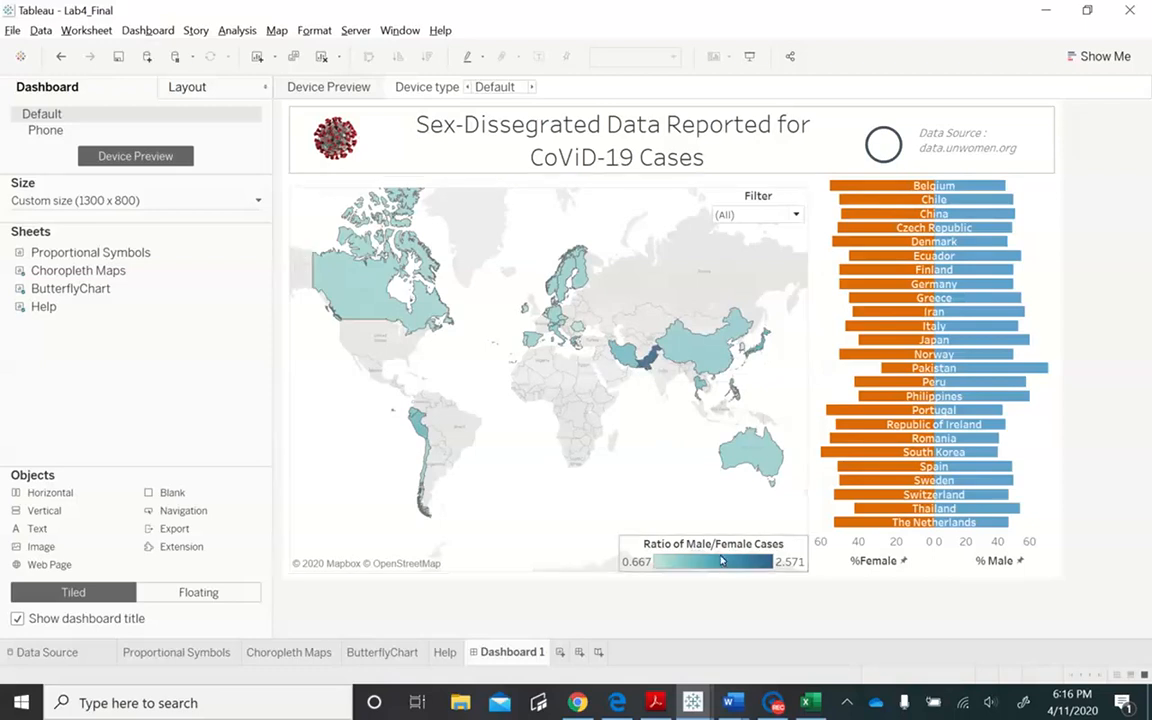
pyautogui.click(1045, 10)
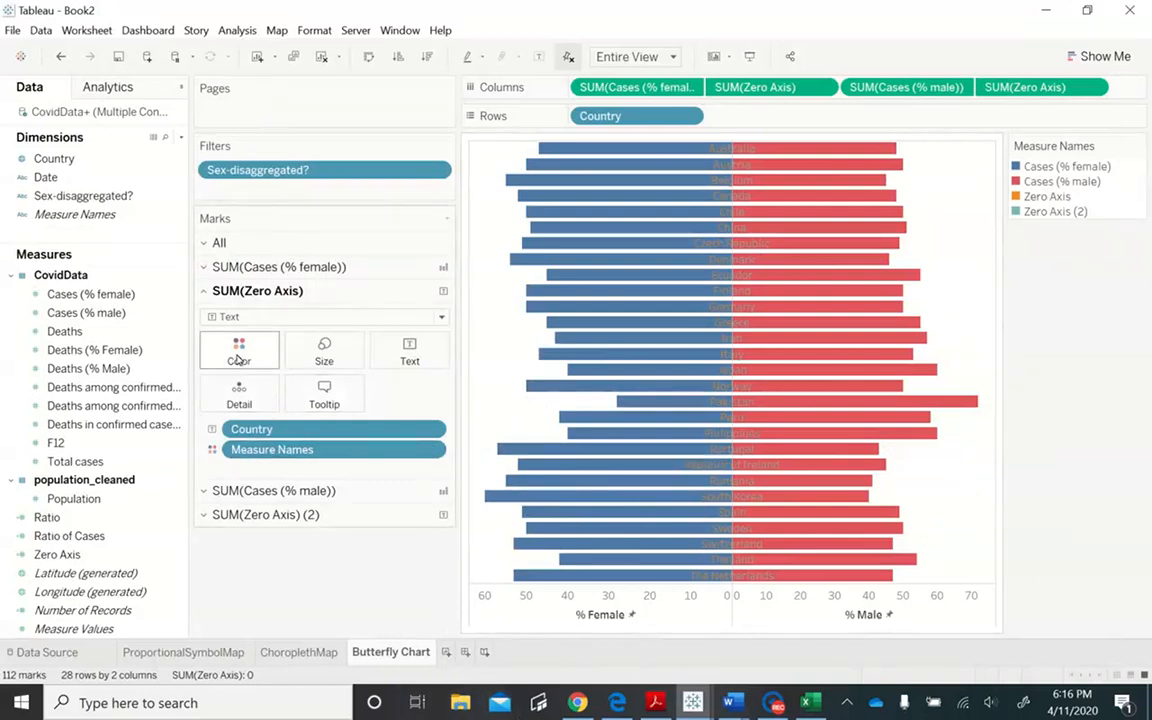
# - Choose the Color Blind palette for the Measure Names colors and assign its bright orange to Cases (% female)
pyautogui.click(206, 267)
pyautogui.click(254, 337)
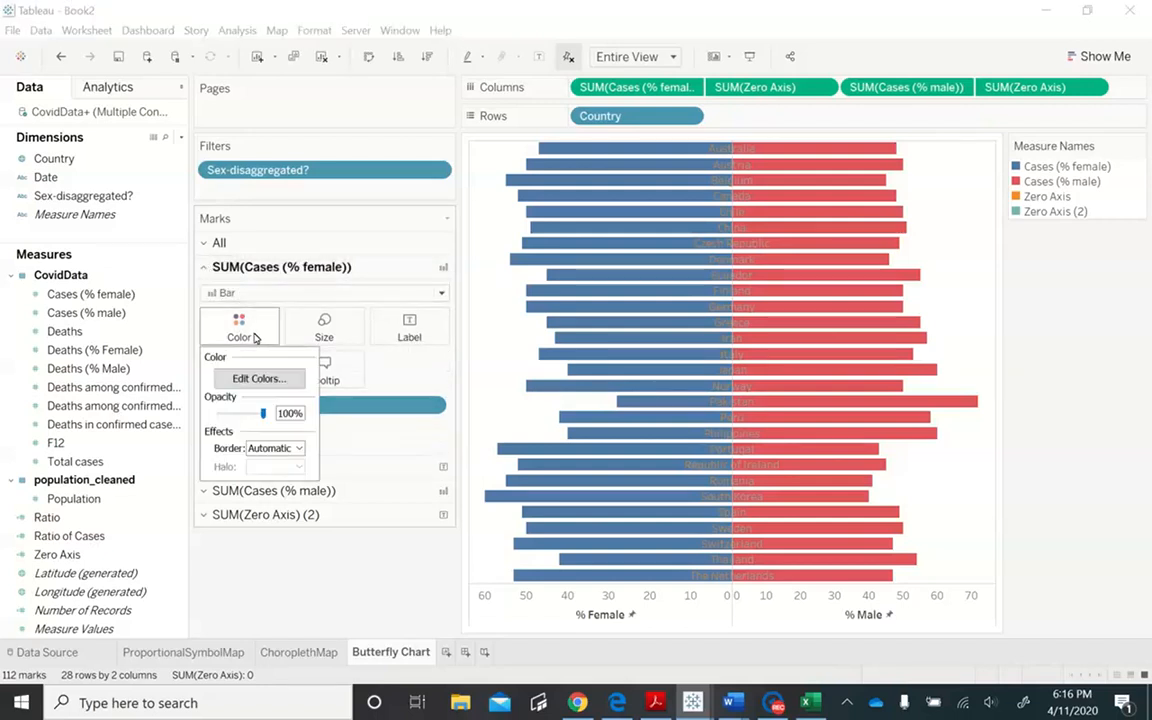
pyautogui.click(259, 378)
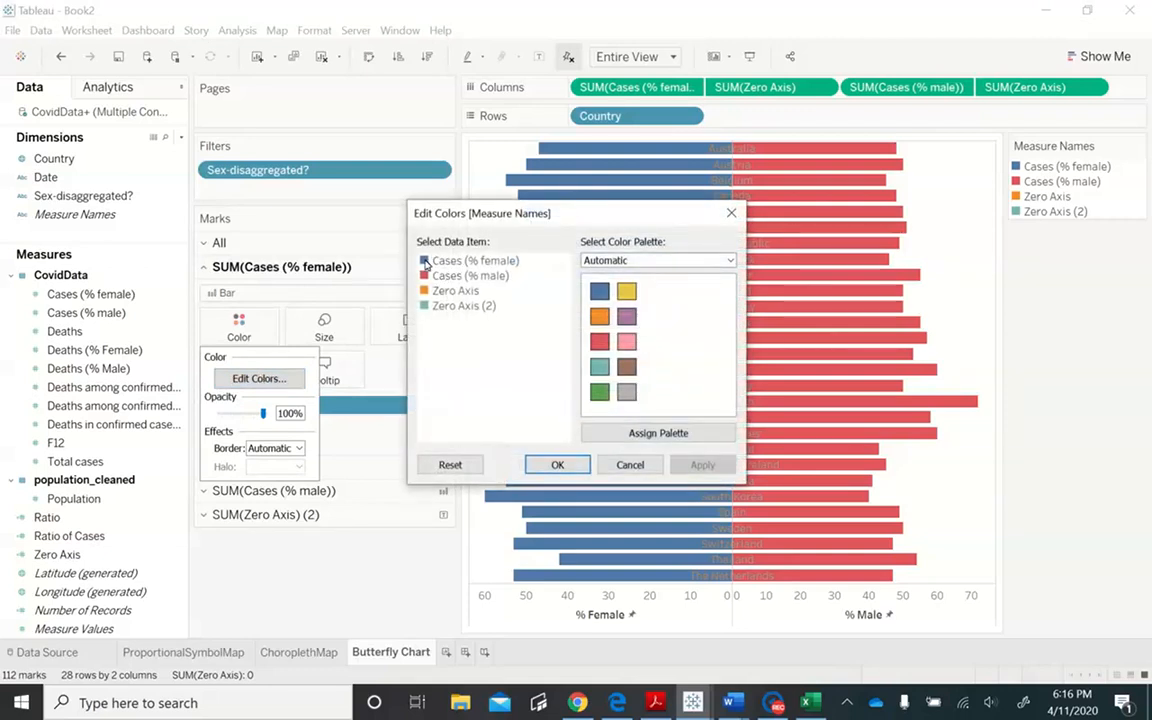
pyautogui.doubleClick(432, 262)
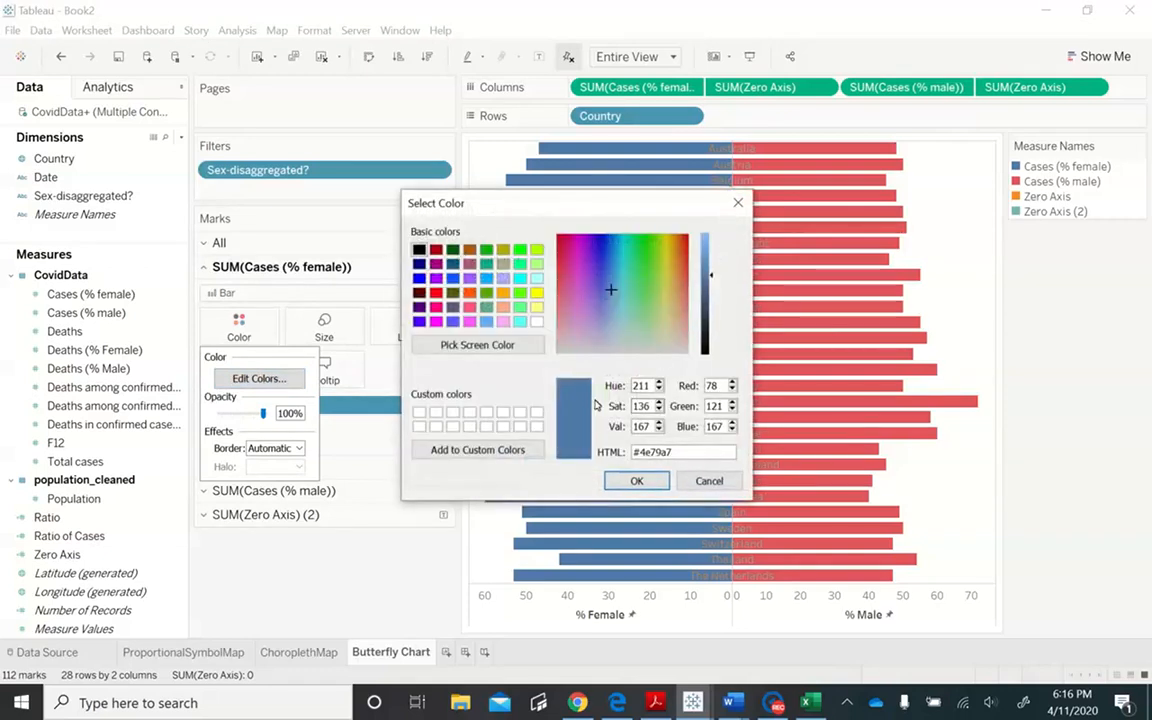
pyautogui.click(738, 202)
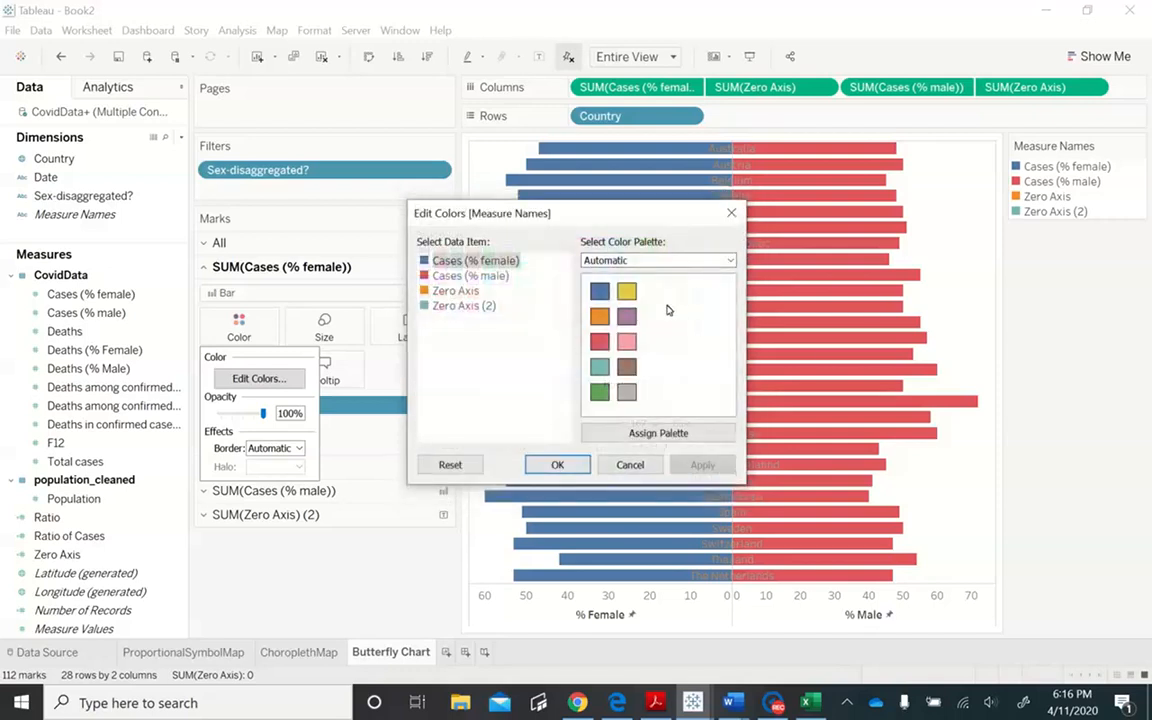
pyautogui.click(684, 263)
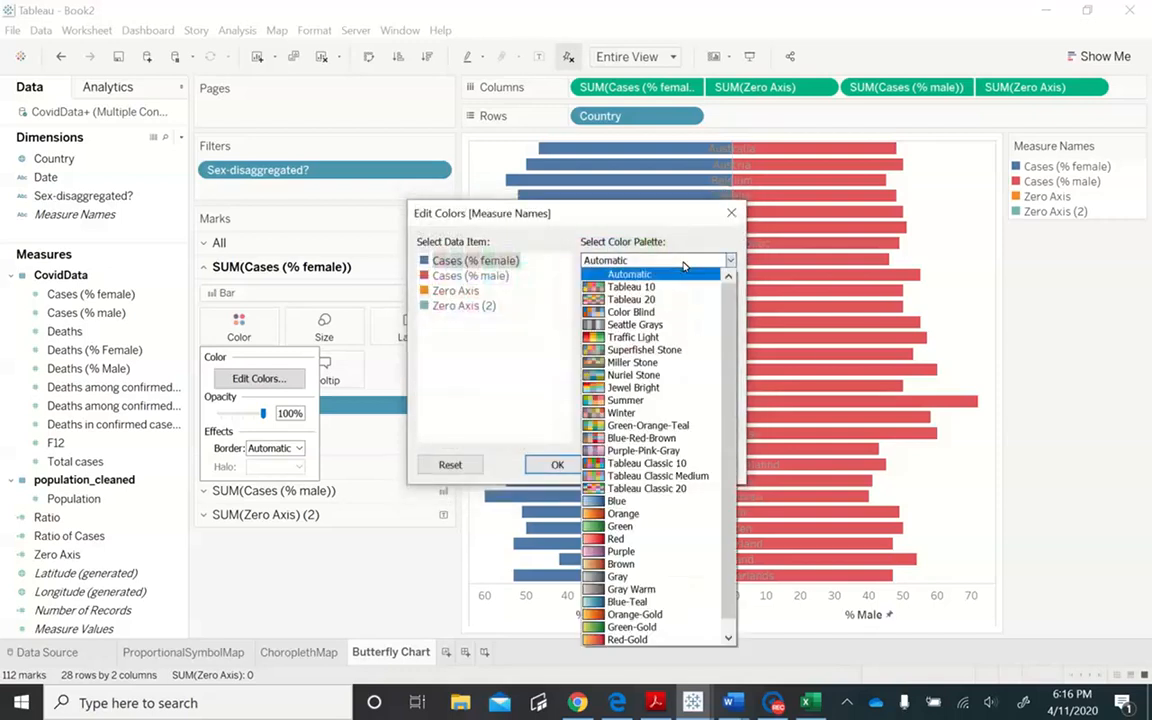
pyautogui.click(674, 313)
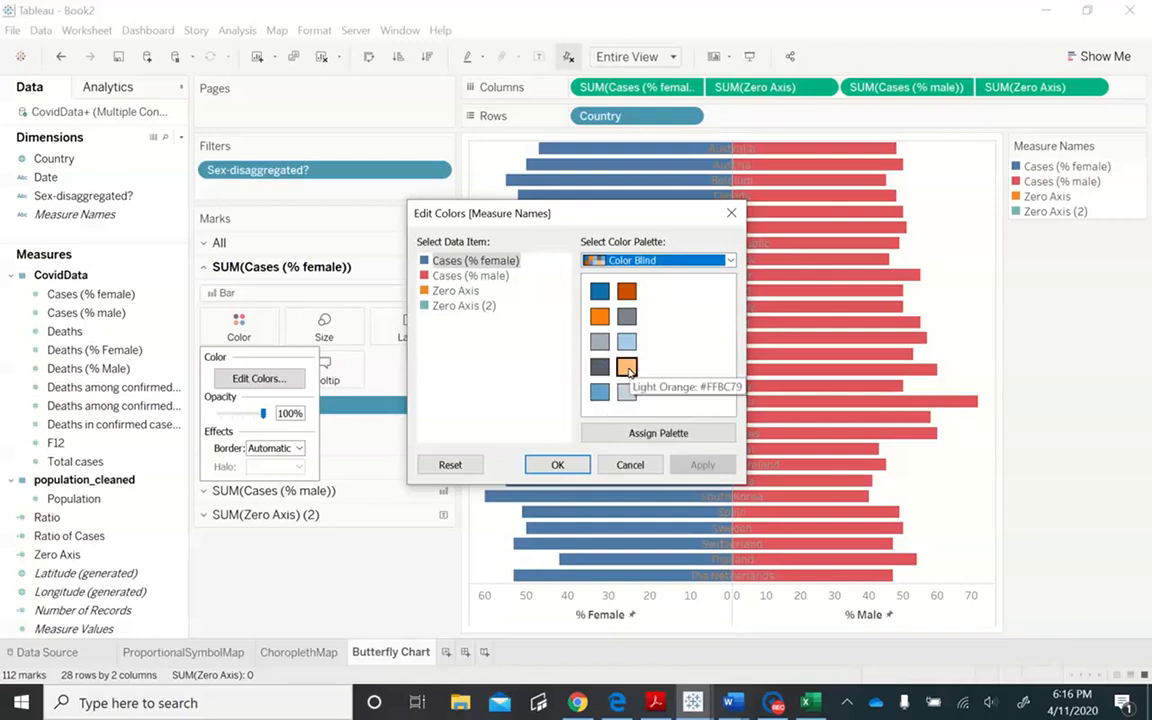
pyautogui.click(599, 316)
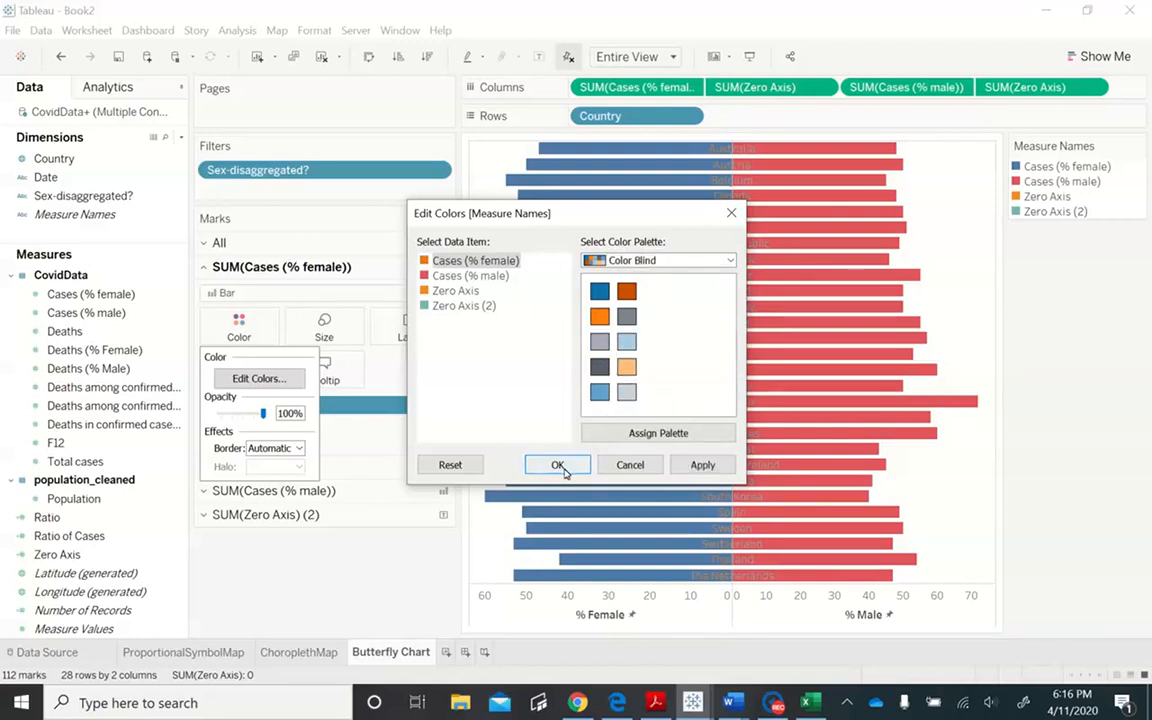
# - Assign the Color Blind palette's medium blue to Cases (% male) and apply the new bar colors
pyautogui.doubleClick(428, 275)
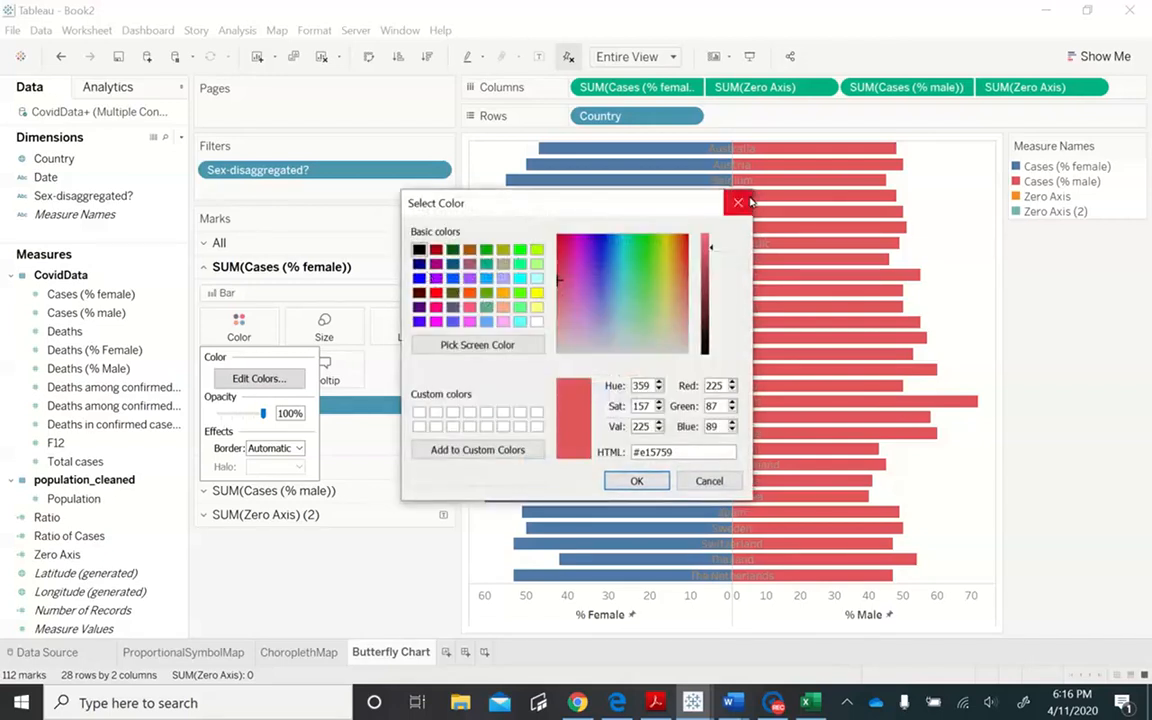
pyautogui.click(738, 201)
pyautogui.click(600, 392)
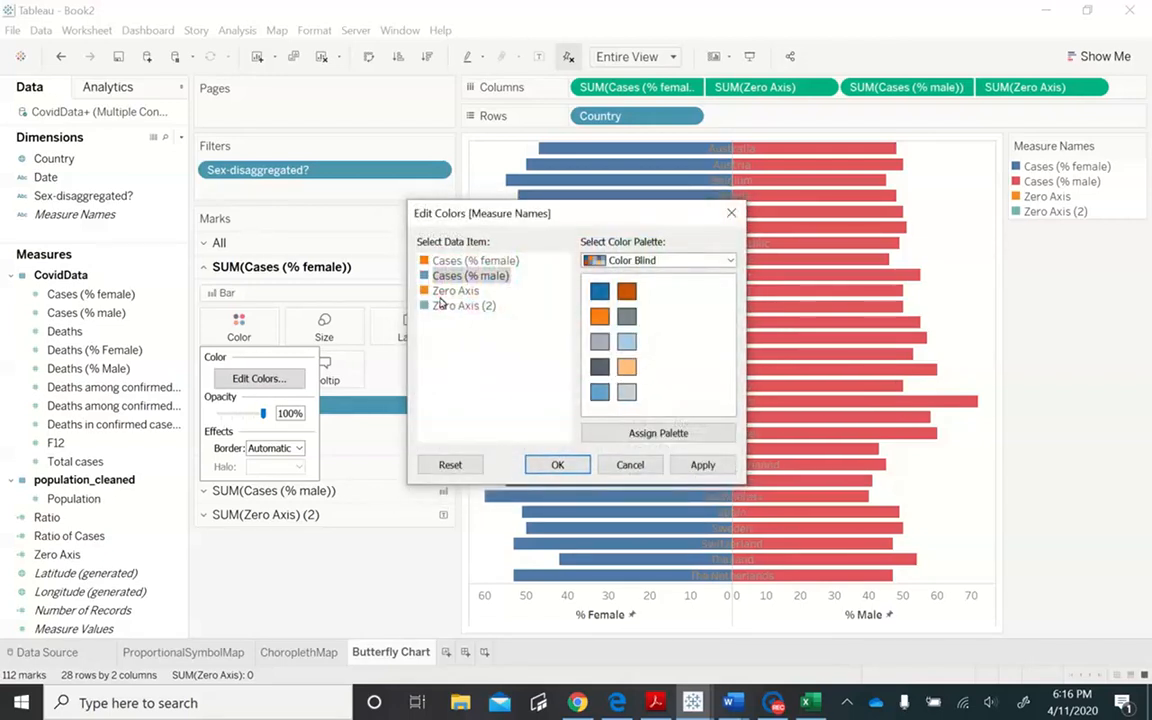
pyautogui.click(705, 465)
pyautogui.click(558, 465)
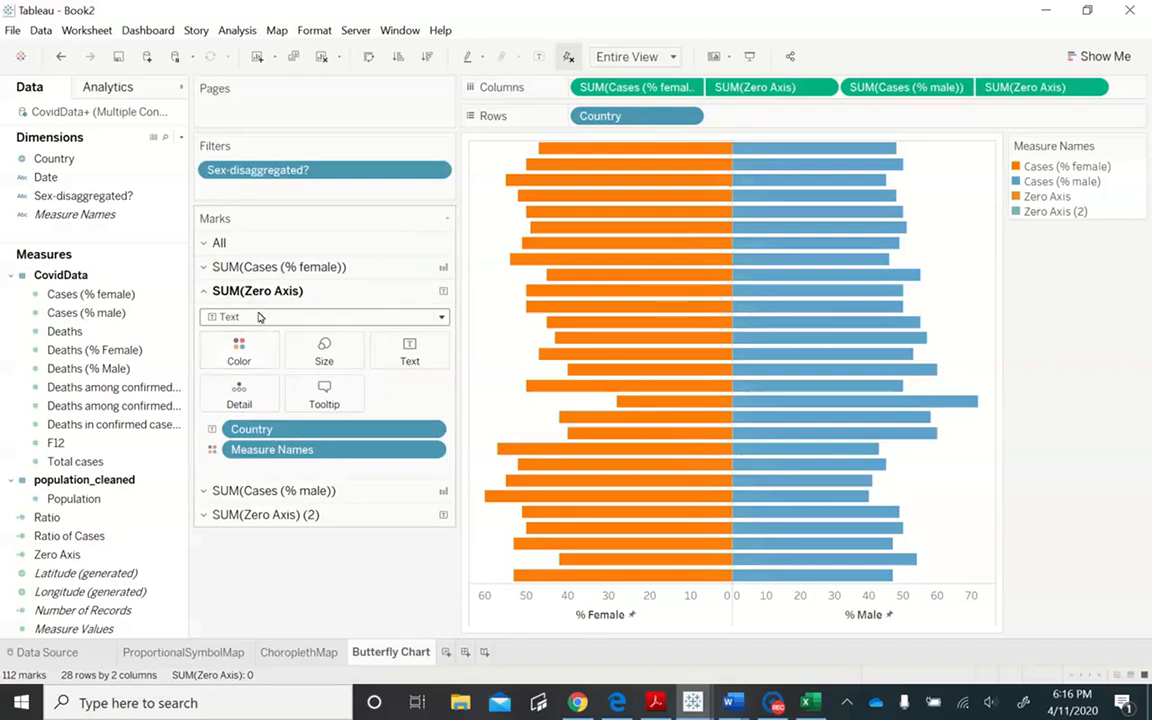
# - Set the Measure Names colors of Zero Axis and Zero Axis (2) to white, #ffffff
pyautogui.click(229, 346)
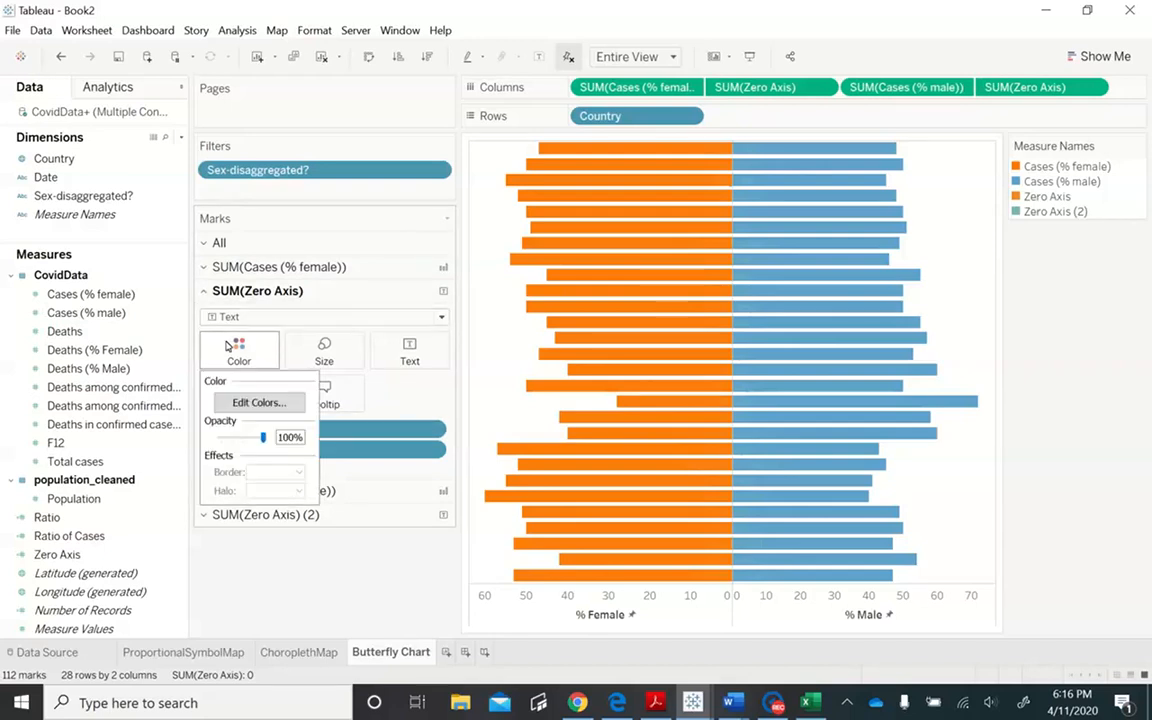
pyautogui.click(259, 402)
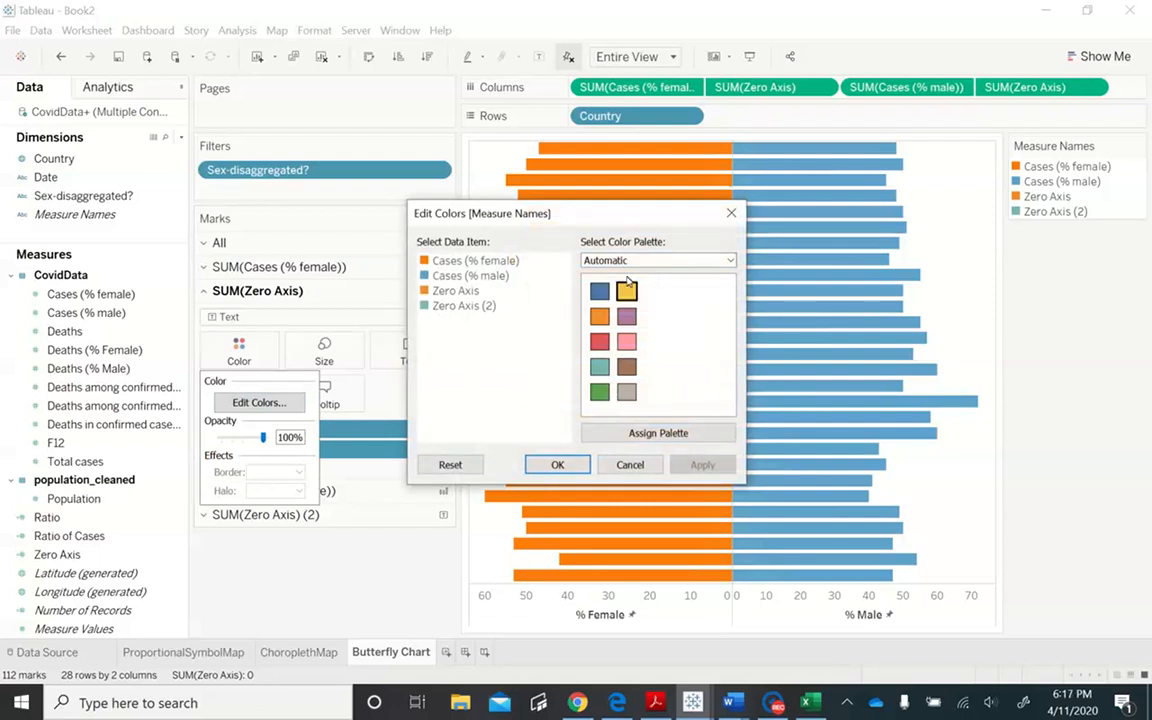
pyautogui.doubleClick(424, 291)
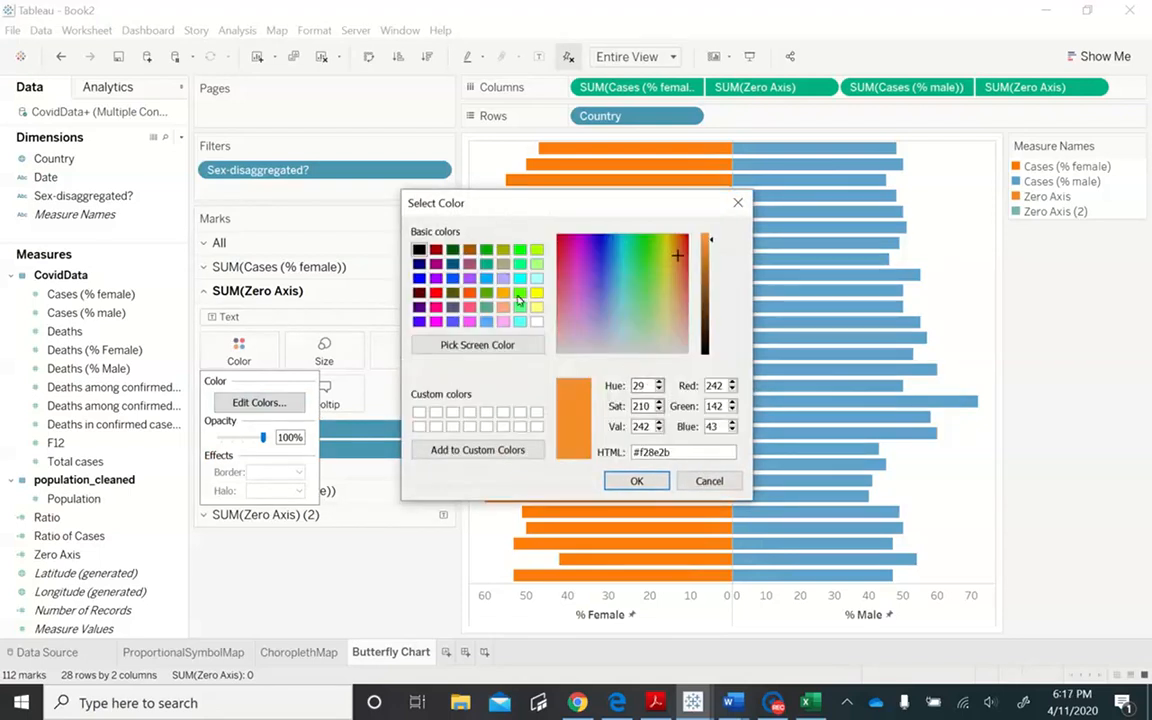
pyautogui.click(537, 321)
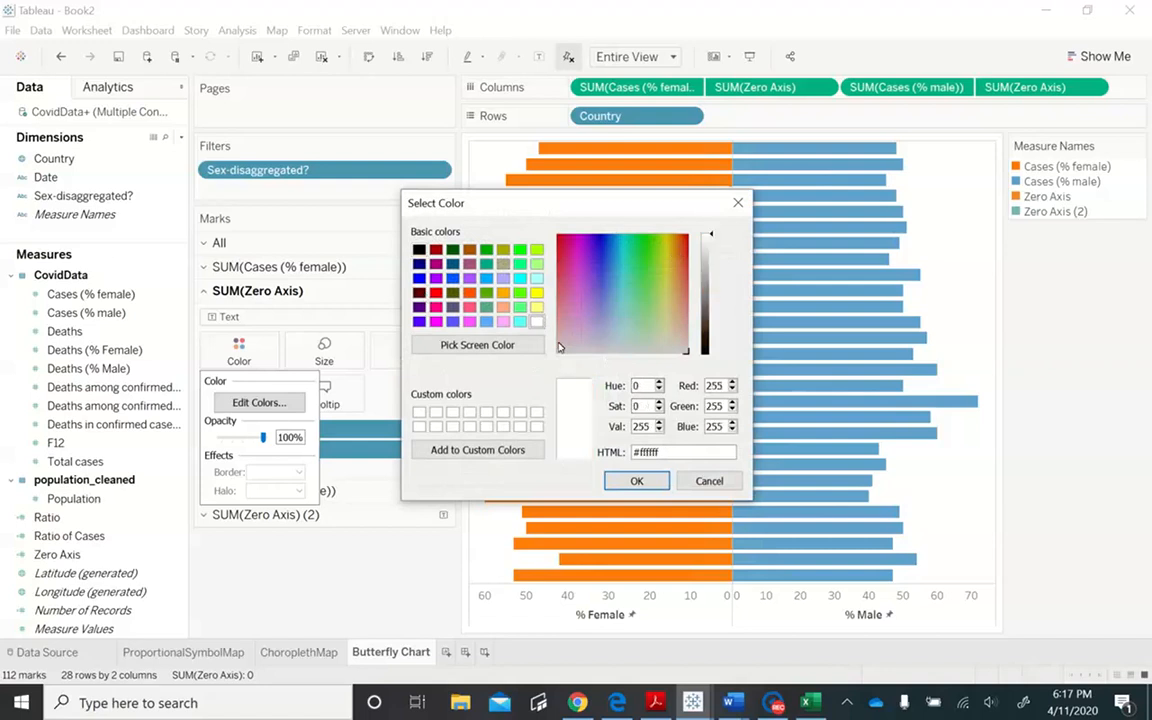
pyautogui.click(651, 487)
pyautogui.click(424, 307)
pyautogui.doubleClick(424, 309)
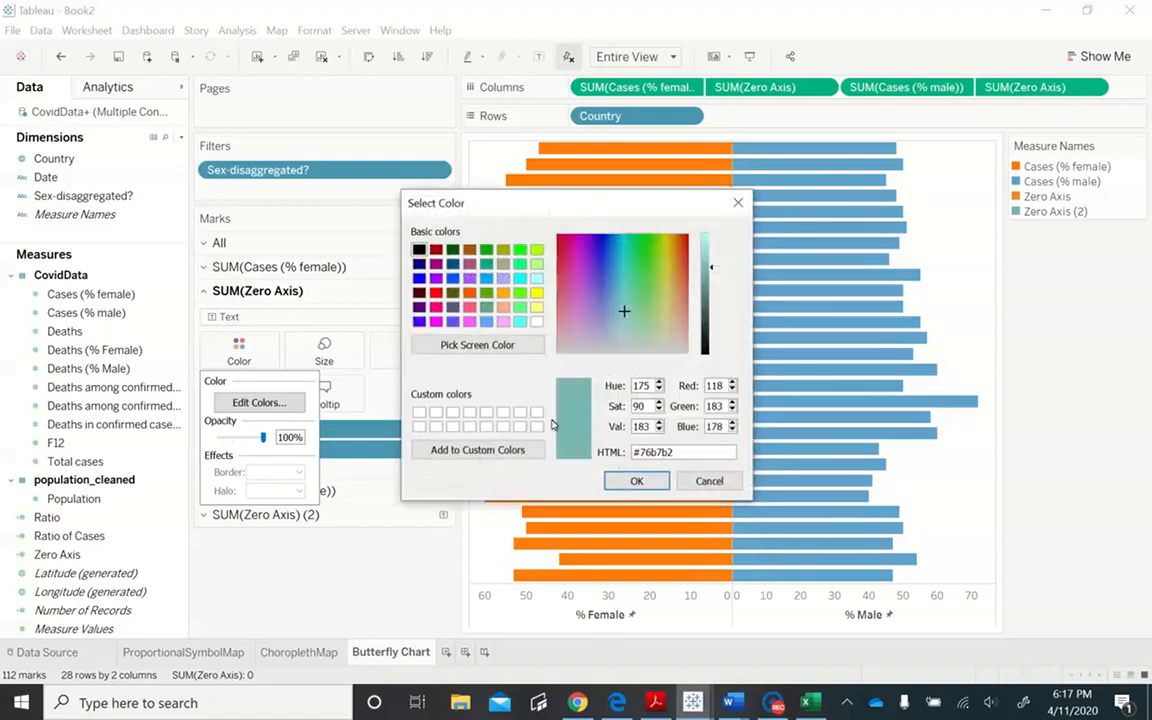
pyautogui.click(537, 321)
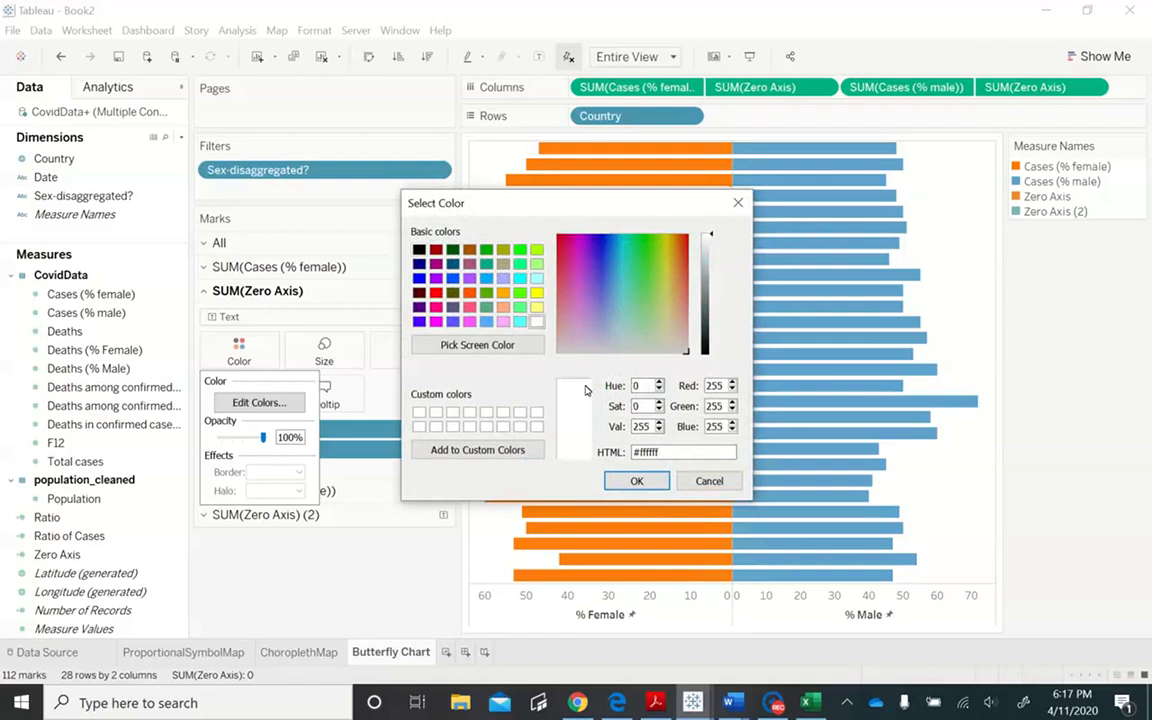
pyautogui.click(636, 481)
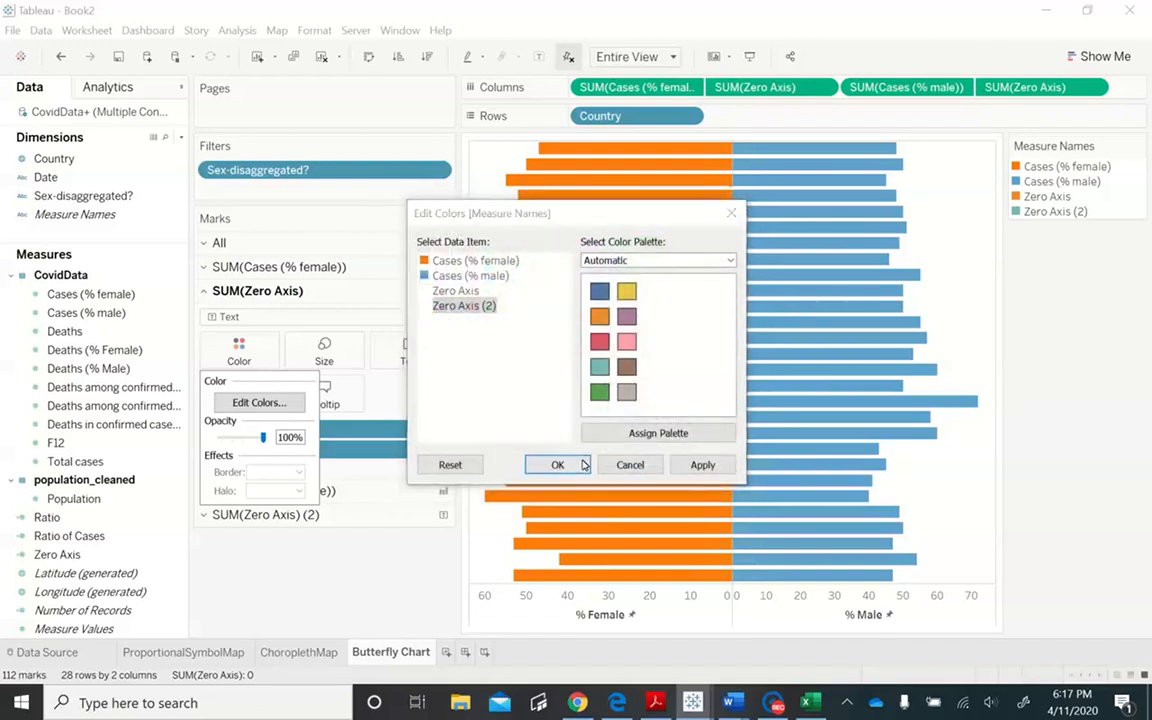
pyautogui.click(585, 465)
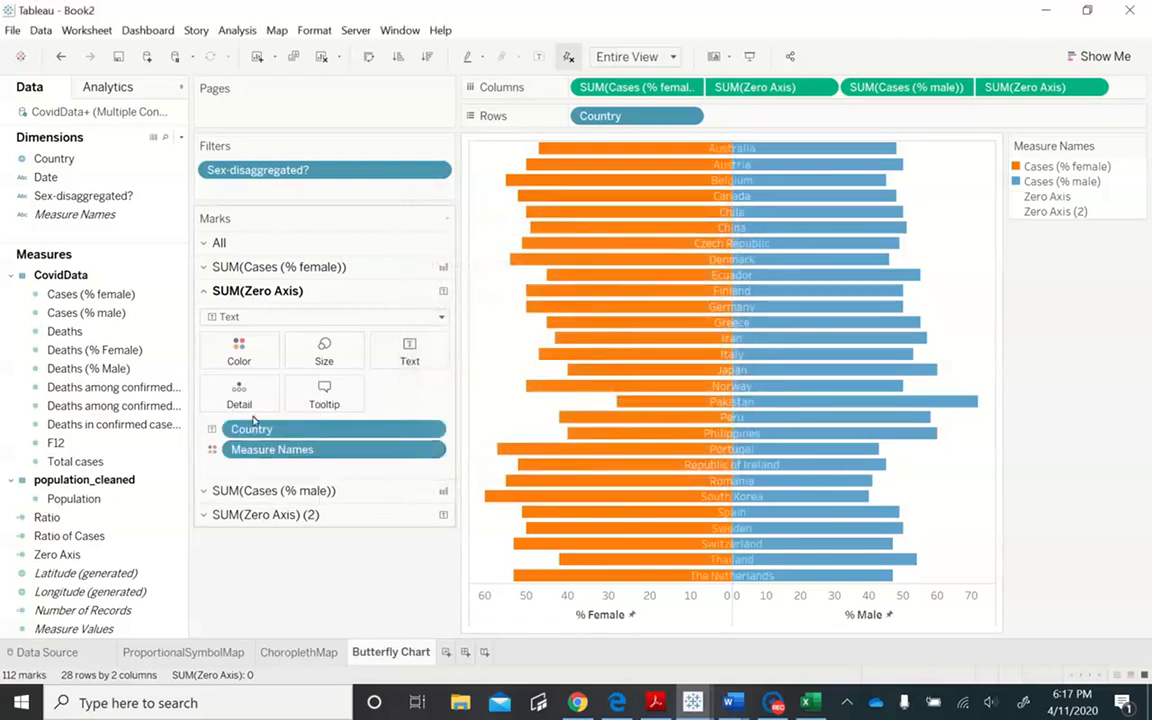
# - Make the Country label text bold on the SUM(Zero Axis) marks
pyautogui.click(410, 355)
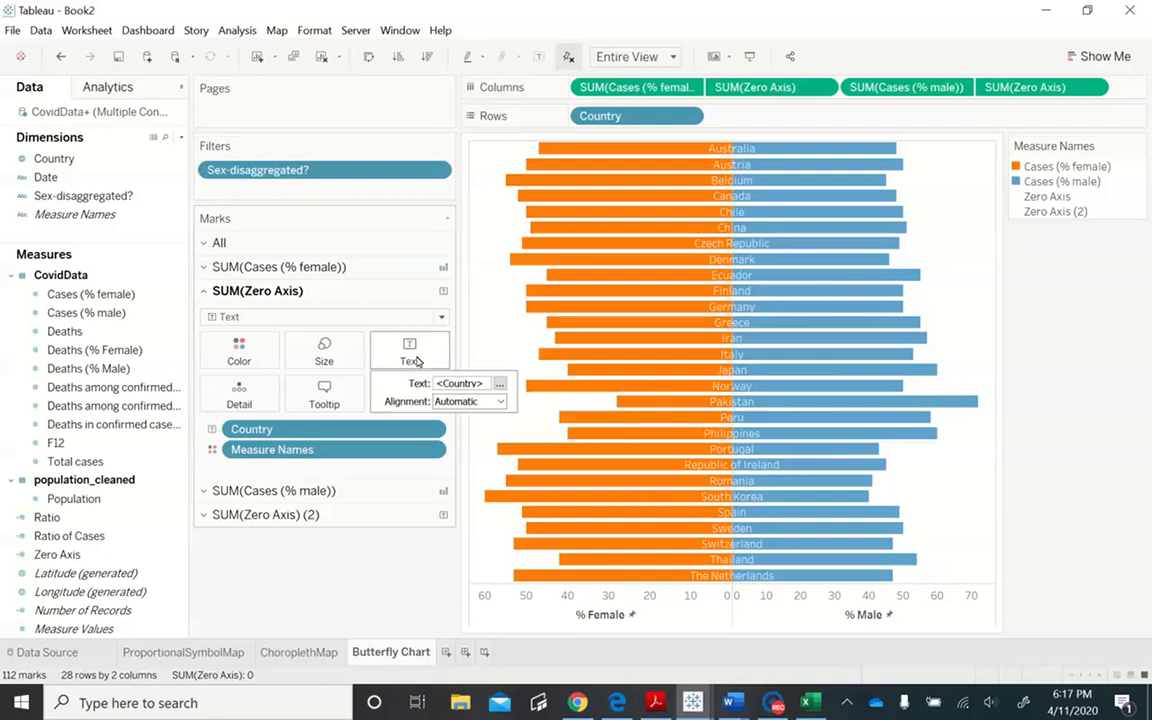
pyautogui.click(499, 384)
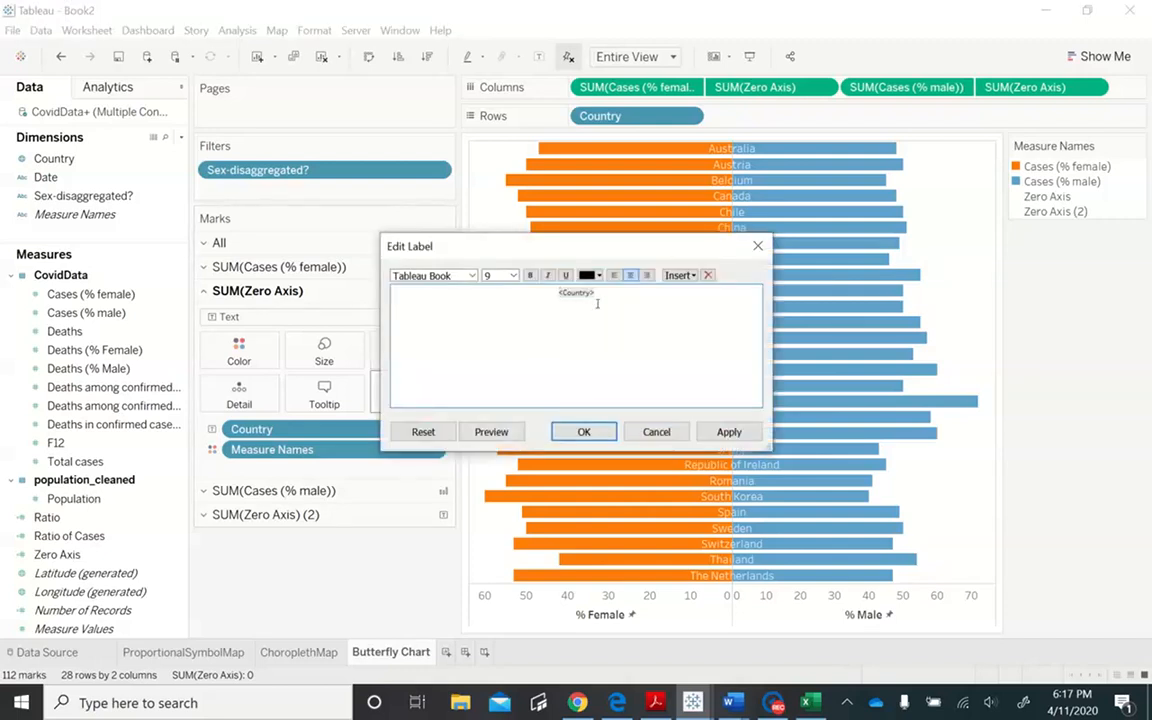
pyautogui.moveTo(605, 299); pyautogui.dragTo(484, 292)
pyautogui.click(533, 276)
pyautogui.moveTo(559, 289); pyautogui.dragTo(631, 300)
pyautogui.click(537, 277)
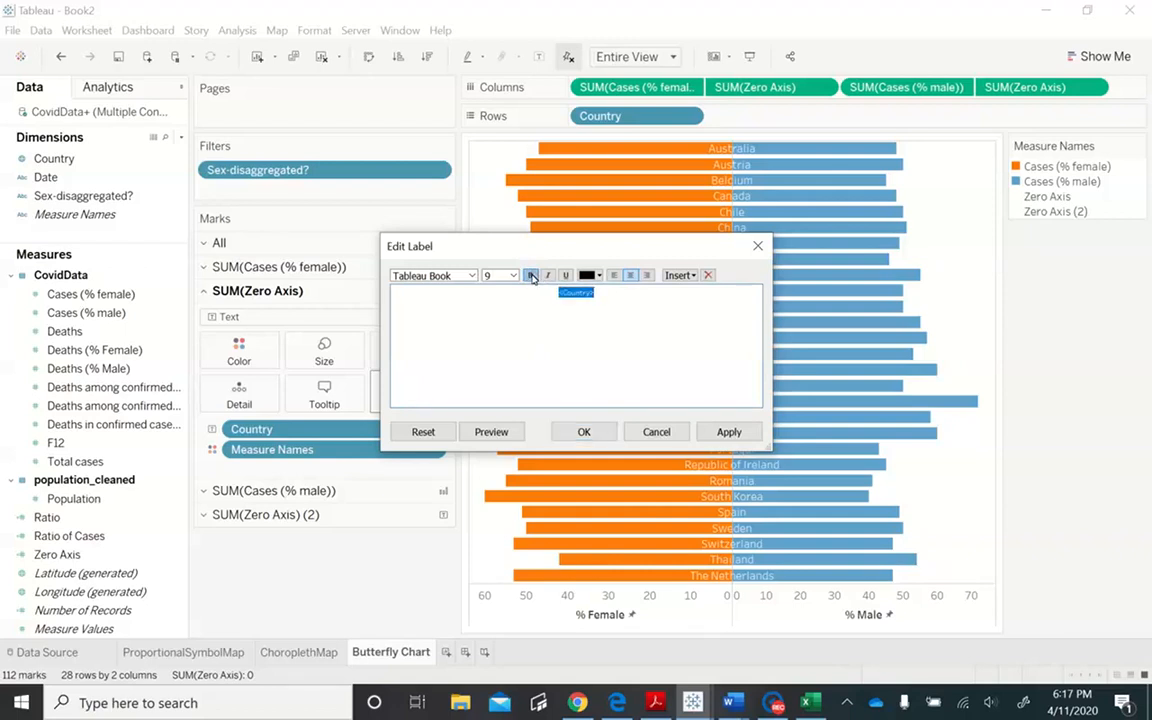
pyautogui.click(586, 432)
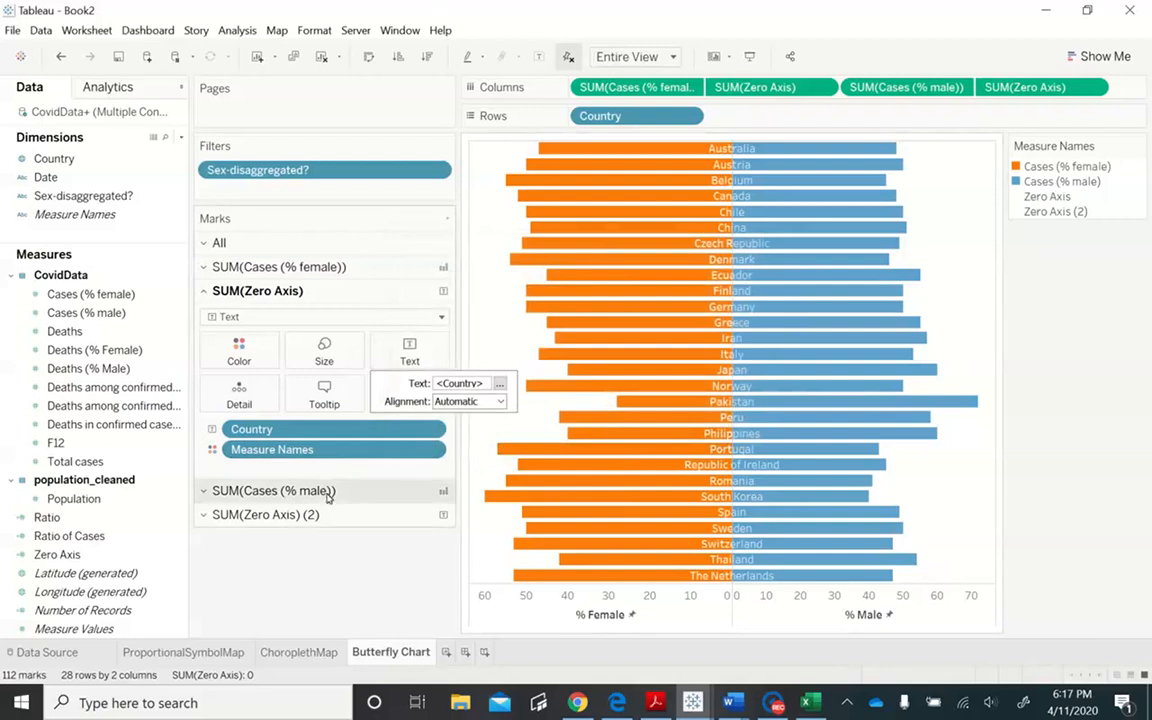
# - Make the Country label text bold on the SUM(Zero Axis) (2) marks
pyautogui.click(204, 514)
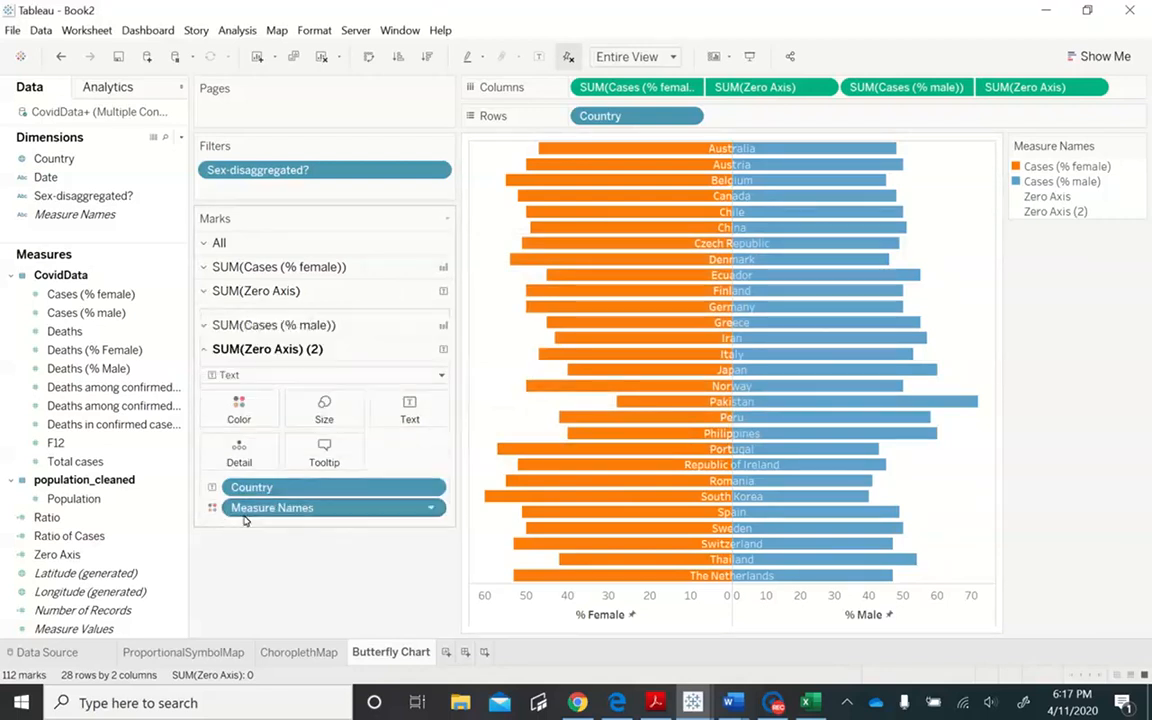
pyautogui.click(402, 412)
pyautogui.click(402, 412)
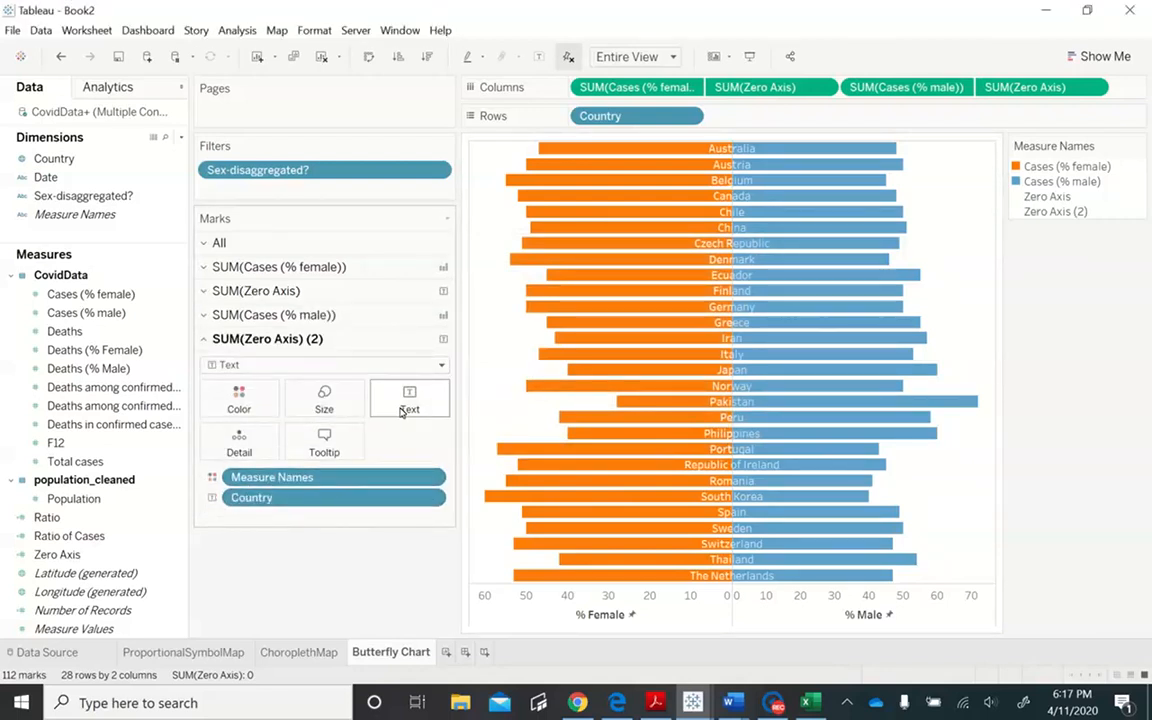
pyautogui.click(402, 412)
pyautogui.click(500, 432)
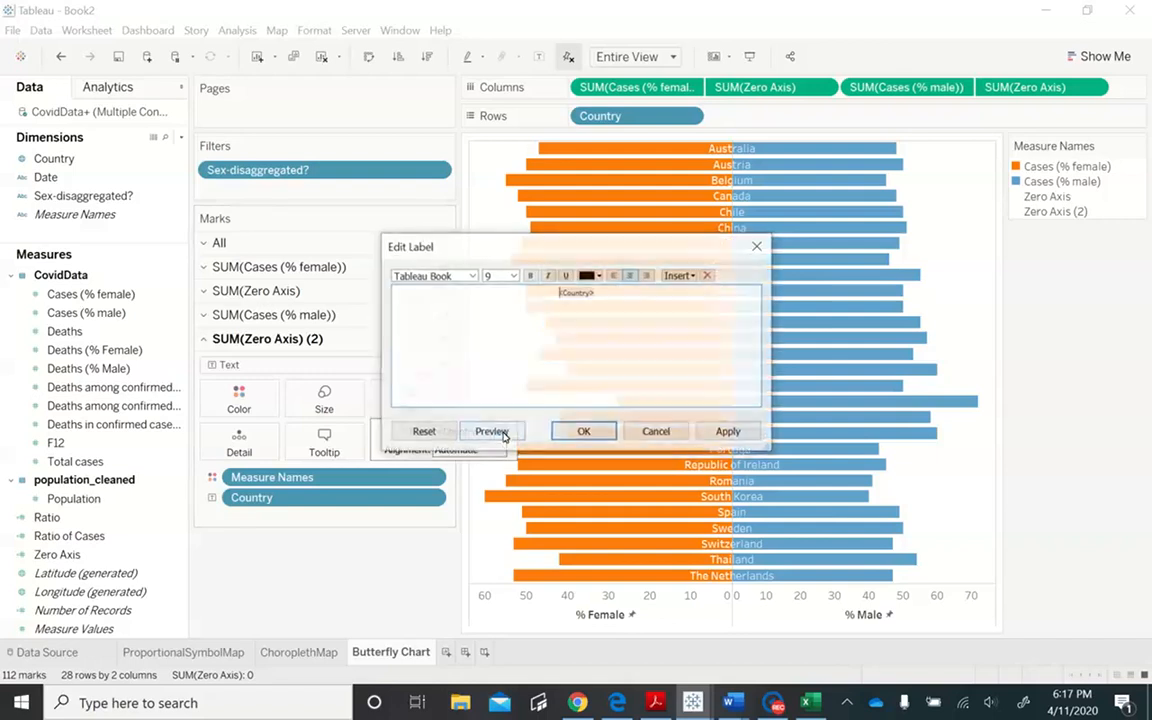
pyautogui.moveTo(560, 294); pyautogui.dragTo(647, 293)
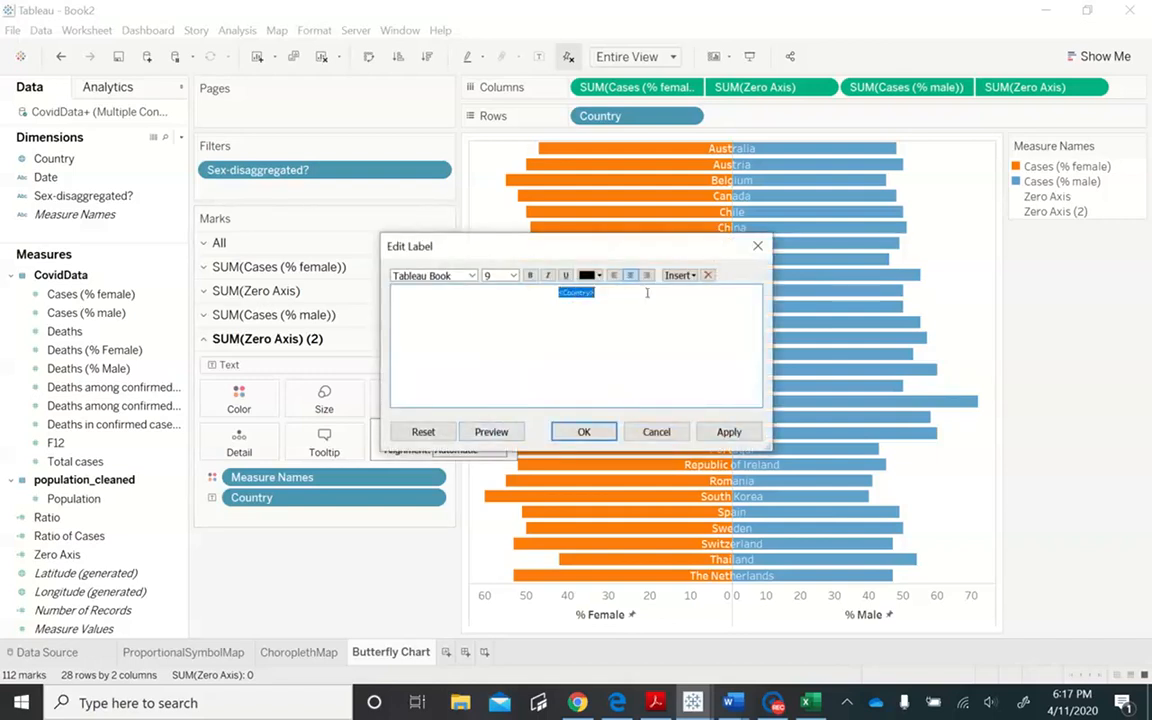
pyautogui.click(529, 276)
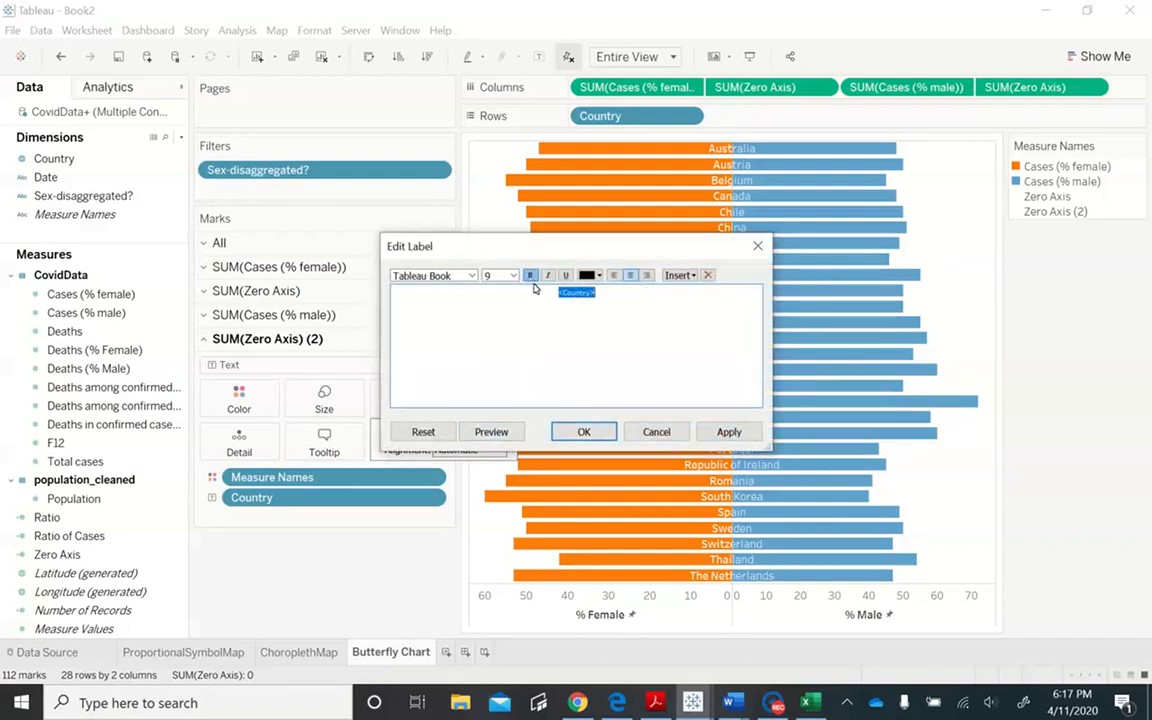
pyautogui.click(585, 432)
pyautogui.click(393, 598)
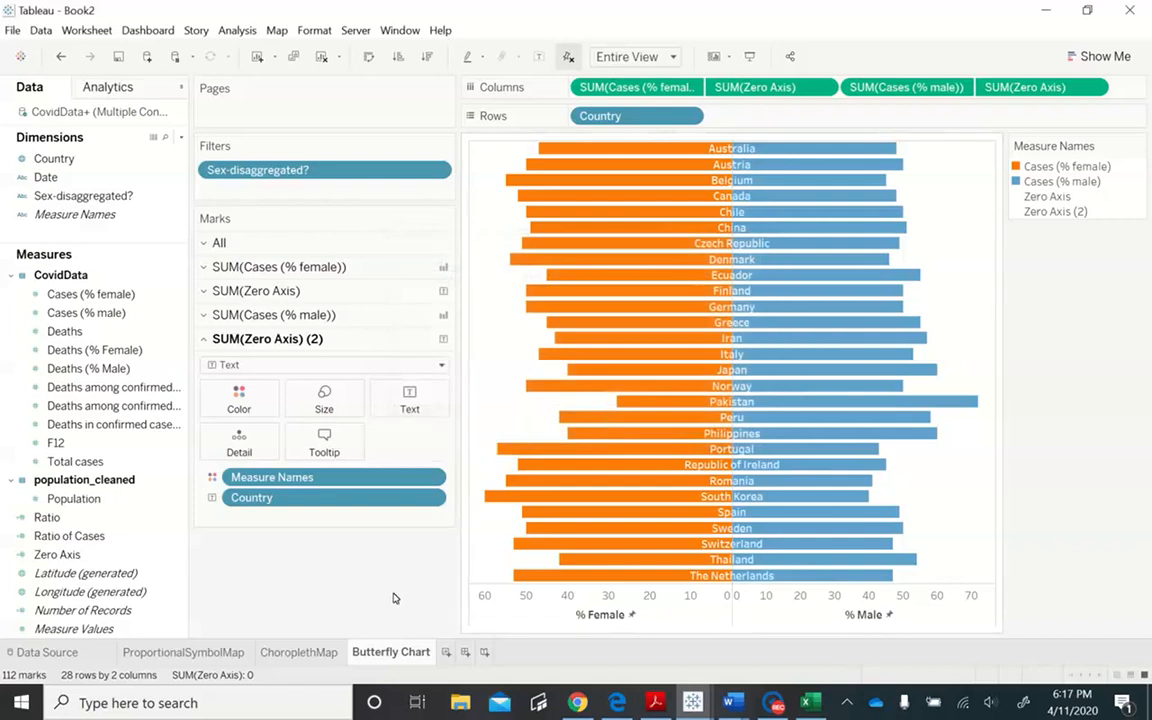
# - Create a new dashboard and name it Final
pyautogui.click(465, 652)
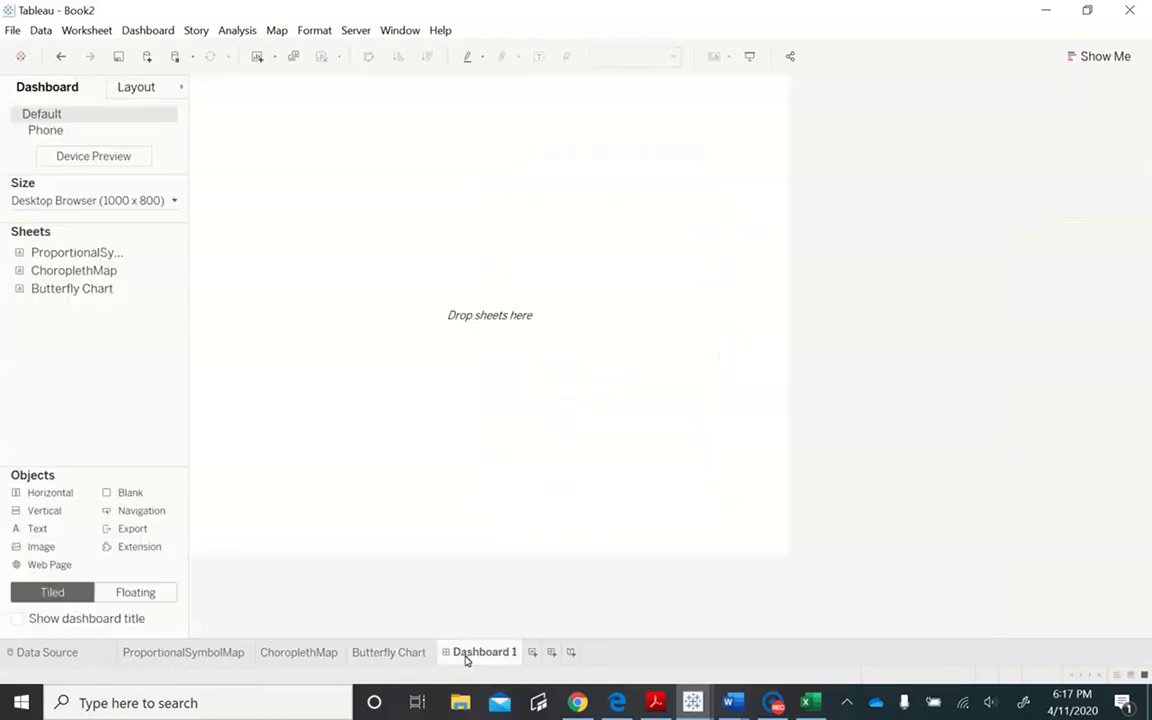
pyautogui.doubleClick(465, 656)
pyautogui.write('Fina')
pyautogui.press('Return')
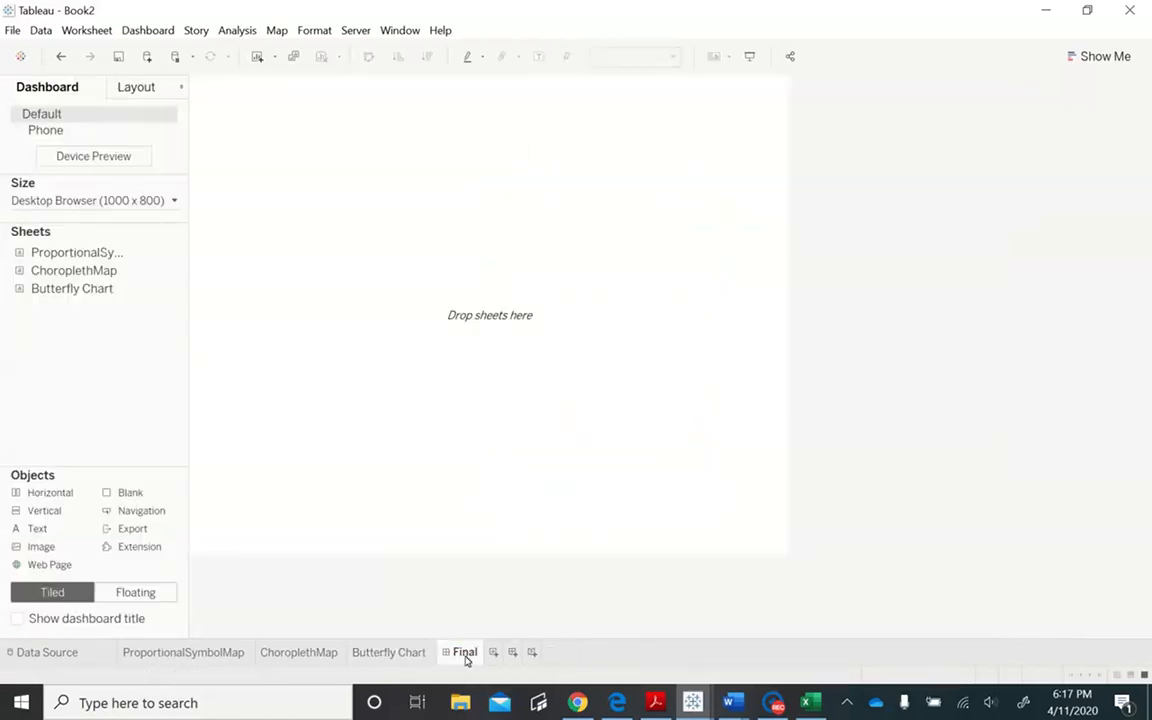
# - Place the ChoroplethMap sheet on the dashboard and add a horizontal container below the Ratio of Cases legend
pyautogui.moveTo(118, 275); pyautogui.dragTo(321, 318)
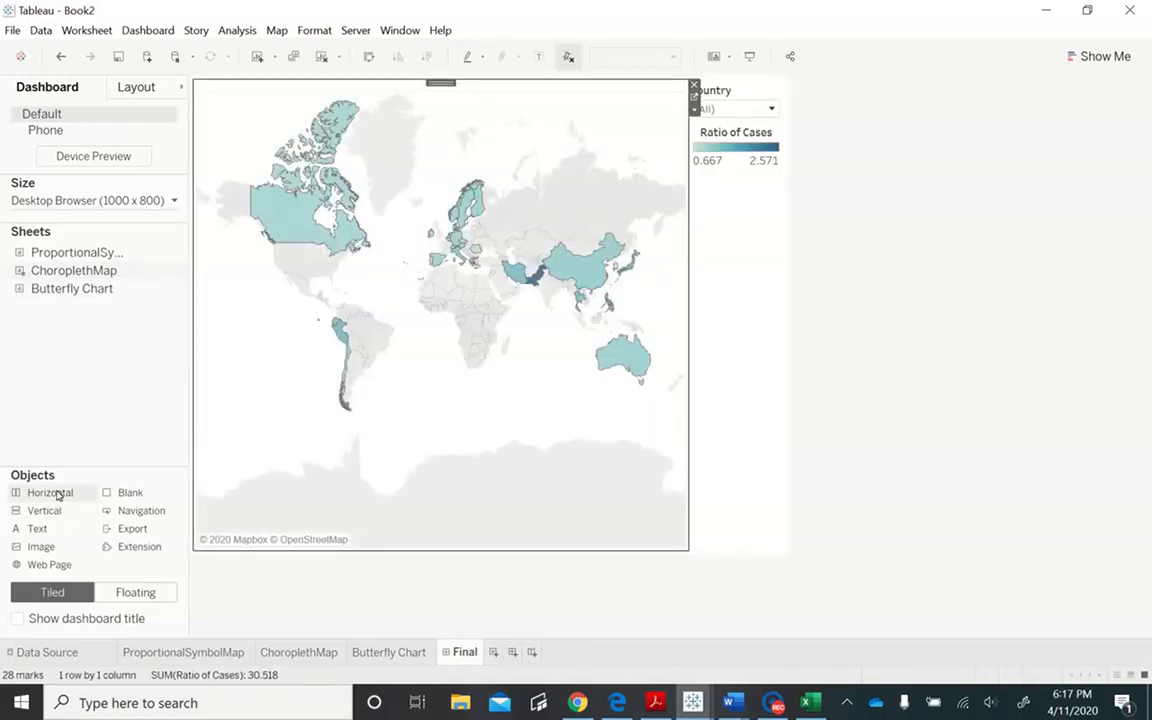
pyautogui.moveTo(58, 494); pyautogui.dragTo(712, 494)
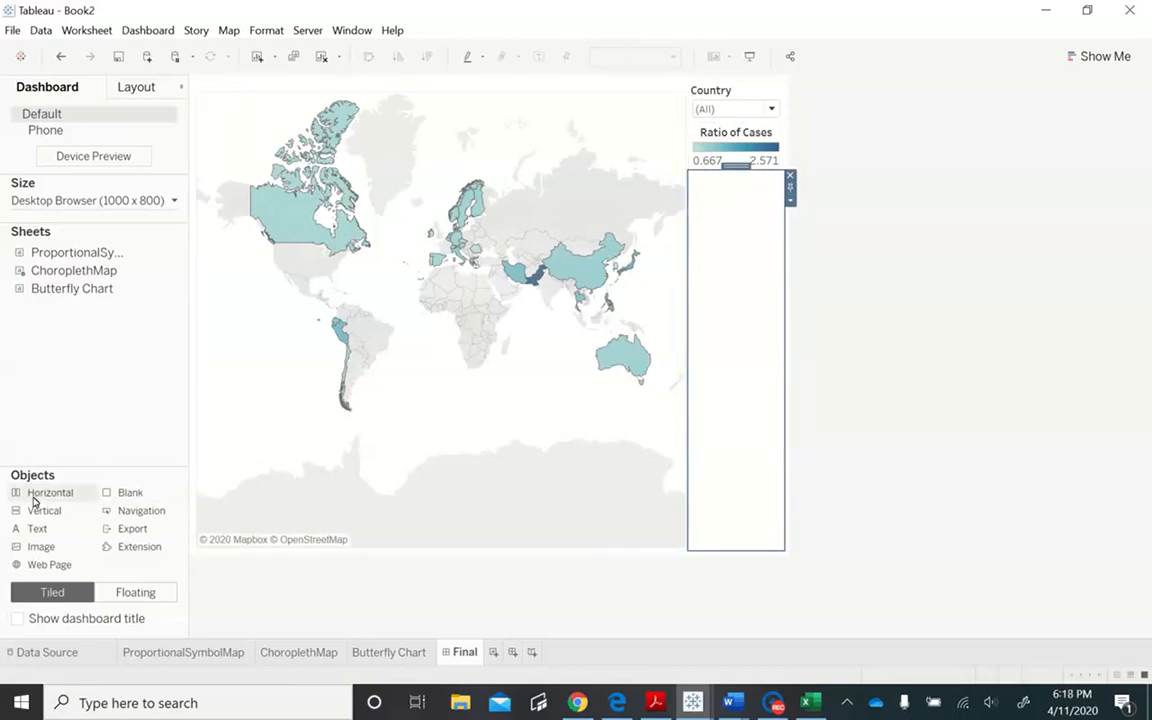
# - Show the dashboard title and place the Butterfly Chart sheet in the empty horizontal container
pyautogui.click(18, 619)
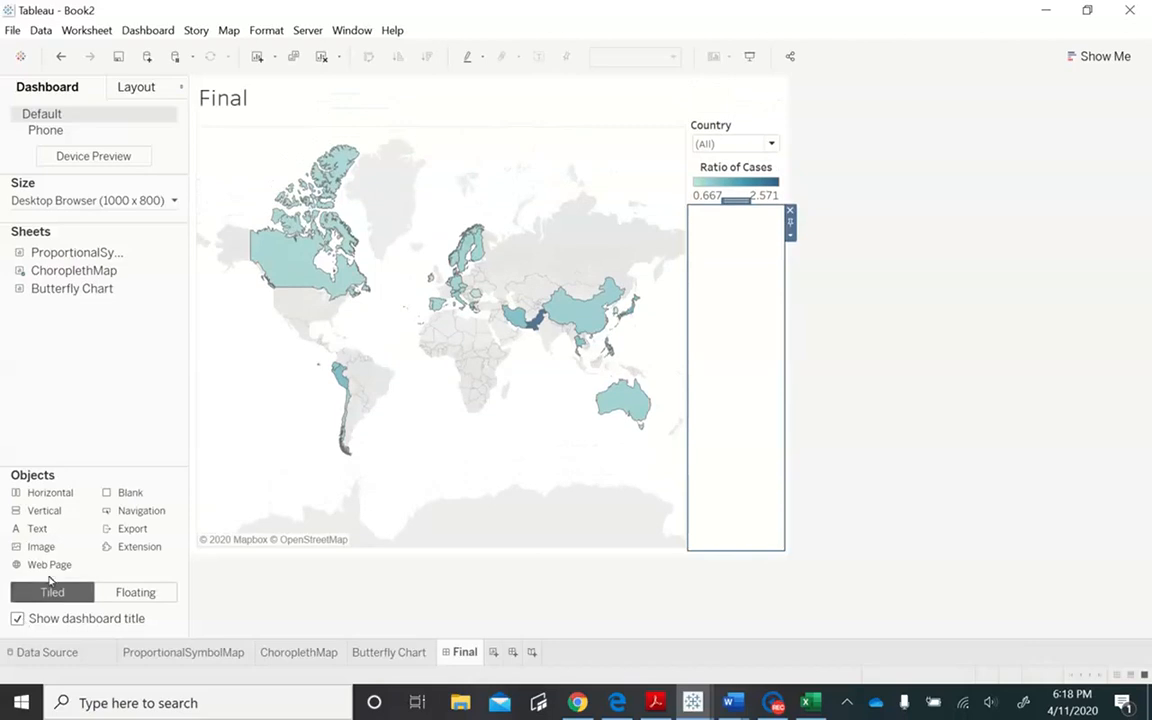
pyautogui.moveTo(104, 268)
pyautogui.moveTo(97, 289); pyautogui.dragTo(735, 378)
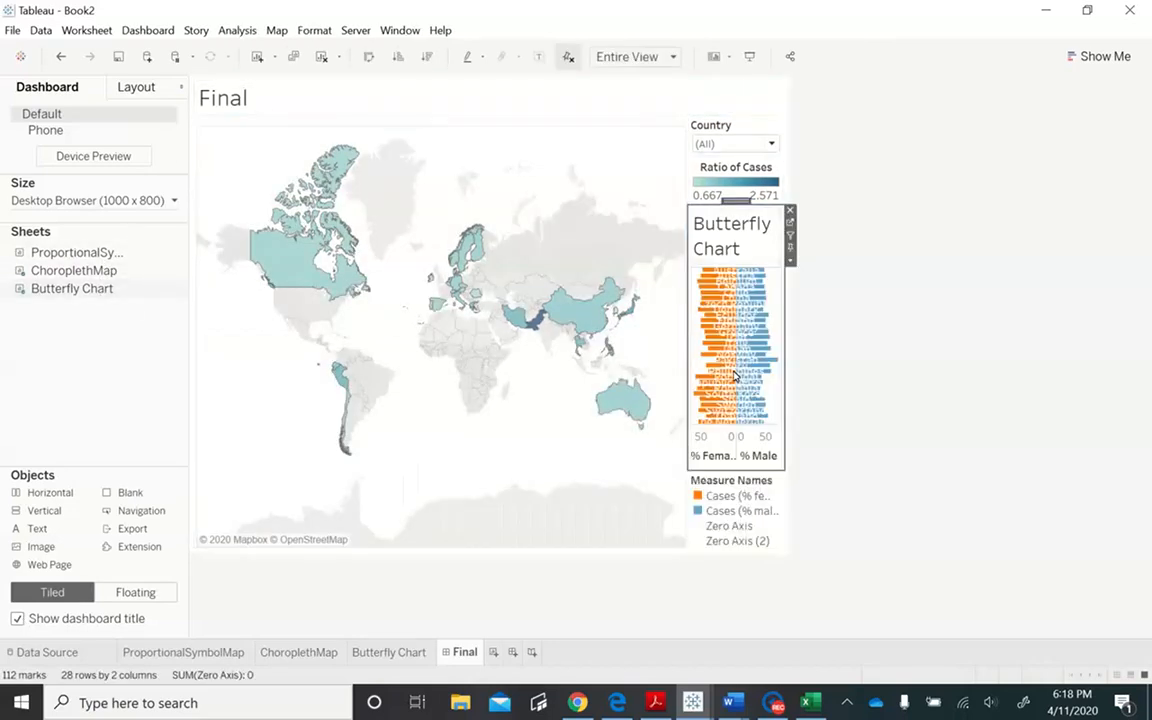
# - Set the dashboard's fixed size to 1300 px wide by 900 px high and widen the column holding the Butterfly Chart
pyautogui.click(163, 200)
pyautogui.click(37, 301)
pyautogui.press('BackSpace')
pyautogui.write('300')
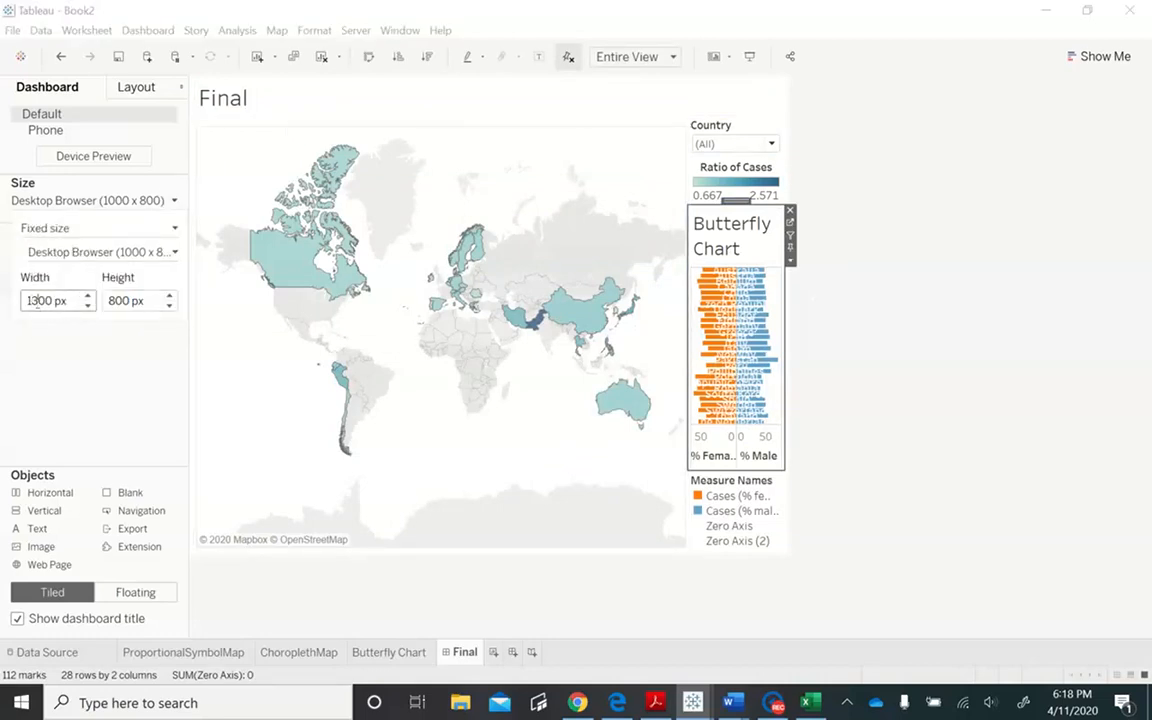
pyautogui.click(115, 303)
pyautogui.press('BackSpace')
pyautogui.write('9')
pyautogui.click(126, 387)
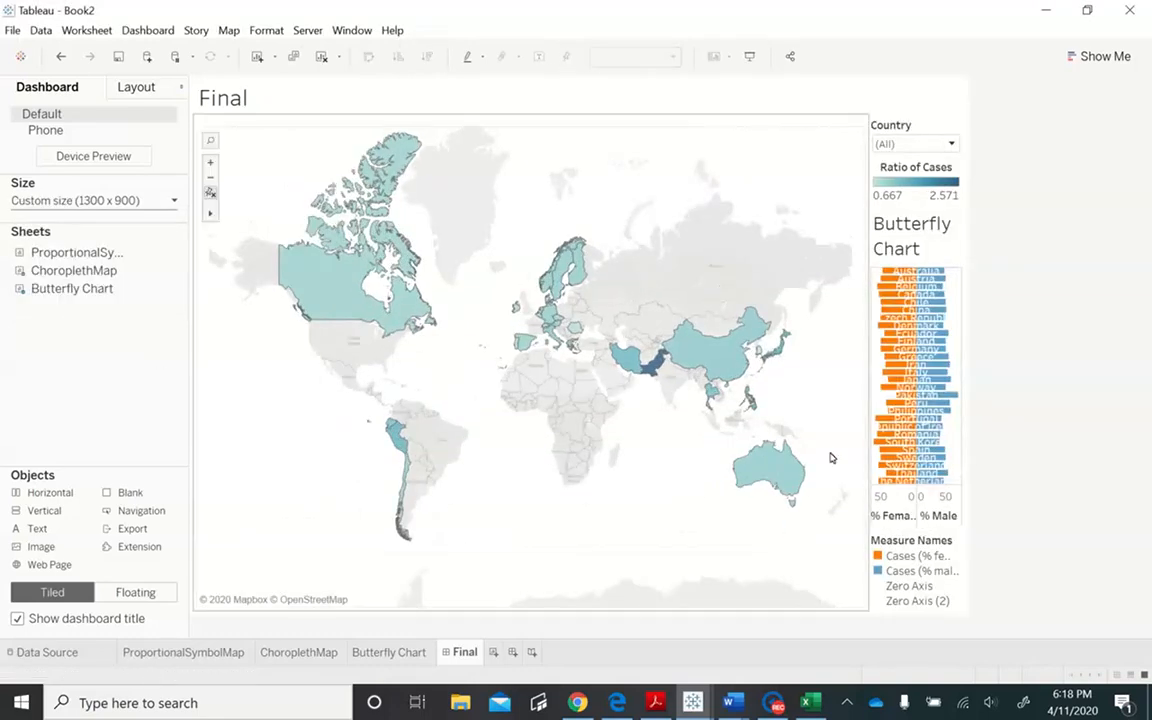
pyautogui.moveTo(866, 378); pyautogui.dragTo(688, 380)
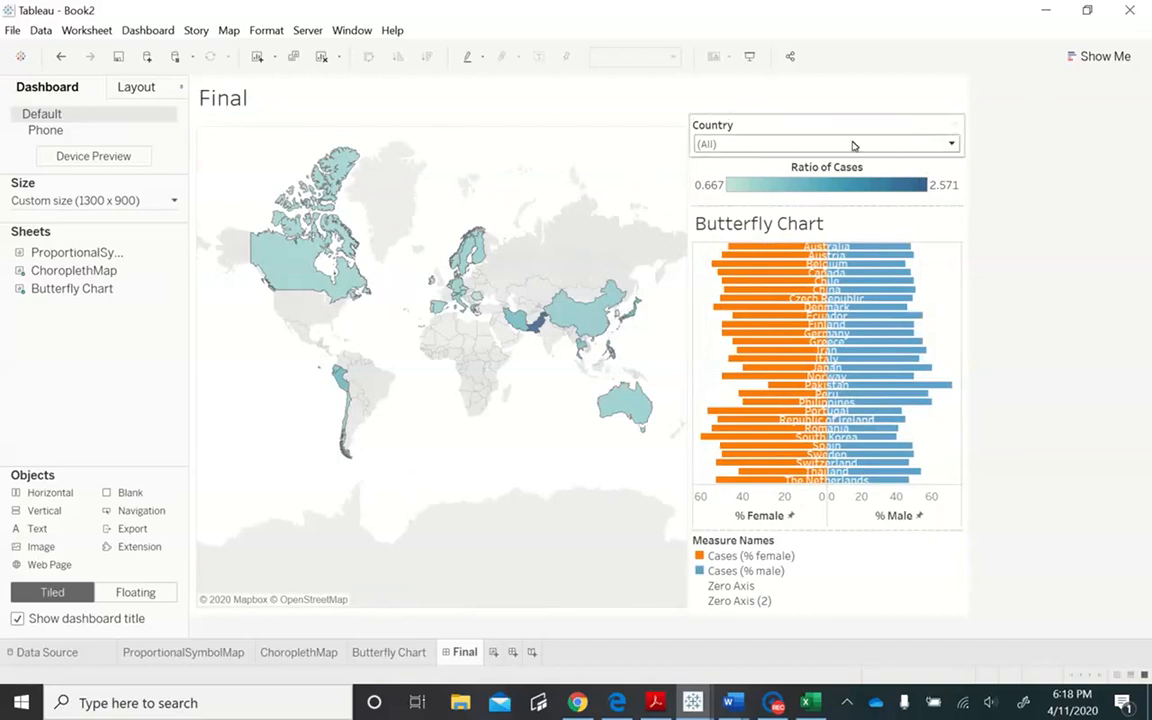
# - Float the Ratio of Cases legend over the map just below Australia and remove the Measure Names legend from the dashboard
pyautogui.click(957, 172)
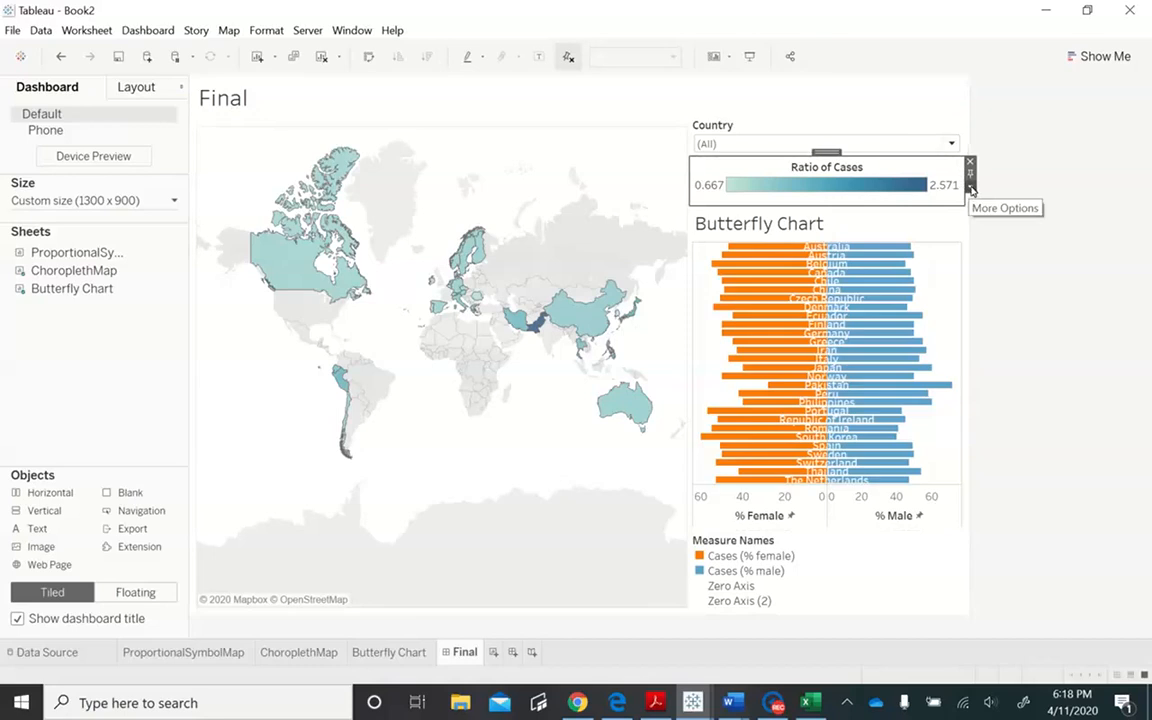
pyautogui.click(970, 189)
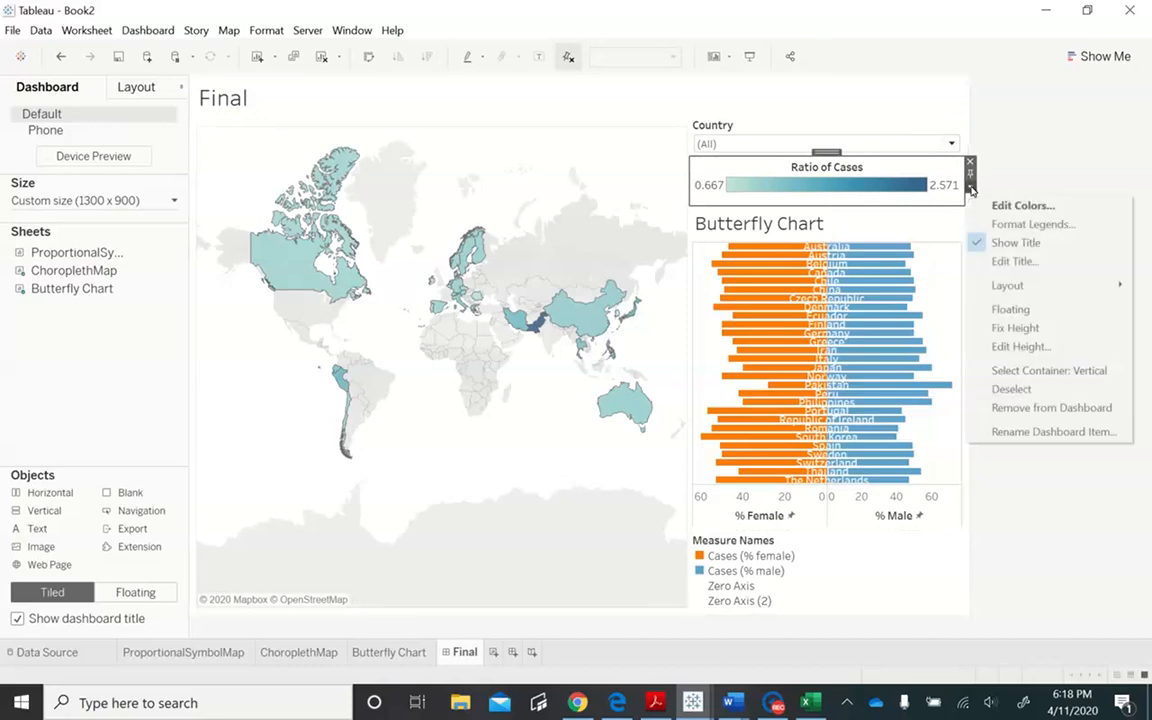
pyautogui.click(1030, 310)
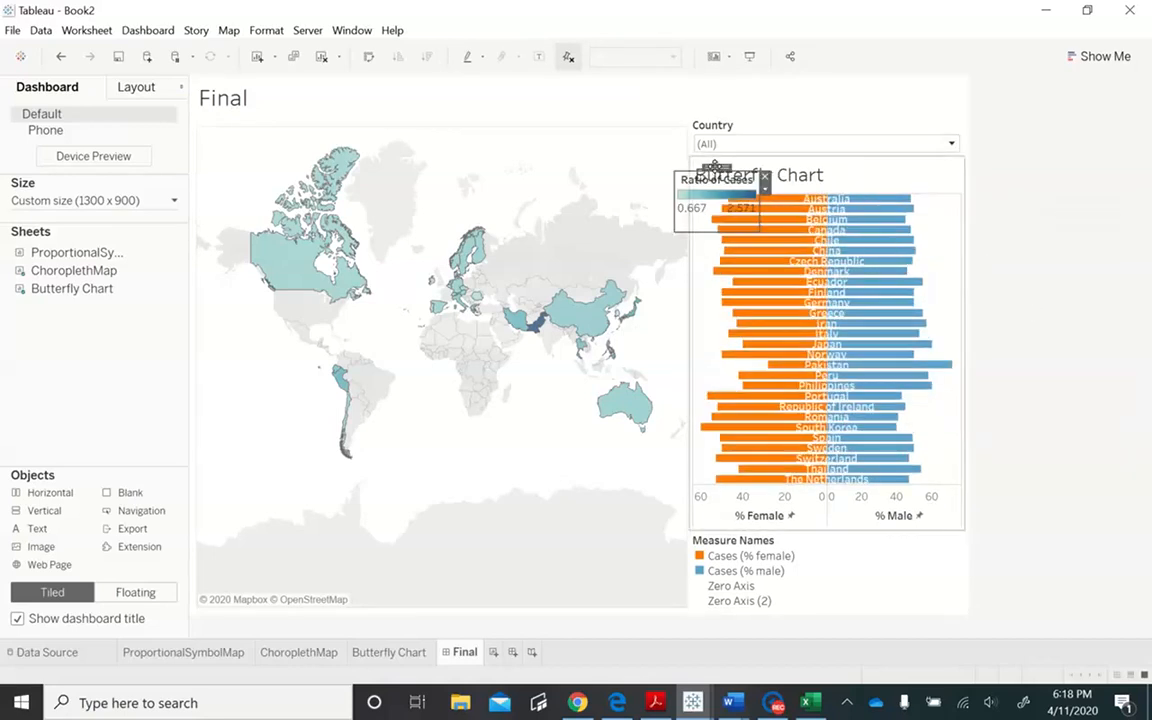
pyautogui.moveTo(716, 172); pyautogui.dragTo(589, 443)
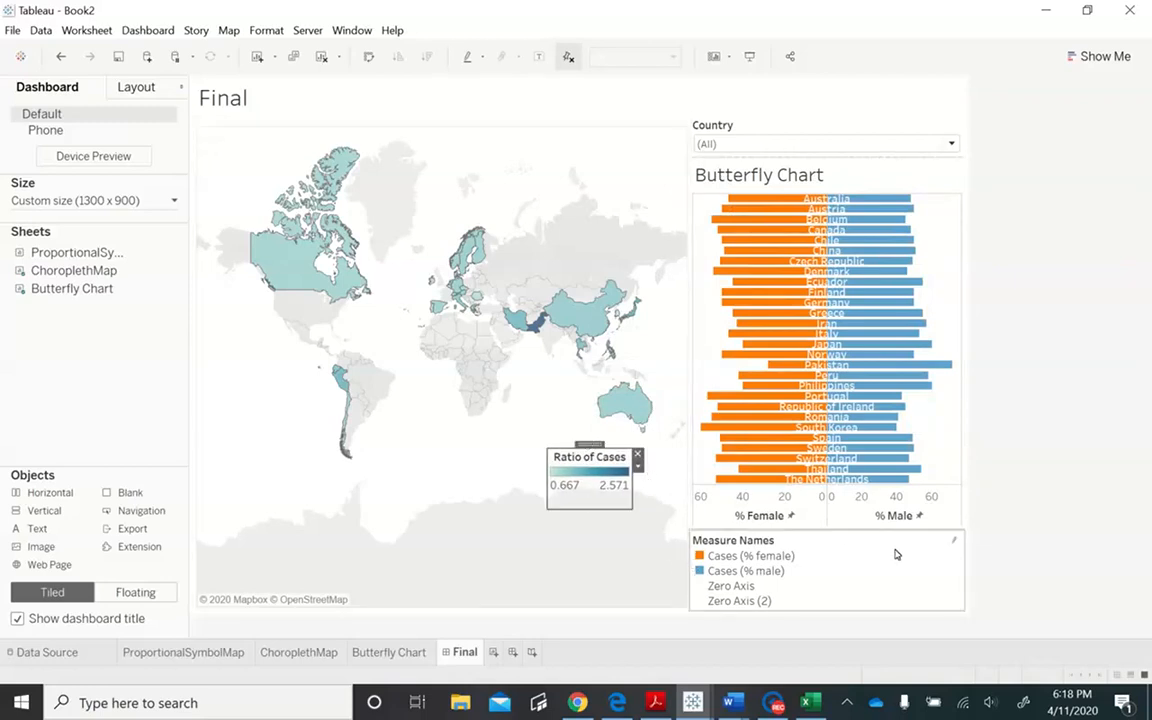
pyautogui.click(965, 550)
pyautogui.click(970, 536)
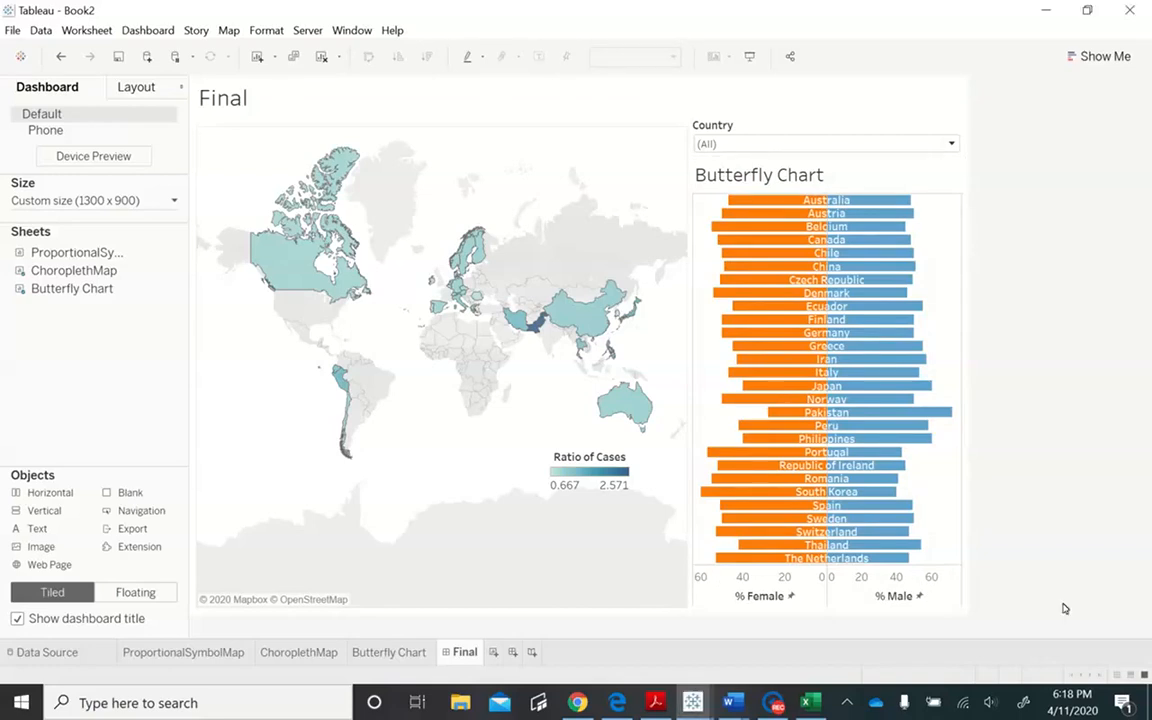
# - Examine the dashboard layout in the Lab4_Final workbook and return to Book2
pyautogui.click(697, 705)
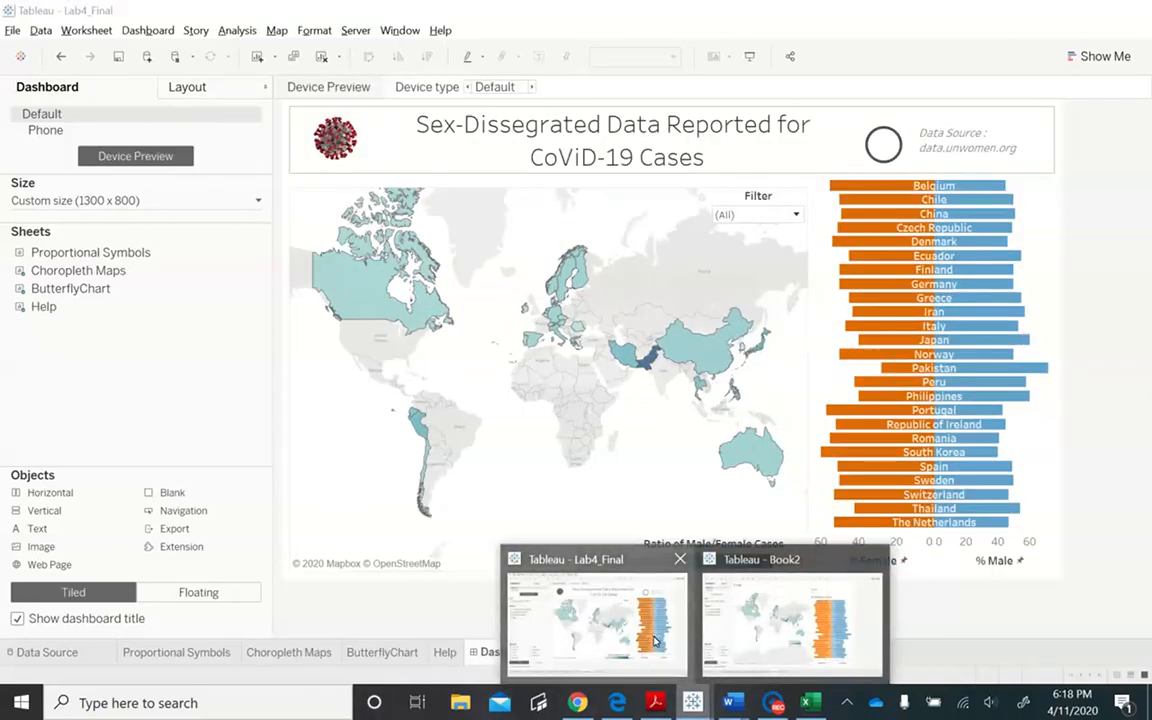
pyautogui.click(595, 612)
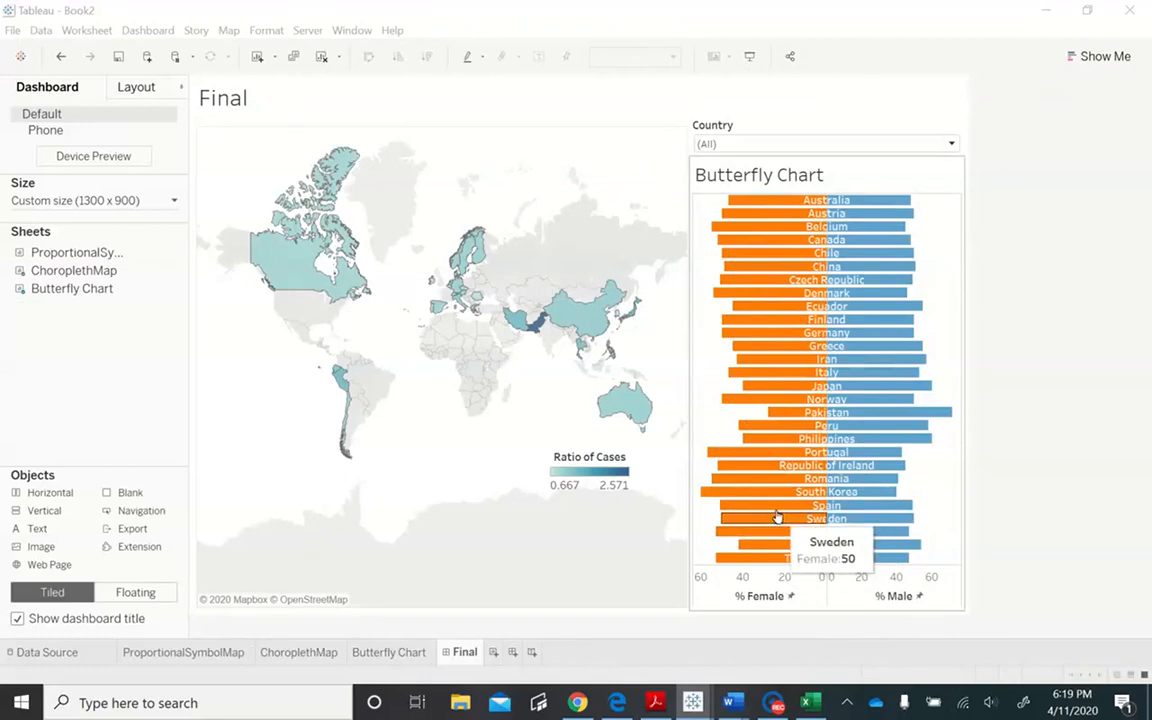
# - Set the Butterfly Chart to fit the entire view in the dashboard
pyautogui.click(960, 194)
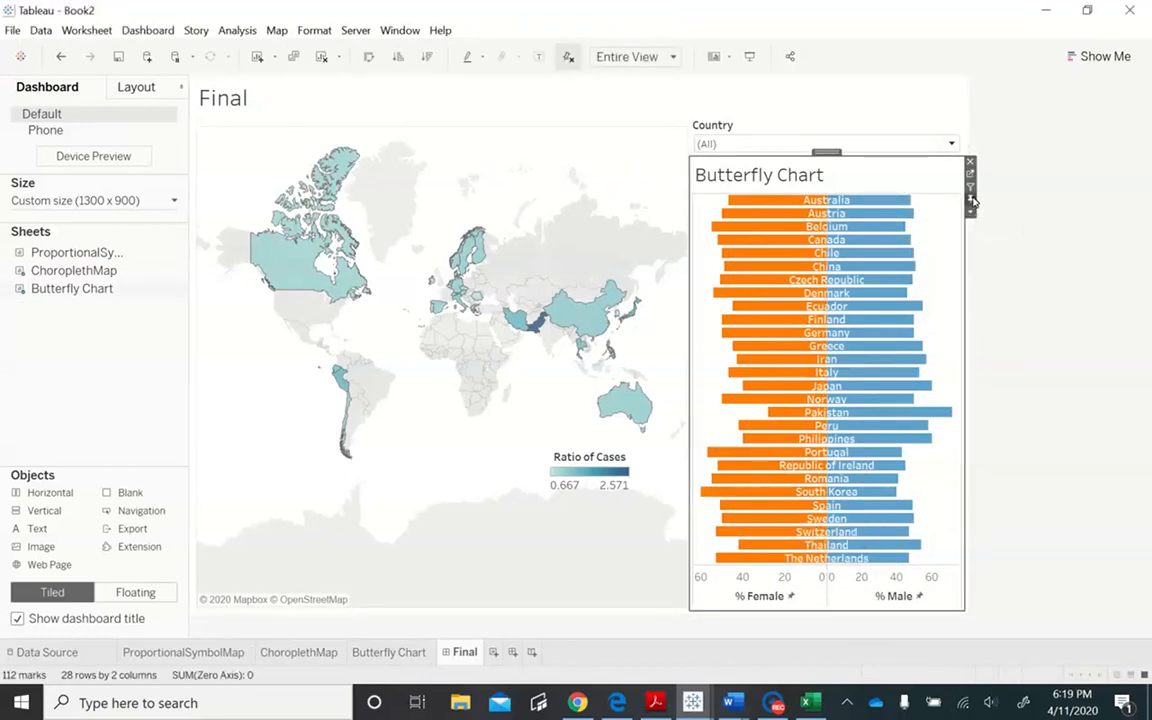
pyautogui.click(970, 212)
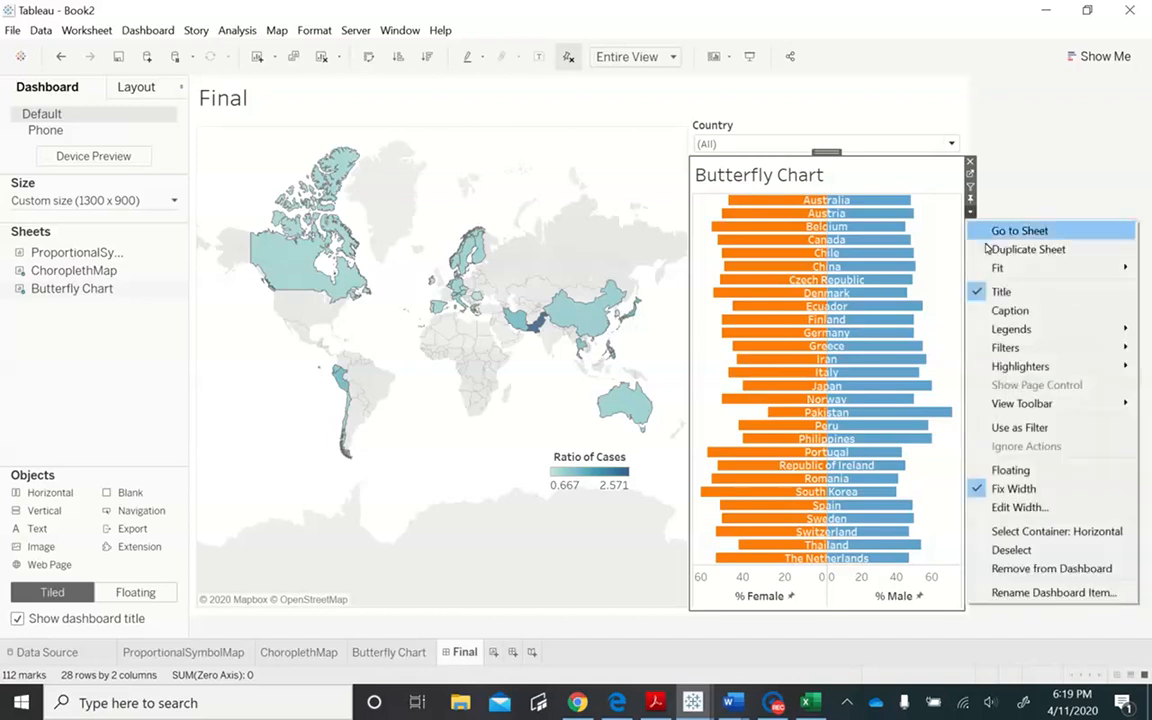
pyautogui.moveTo(996, 267)
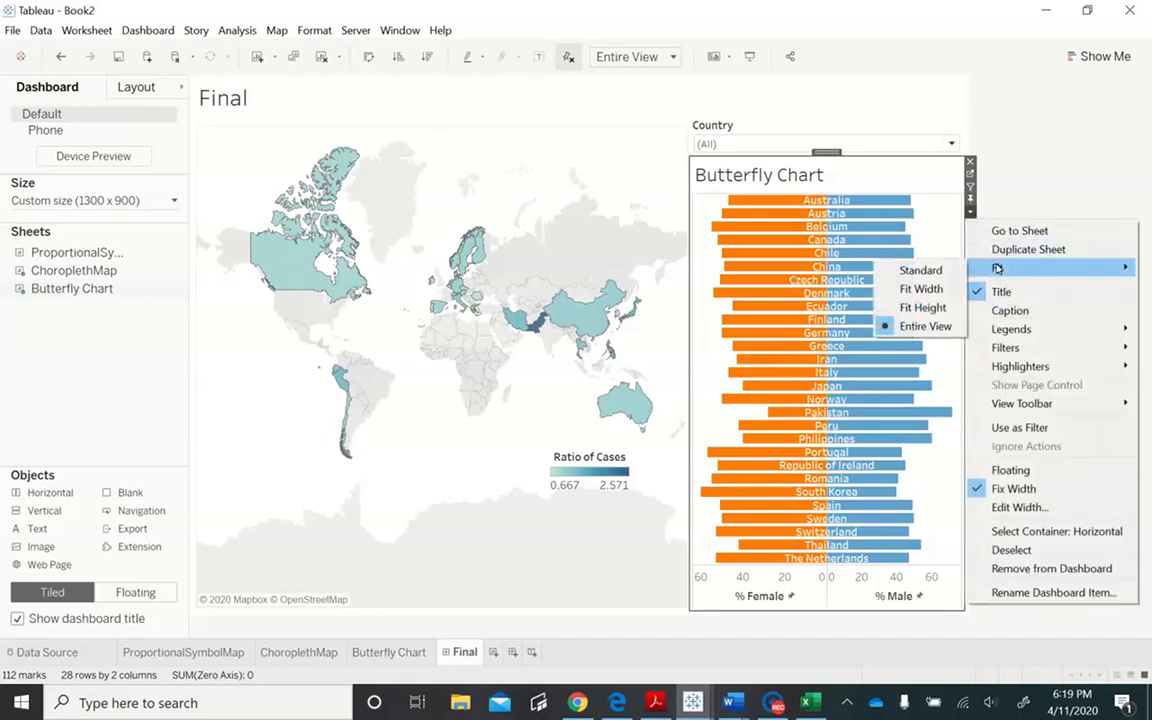
pyautogui.click(949, 335)
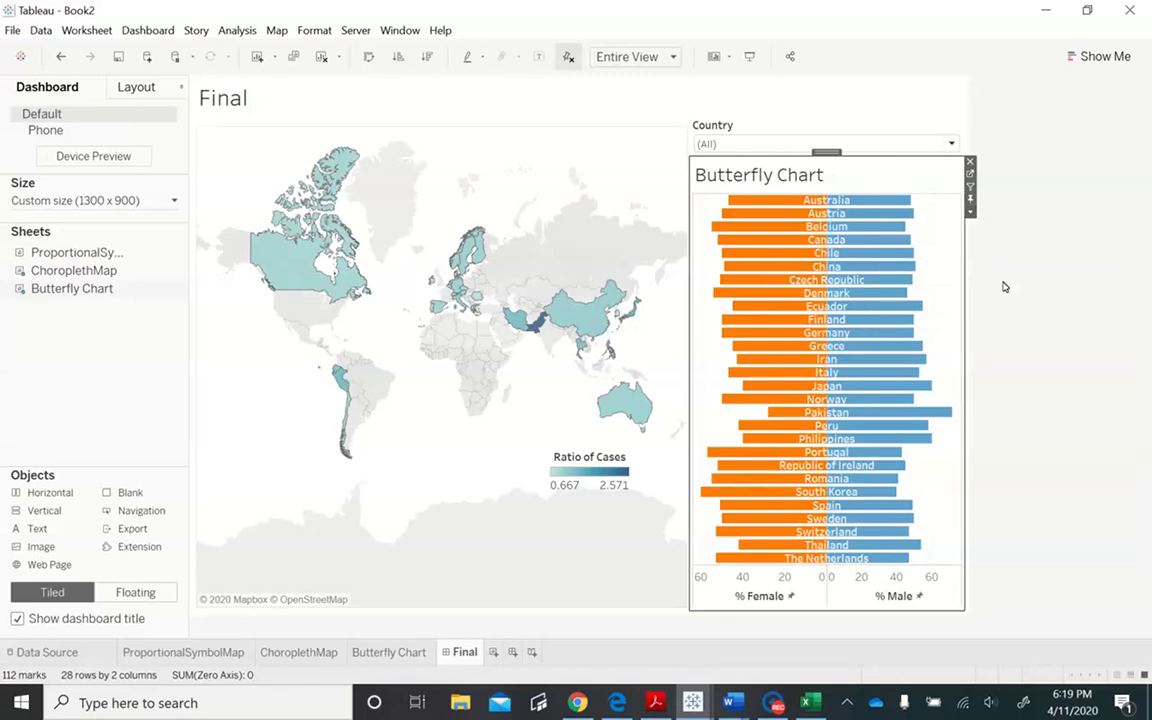
# - Clear the Butterfly Chart's title text, check the Butterfly Chart worksheet, and return to the Final dashboard
pyautogui.doubleClick(851, 185)
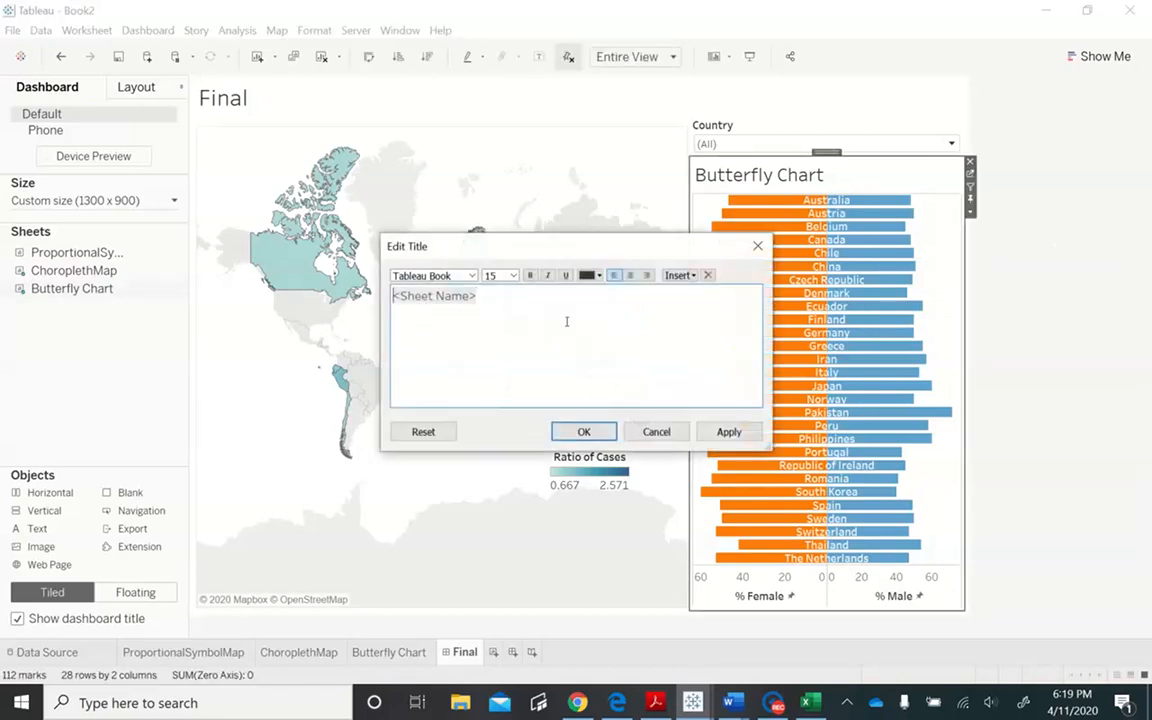
pyautogui.click(566, 321)
pyautogui.press('BackSpace')
pyautogui.press('BackSpace')
pyautogui.press('BackSpace')
pyautogui.press('BackSpace')
pyautogui.press('BackSpace')
pyautogui.press('BackSpace')
pyautogui.press('BackSpace')
pyautogui.press('BackSpace')
pyautogui.press('BackSpace')
pyautogui.click(728, 431)
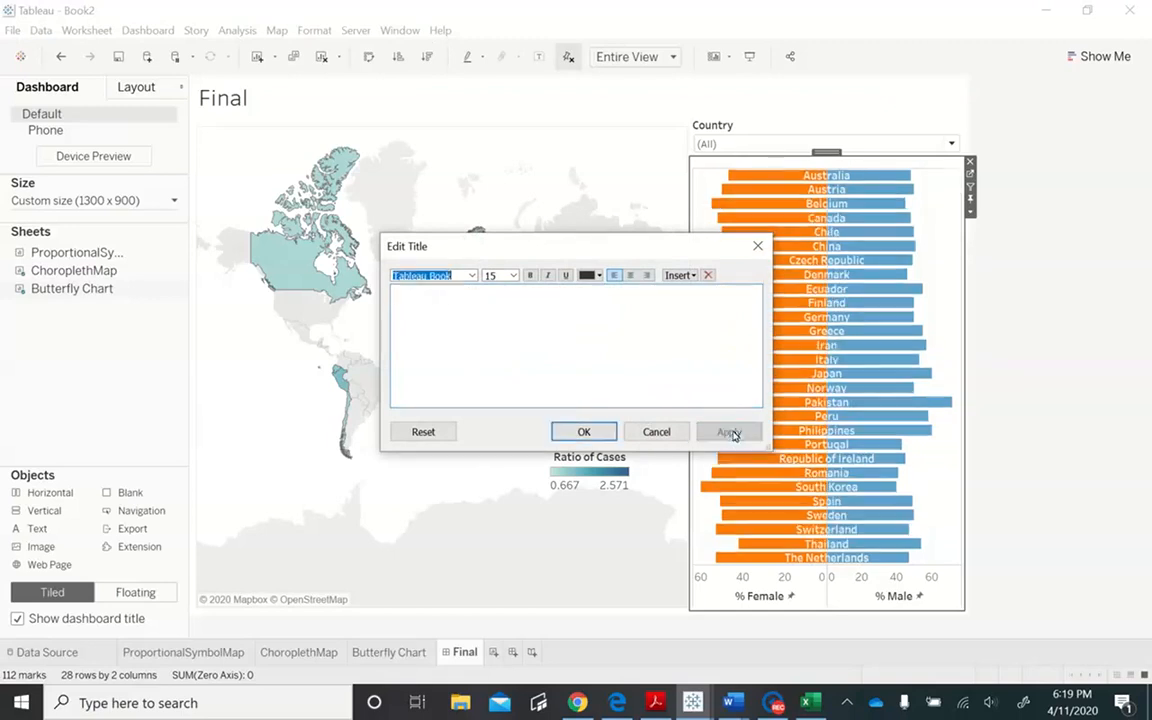
pyautogui.click(592, 434)
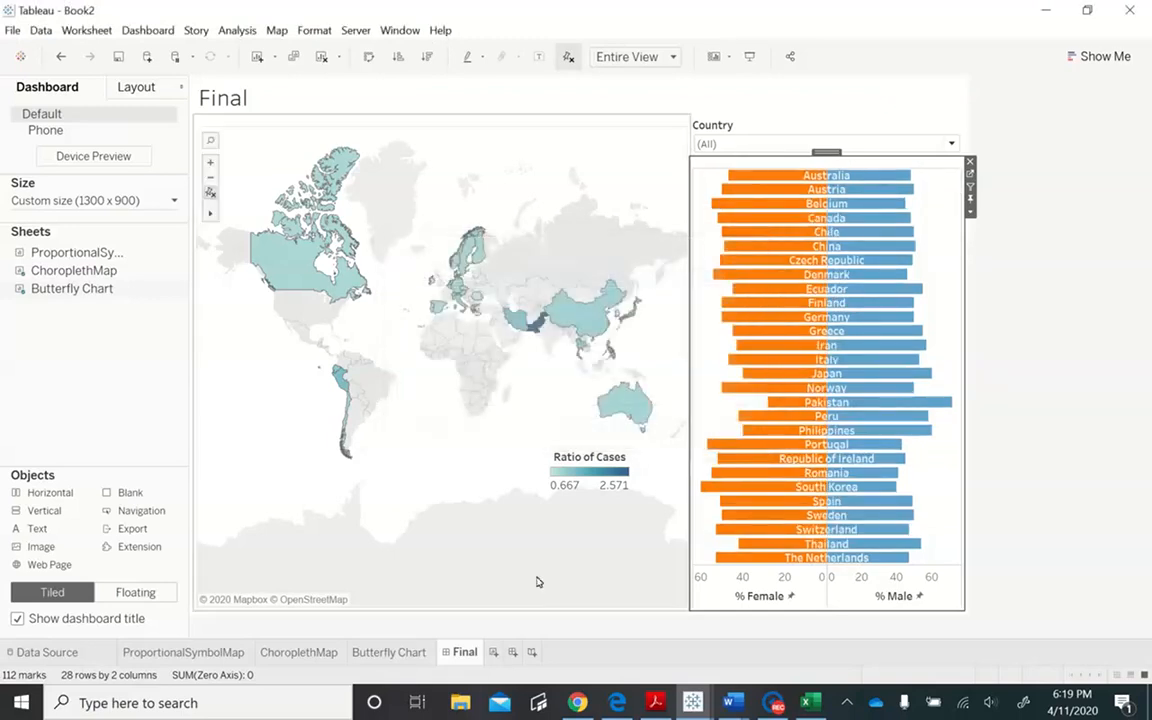
pyautogui.click(398, 651)
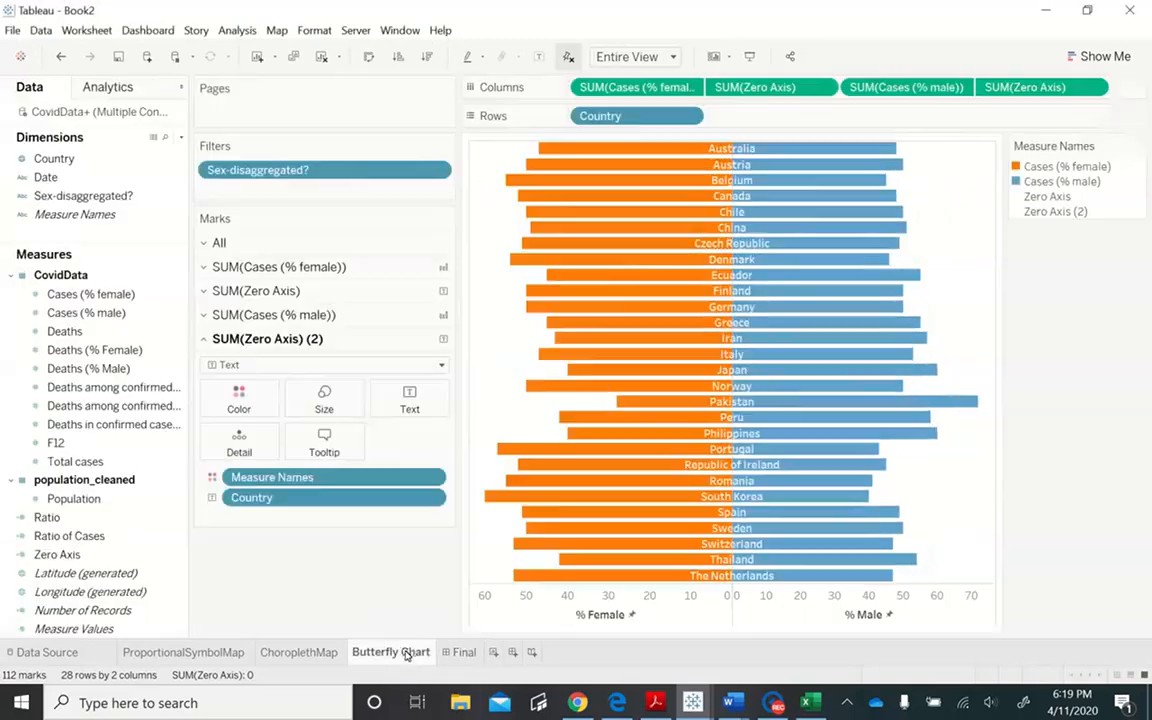
pyautogui.click(462, 651)
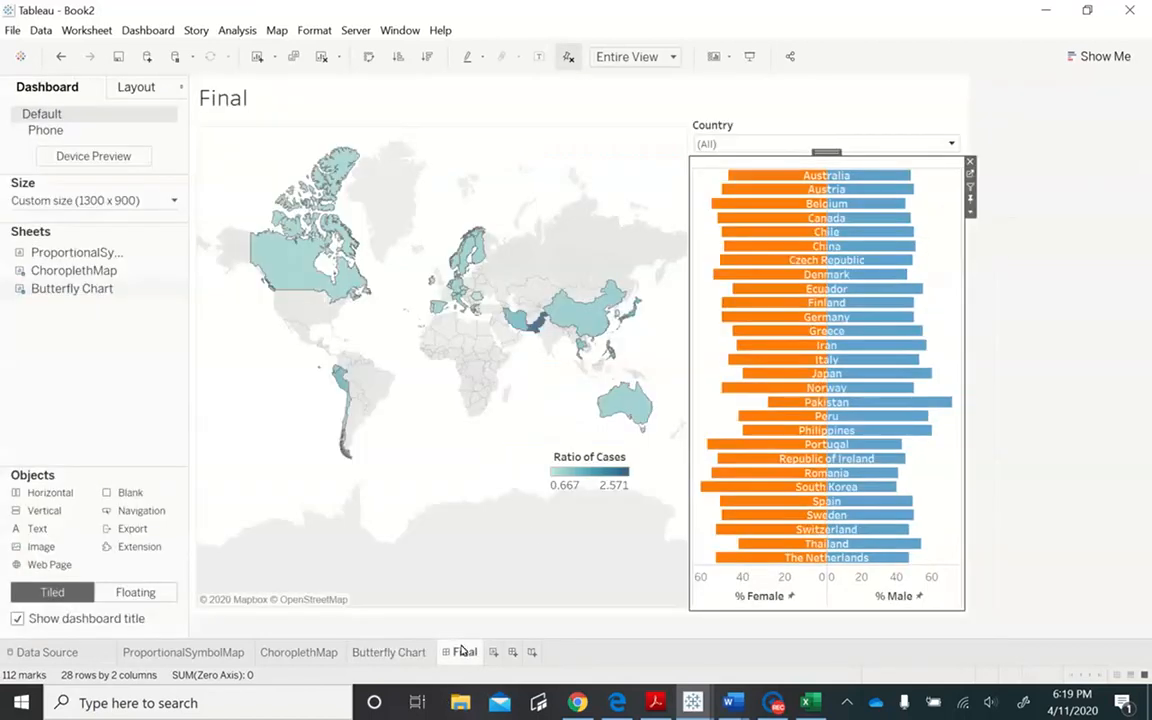
# - Make the Country filter floating and place it over the map's upper-right corner
pyautogui.click(752, 129)
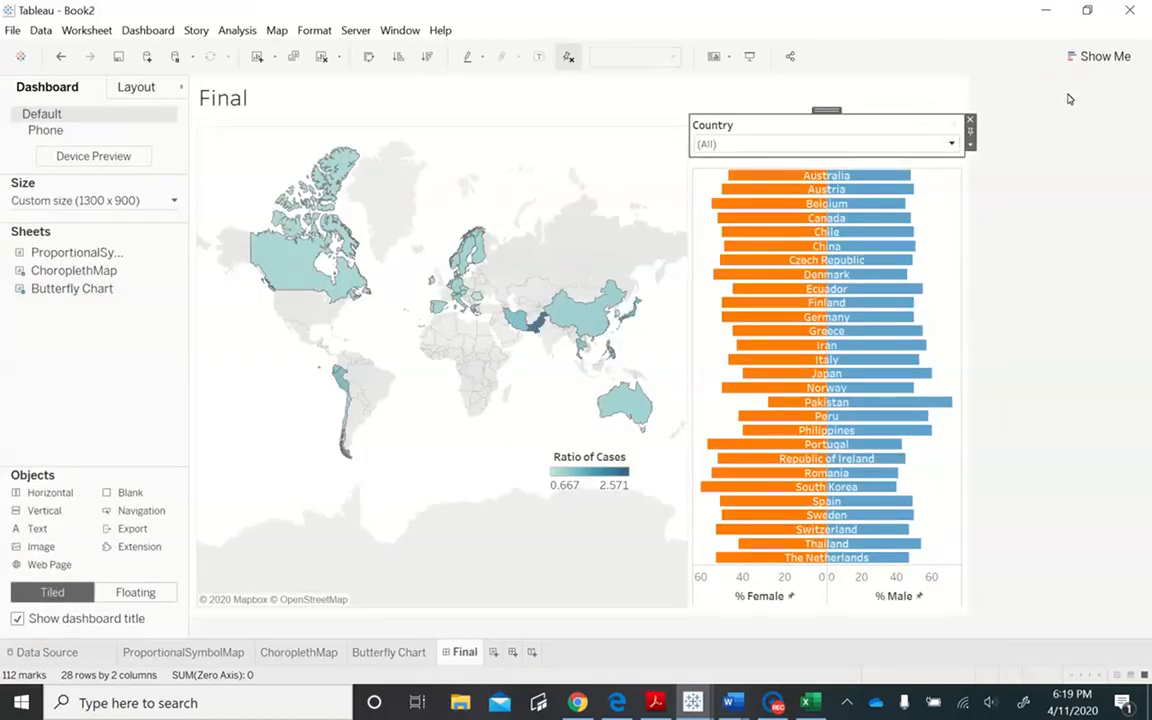
pyautogui.click(969, 147)
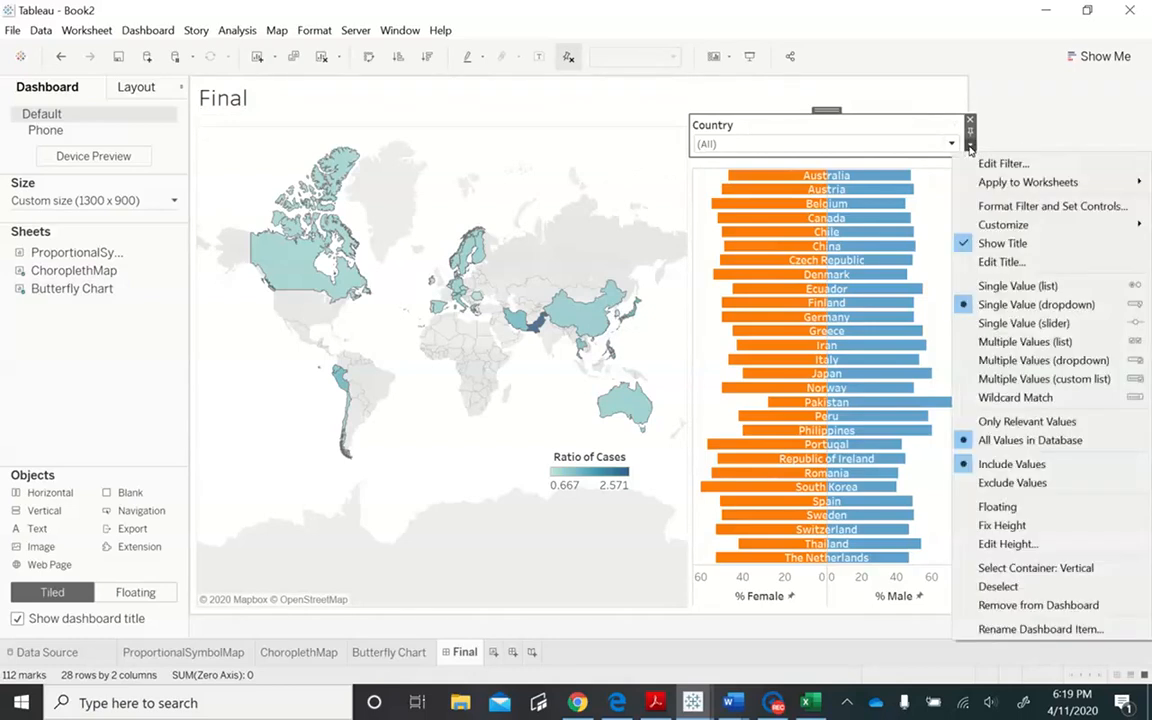
pyautogui.click(997, 506)
pyautogui.moveTo(723, 125); pyautogui.dragTo(629, 131)
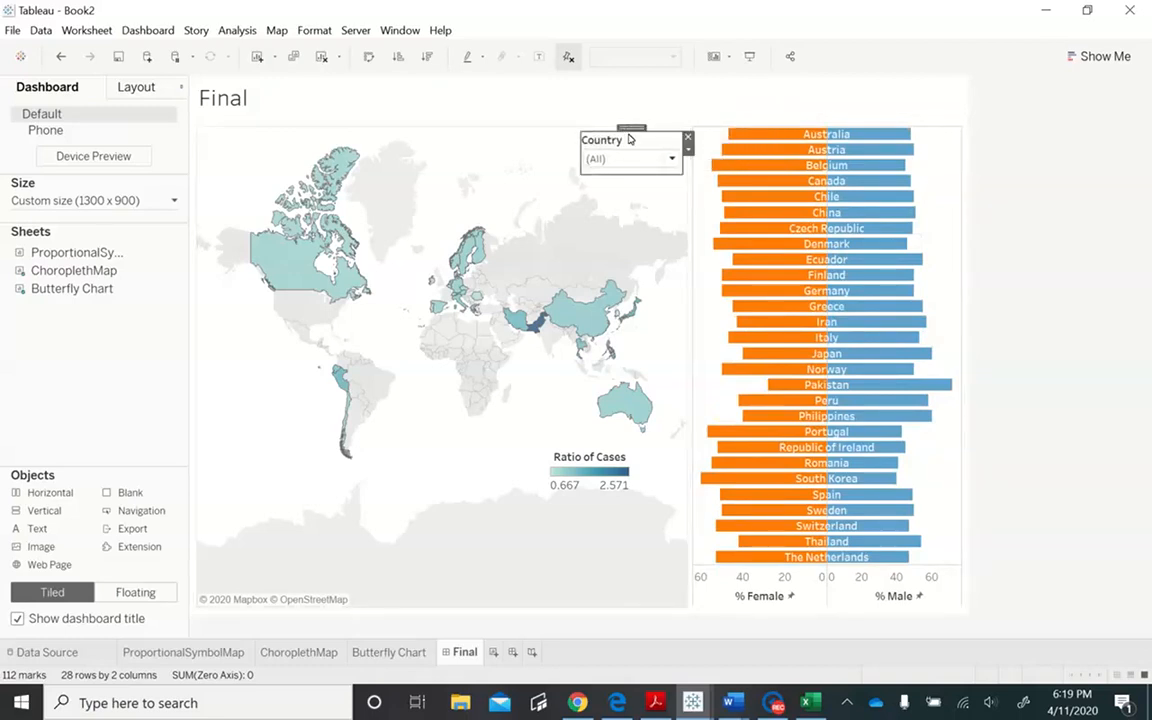
# - Change the Country filter's title to "Country Filter" and center it
pyautogui.doubleClick(629, 139)
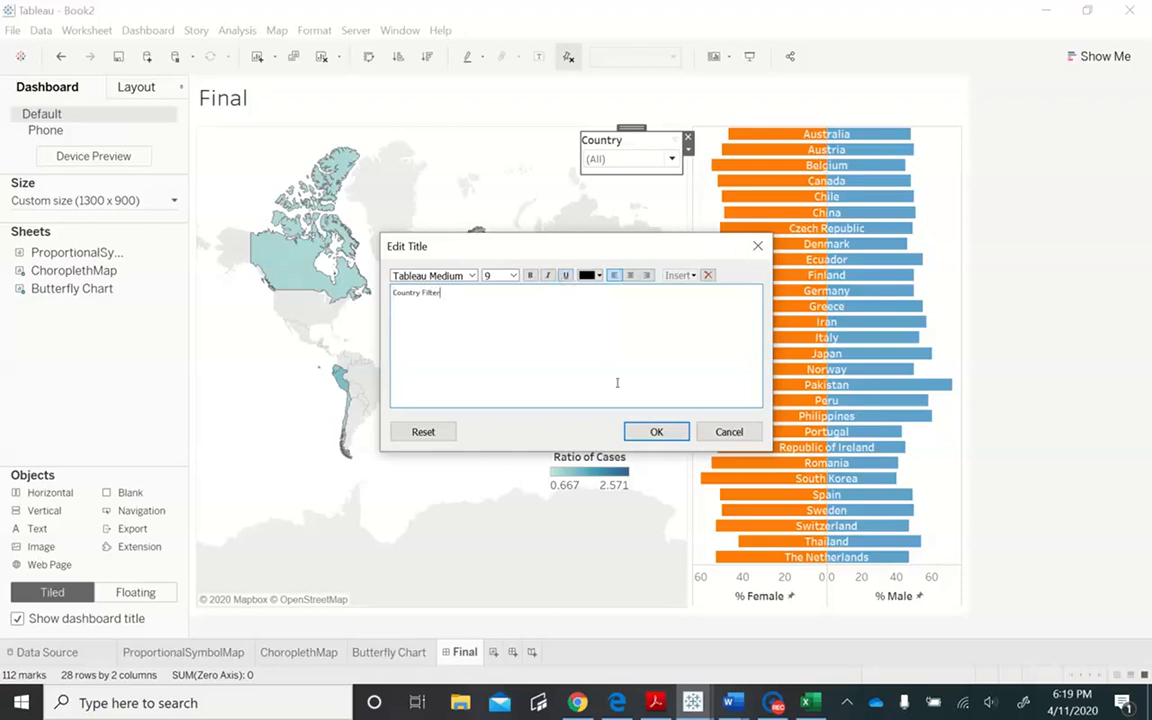
pyautogui.hotkey('ctrl', 'a')
pyautogui.click(630, 275)
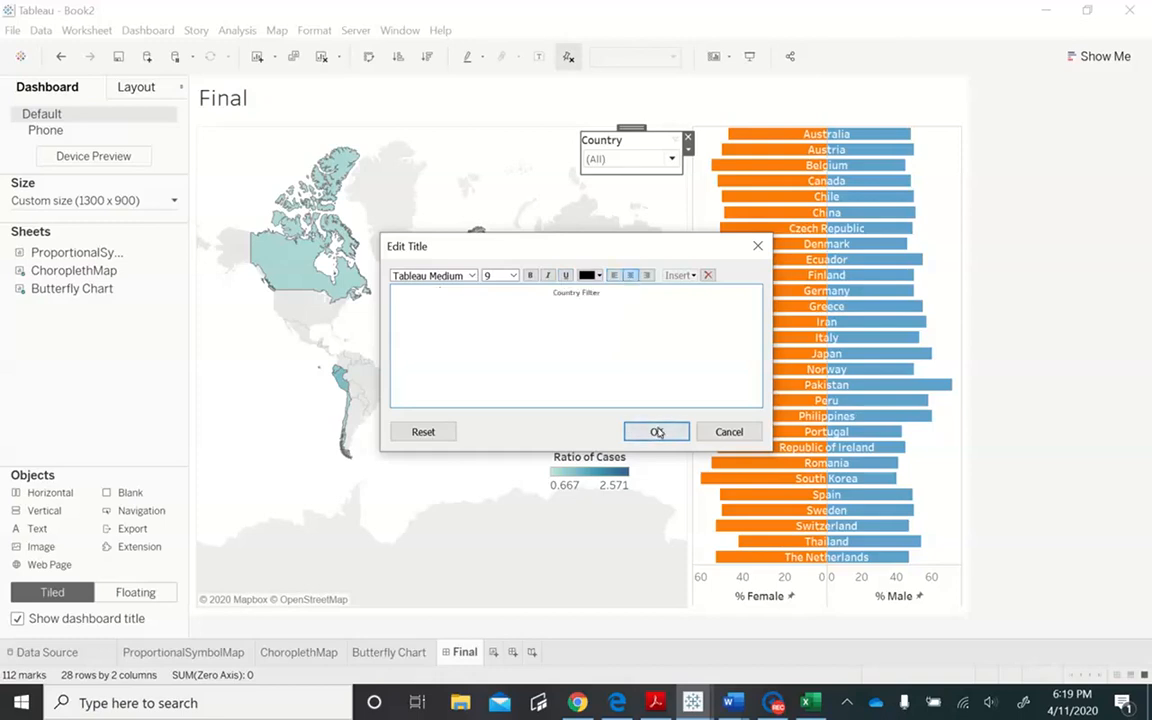
pyautogui.click(659, 438)
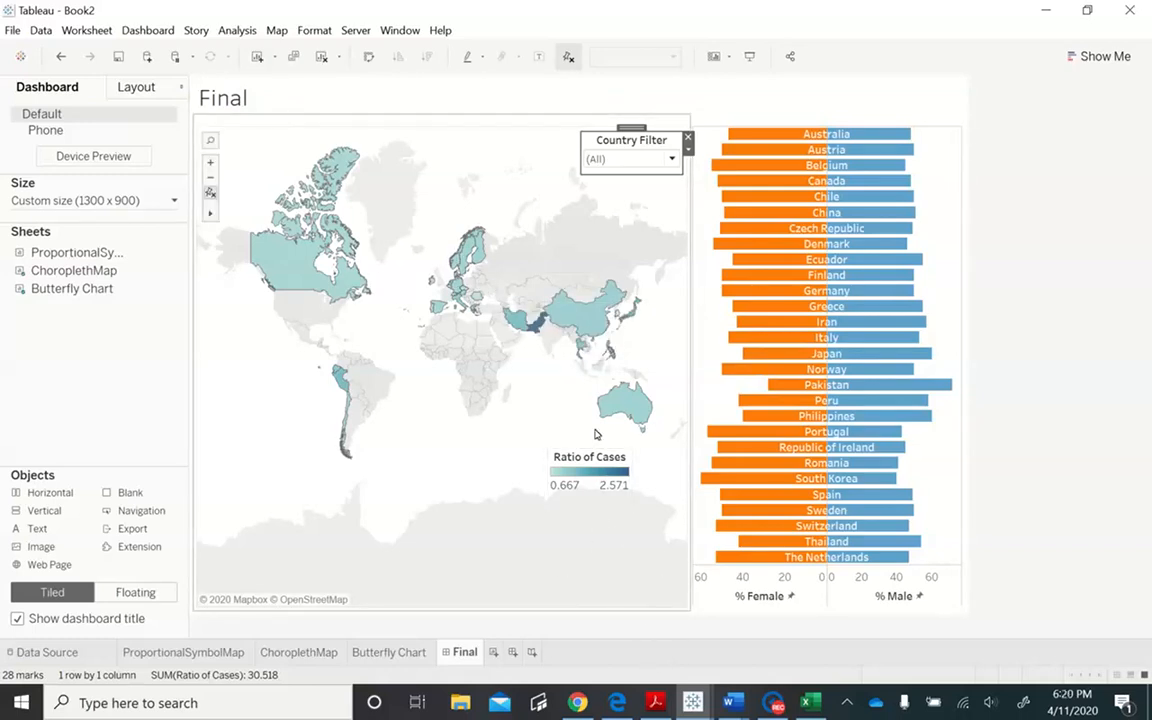
# - Widen the Butterfly Chart column slightly and place a wider, flatter Ratio of Cases legend in the map's lower-right corner
pyautogui.click(596, 478)
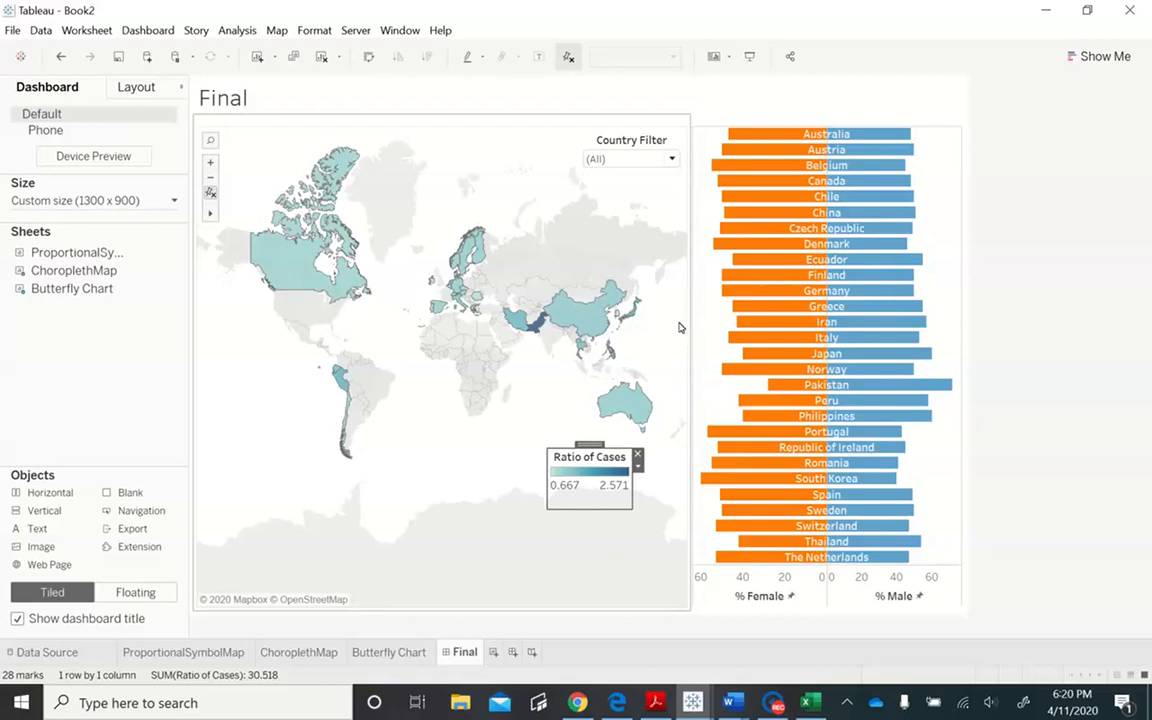
pyautogui.moveTo(692, 317); pyautogui.dragTo(676, 325)
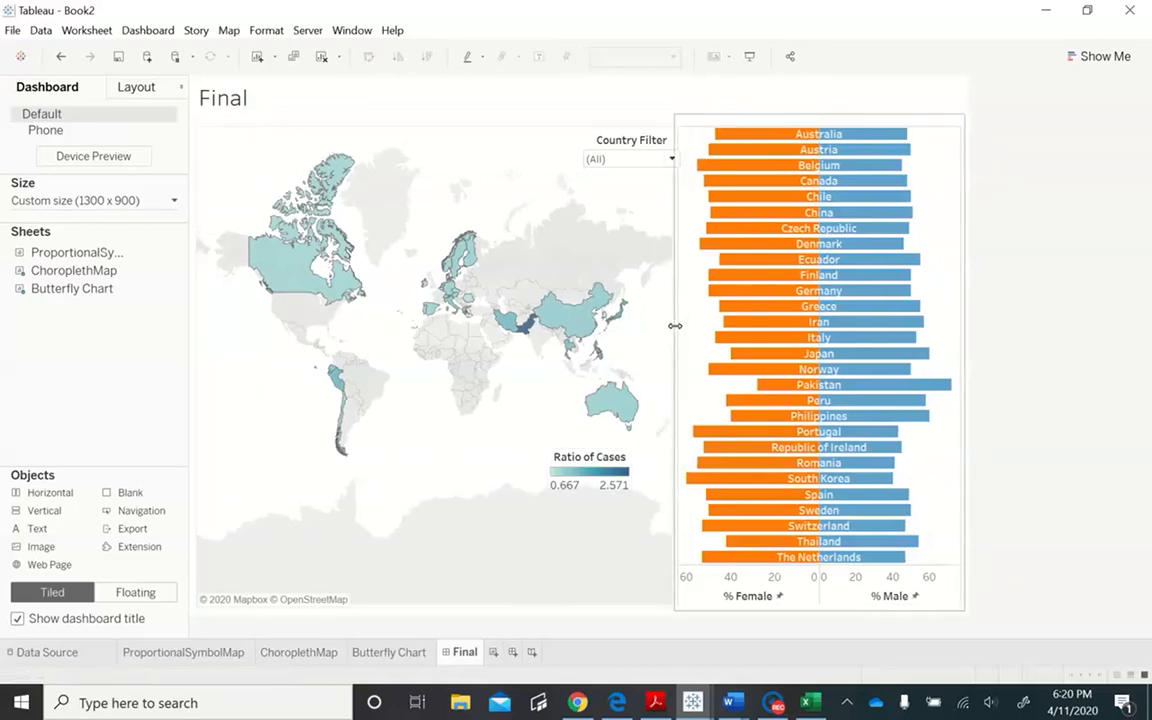
pyautogui.click(584, 451)
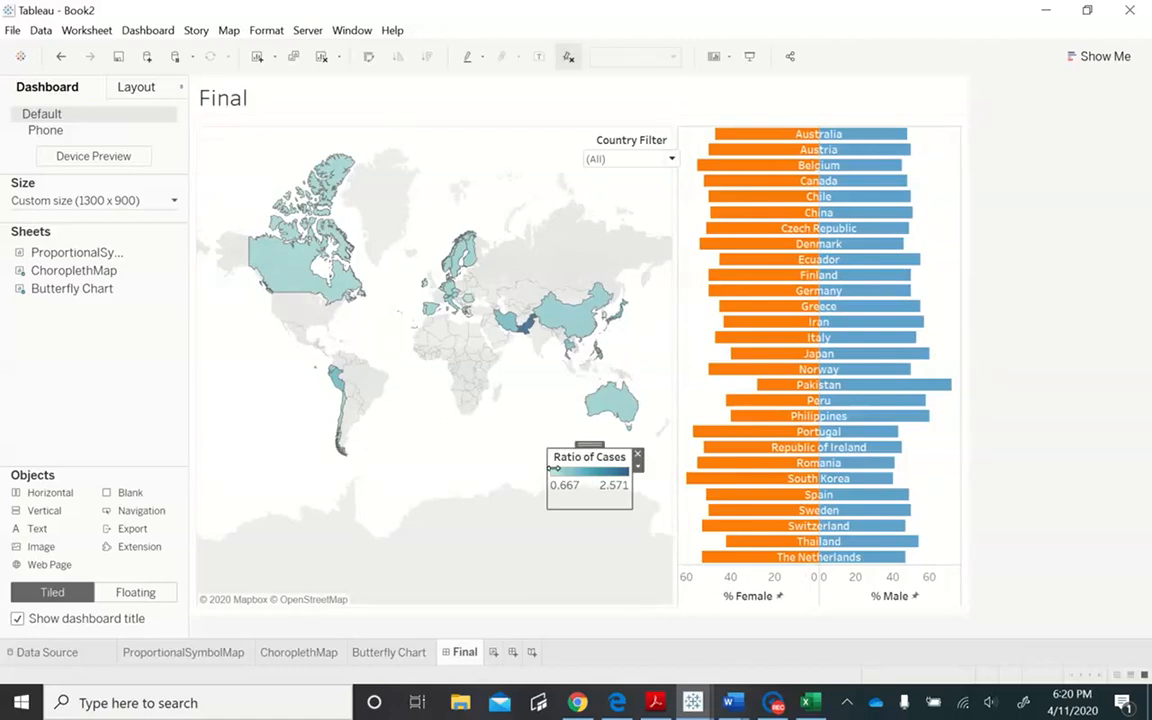
pyautogui.moveTo(548, 465); pyautogui.dragTo(447, 465)
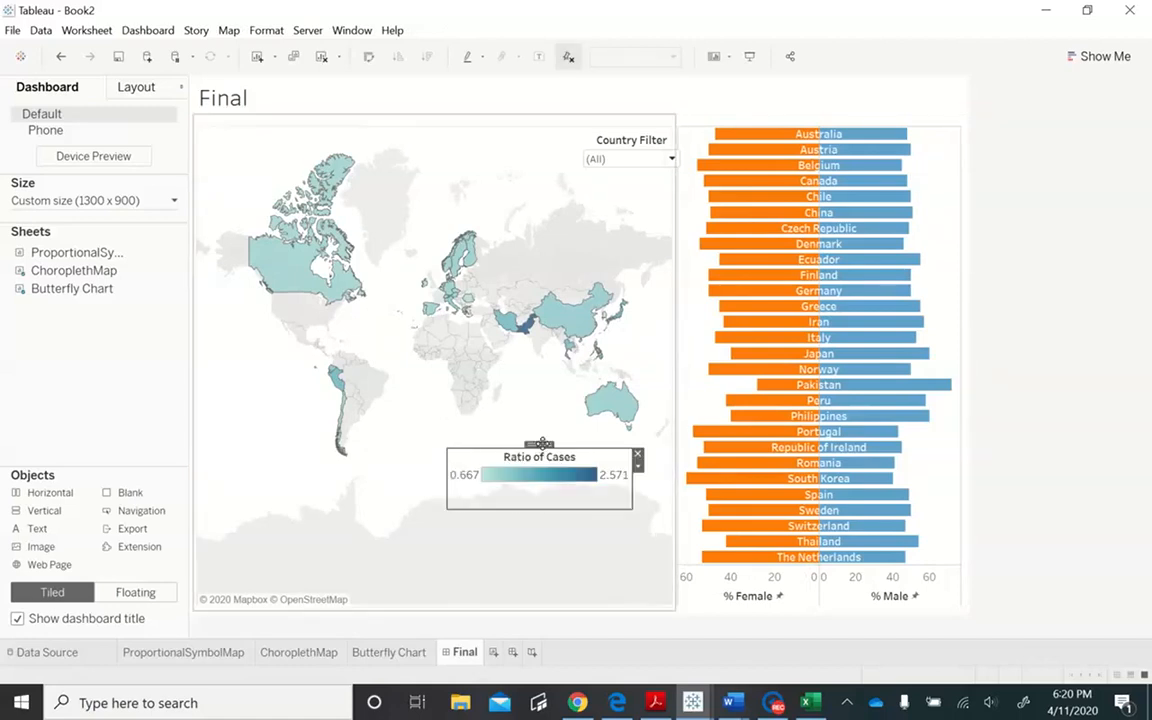
pyautogui.moveTo(562, 448); pyautogui.dragTo(556, 476)
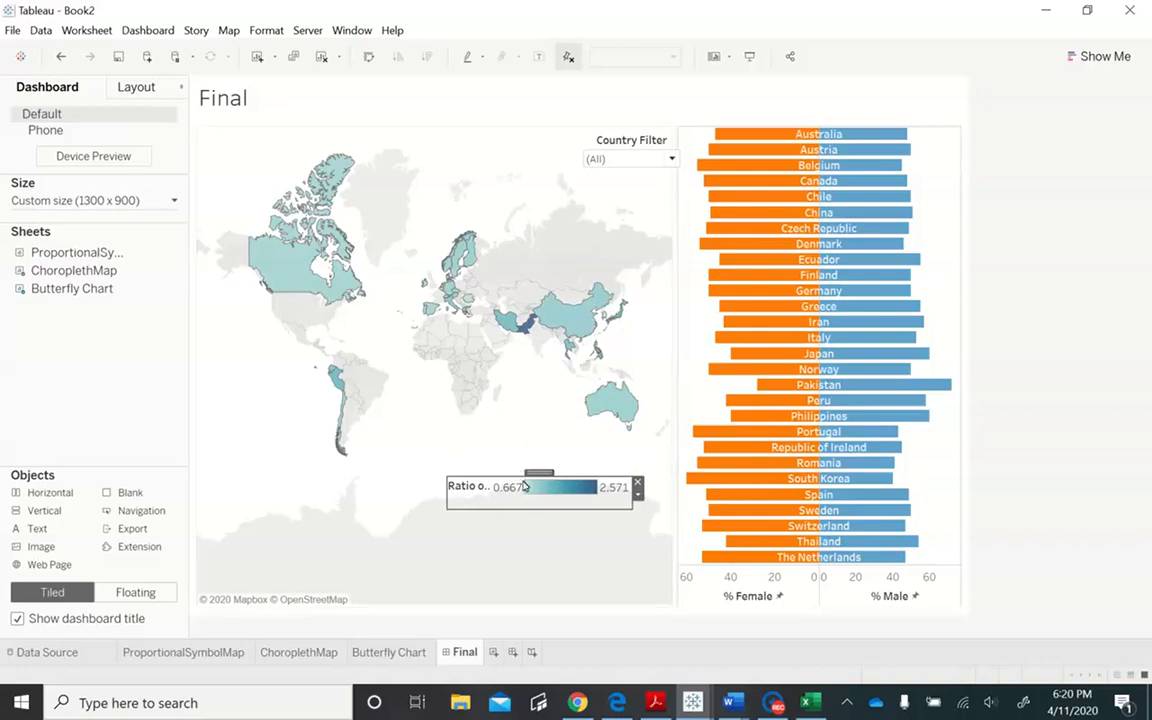
pyautogui.moveTo(539, 473); pyautogui.dragTo(571, 561)
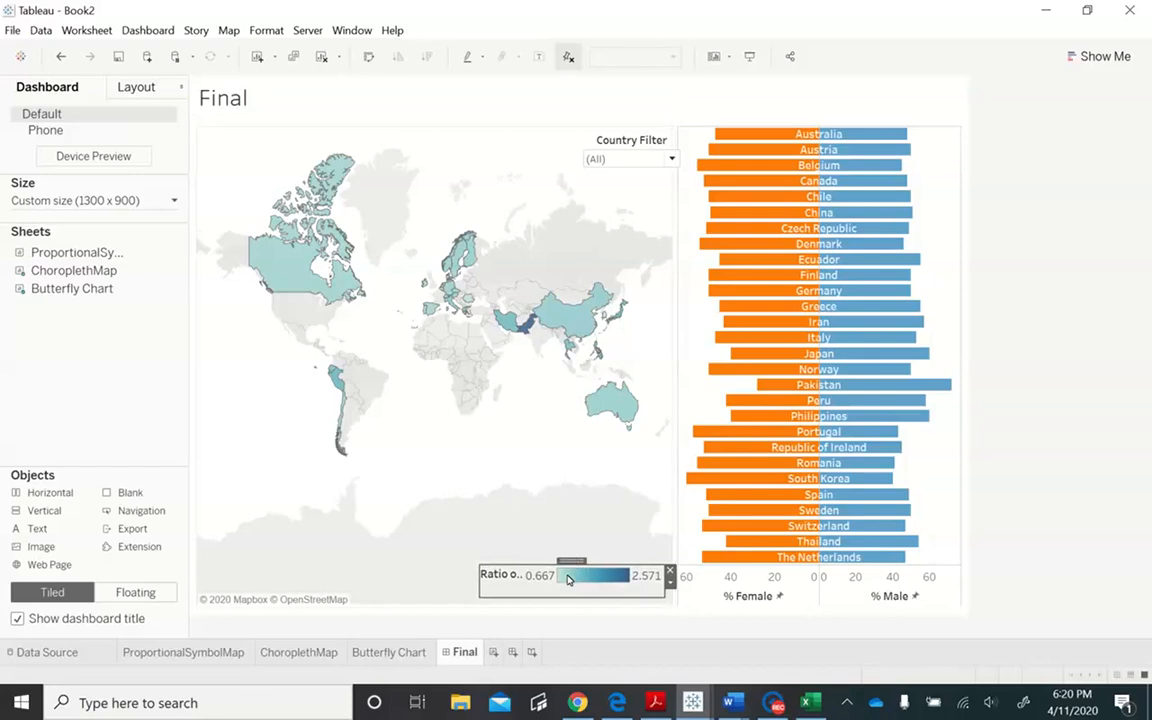
# - Resize the Ratio of Cases legend so its title sits above a longer color bar, and shift the Country Filter slightly left
pyautogui.doubleClick(568, 579)
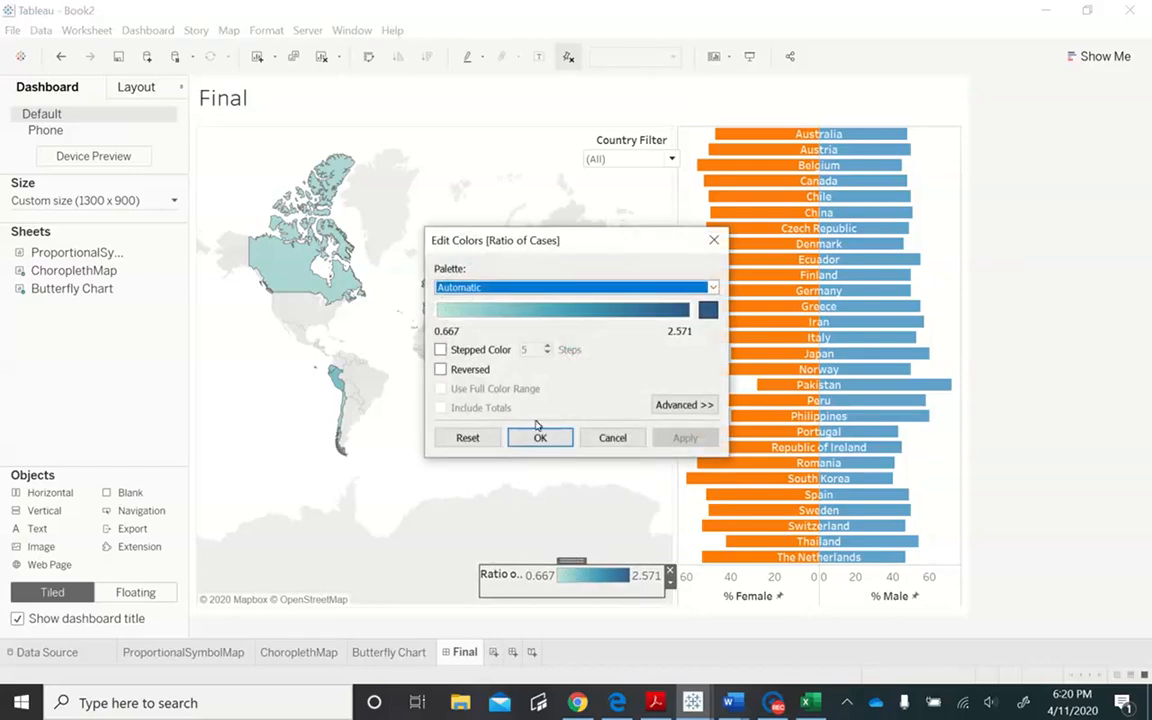
pyautogui.click(609, 436)
pyautogui.moveTo(480, 581); pyautogui.dragTo(437, 584)
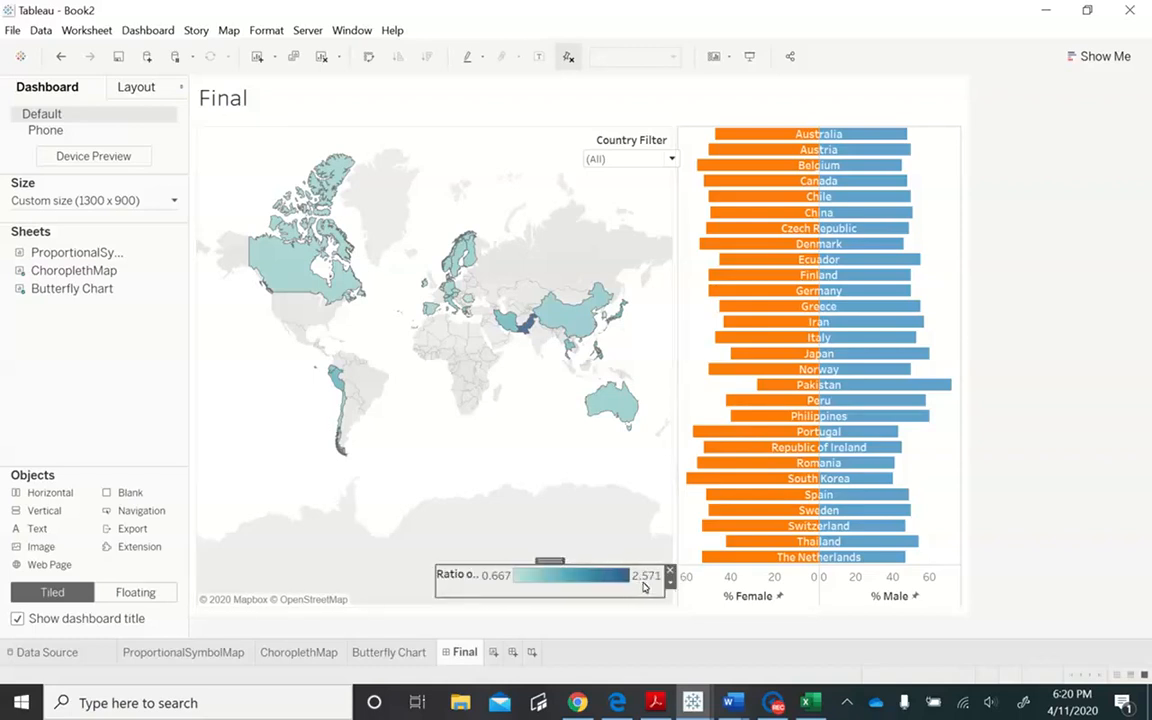
pyautogui.moveTo(548, 565); pyautogui.dragTo(548, 534)
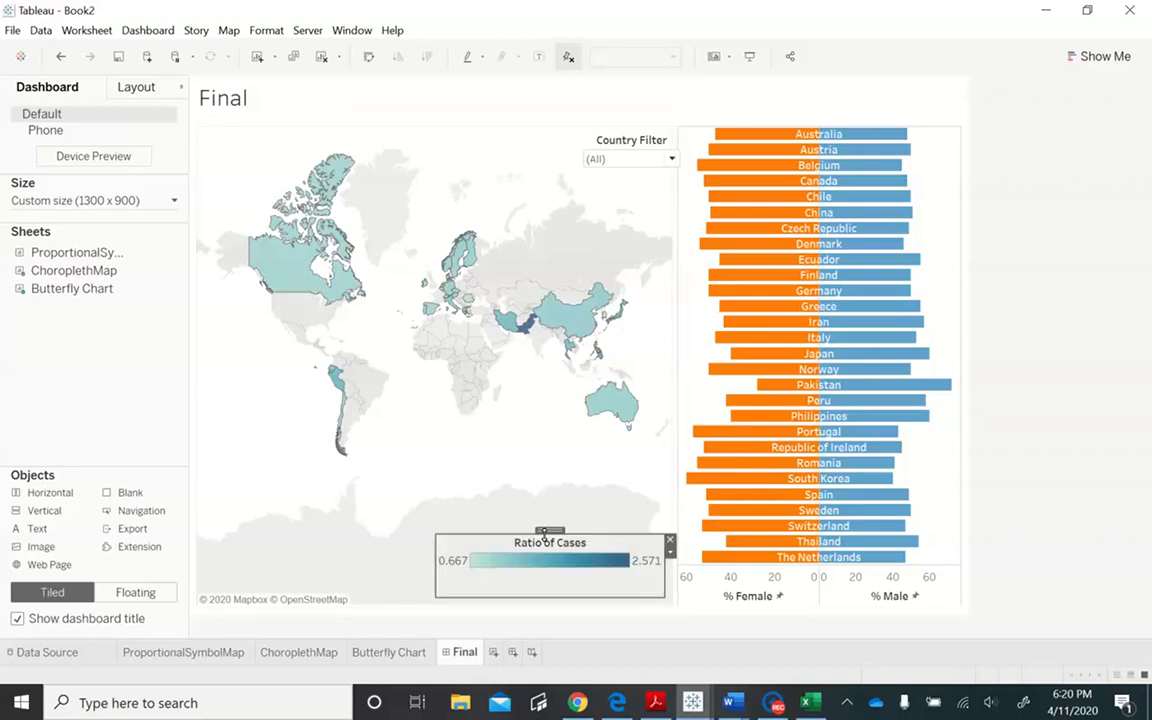
pyautogui.moveTo(549, 597); pyautogui.dragTo(563, 566)
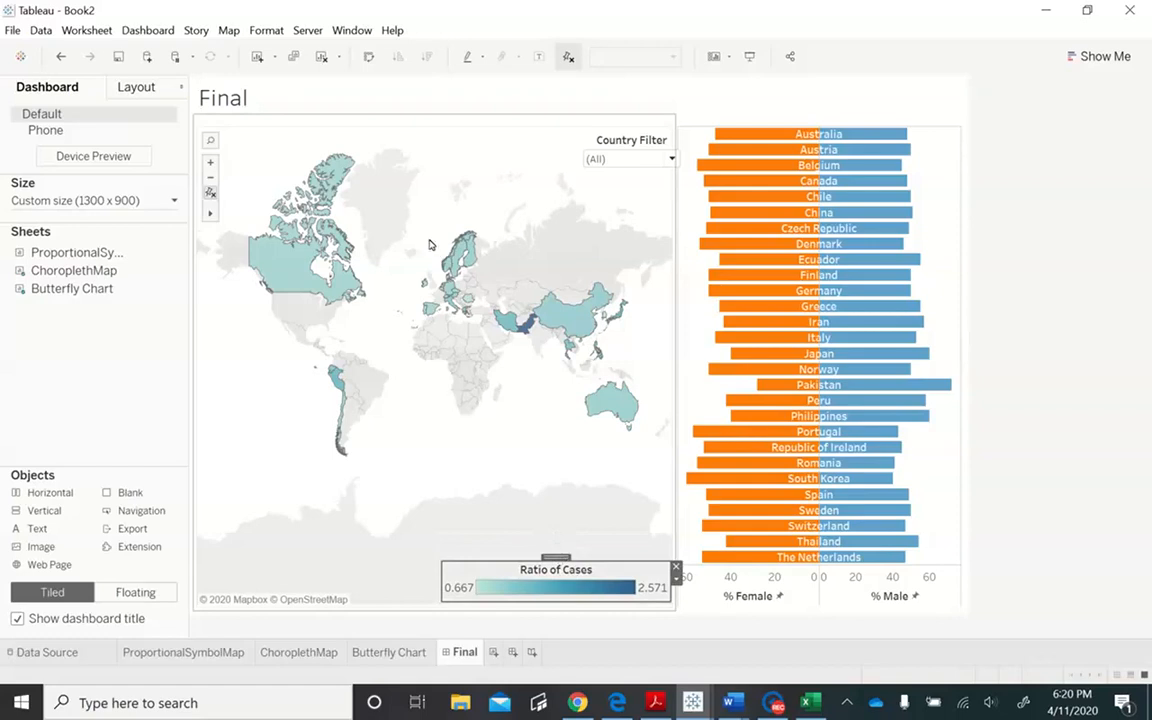
pyautogui.click(646, 145)
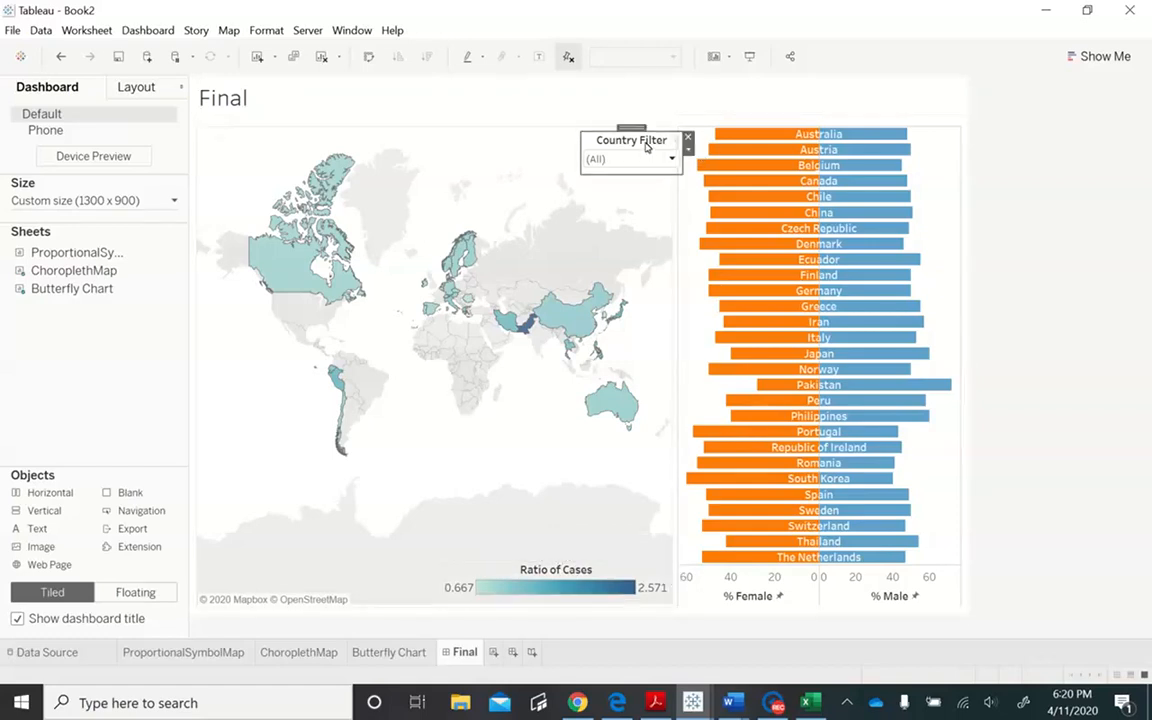
pyautogui.moveTo(639, 128); pyautogui.dragTo(616, 128)
# - Replace the dashboard title with "Sex-Dissegrated Data Reported for CoViD-19 Cases"
pyautogui.doubleClick(766, 105)
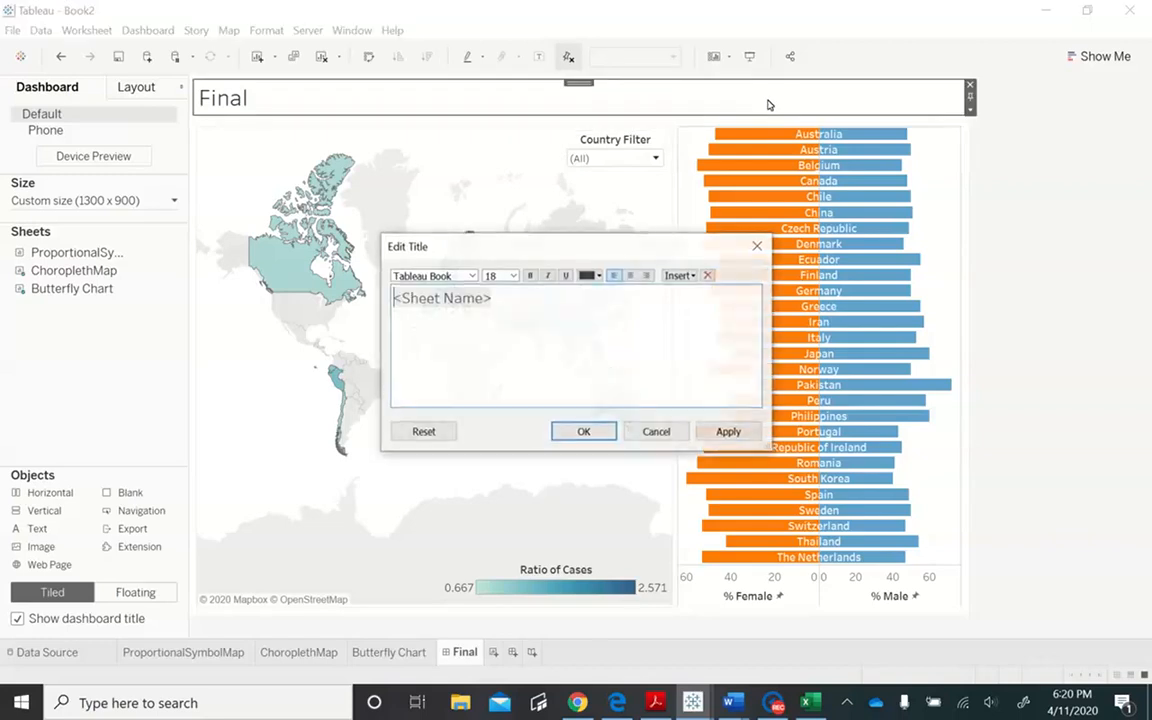
pyautogui.write('Se')
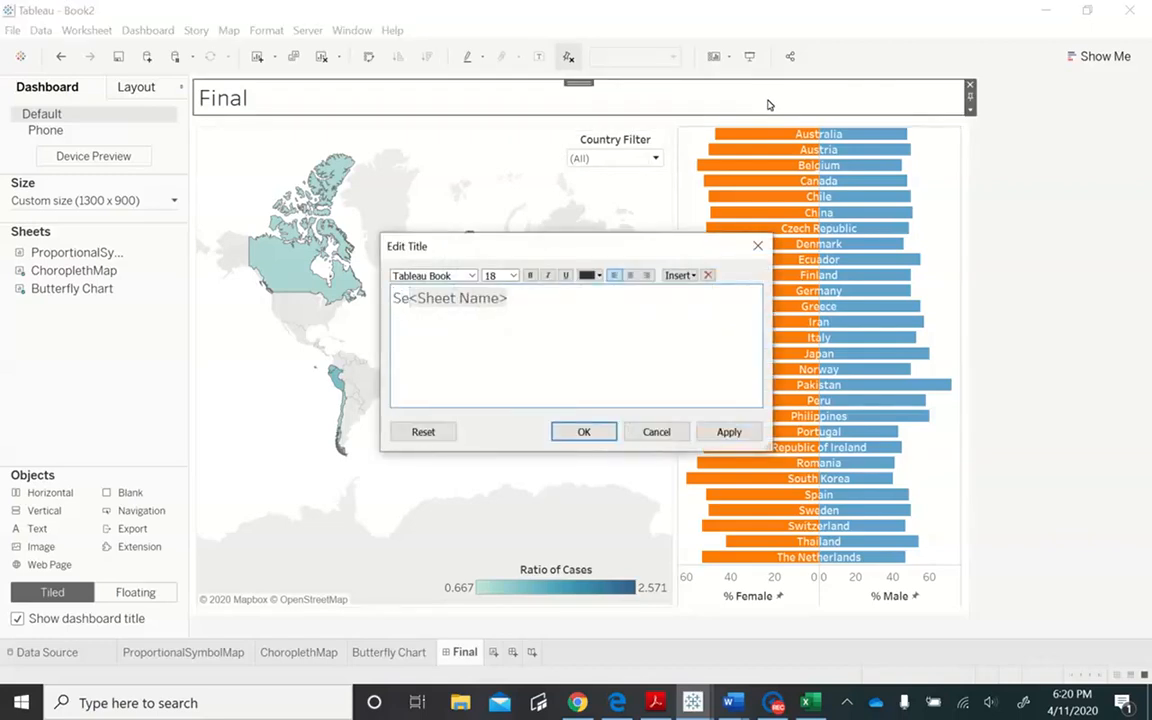
pyautogui.hotkey('ctrl', 'a')
pyautogui.press('BackSpace')
pyautogui.write('Sex-Dissegrated ')
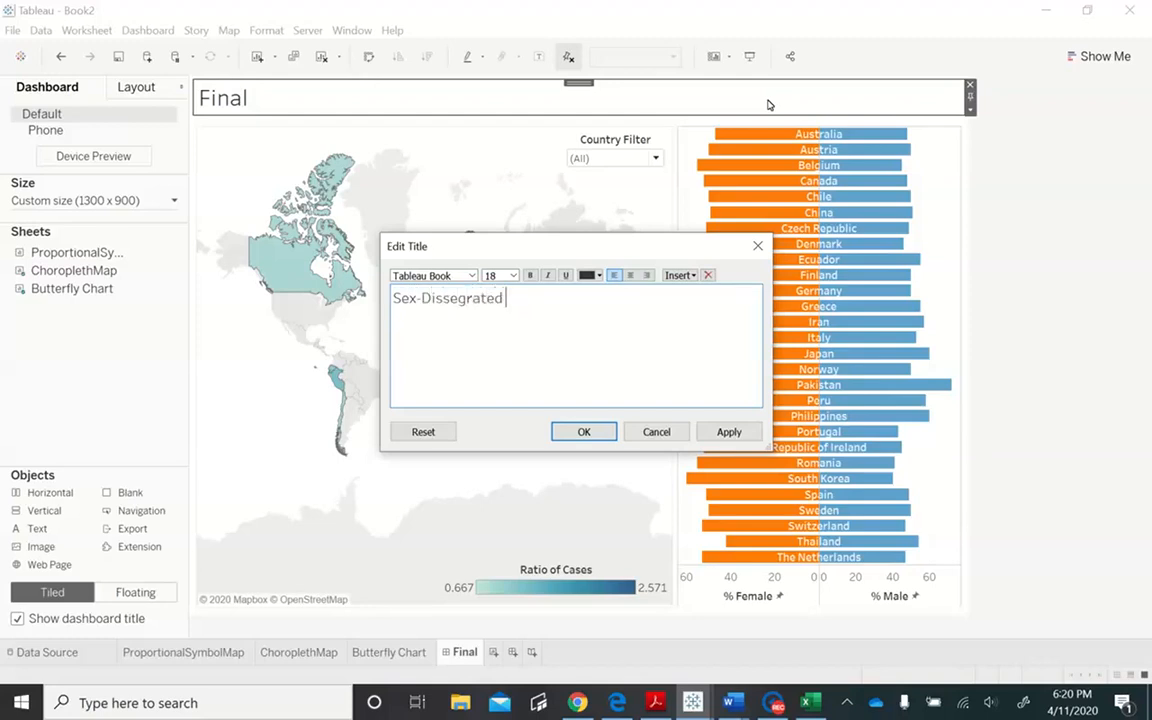
pyautogui.write('Data Reported for CoVi')
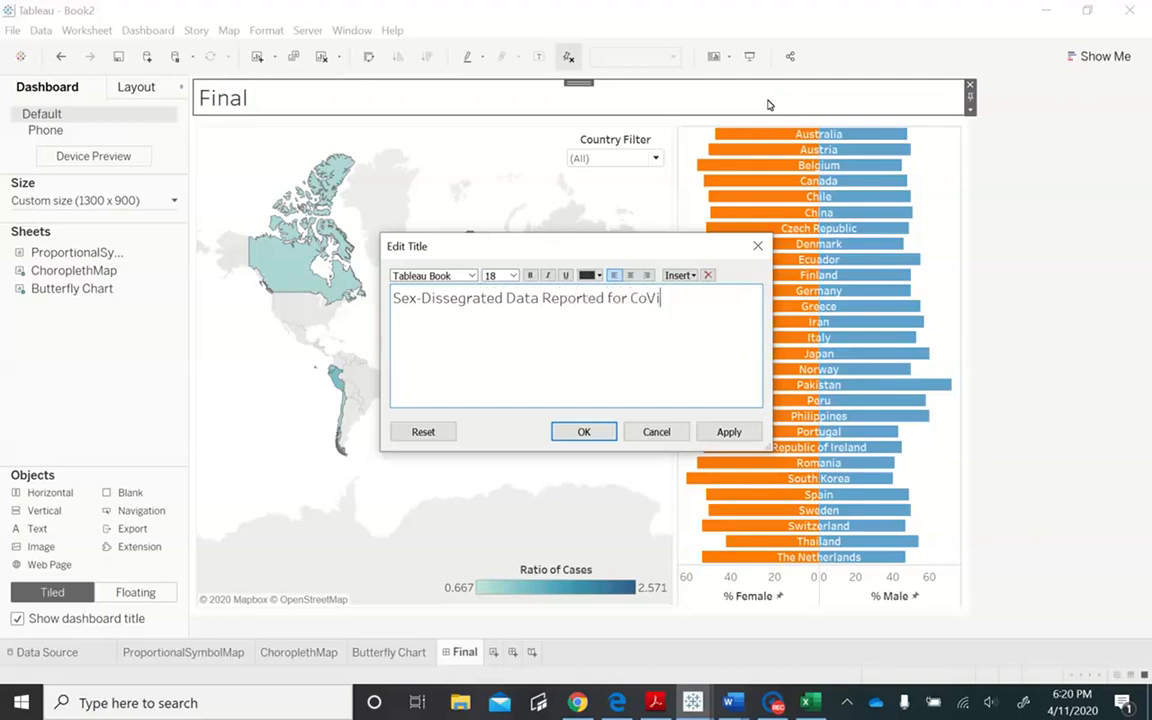
pyautogui.write('D-19 Cases')
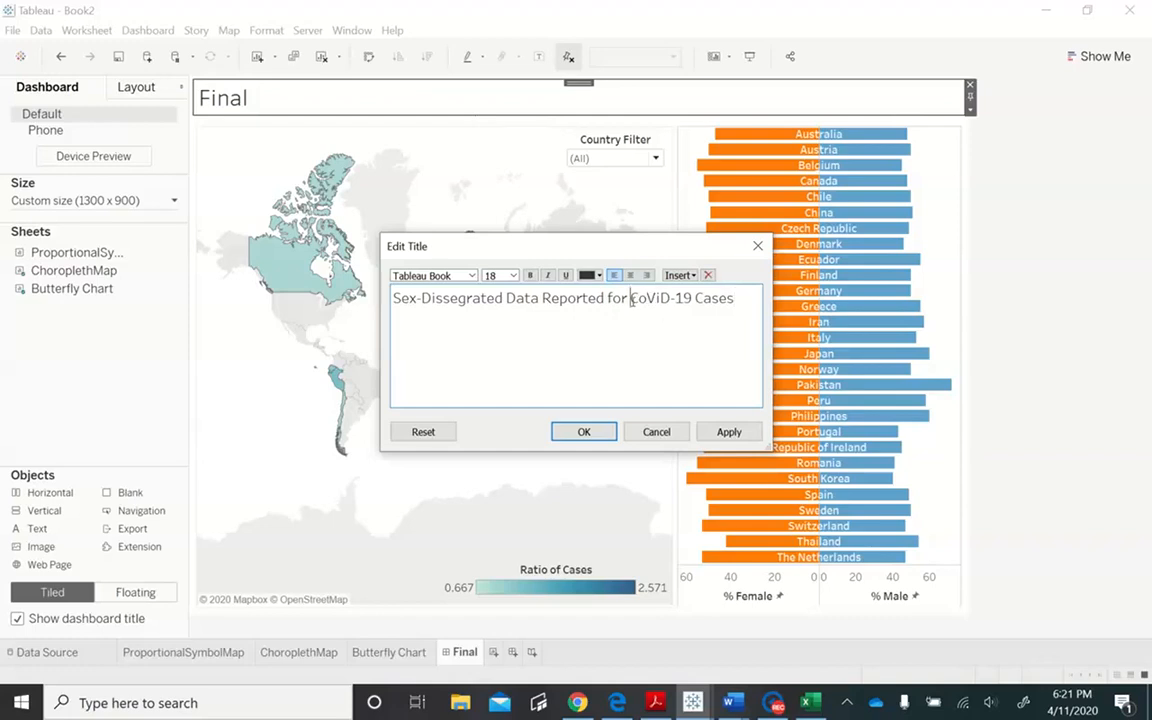
# - Break the dashboard title before "CoViD-19 Cases" and center both lines
pyautogui.press('Return')
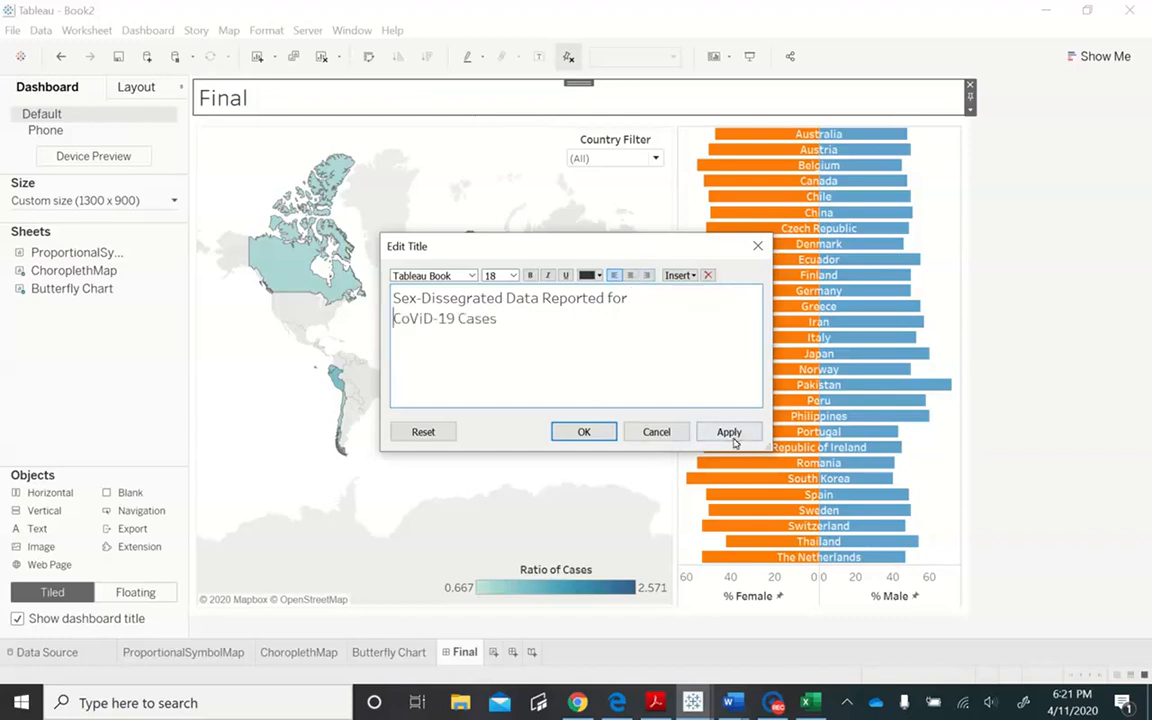
pyautogui.click(419, 300)
pyautogui.press('BackSpace')
pyautogui.write('-')
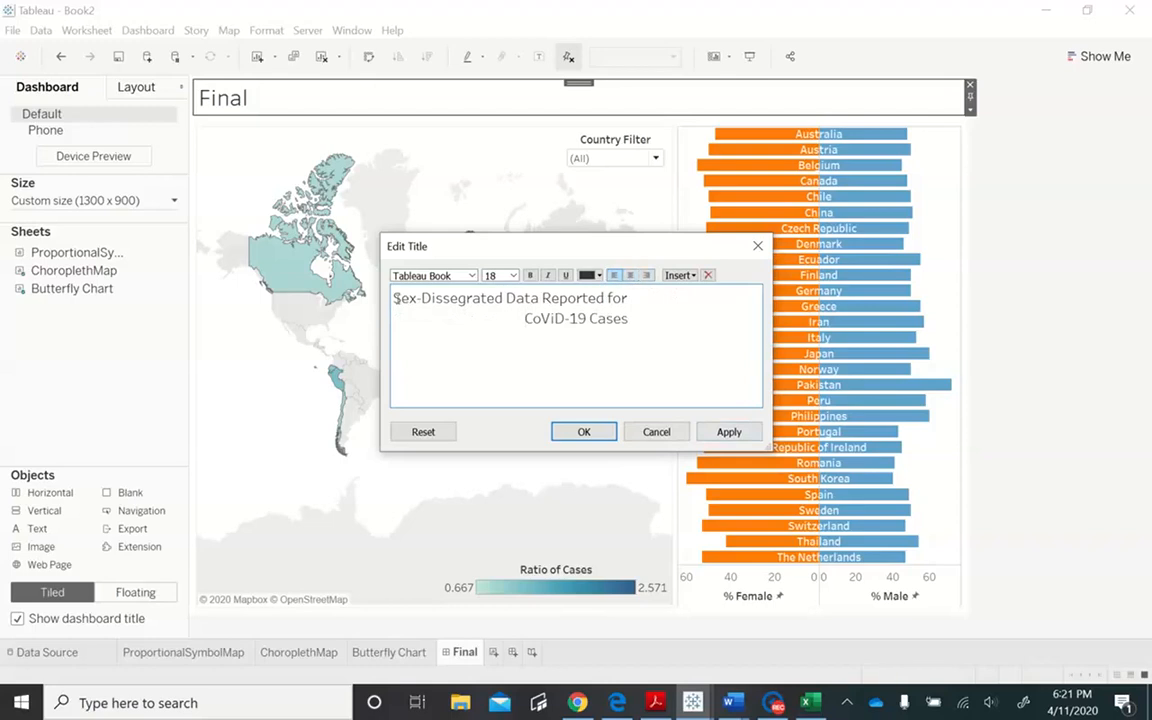
pyautogui.click(630, 275)
pyautogui.click(735, 433)
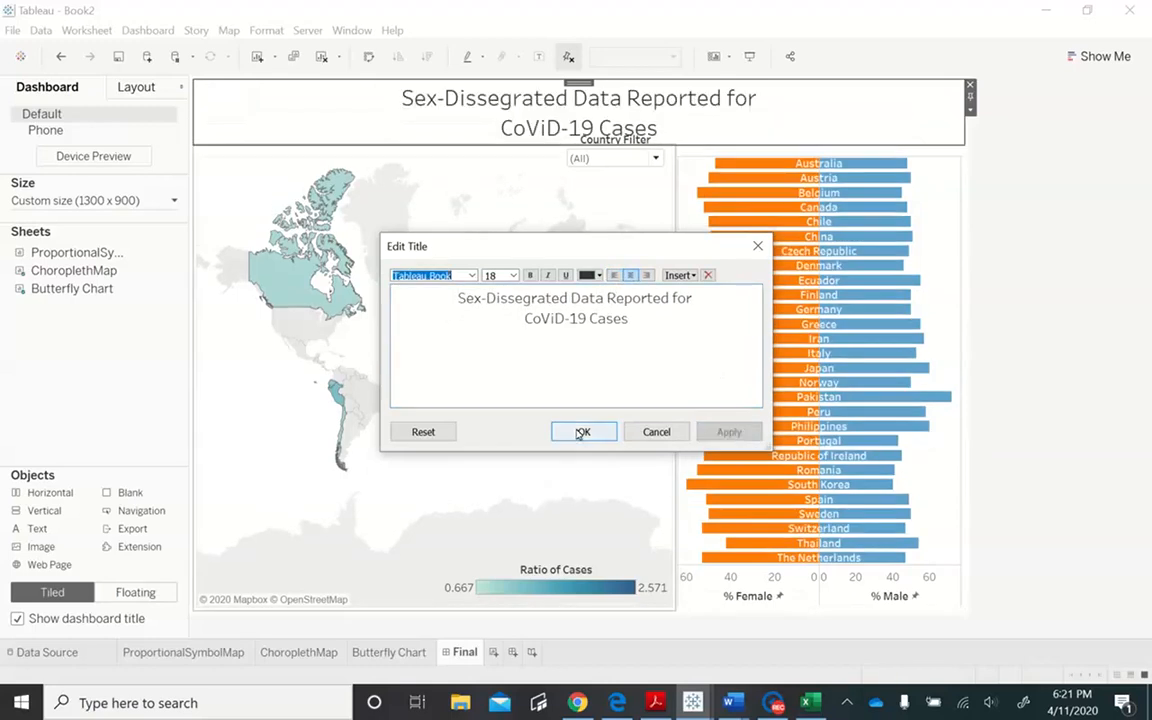
pyautogui.click(578, 432)
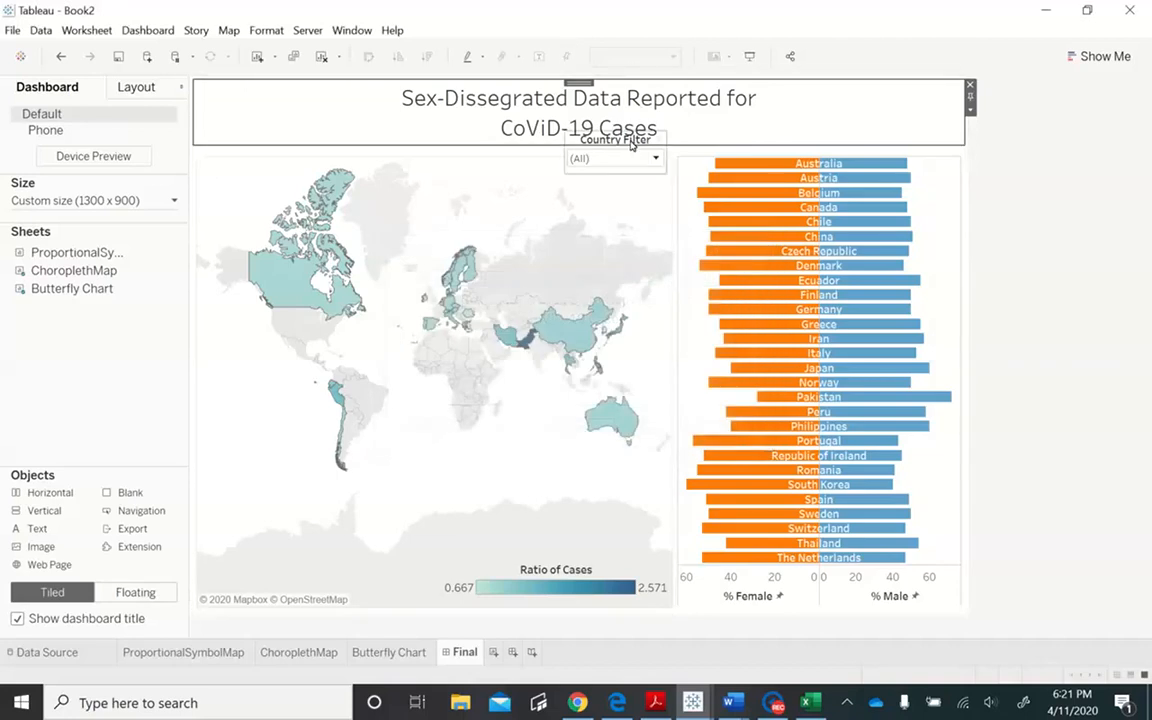
# - Move the floating Country Filter down off the title into the map's upper-right corner
pyautogui.click(628, 137)
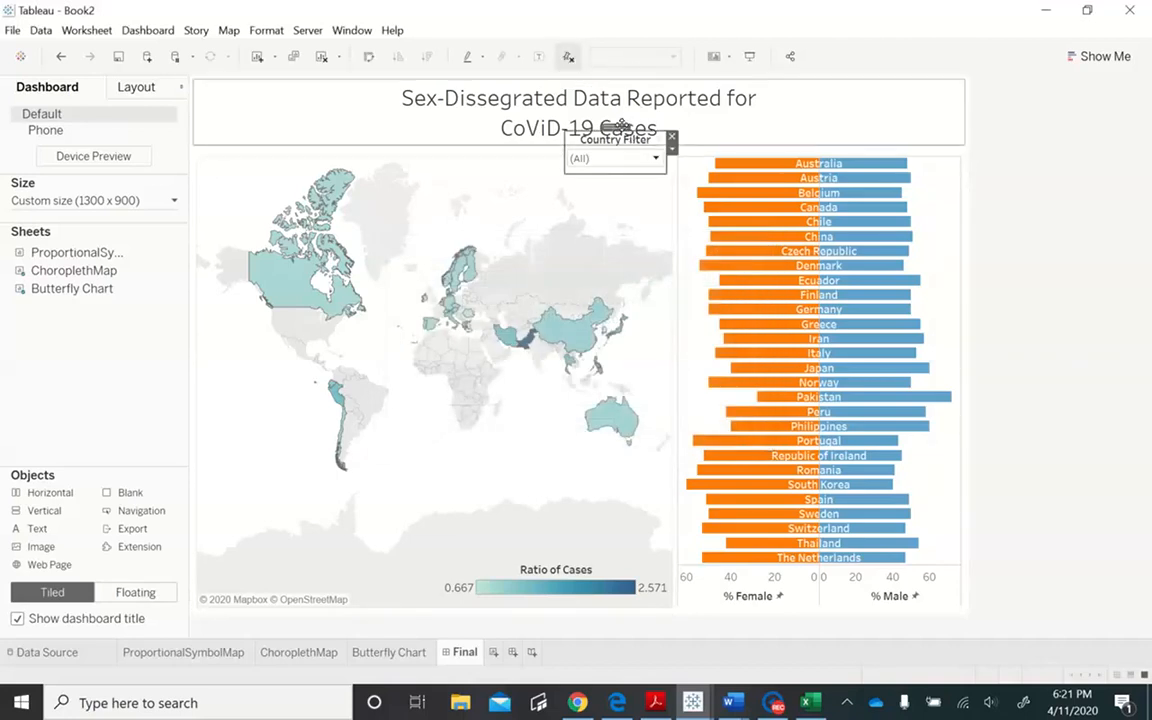
pyautogui.moveTo(616, 127); pyautogui.dragTo(630, 159)
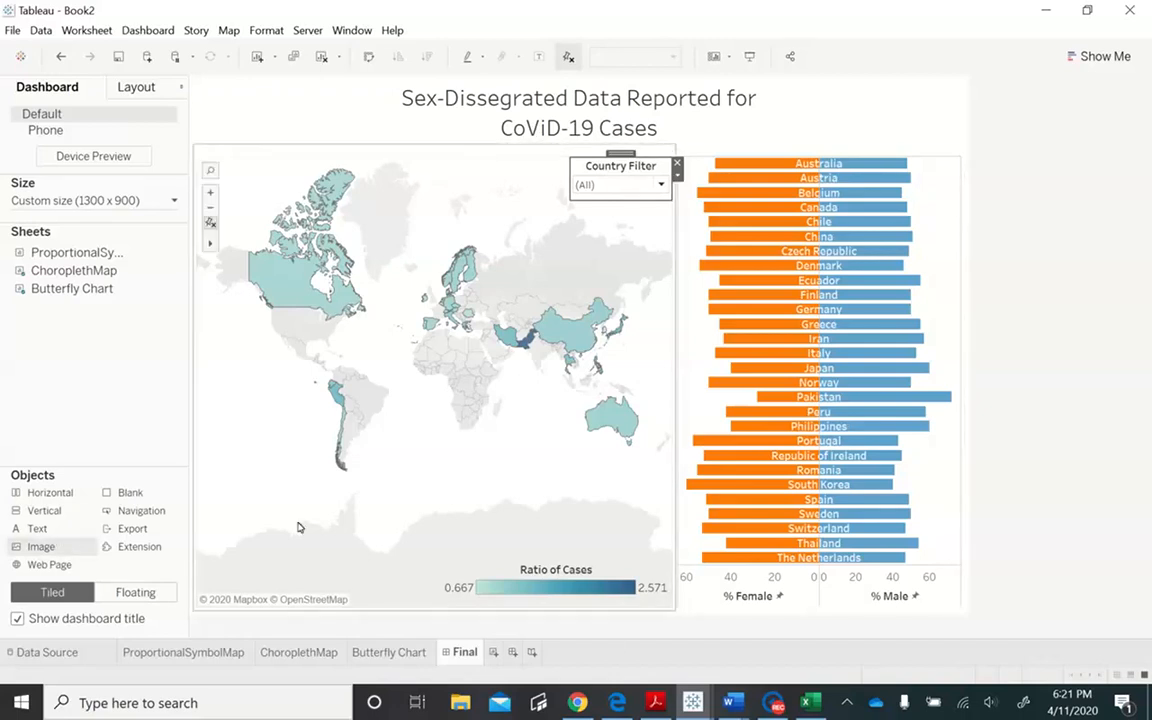
# - Add an image object to the dashboard's map area using Coronavirus-CDC-1600x900.jpg from the Lab4_ folder
pyautogui.moveTo(63, 556); pyautogui.dragTo(663, 200)
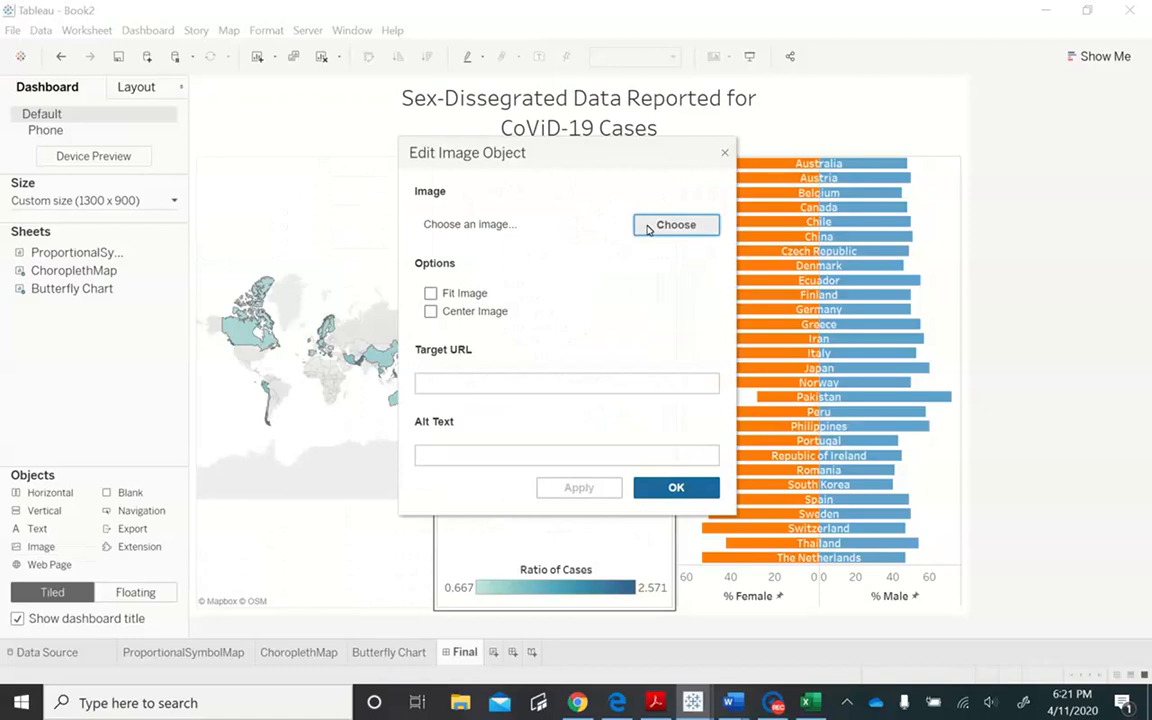
pyautogui.click(669, 224)
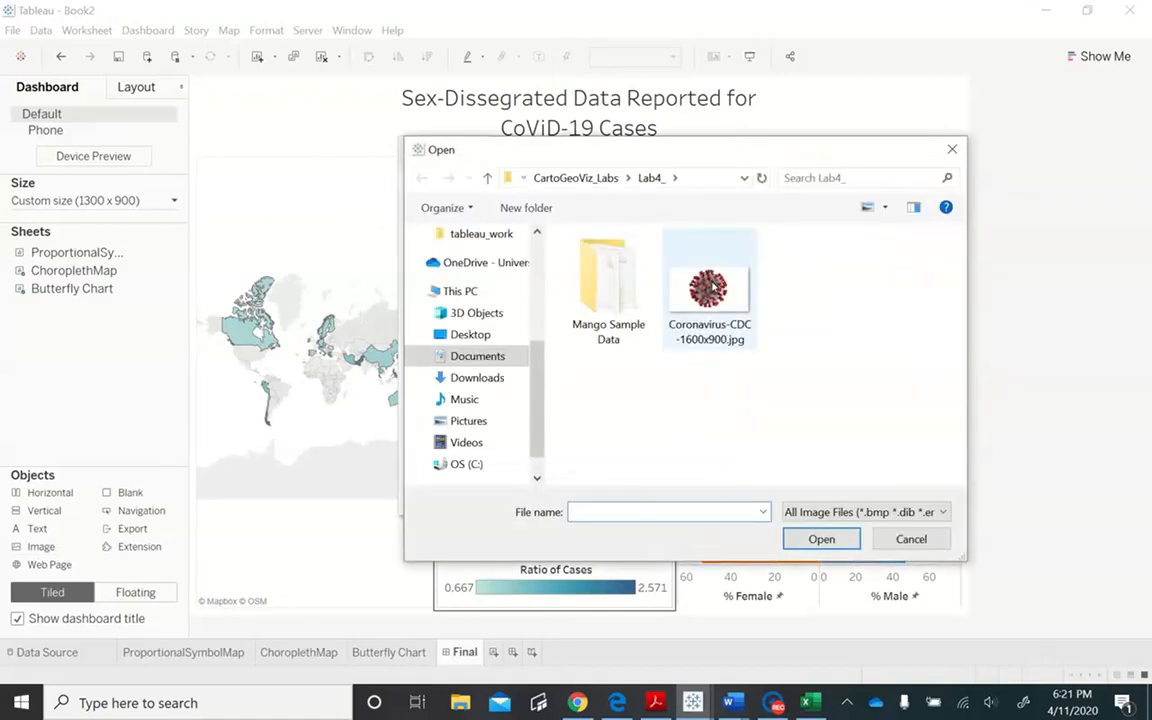
pyautogui.doubleClick(711, 286)
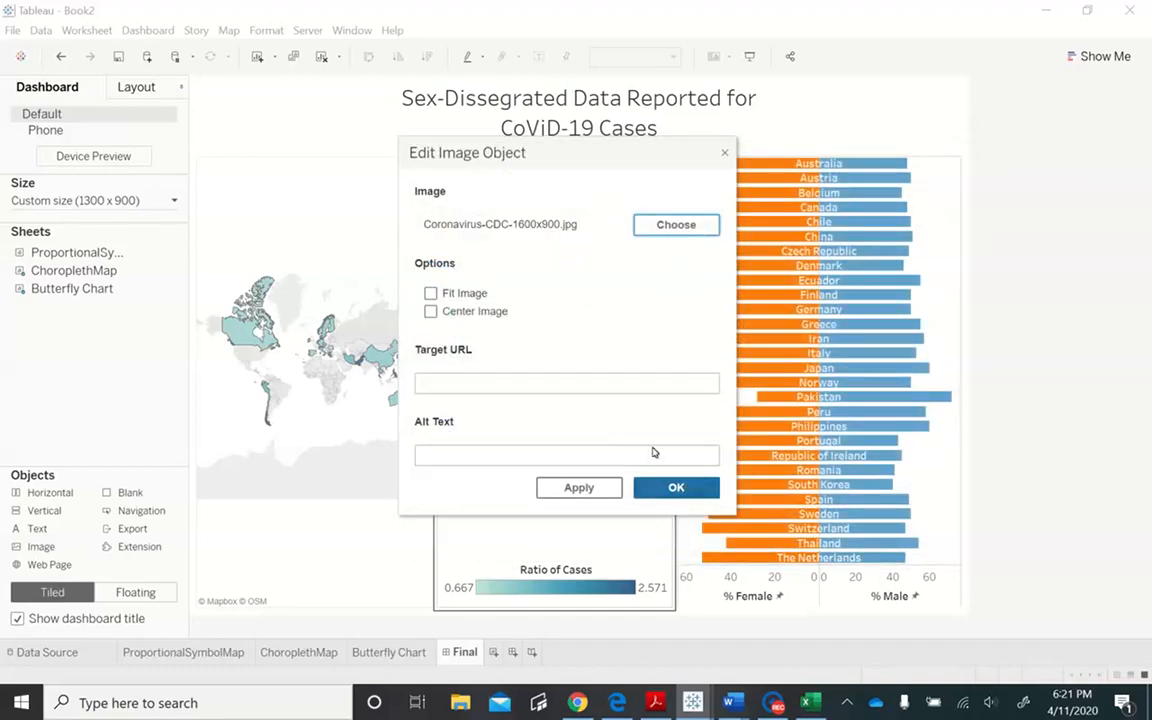
pyautogui.click(676, 487)
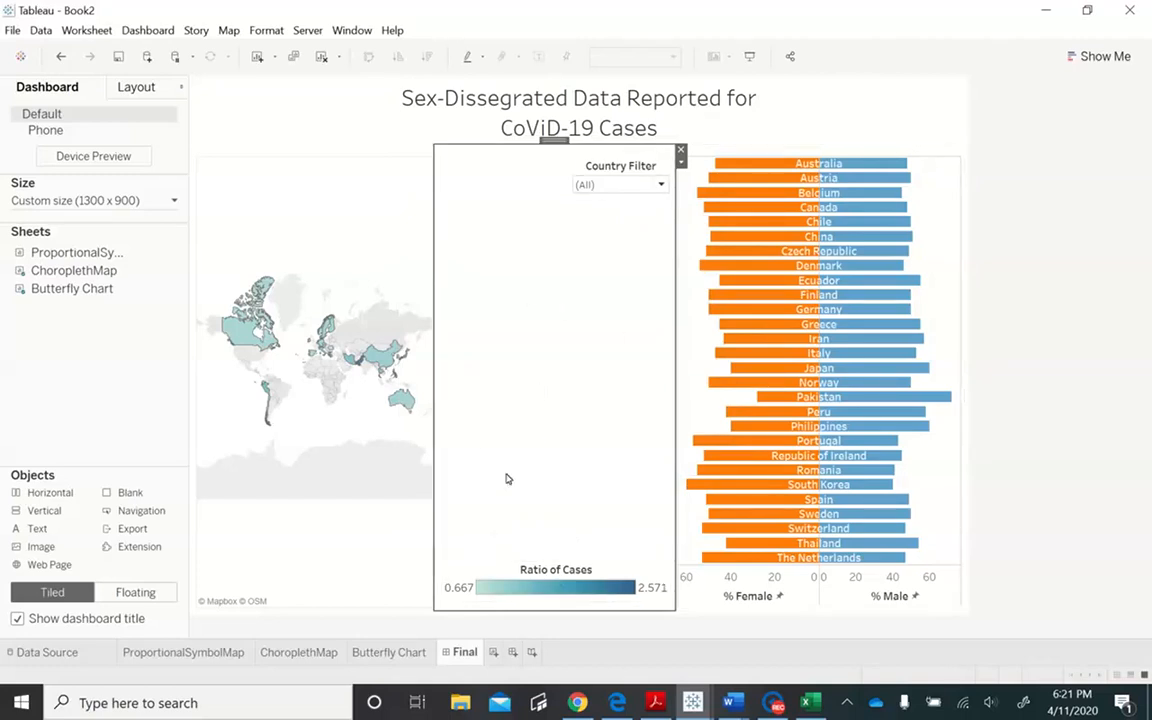
# - Fit the coronavirus image to its object and make the image floating
pyautogui.click(681, 162)
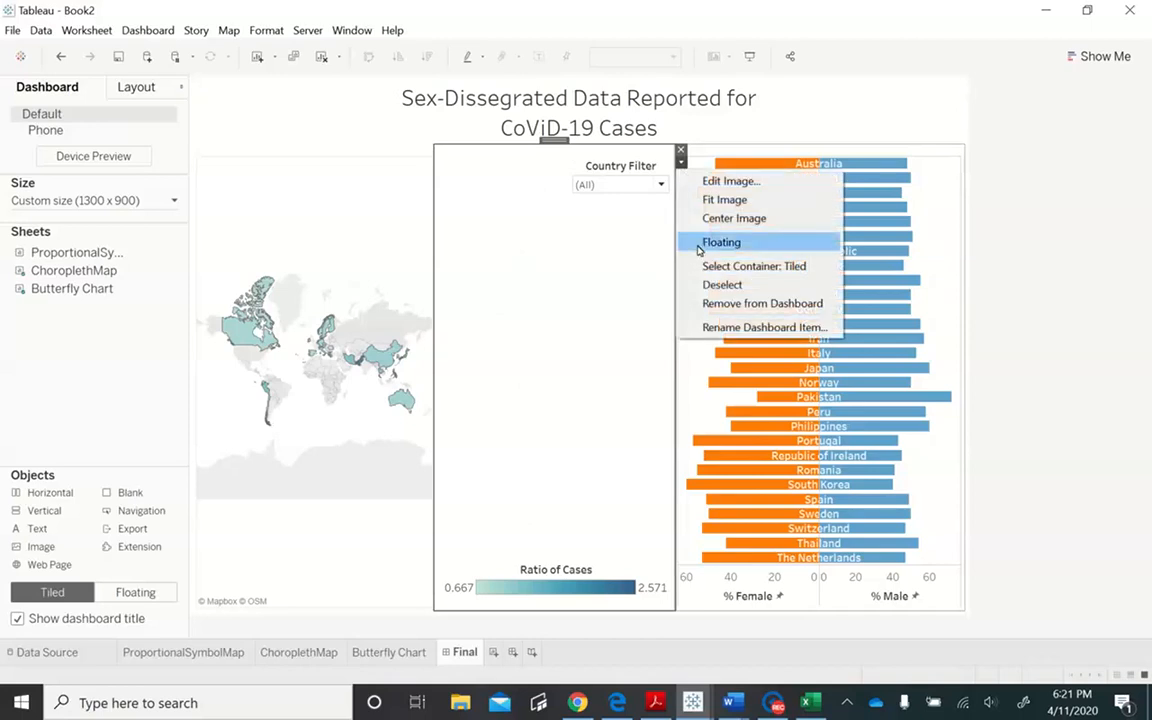
pyautogui.click(729, 203)
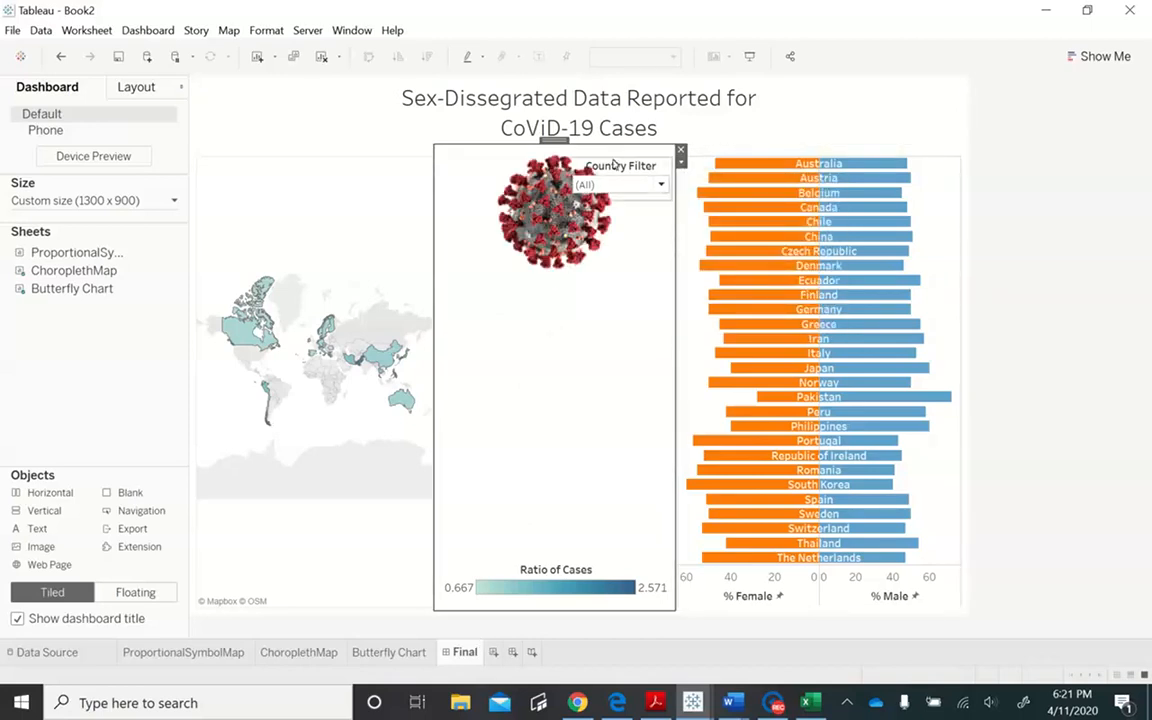
pyautogui.click(682, 164)
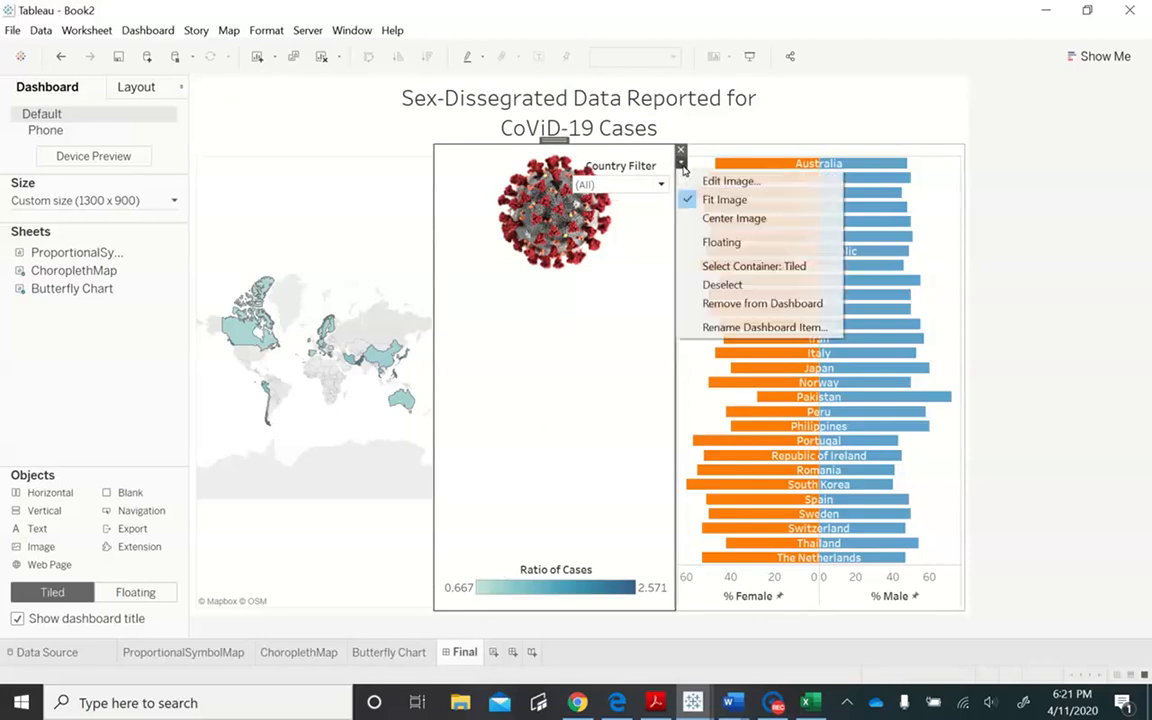
pyautogui.click(715, 242)
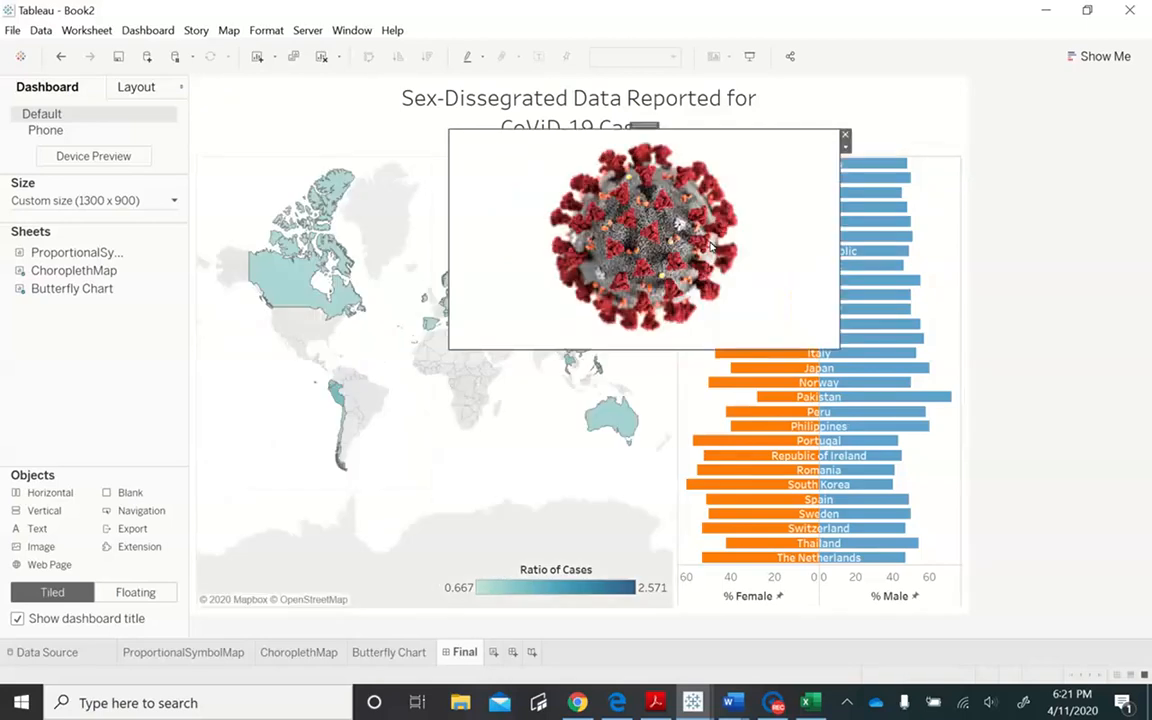
# - Shrink the floating coronavirus image to a small thumbnail and place it at the far left end of the title area
pyautogui.moveTo(836, 348); pyautogui.dragTo(540, 199)
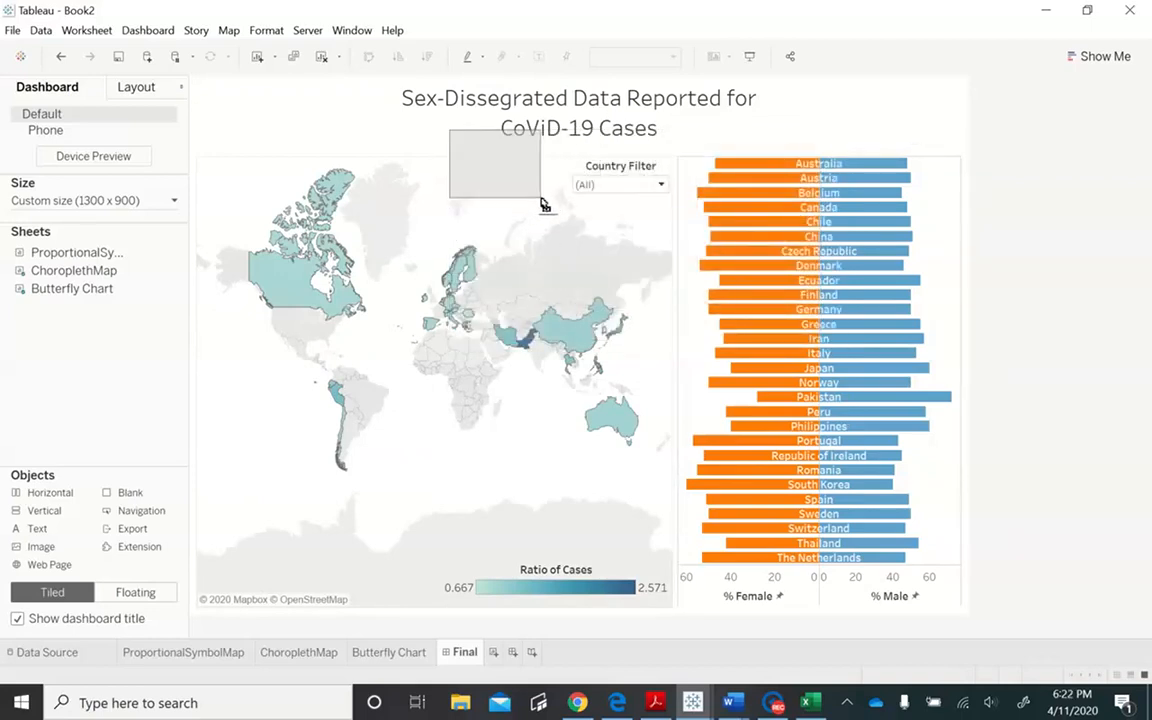
pyautogui.moveTo(490, 124); pyautogui.dragTo(239, 88)
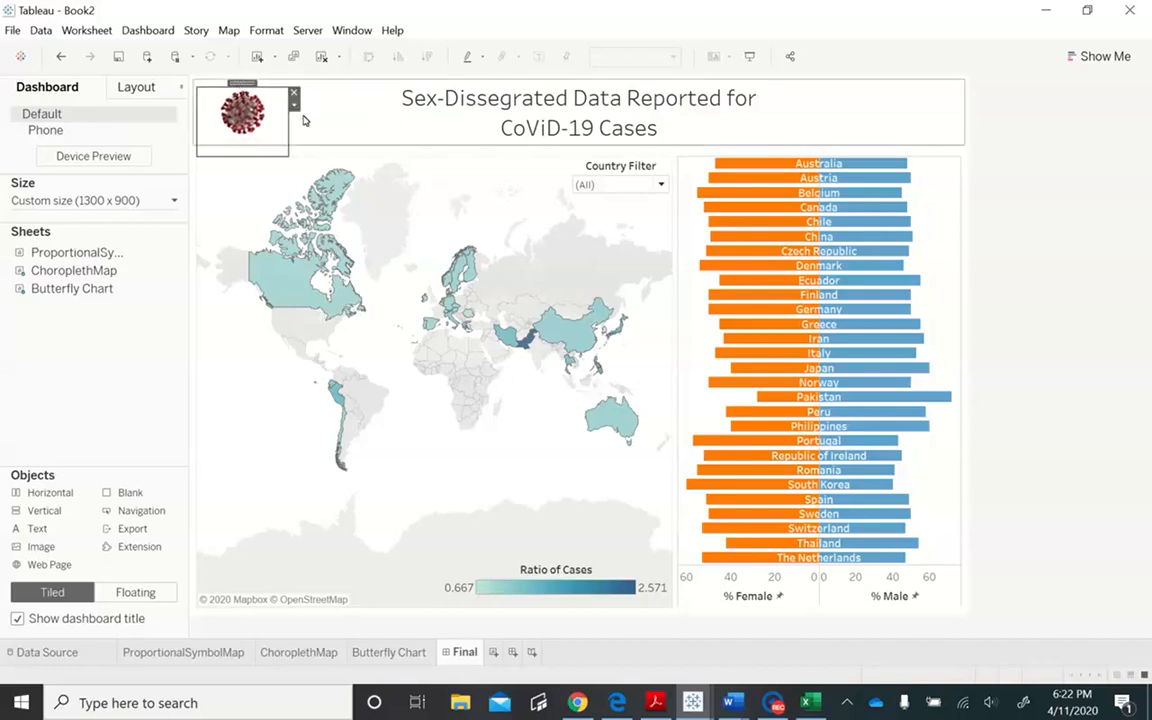
pyautogui.press('Up')
pyautogui.press('Up')
pyautogui.press('Up')
pyautogui.press('Up')
pyautogui.press('Up')
pyautogui.press('Up')
pyautogui.press('Up')
pyautogui.press('Up')
pyautogui.press('Up')
pyautogui.press('Up')
pyautogui.press('Left')
pyautogui.press('Left')
pyautogui.press('Left')
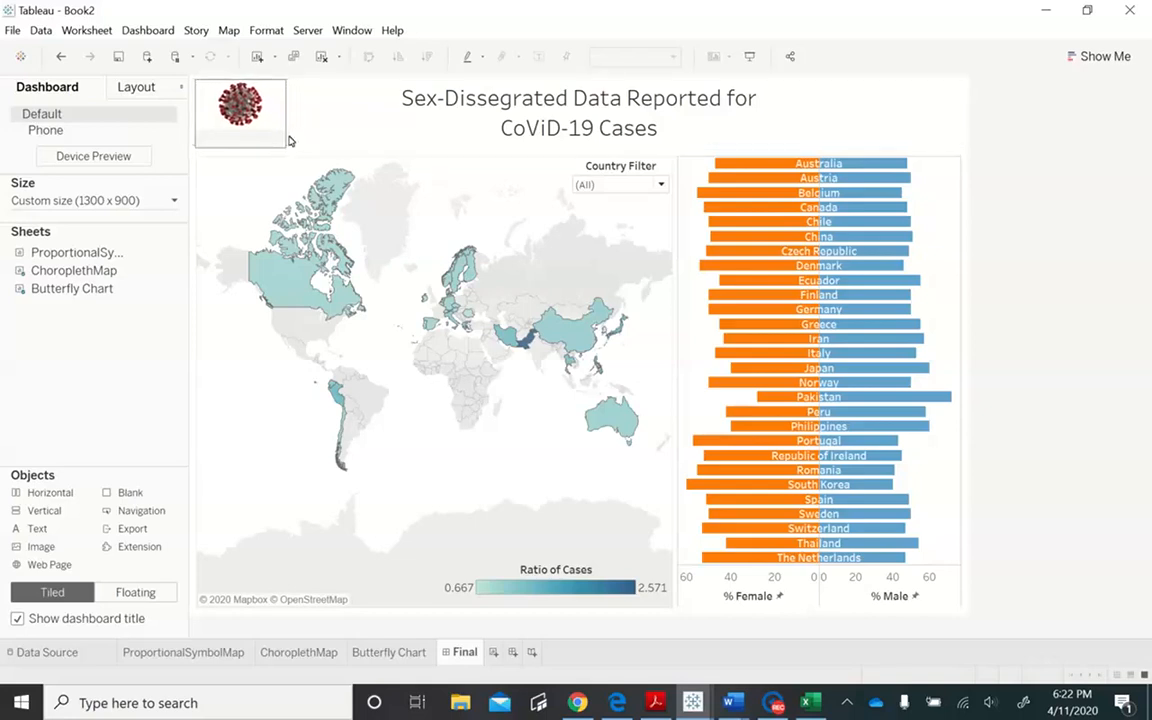
# - Trim the image object's height to match the title area and center the image within it
pyautogui.click(277, 146)
pyautogui.moveTo(277, 146); pyautogui.dragTo(278, 144)
pyautogui.click(291, 97)
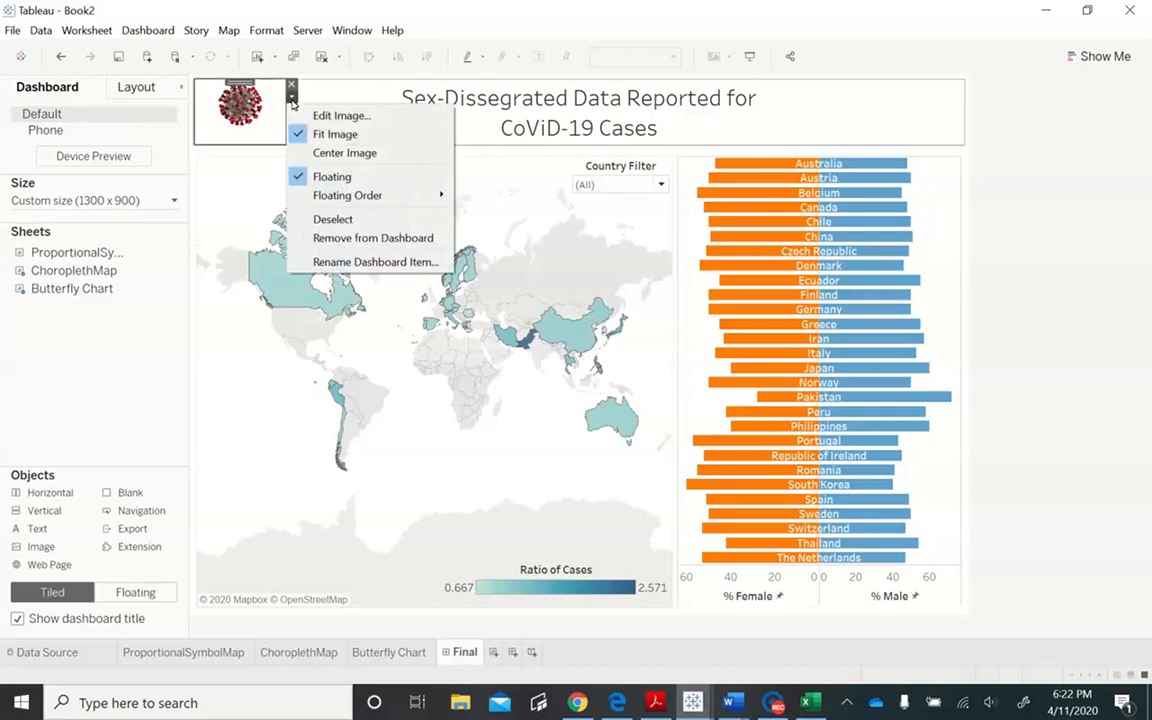
pyautogui.click(321, 153)
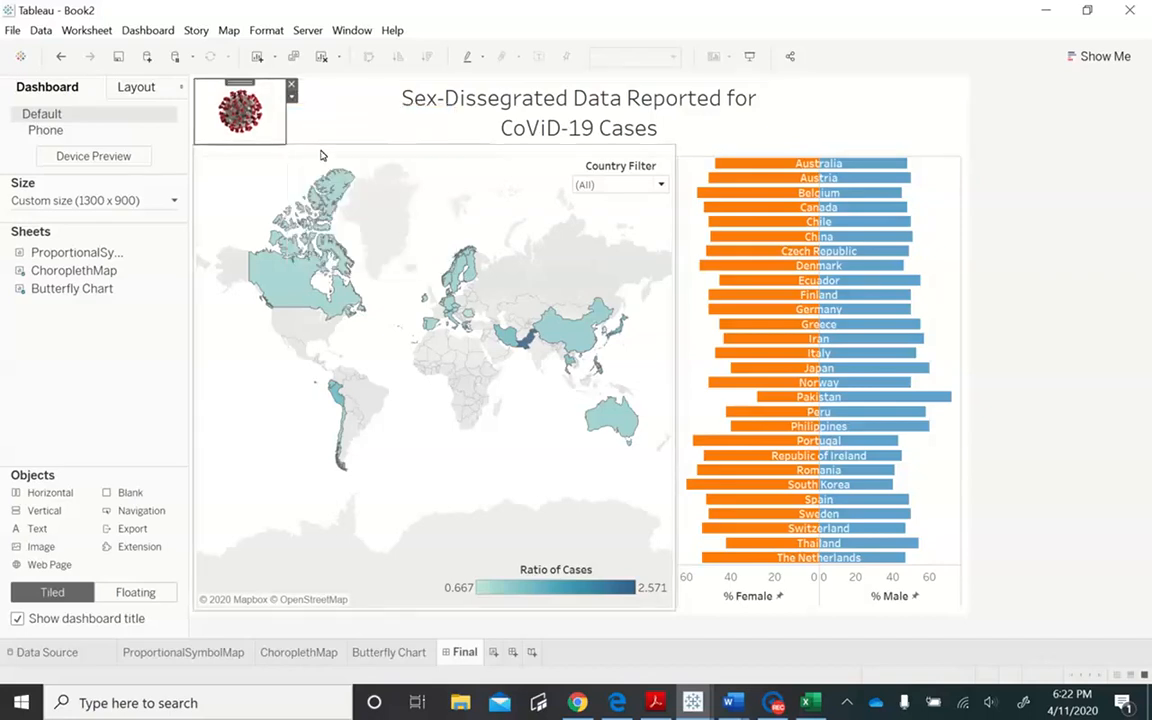
# - Add a text object reading "Data Source: data.unwomen.org" on two lines in italics
pyautogui.click(812, 136)
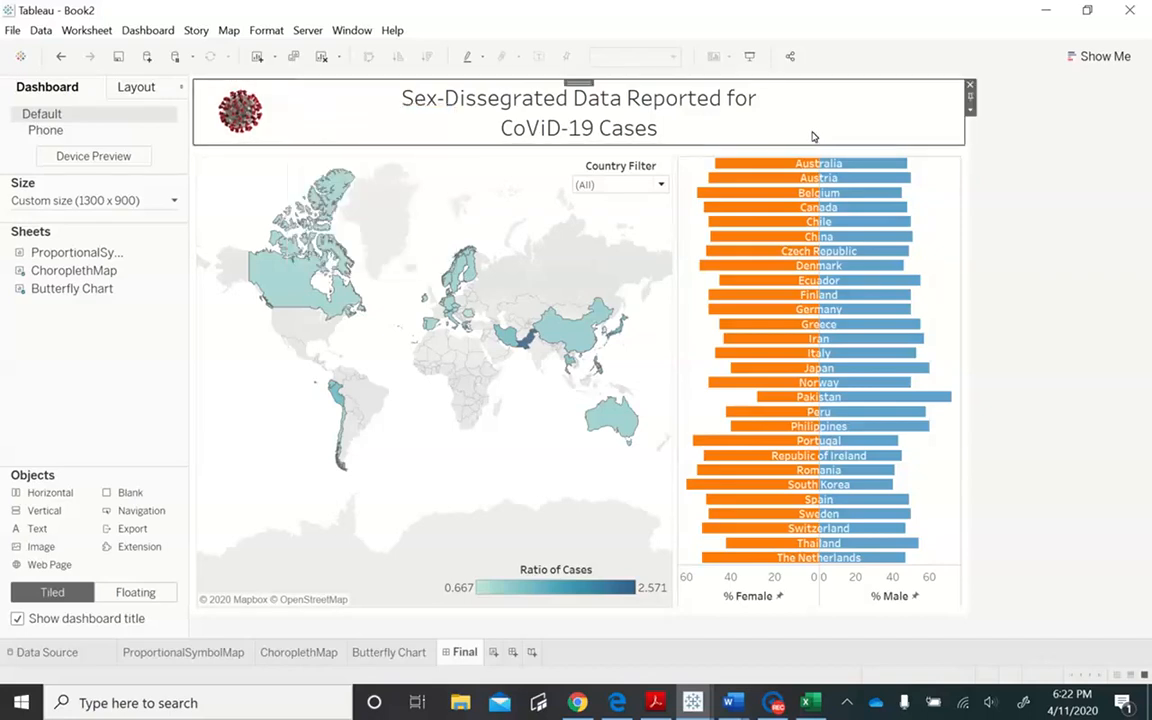
pyautogui.doubleClick(70, 532)
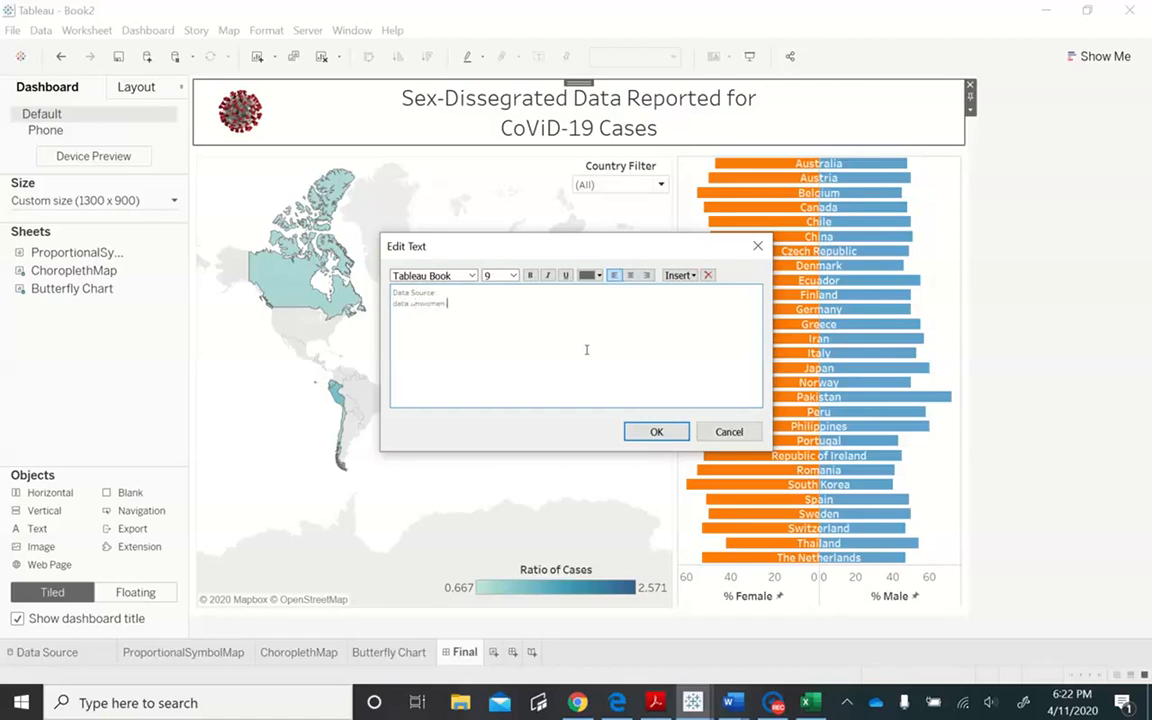
pyautogui.moveTo(521, 310); pyautogui.dragTo(352, 268)
pyautogui.click(548, 275)
pyautogui.click(670, 432)
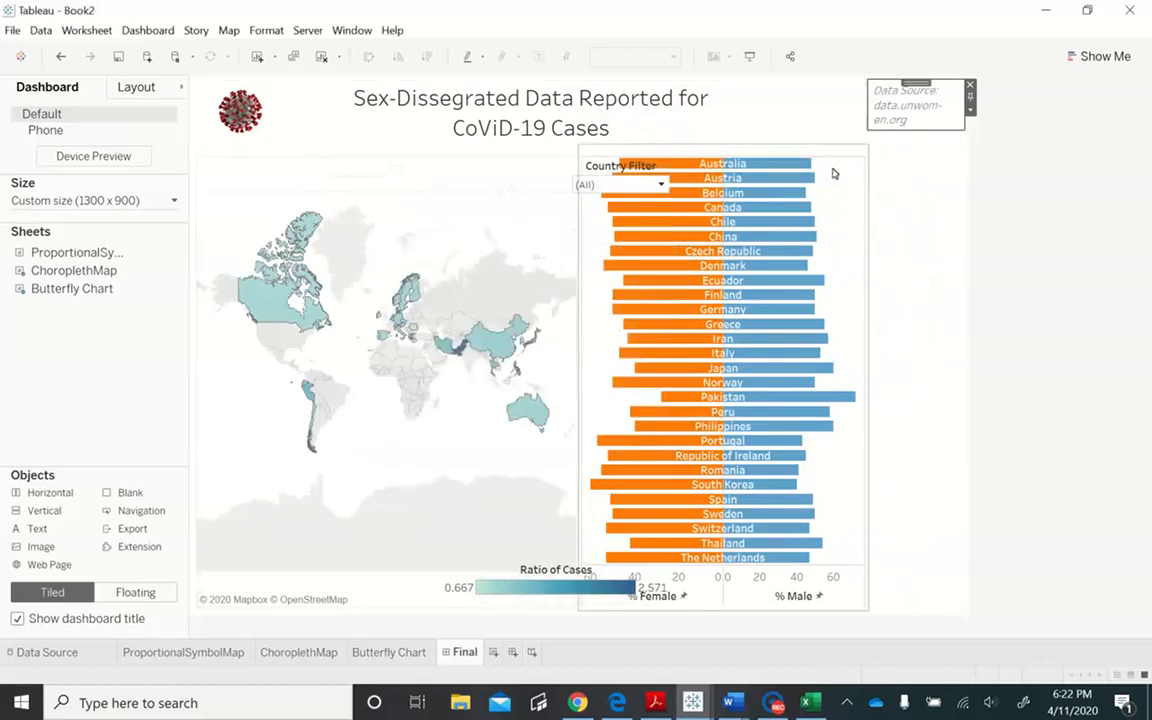
# - Make the data source text floating and position it at the right end of the title area
pyautogui.click(970, 111)
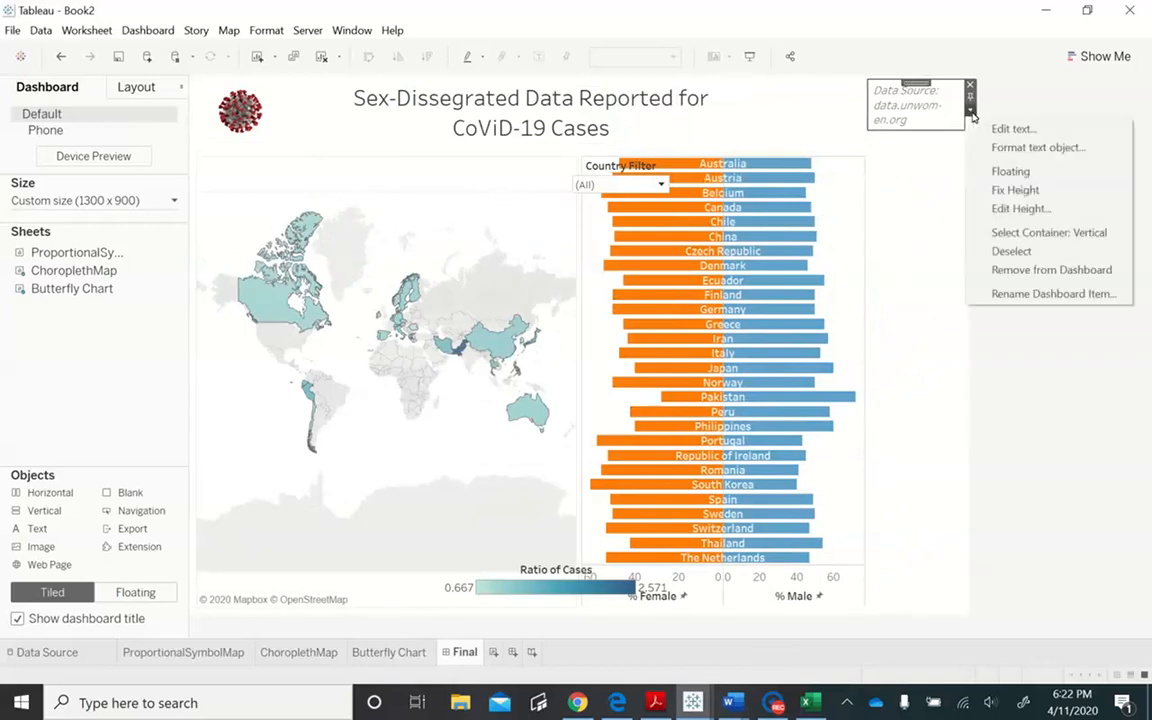
pyautogui.click(1010, 171)
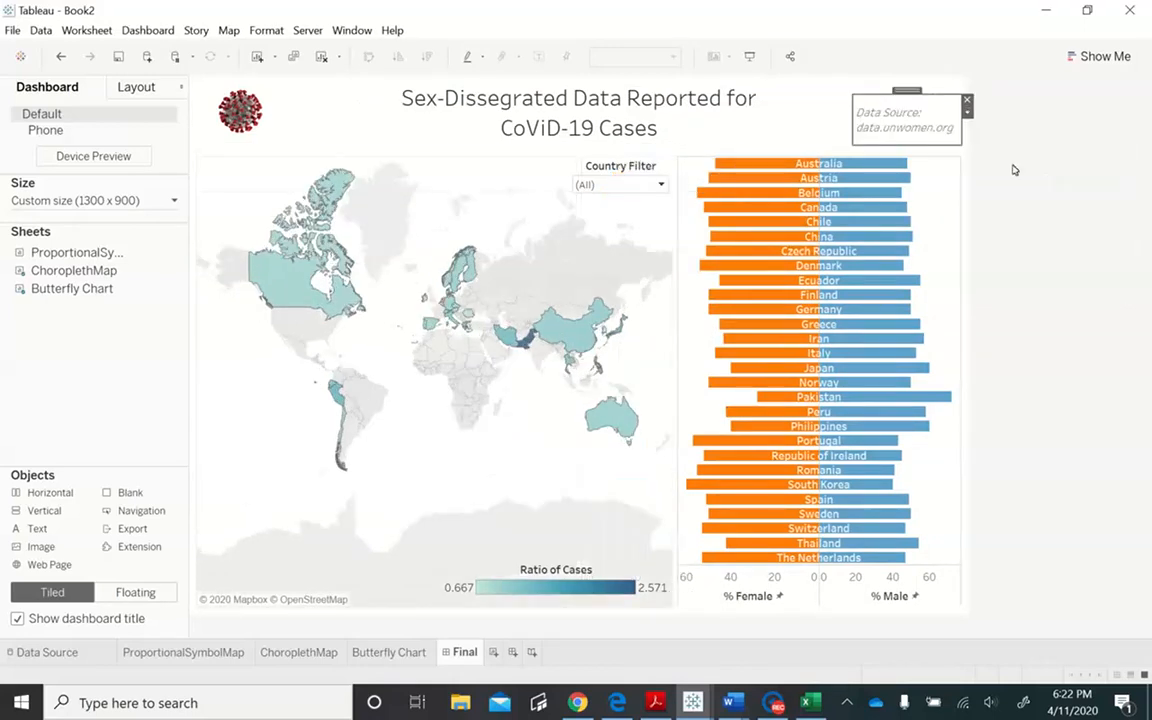
pyautogui.moveTo(907, 94); pyautogui.dragTo(903, 86)
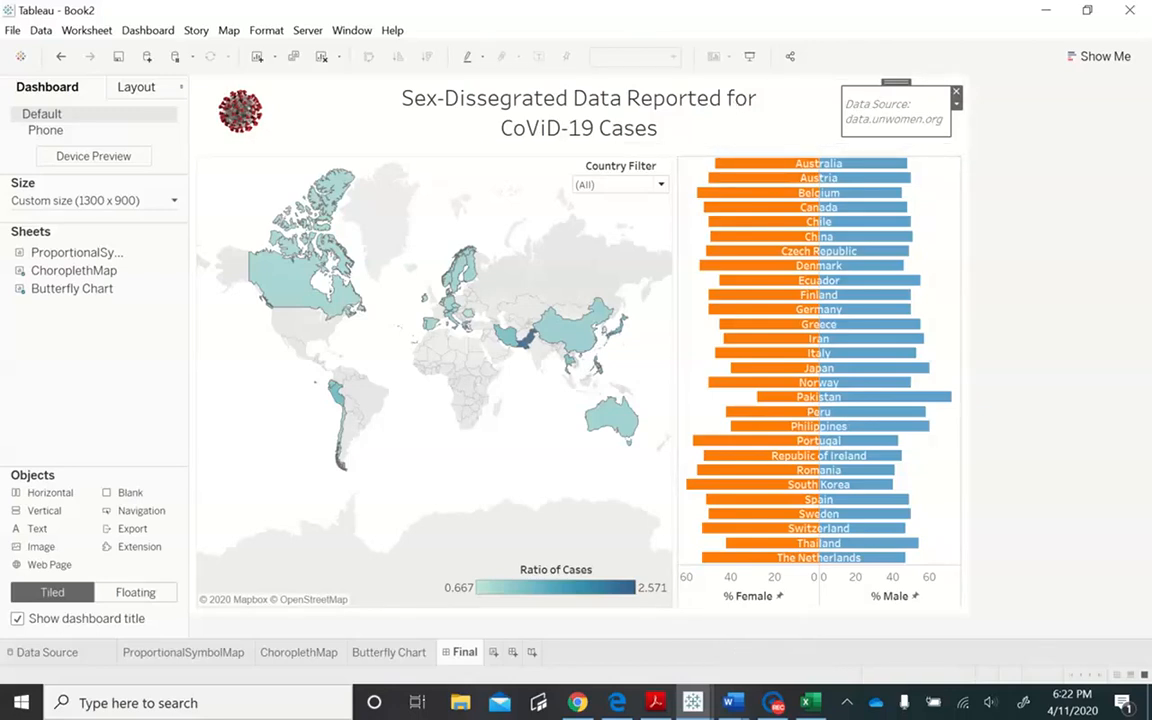
# - Switch to Dashboard 1 of the Lab4_Final workbook and view the tooltip of the help circle beside the title
pyautogui.moveTo(1151, 132); pyautogui.dragTo(640, 0)
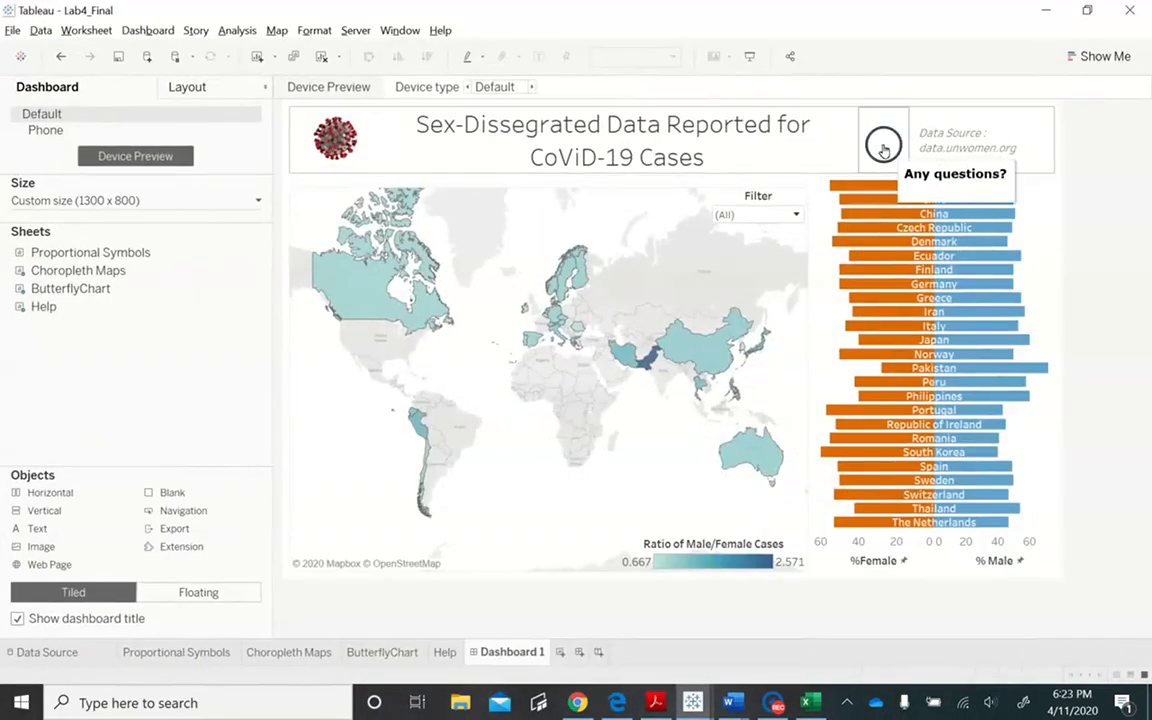